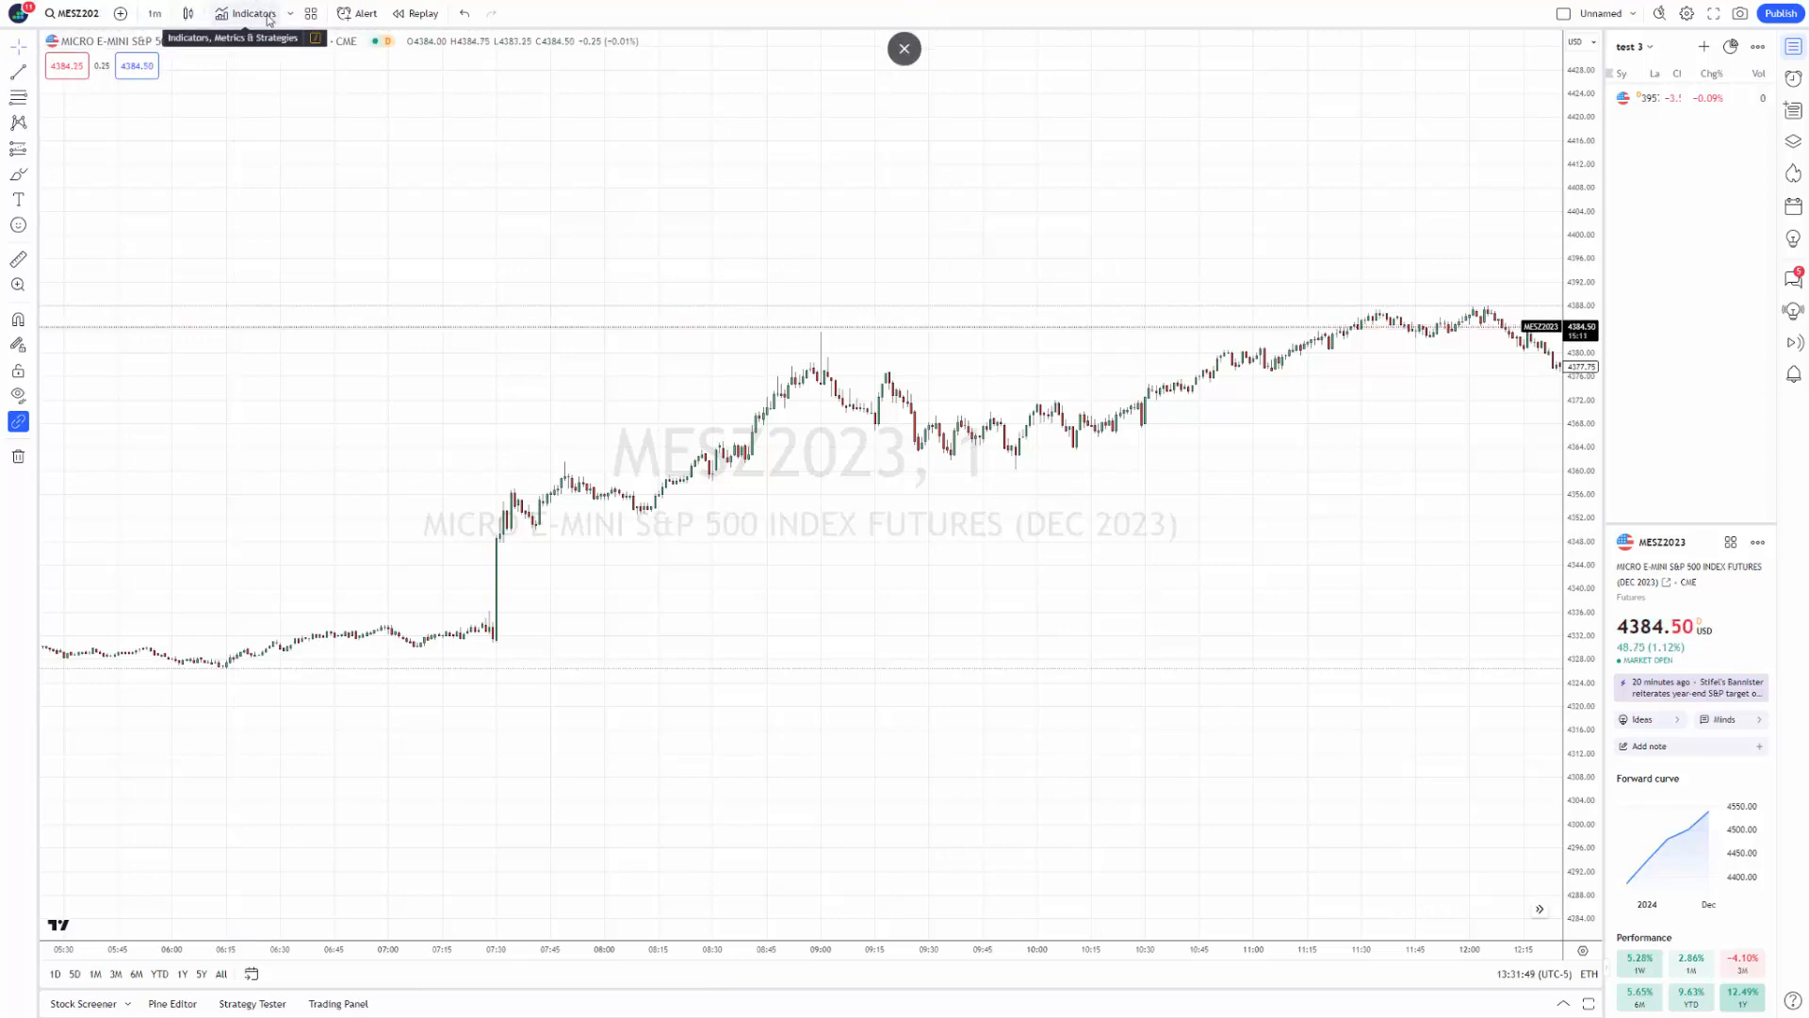
# Open the indicator library and look through the My scripts, Technicals, Financials and Community Scripts categories.
pyautogui.click(269, 18)
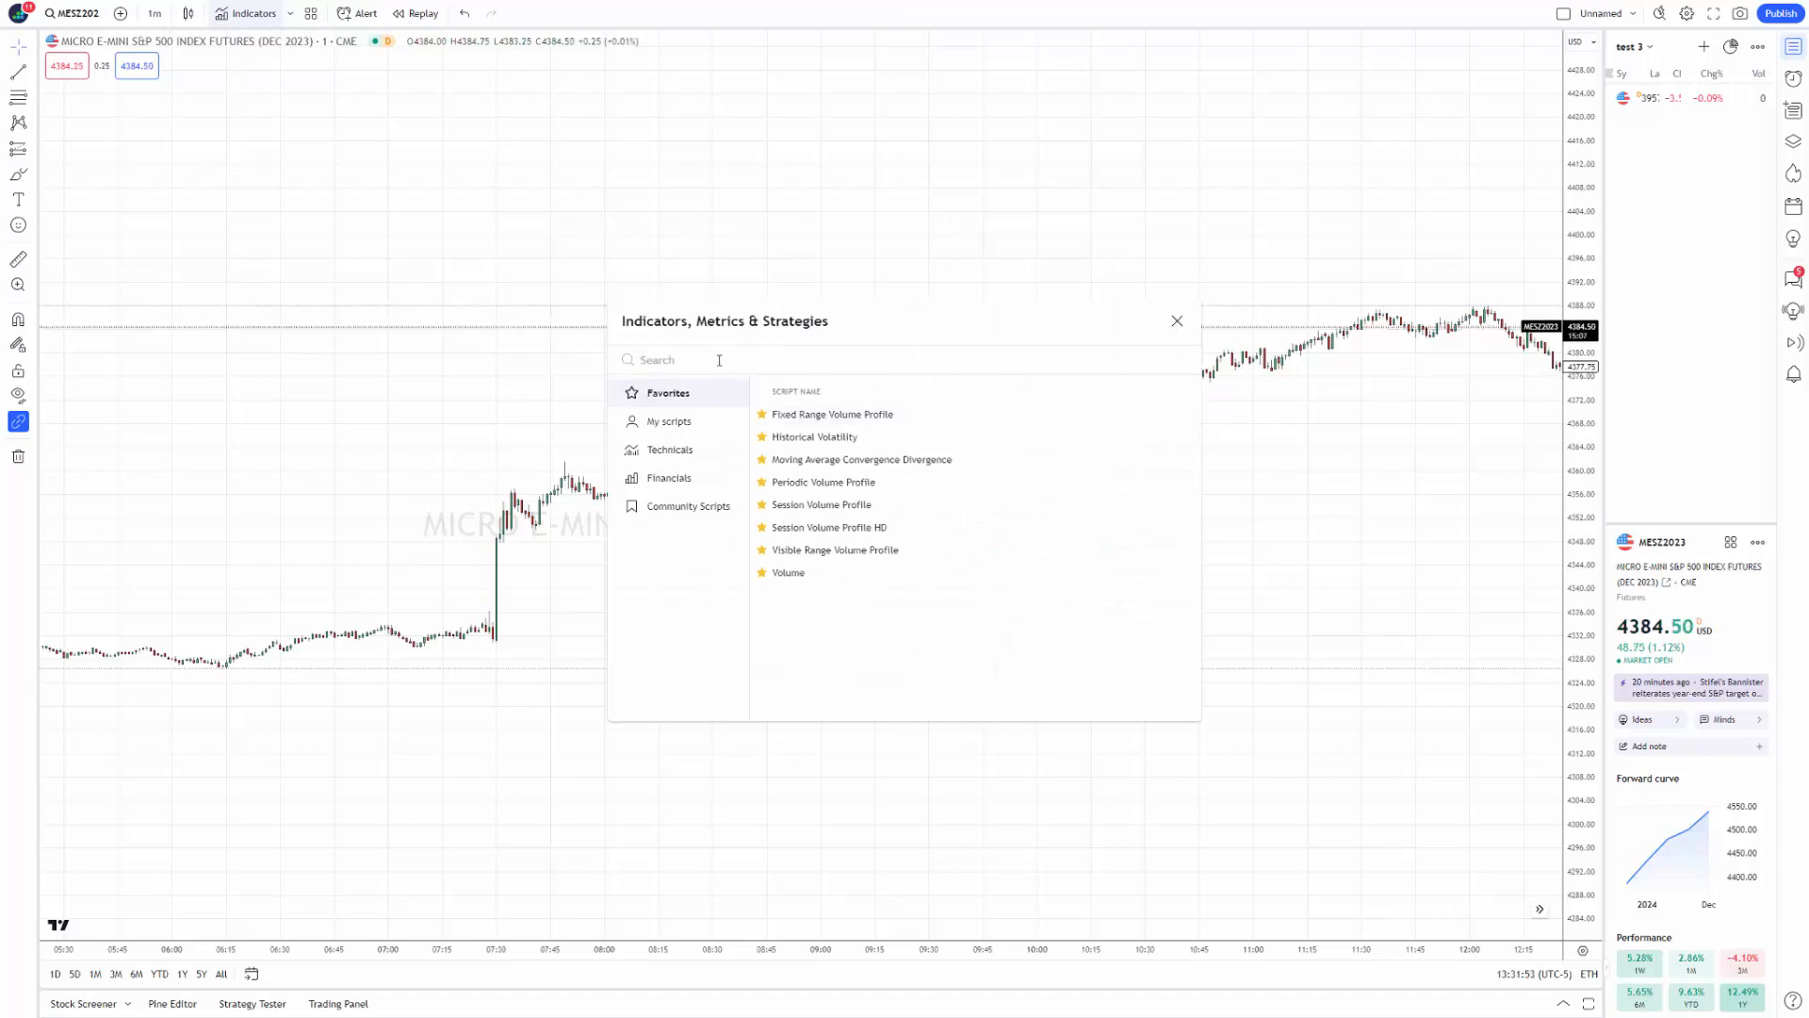
pyautogui.click(688, 426)
pyautogui.click(687, 450)
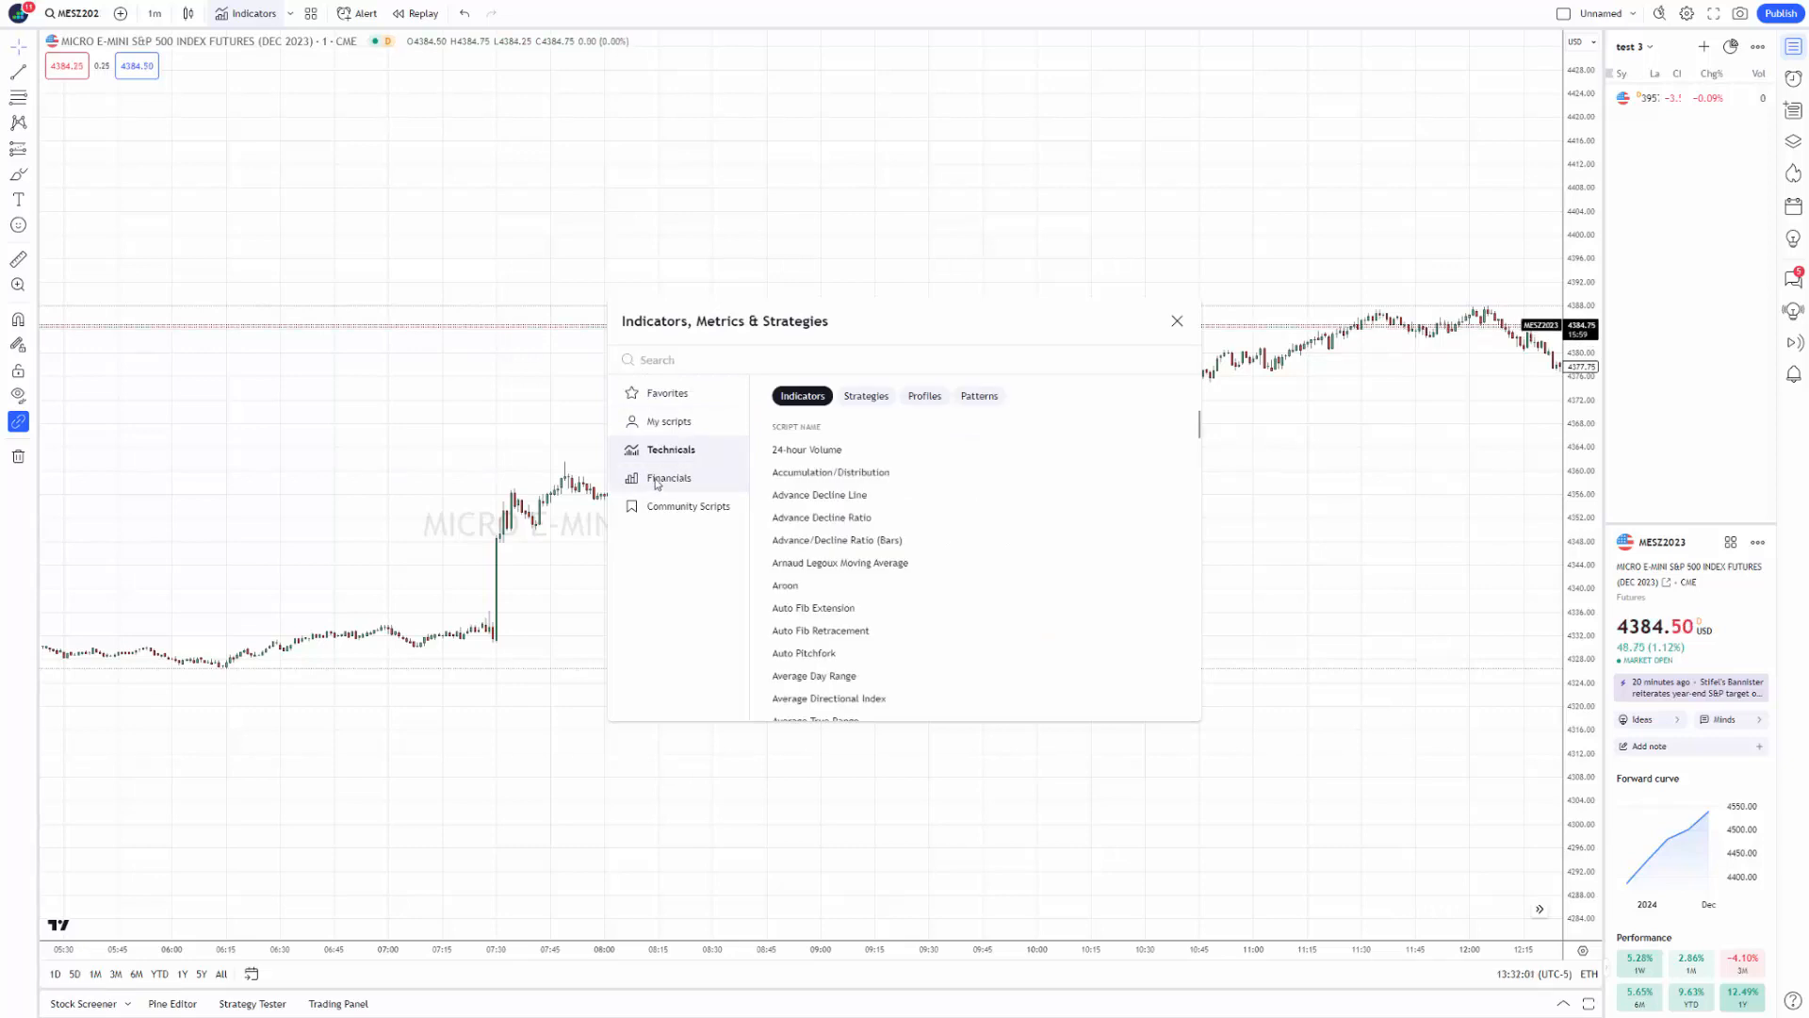
pyautogui.click(657, 481)
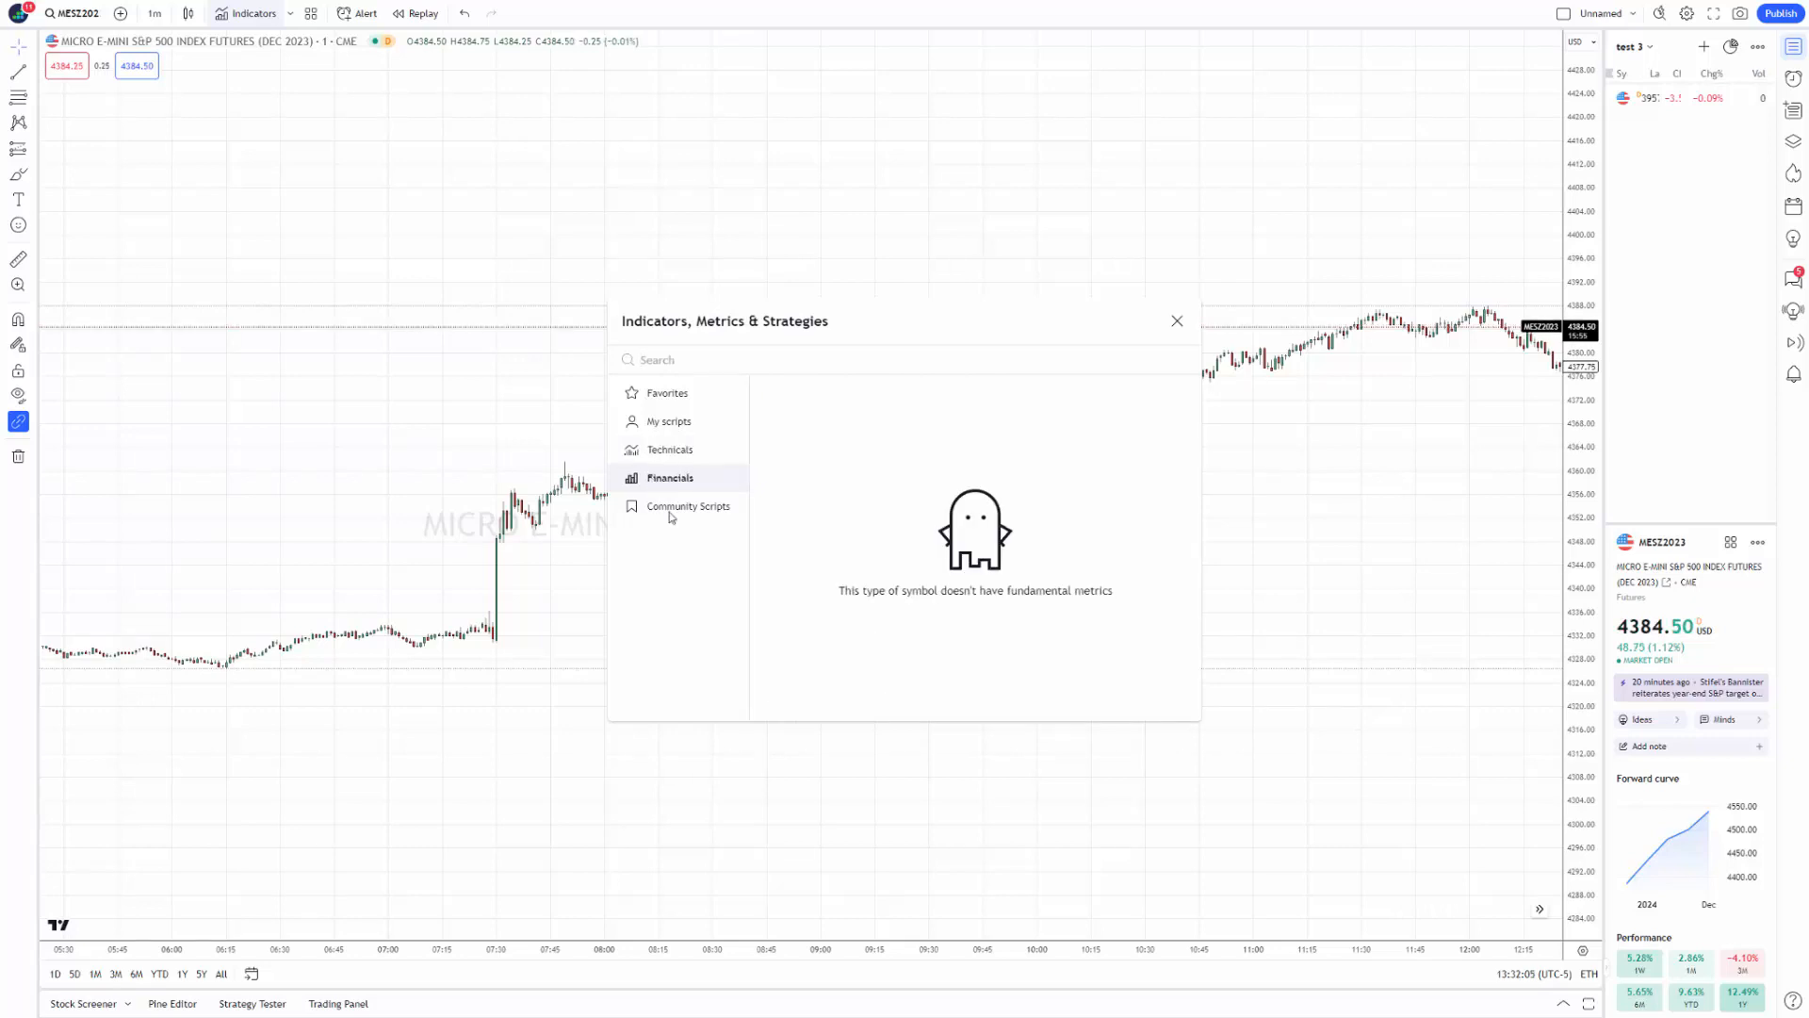
pyautogui.click(672, 511)
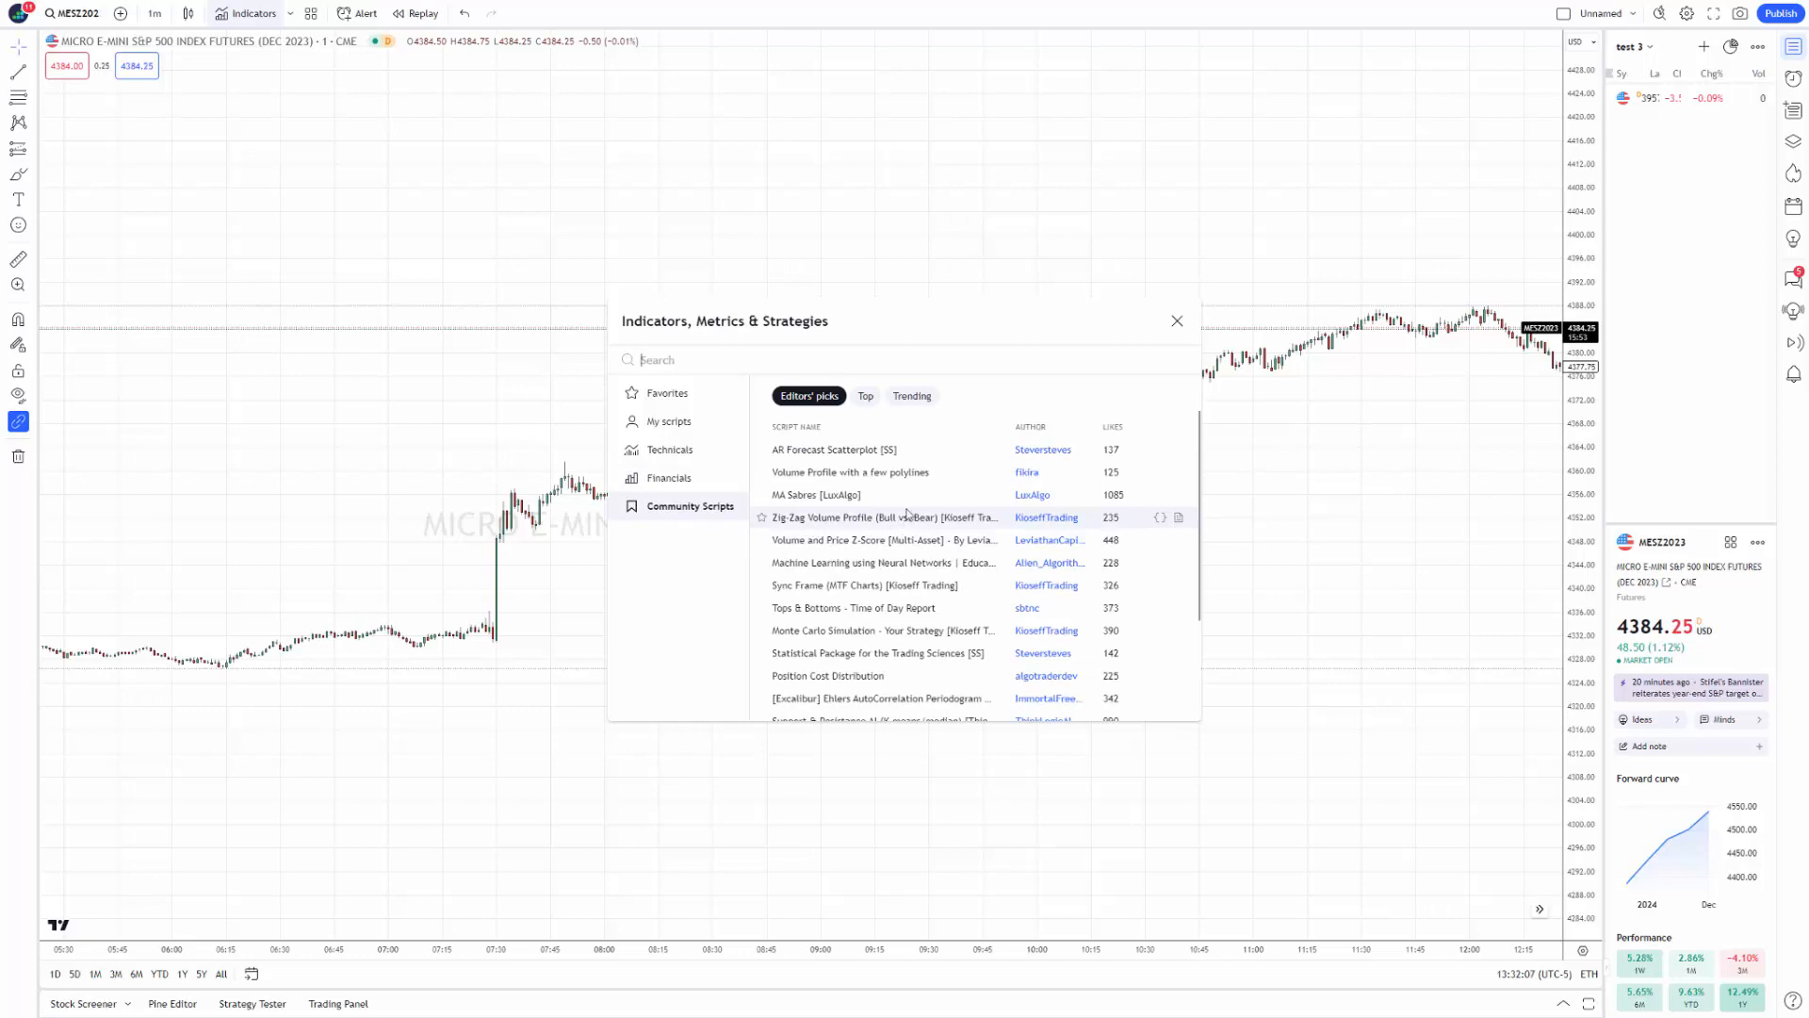
# Browse the community scripts listed under Editors' picks, Top and Trending.
pyautogui.scroll(-2, 910, 524)
pyautogui.scroll(2, 914, 532)
pyautogui.scroll(-4, 919, 546)
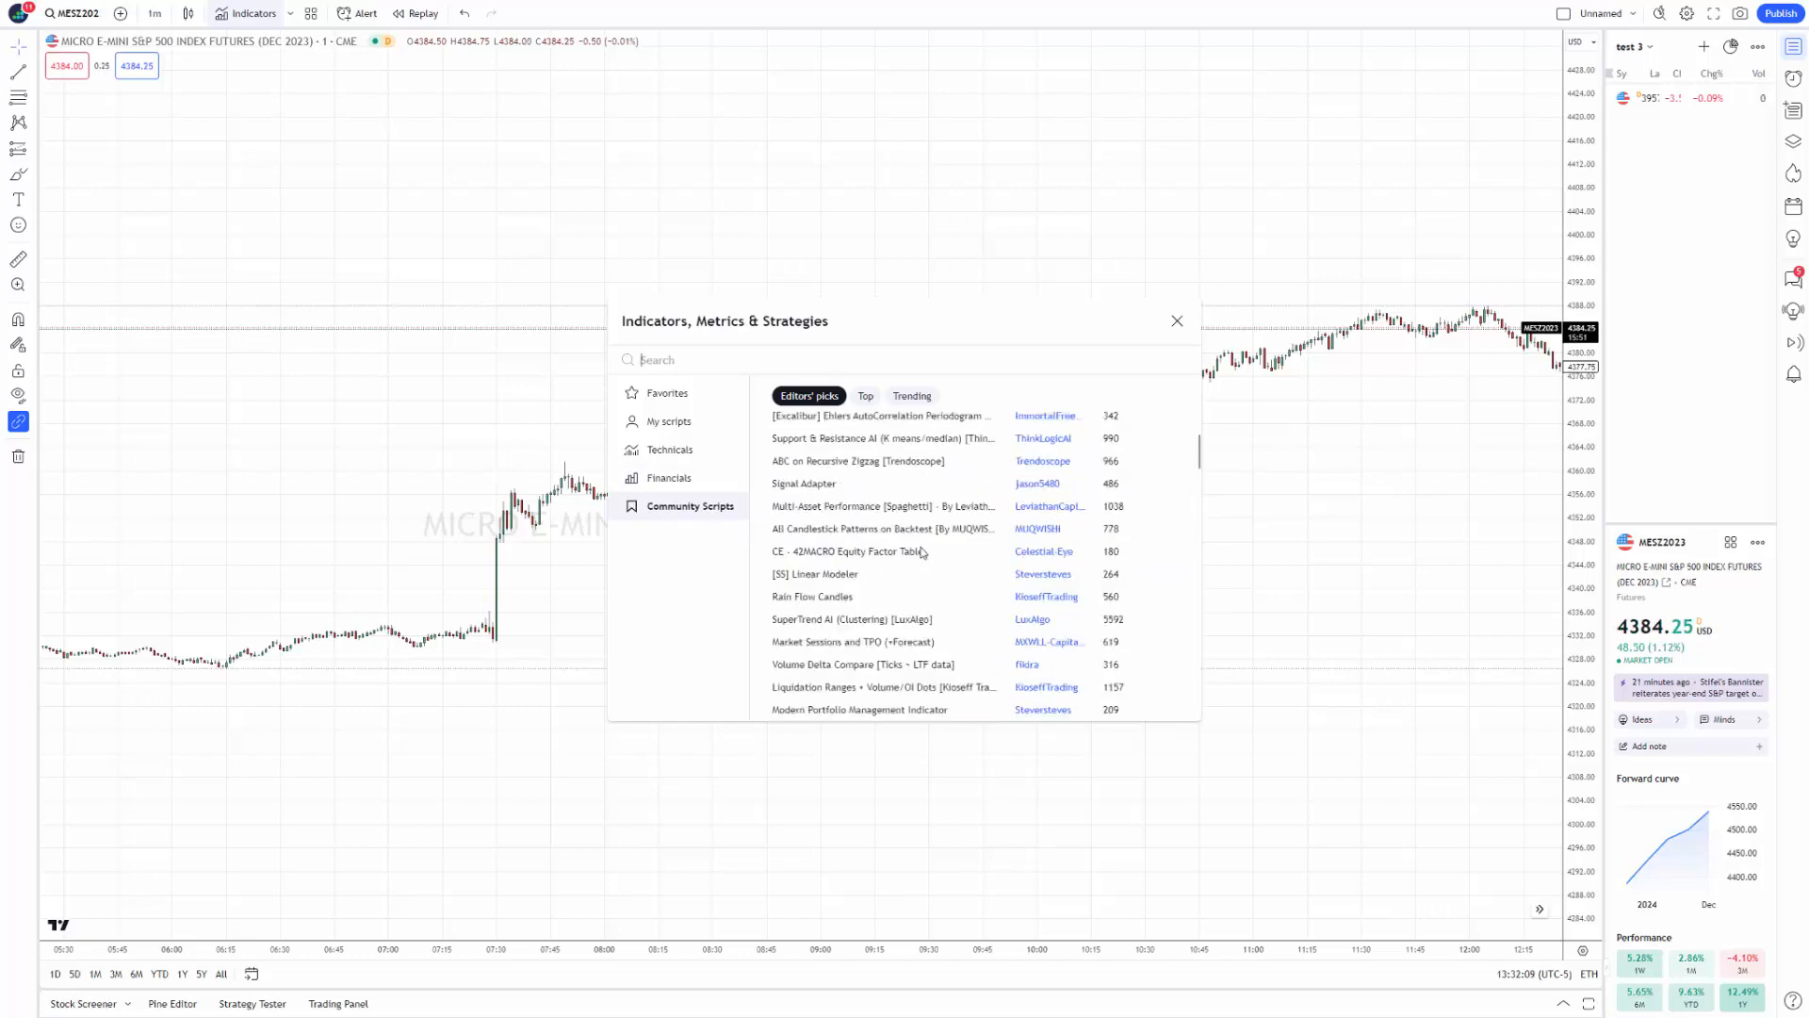
pyautogui.scroll(-2, 922, 553)
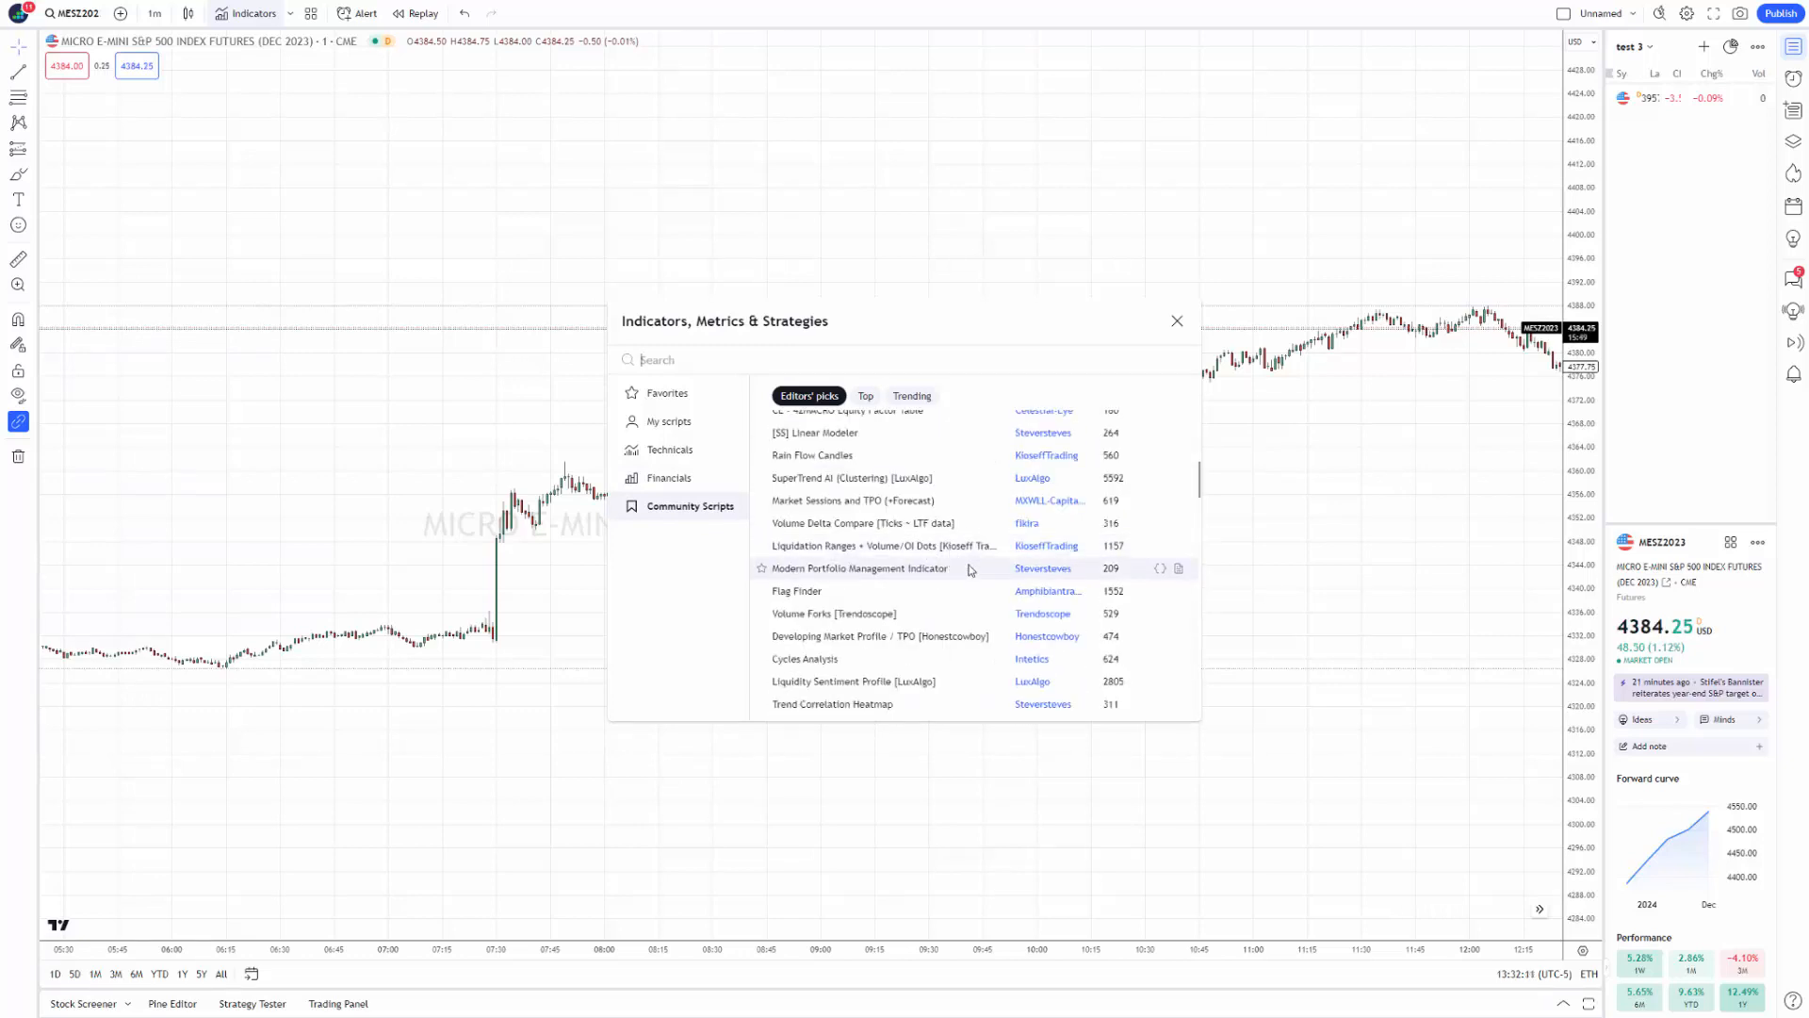
pyautogui.scroll(-3, 945, 572)
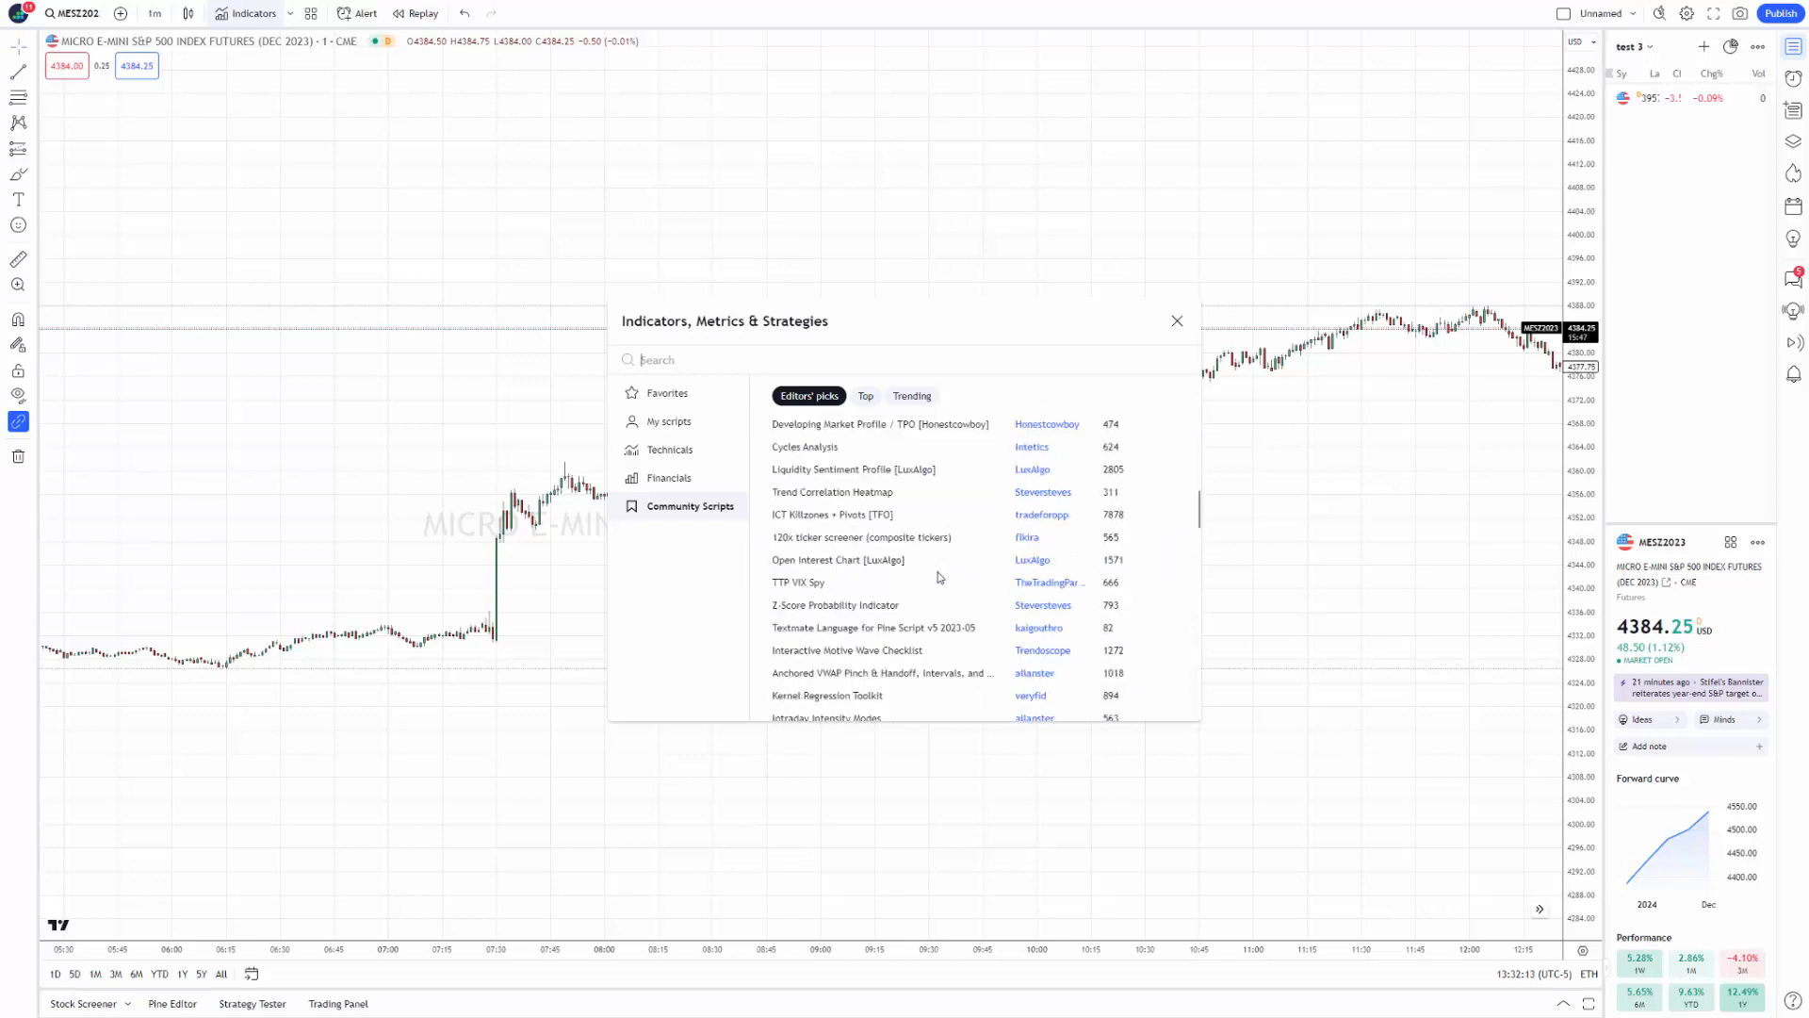
pyautogui.scroll(4, 928, 579)
pyautogui.scroll(5, 922, 571)
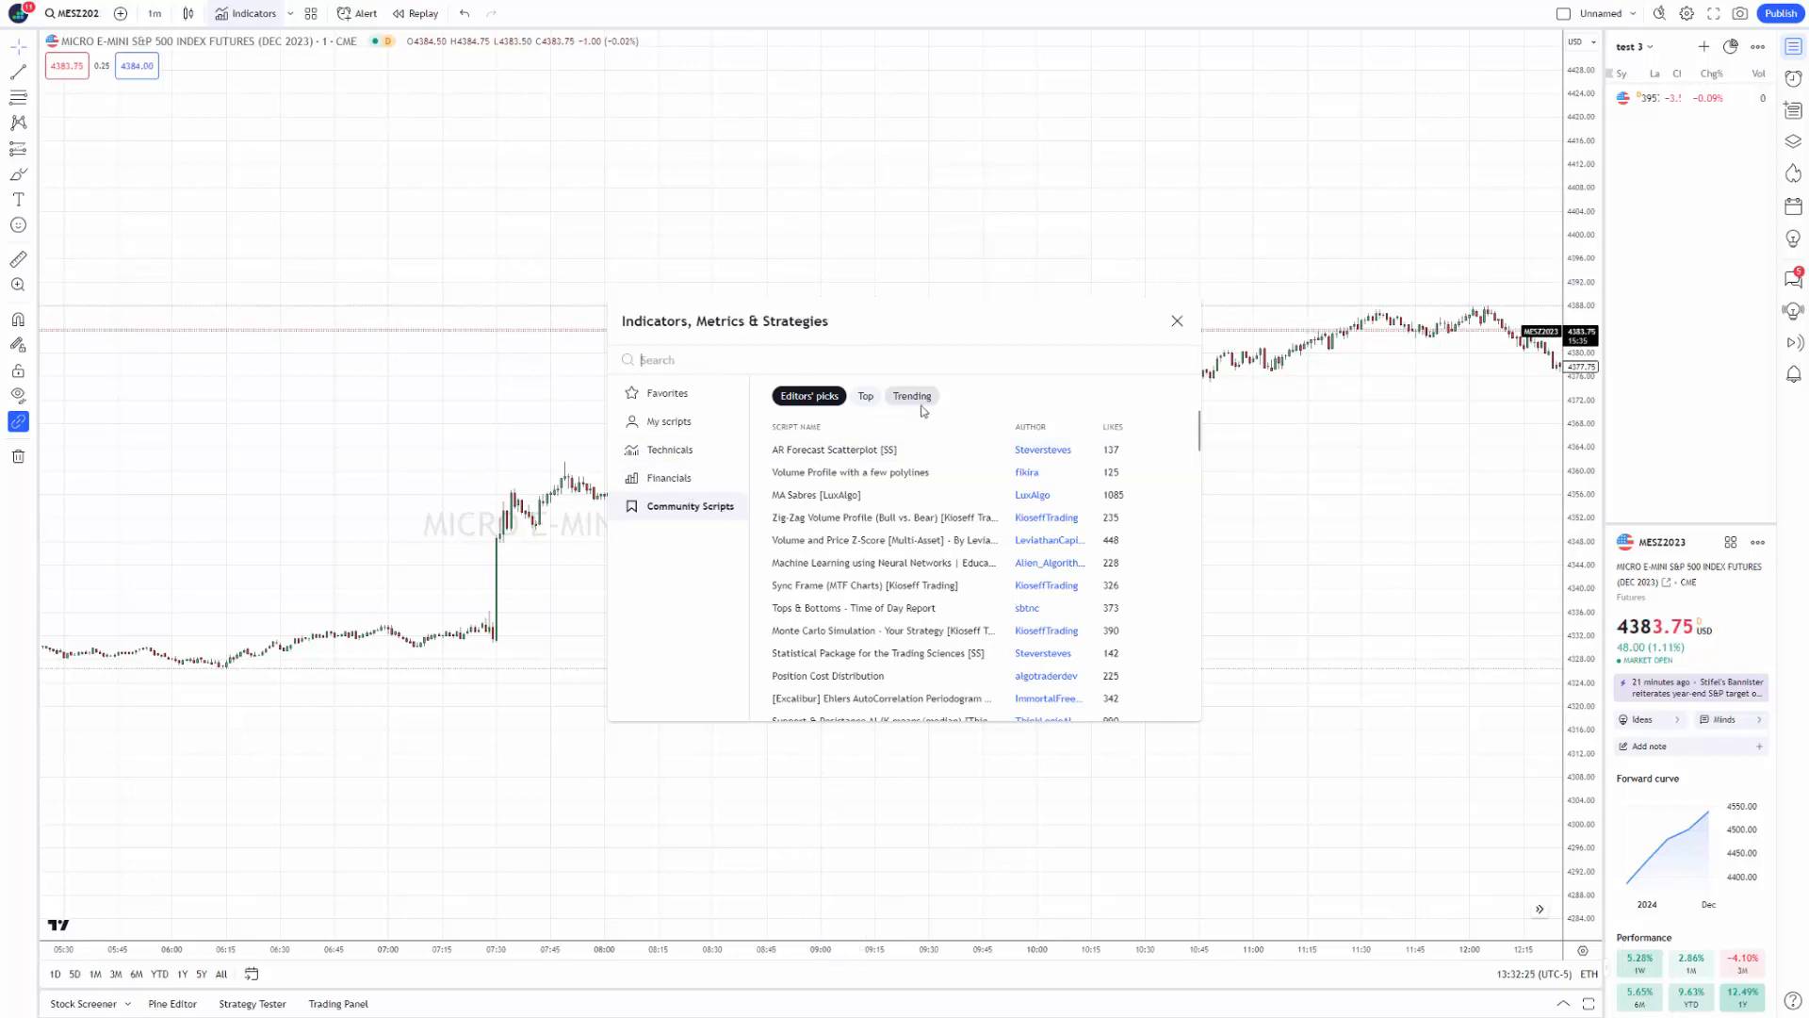
pyautogui.click(865, 396)
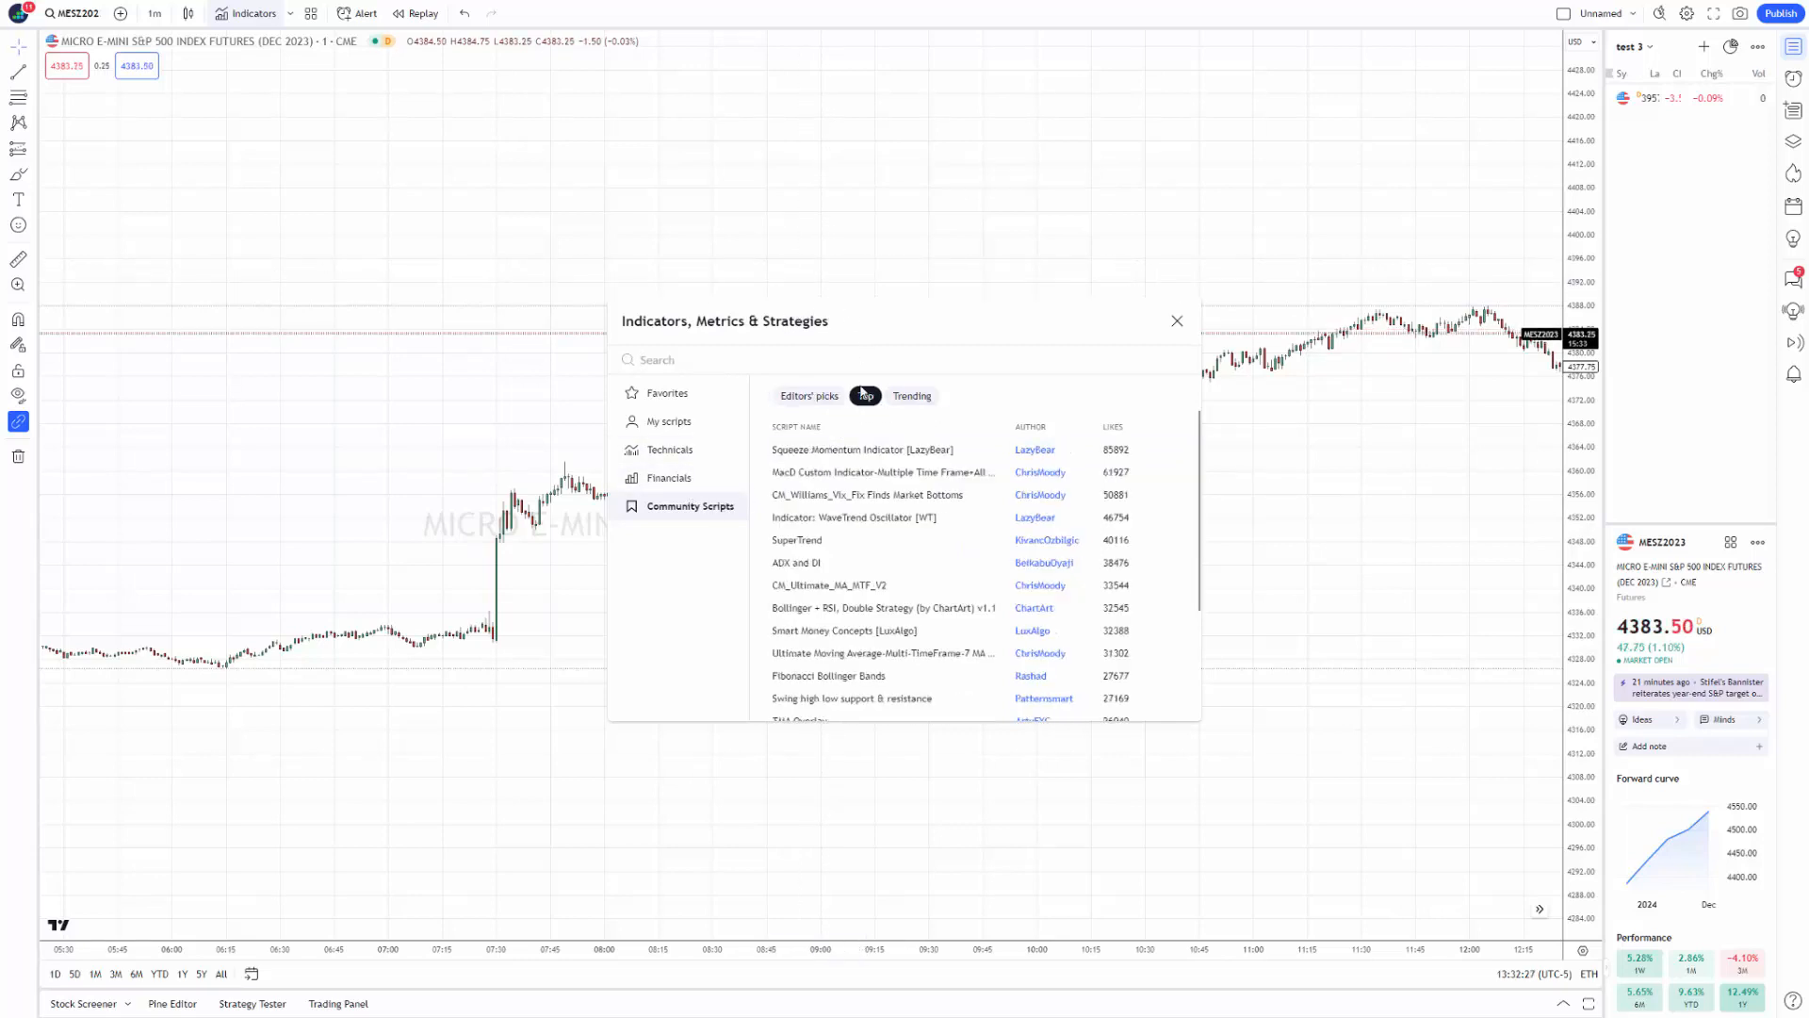
pyautogui.click(911, 396)
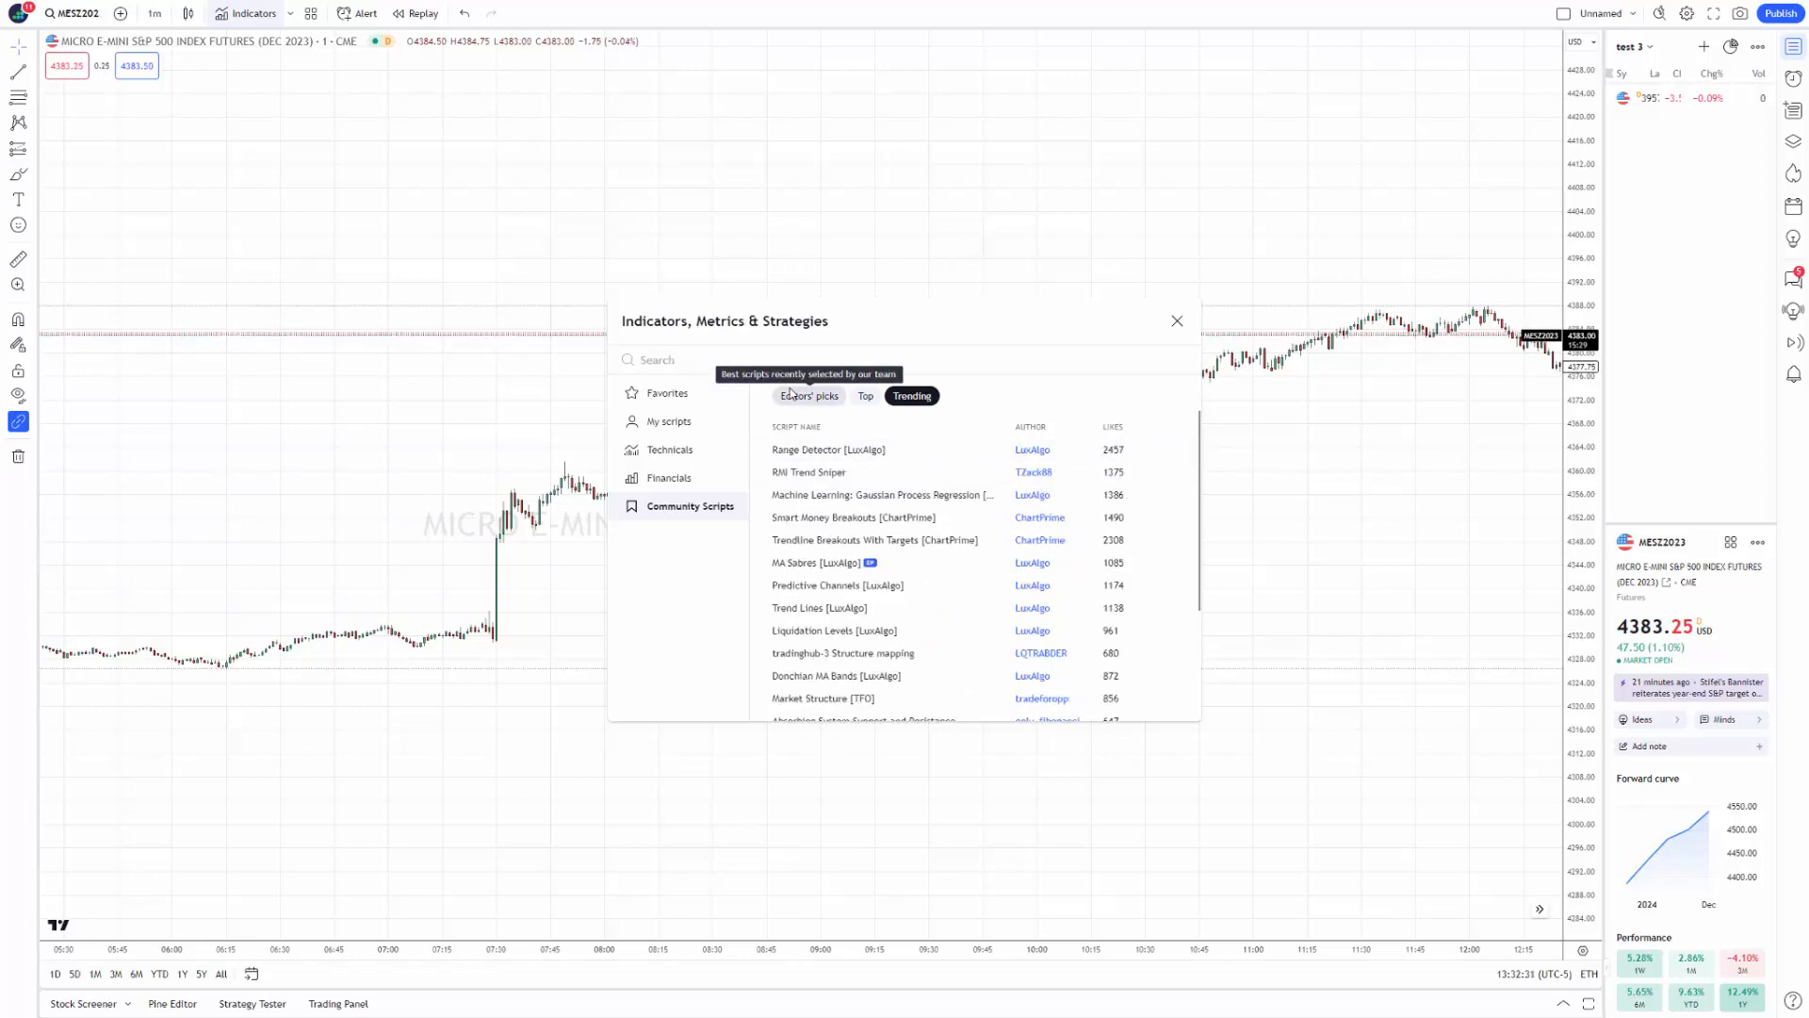
# Check the Financials category, and review the Indicators, Strategies, Profiles and Patterns lists of the Technicals category.
pyautogui.click(700, 479)
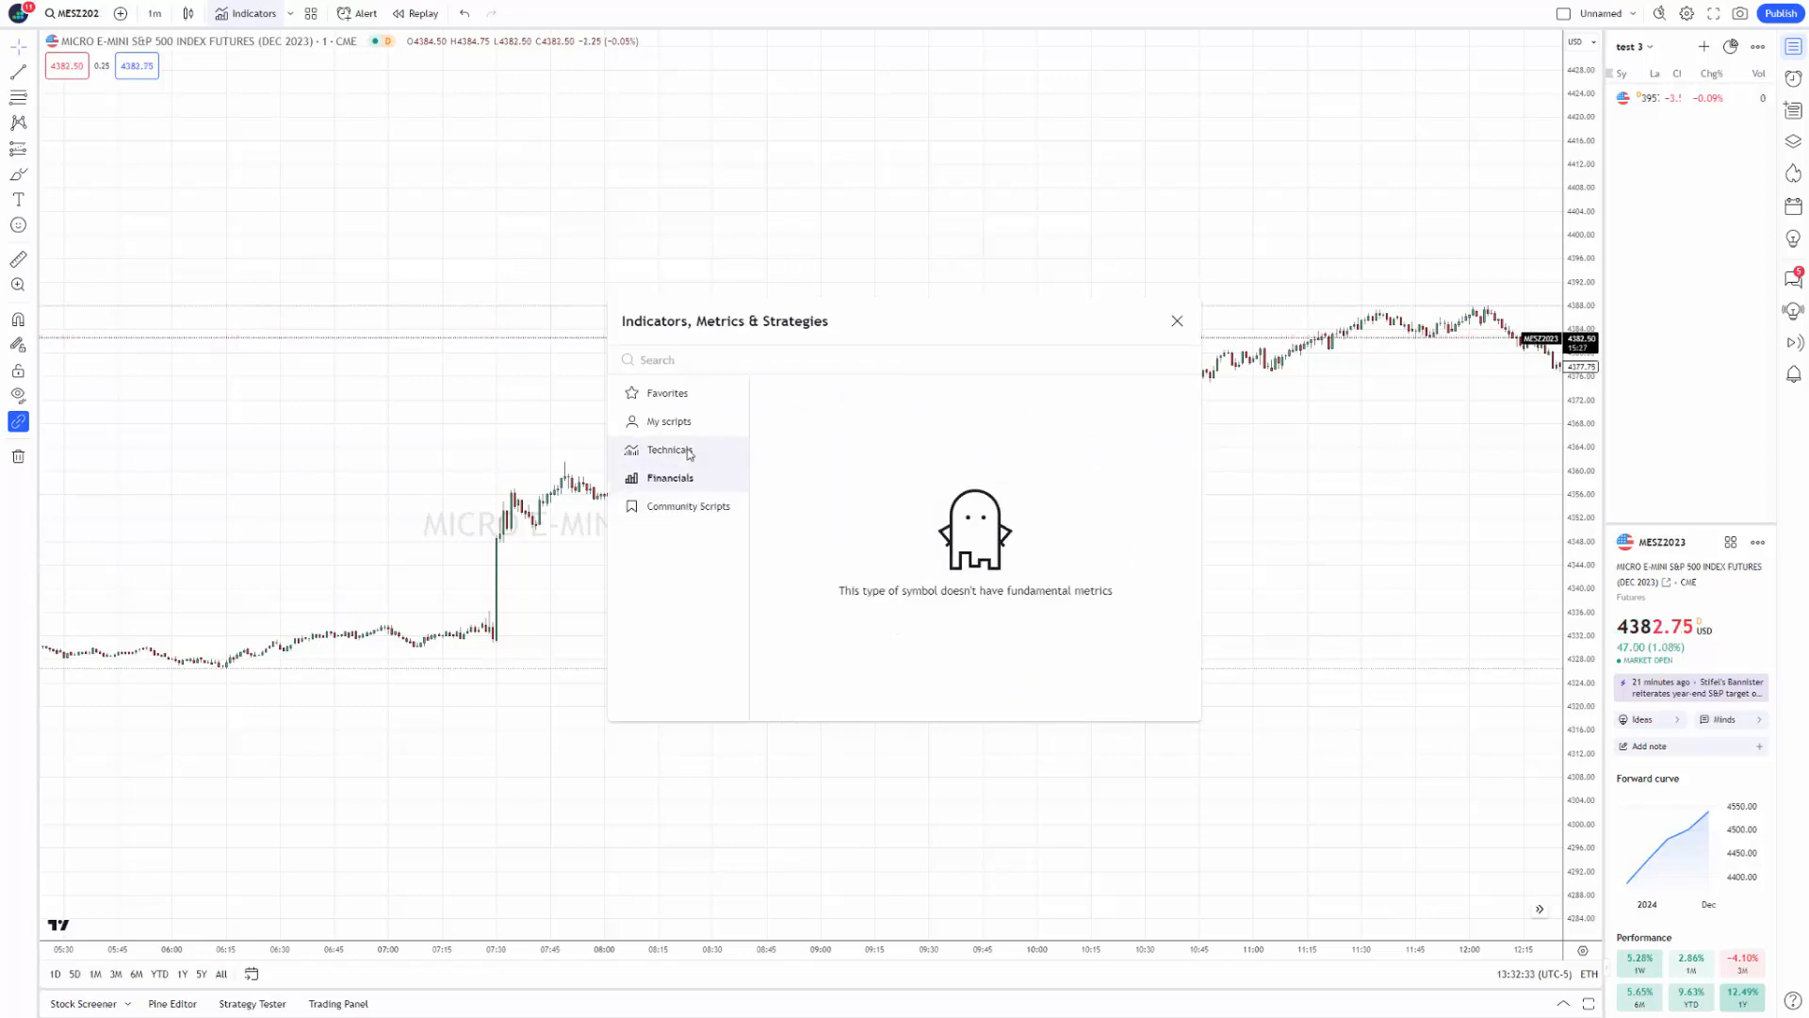
pyautogui.click(679, 454)
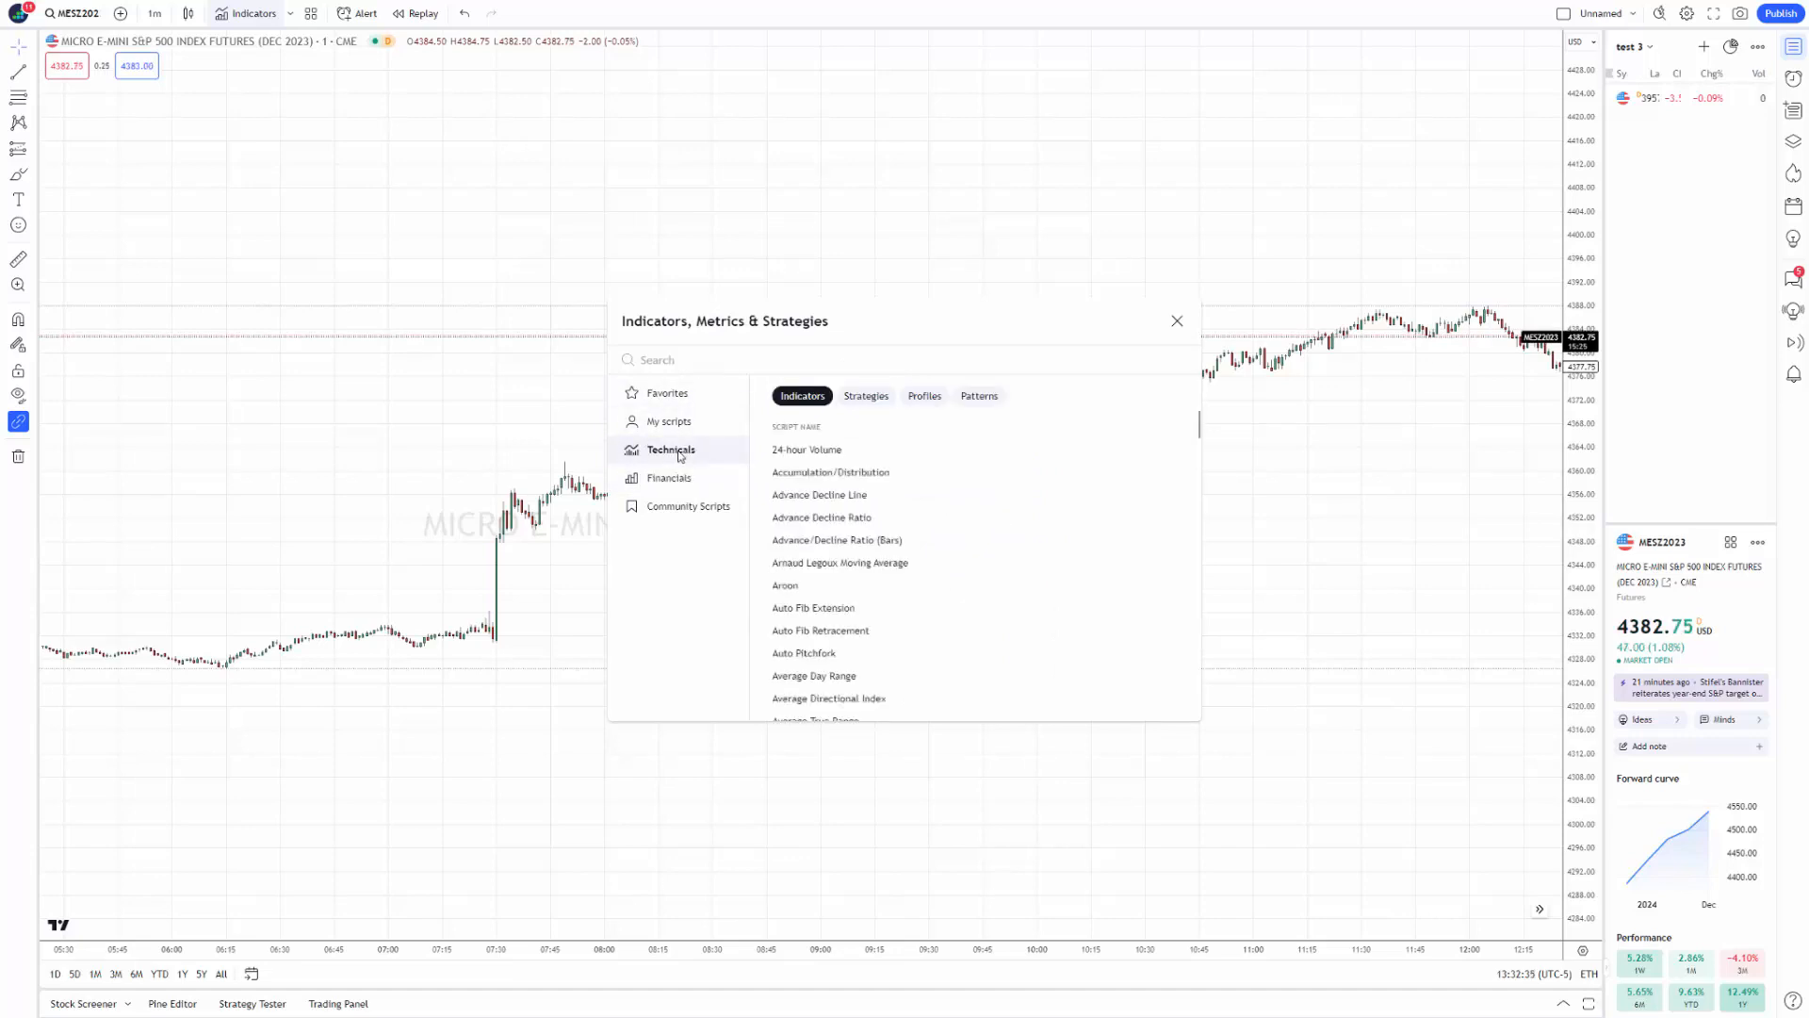
pyautogui.scroll(-2, 830, 562)
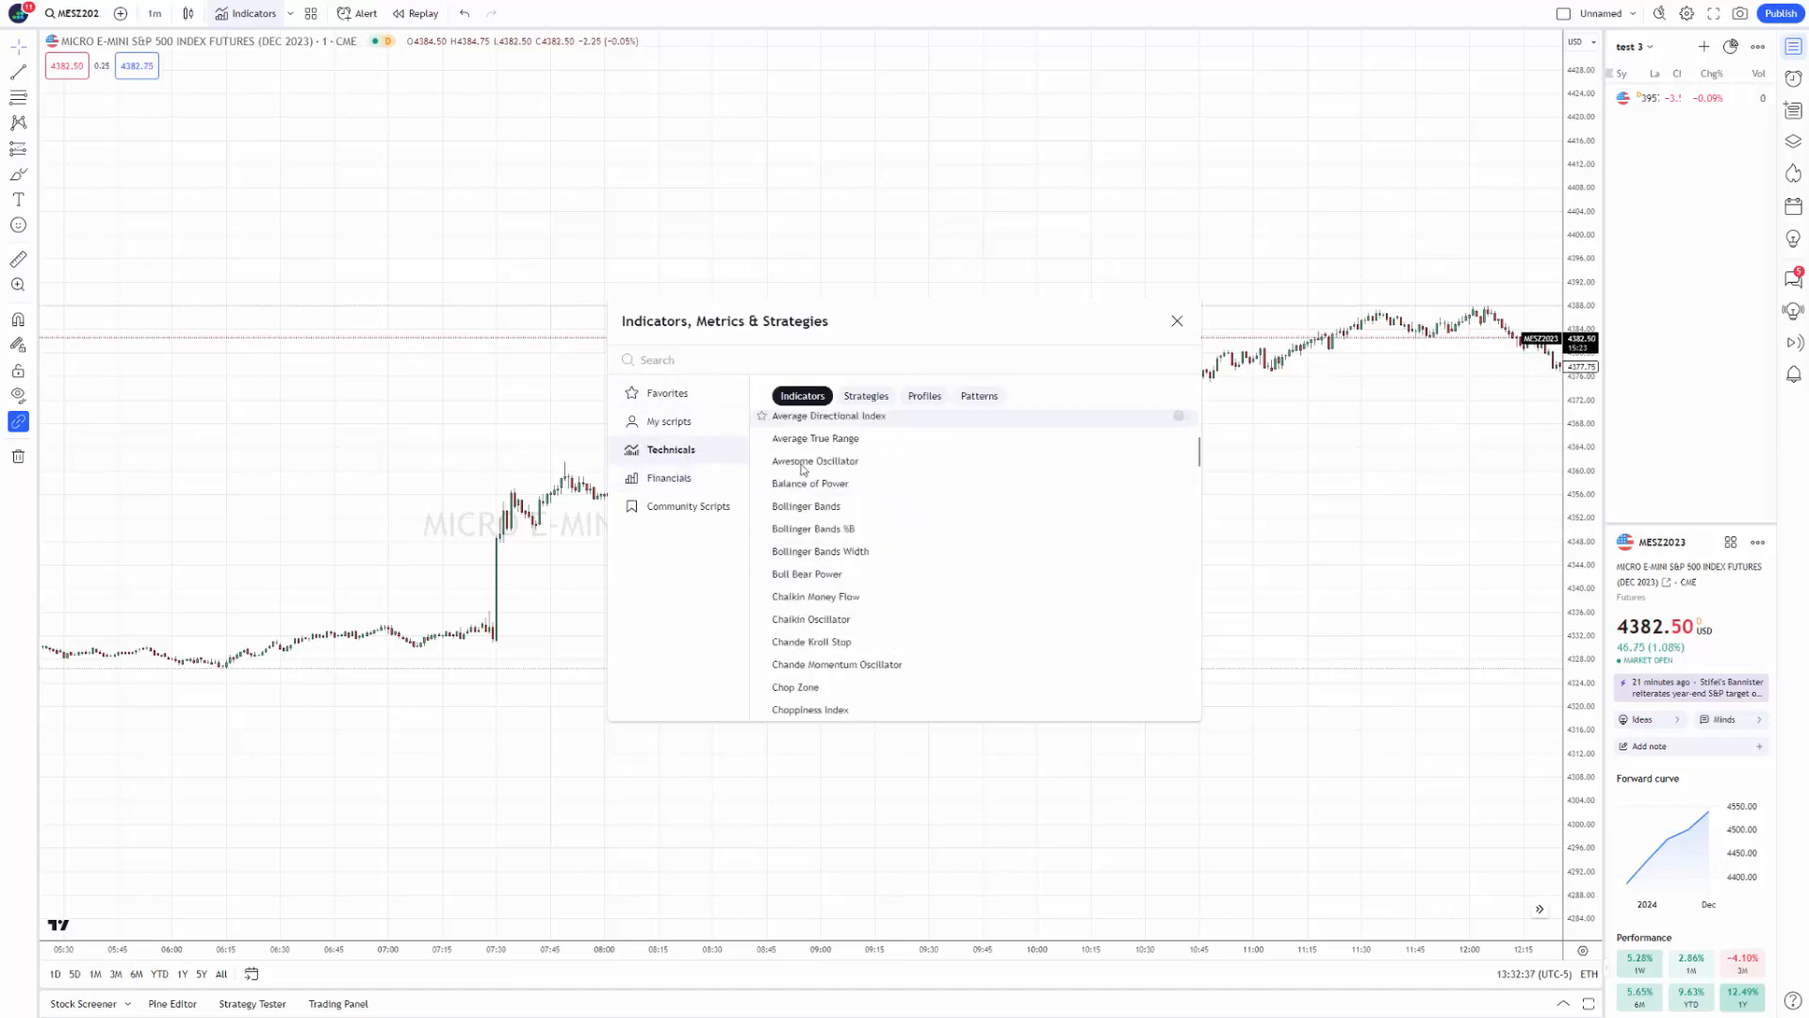
pyautogui.scroll(1, 792, 471)
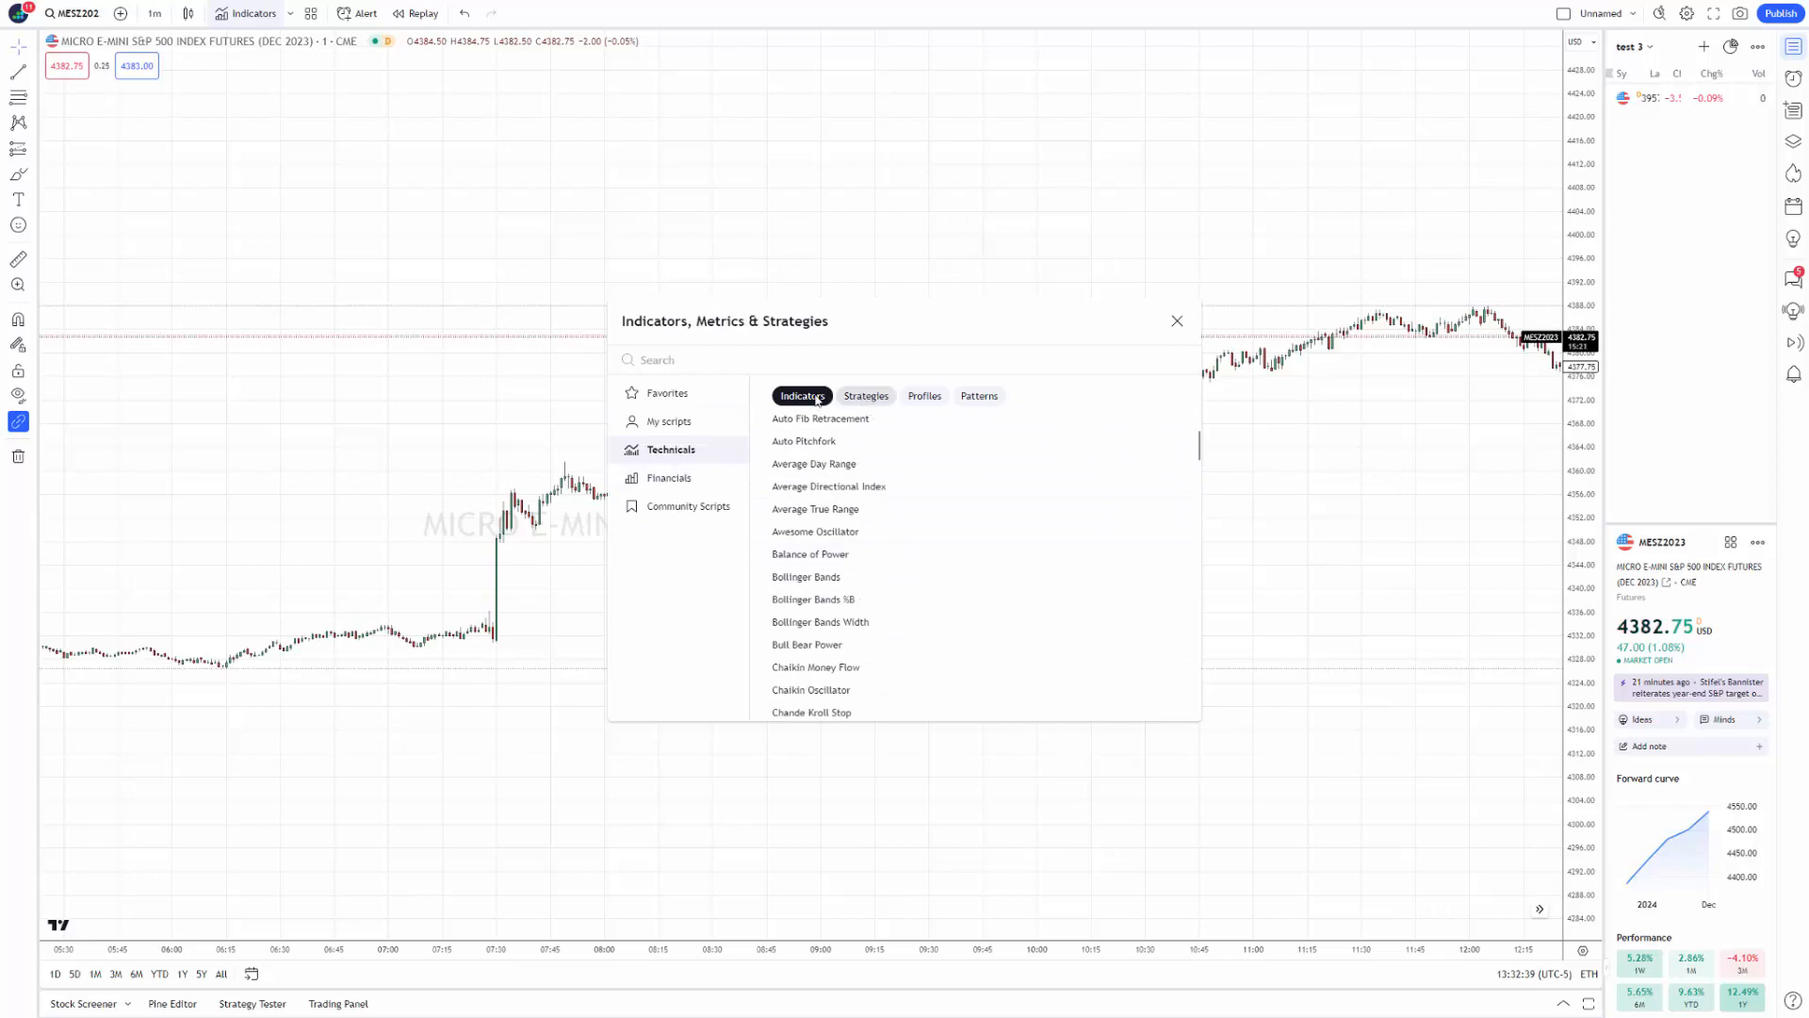
pyautogui.click(856, 396)
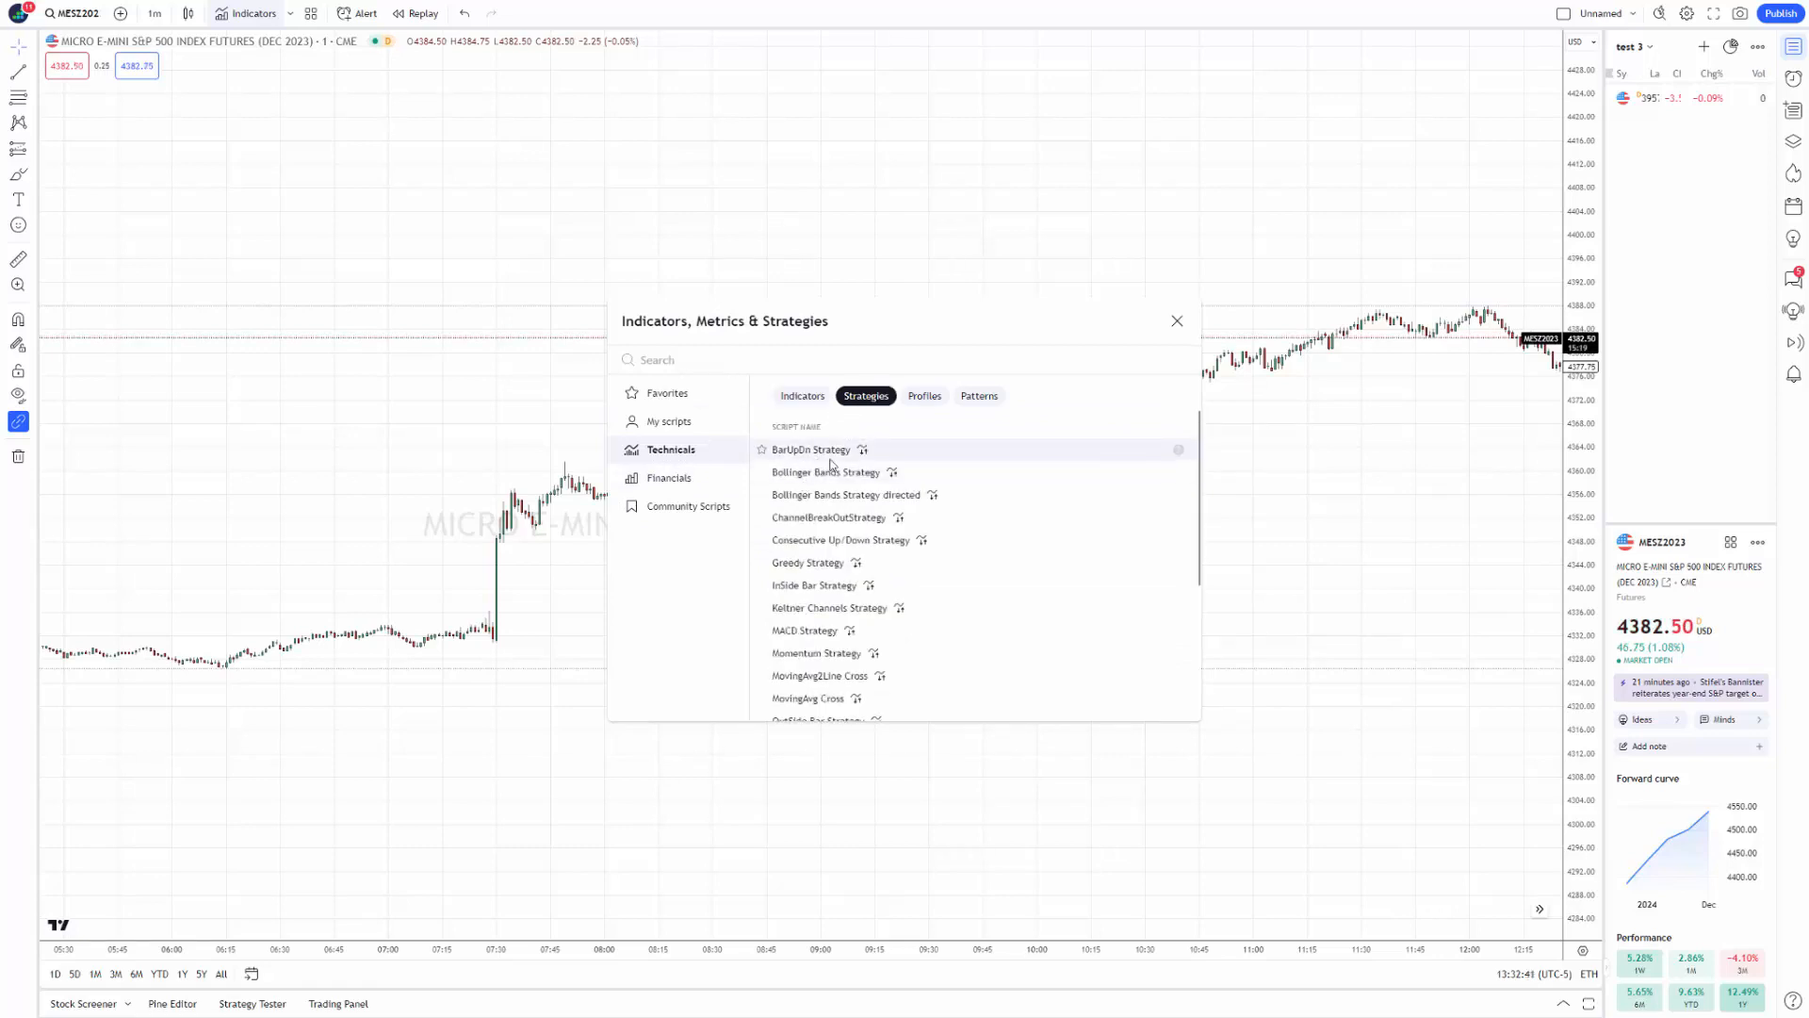
pyautogui.click(924, 396)
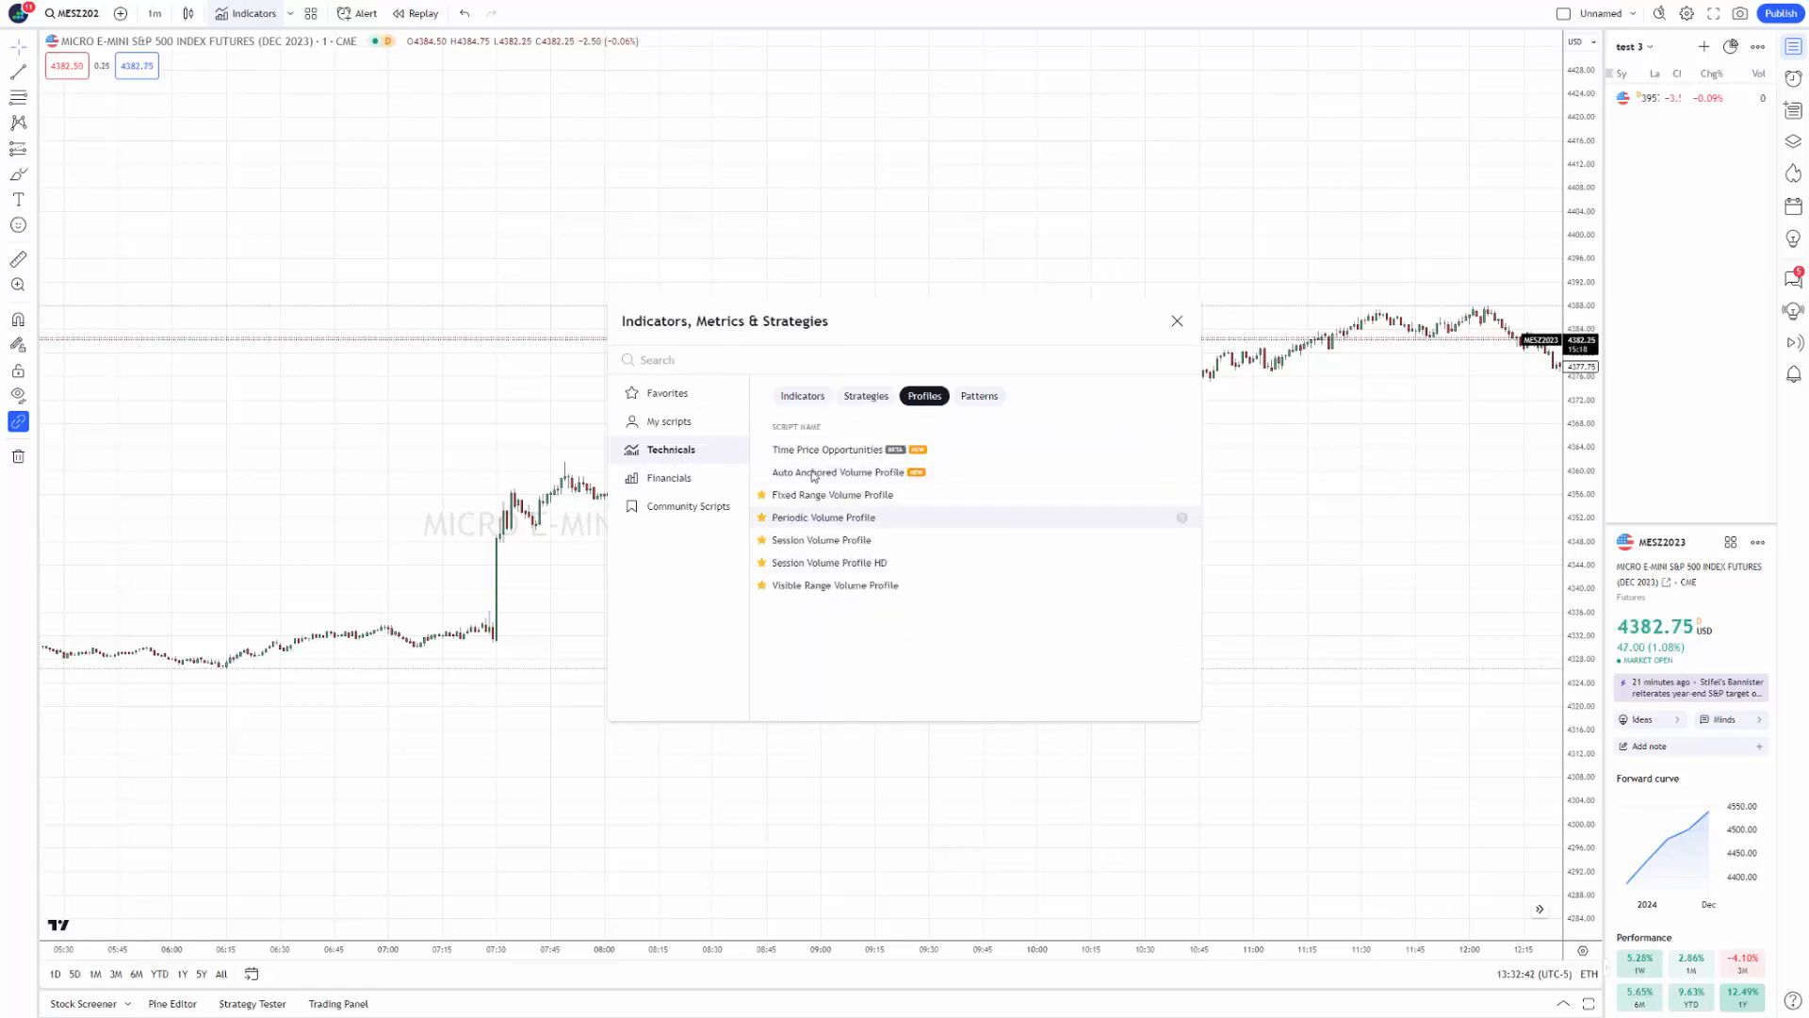
pyautogui.click(980, 396)
pyautogui.click(926, 396)
# Add two instances of the Accumulation/Distribution technical indicator to the chart and close the indicator library.
pyautogui.click(798, 397)
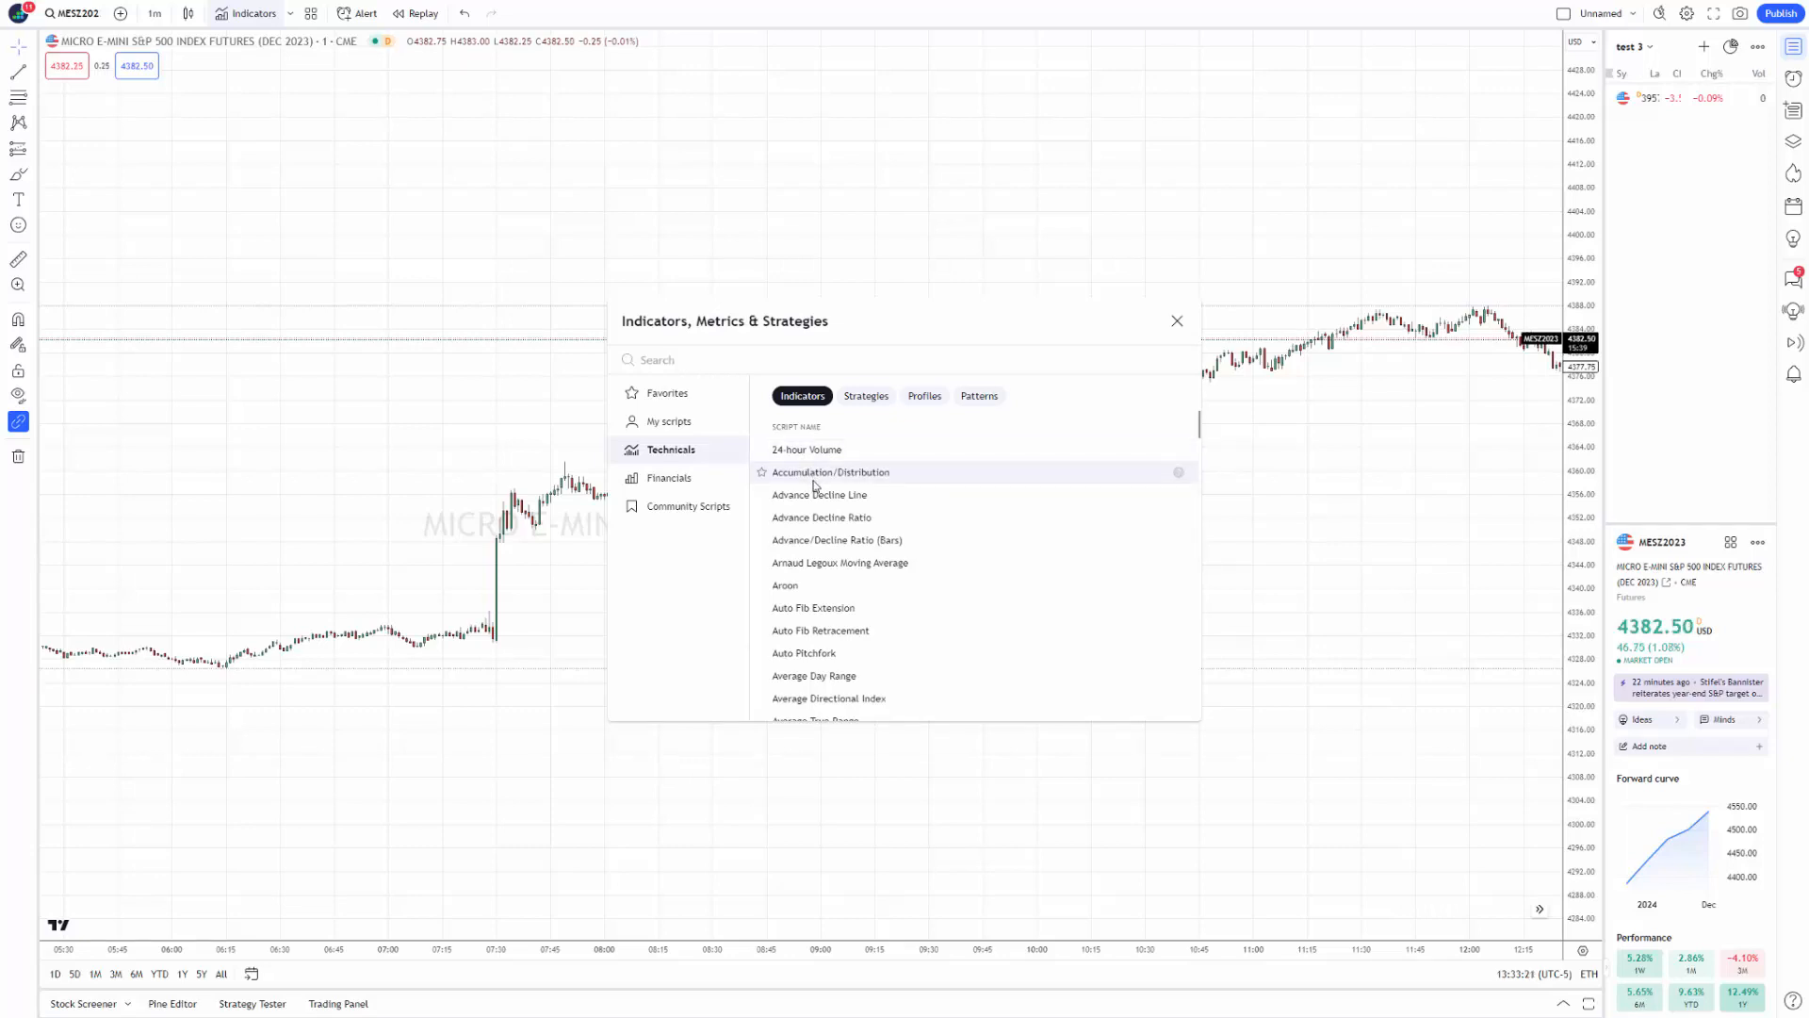
pyautogui.doubleClick(835, 473)
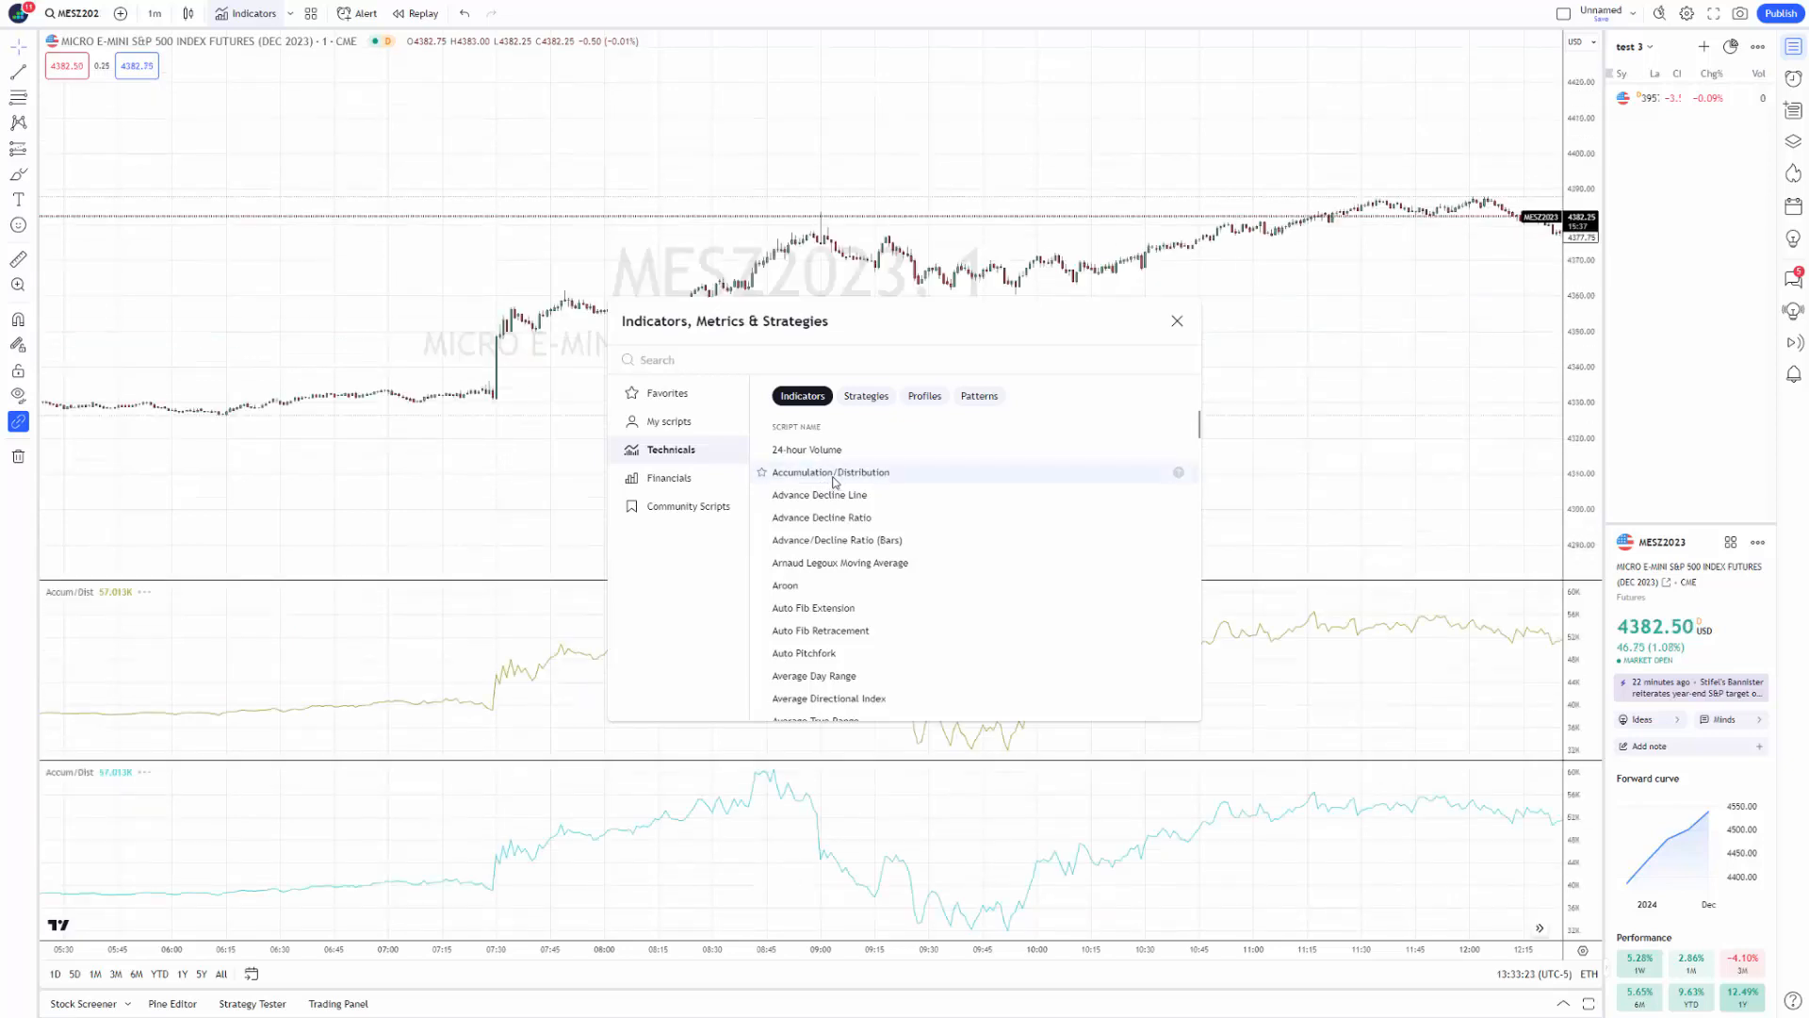
pyautogui.click(1177, 321)
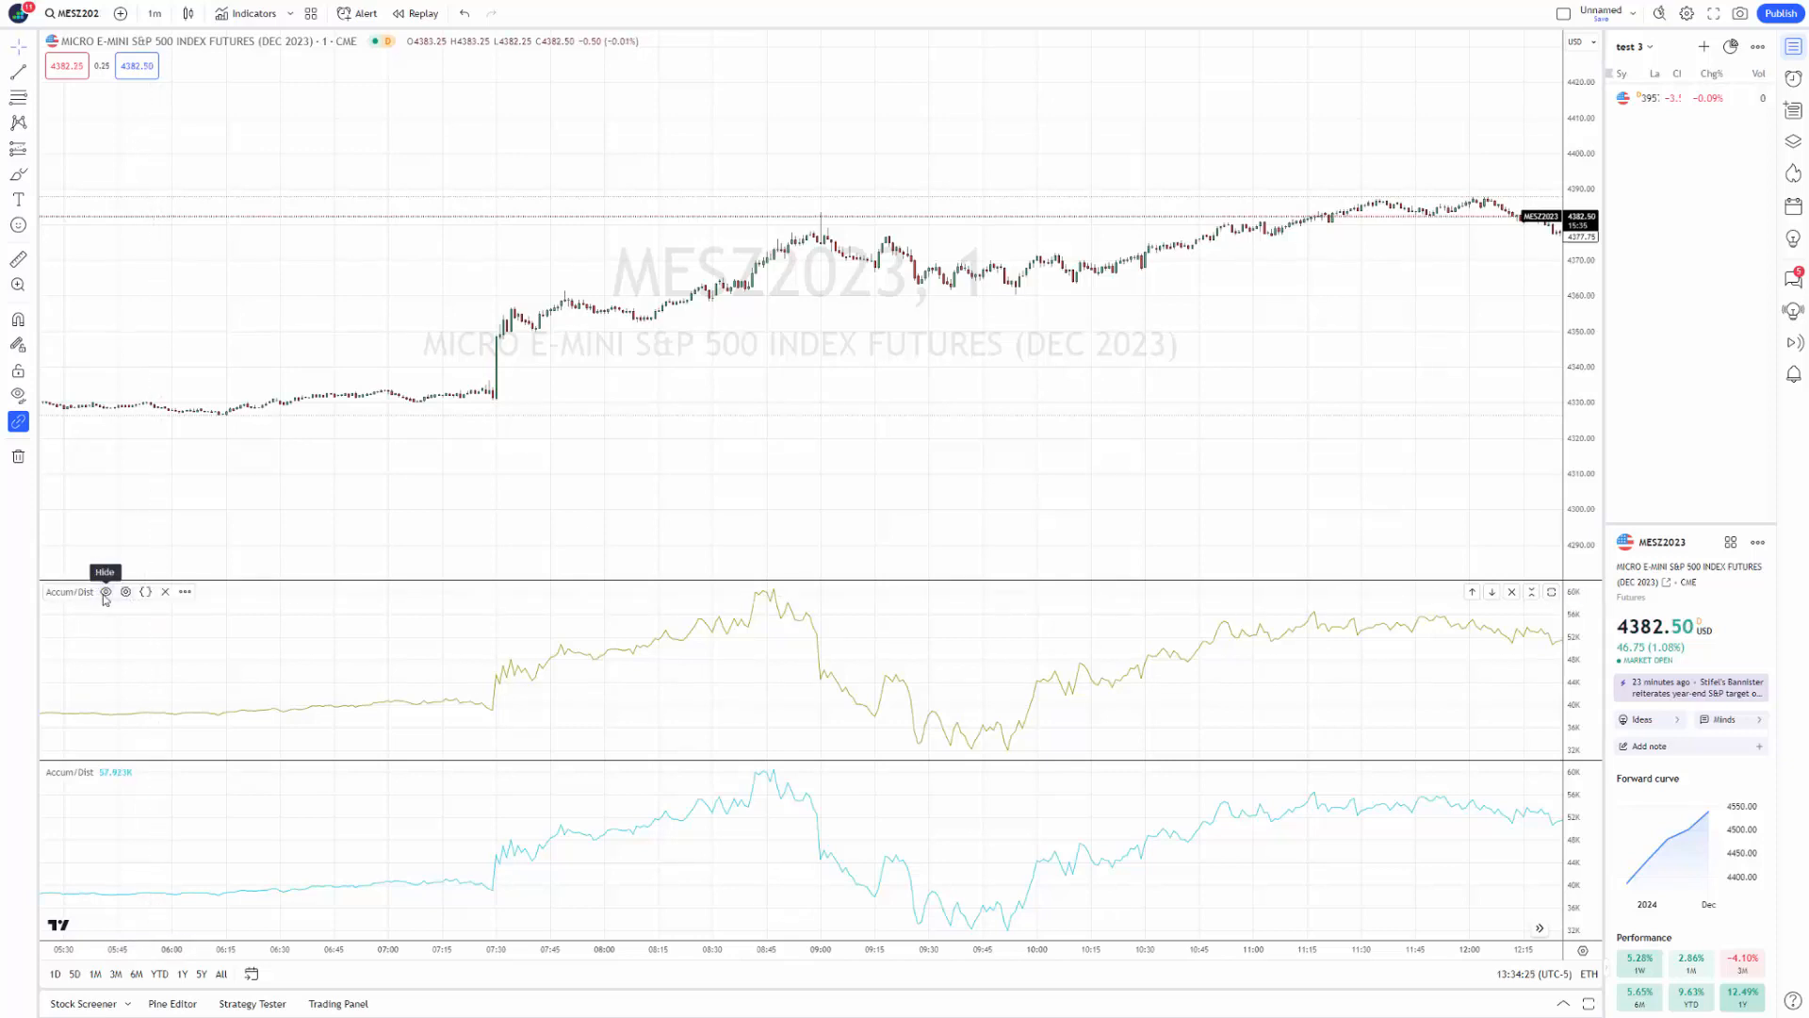
# Hide and show the upper Accum/Dist indicator, and review its Inputs, Style and Visibility settings without changing them.
pyautogui.click(105, 594)
pyautogui.click(105, 594)
pyautogui.click(126, 591)
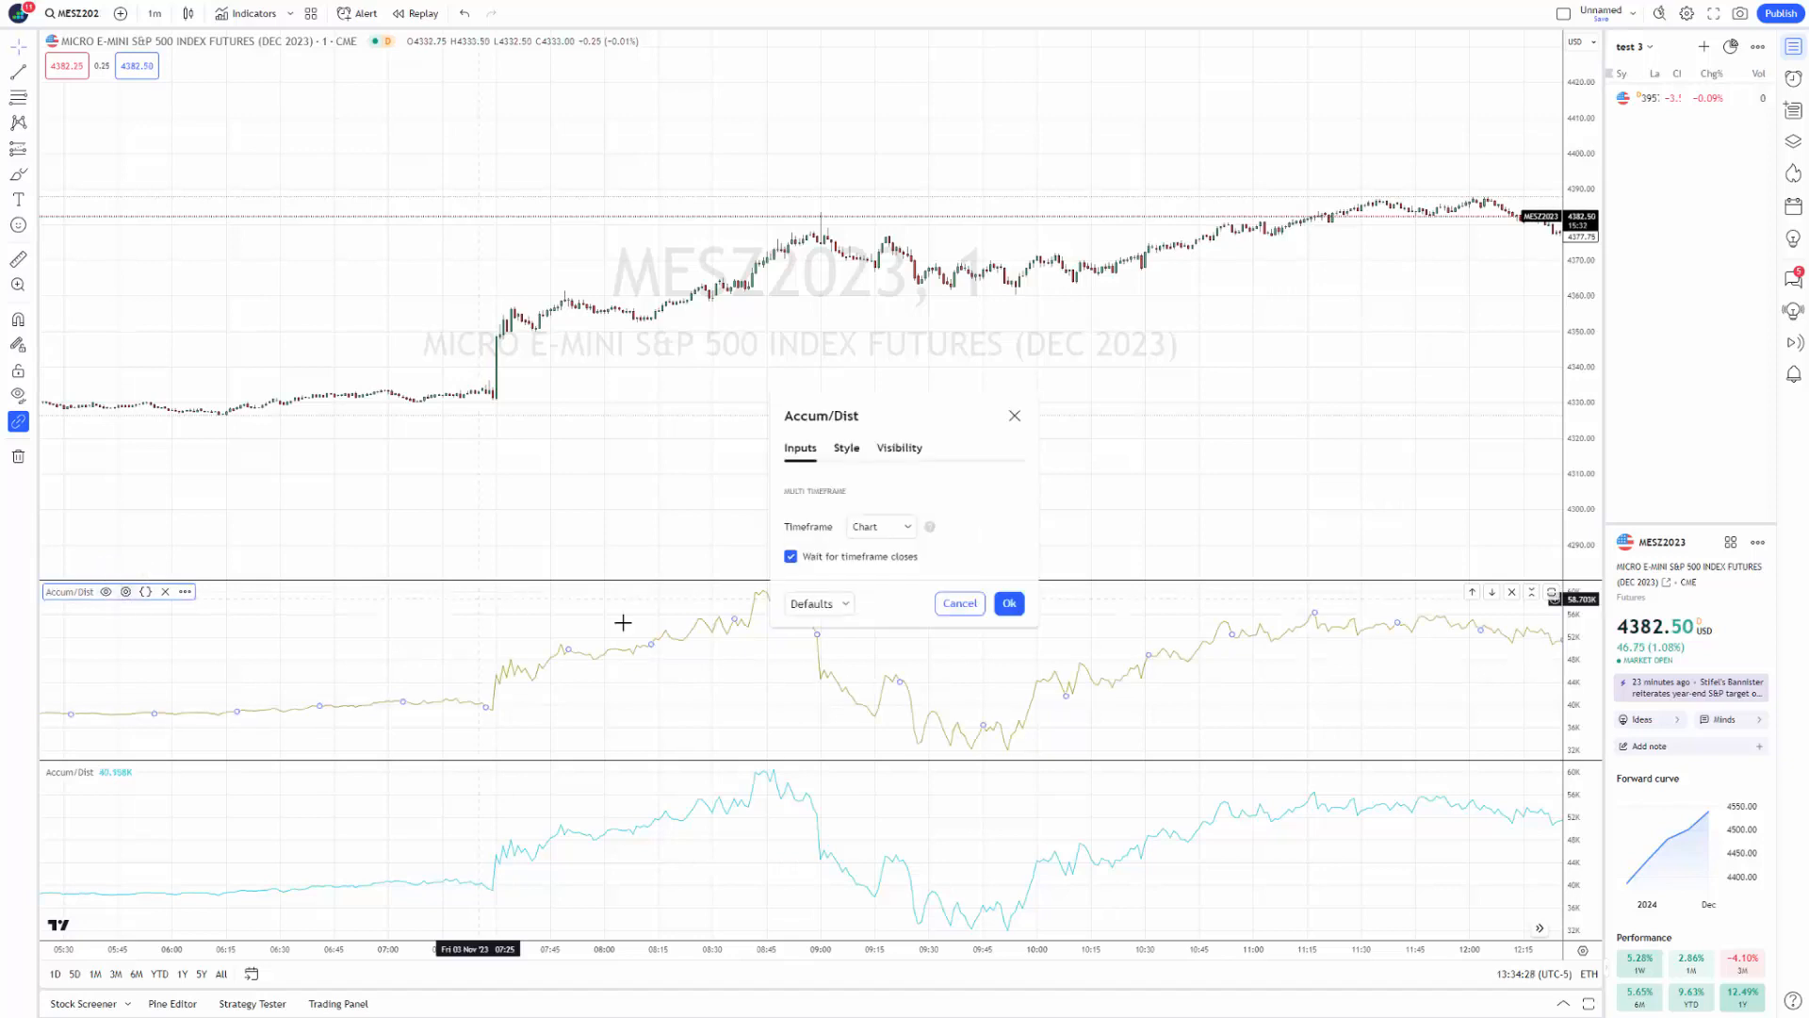
pyautogui.click(847, 450)
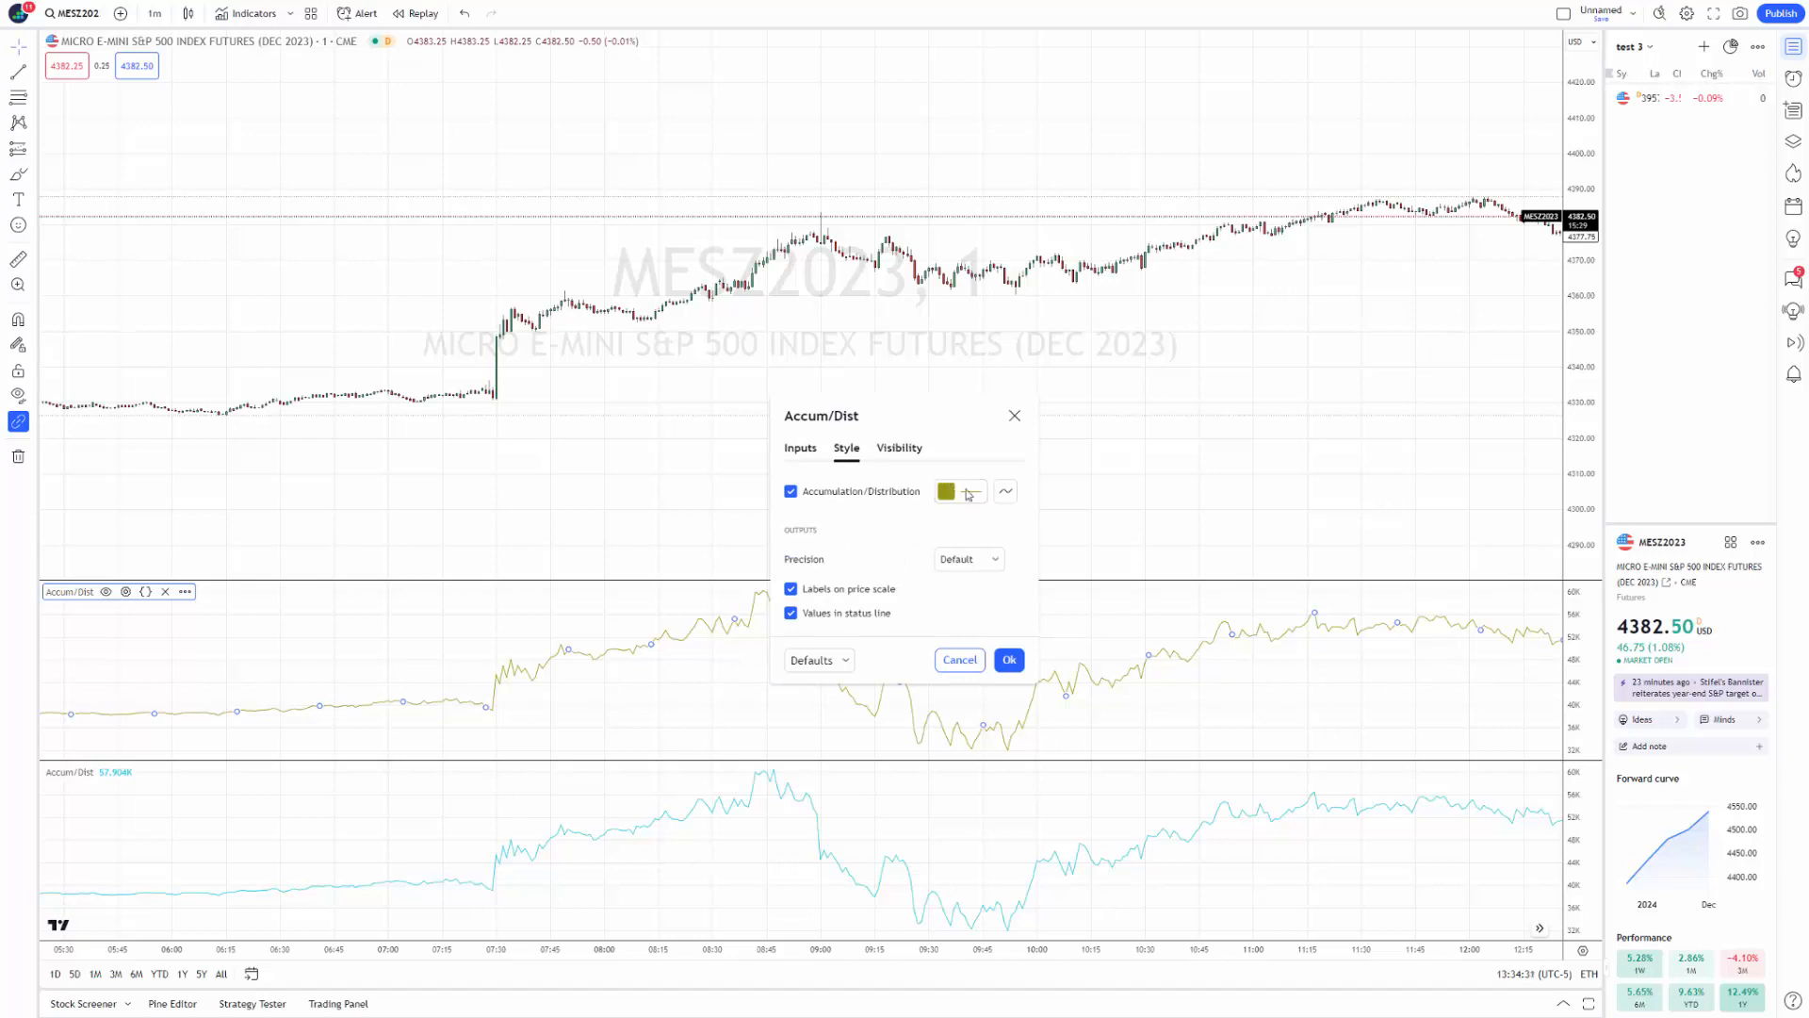
pyautogui.click(971, 492)
pyautogui.click(920, 541)
pyautogui.click(980, 562)
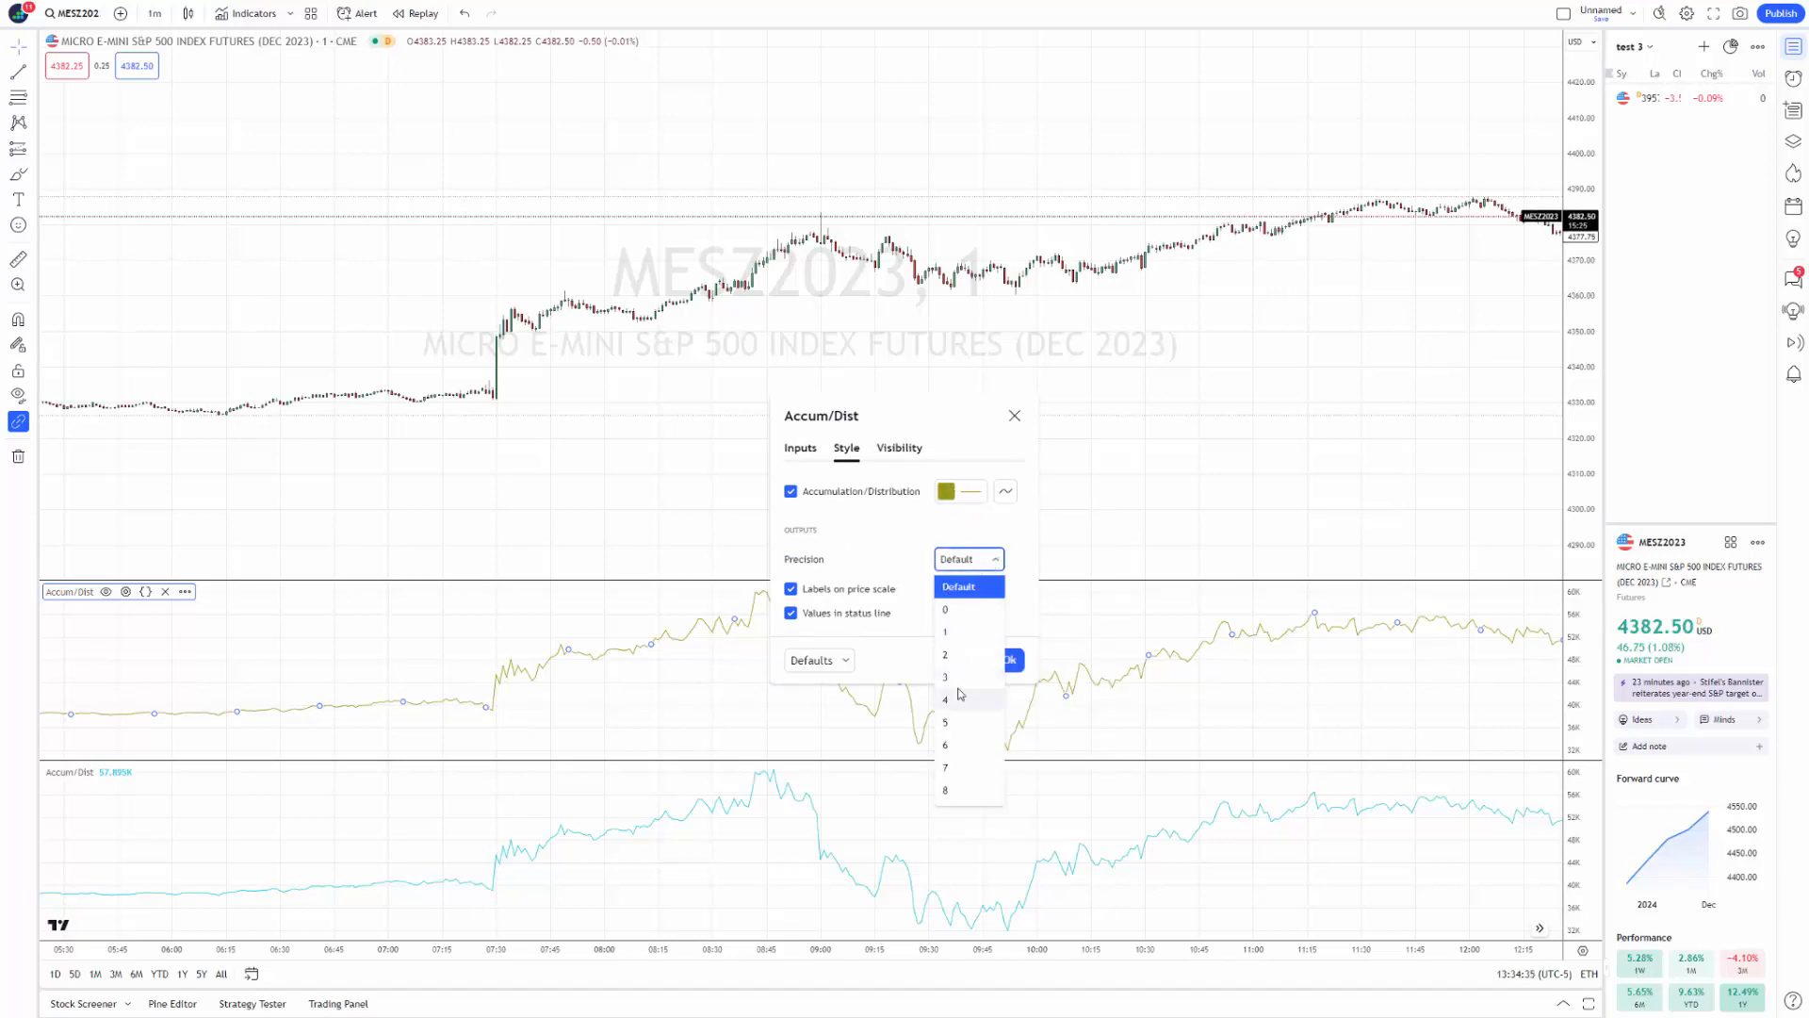
pyautogui.click(894, 549)
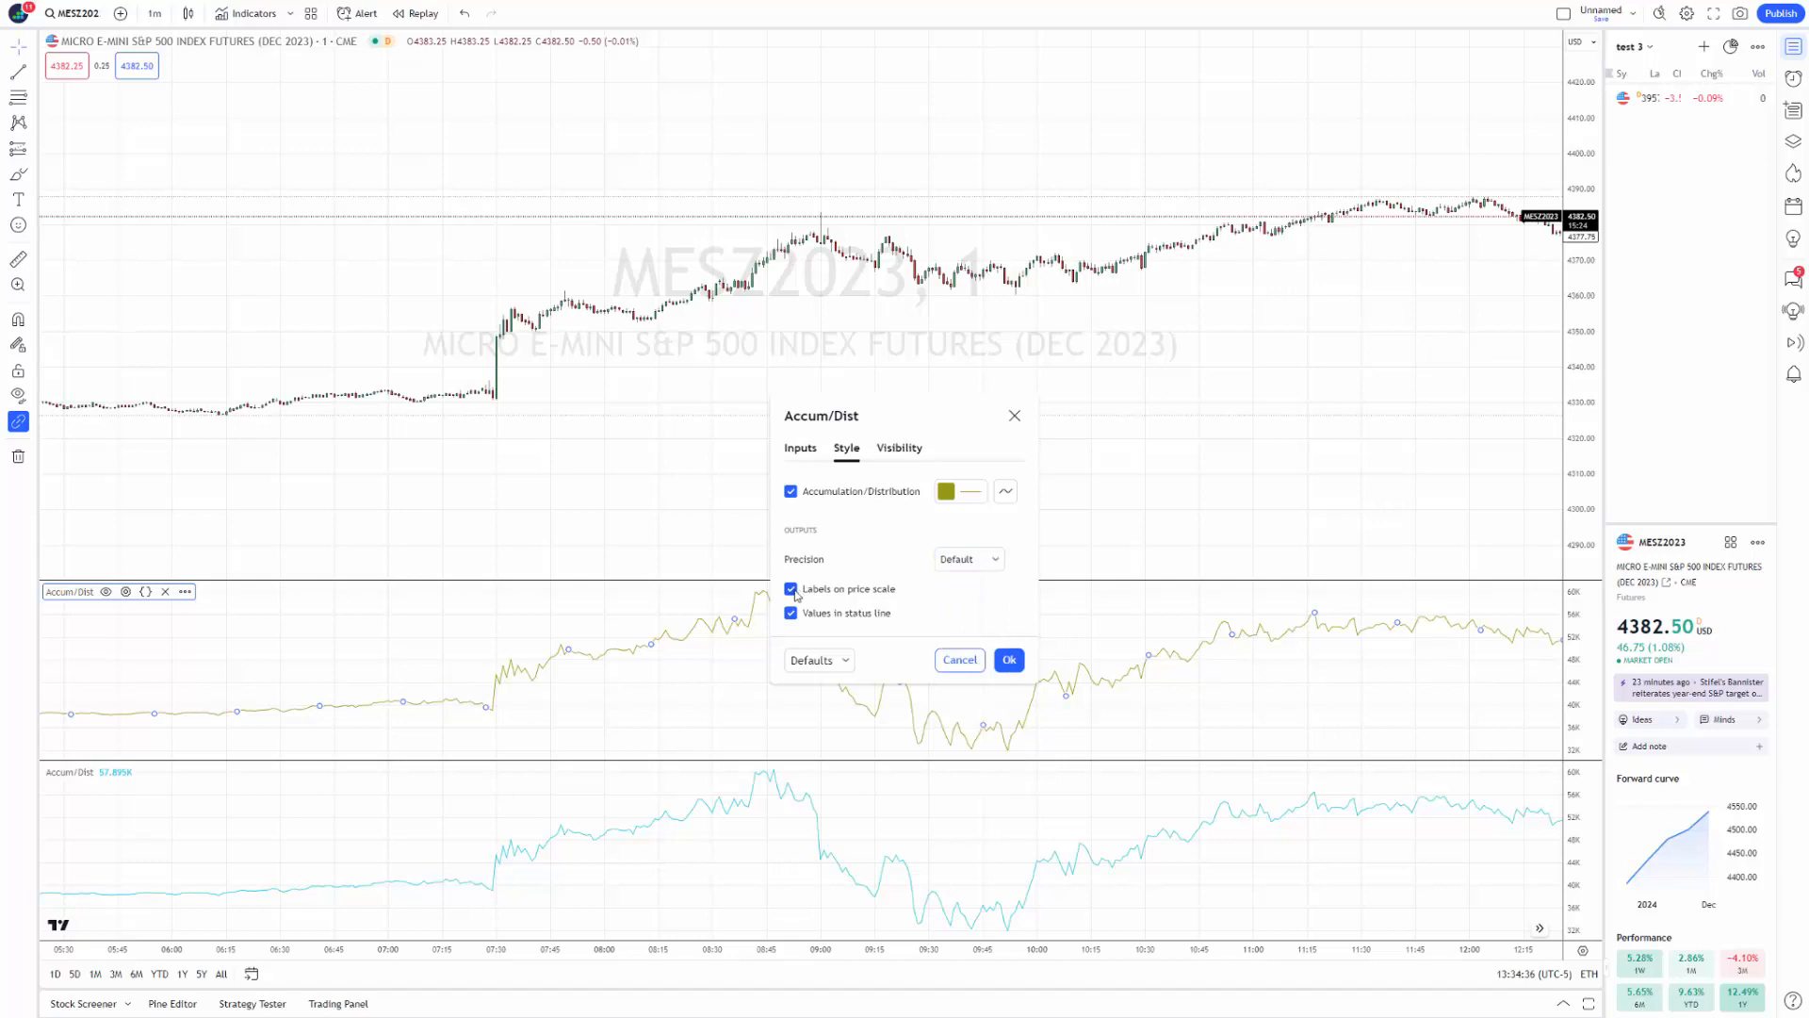
pyautogui.click(900, 449)
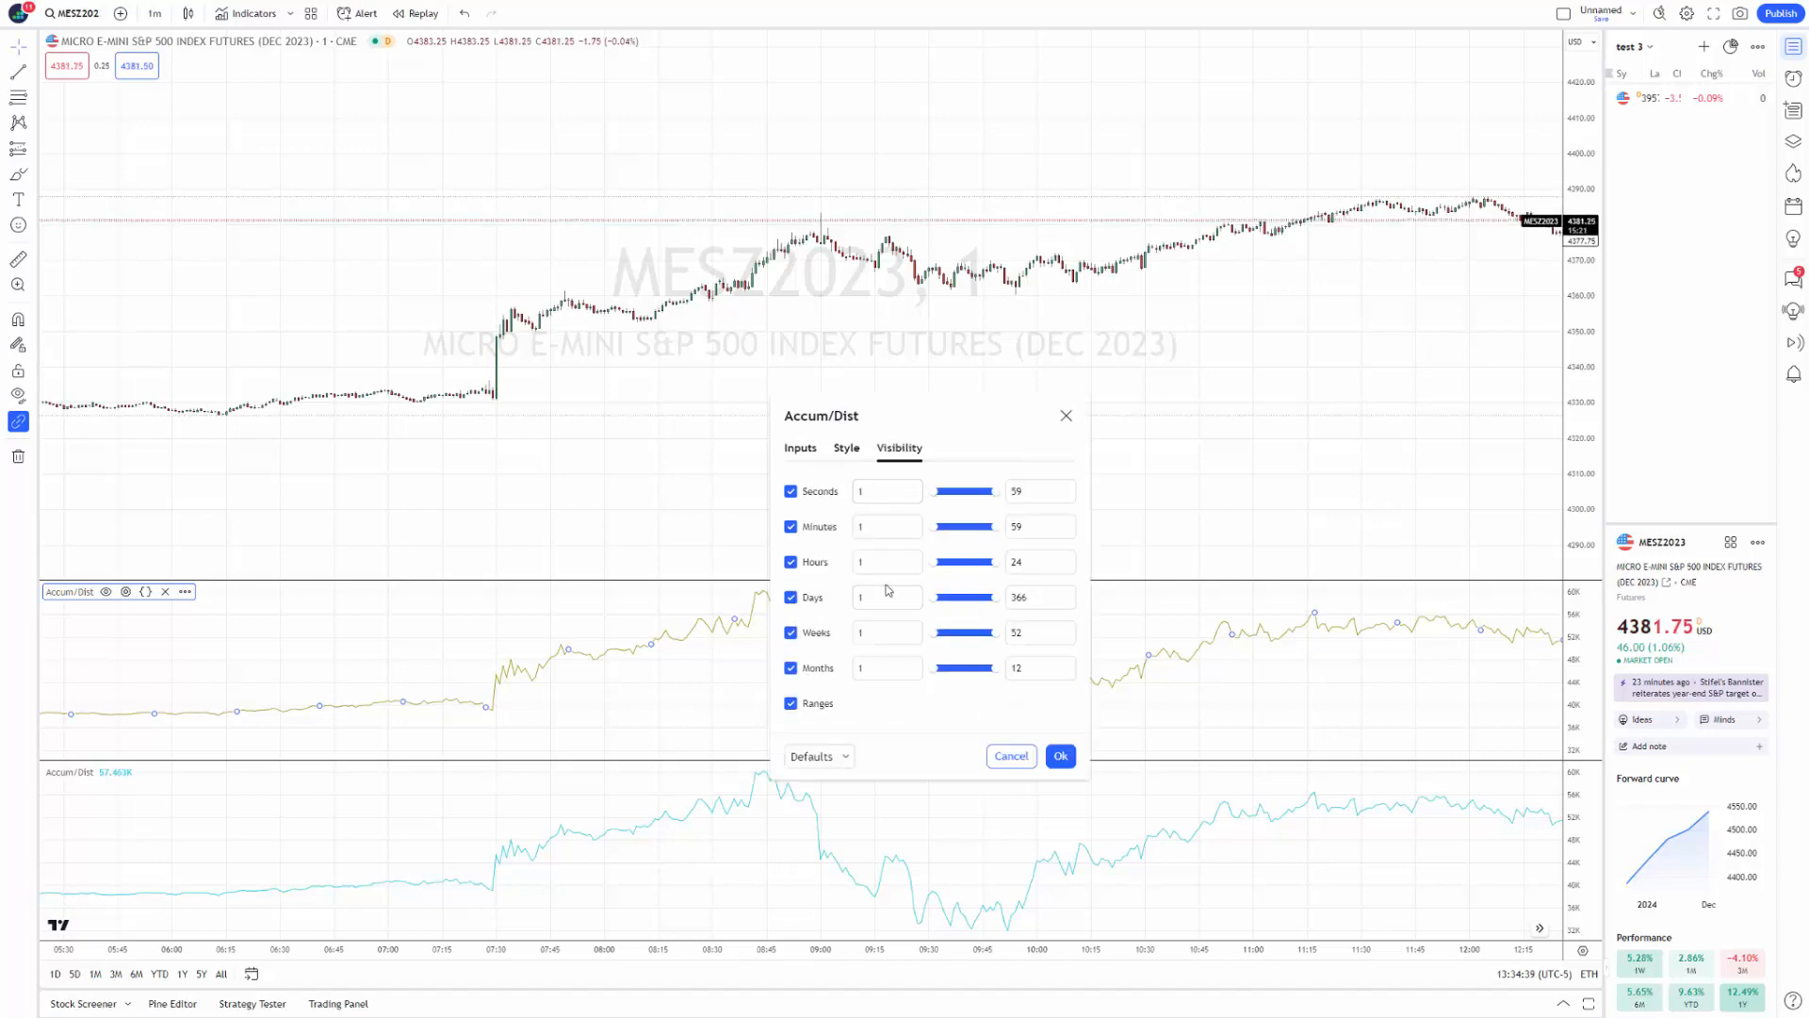
pyautogui.click(1065, 416)
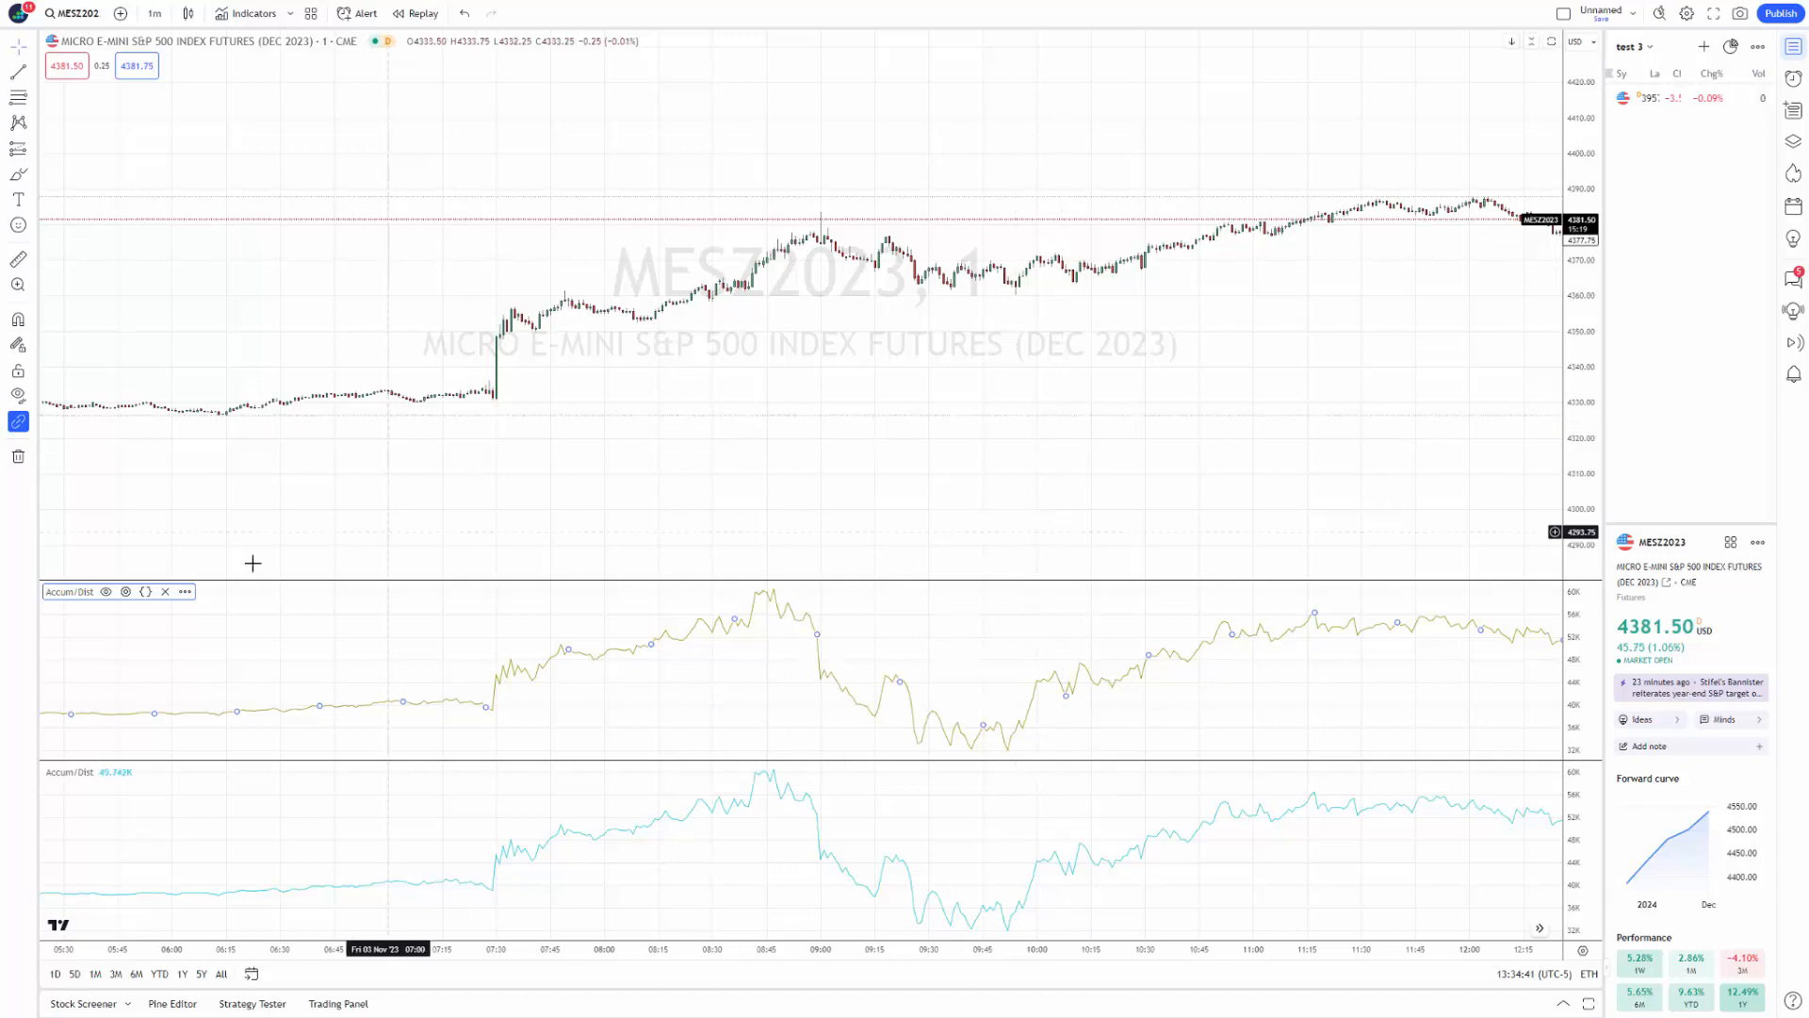
# Open the upper Accum/Dist indicator's source code and read through the script.
pyautogui.click(145, 591)
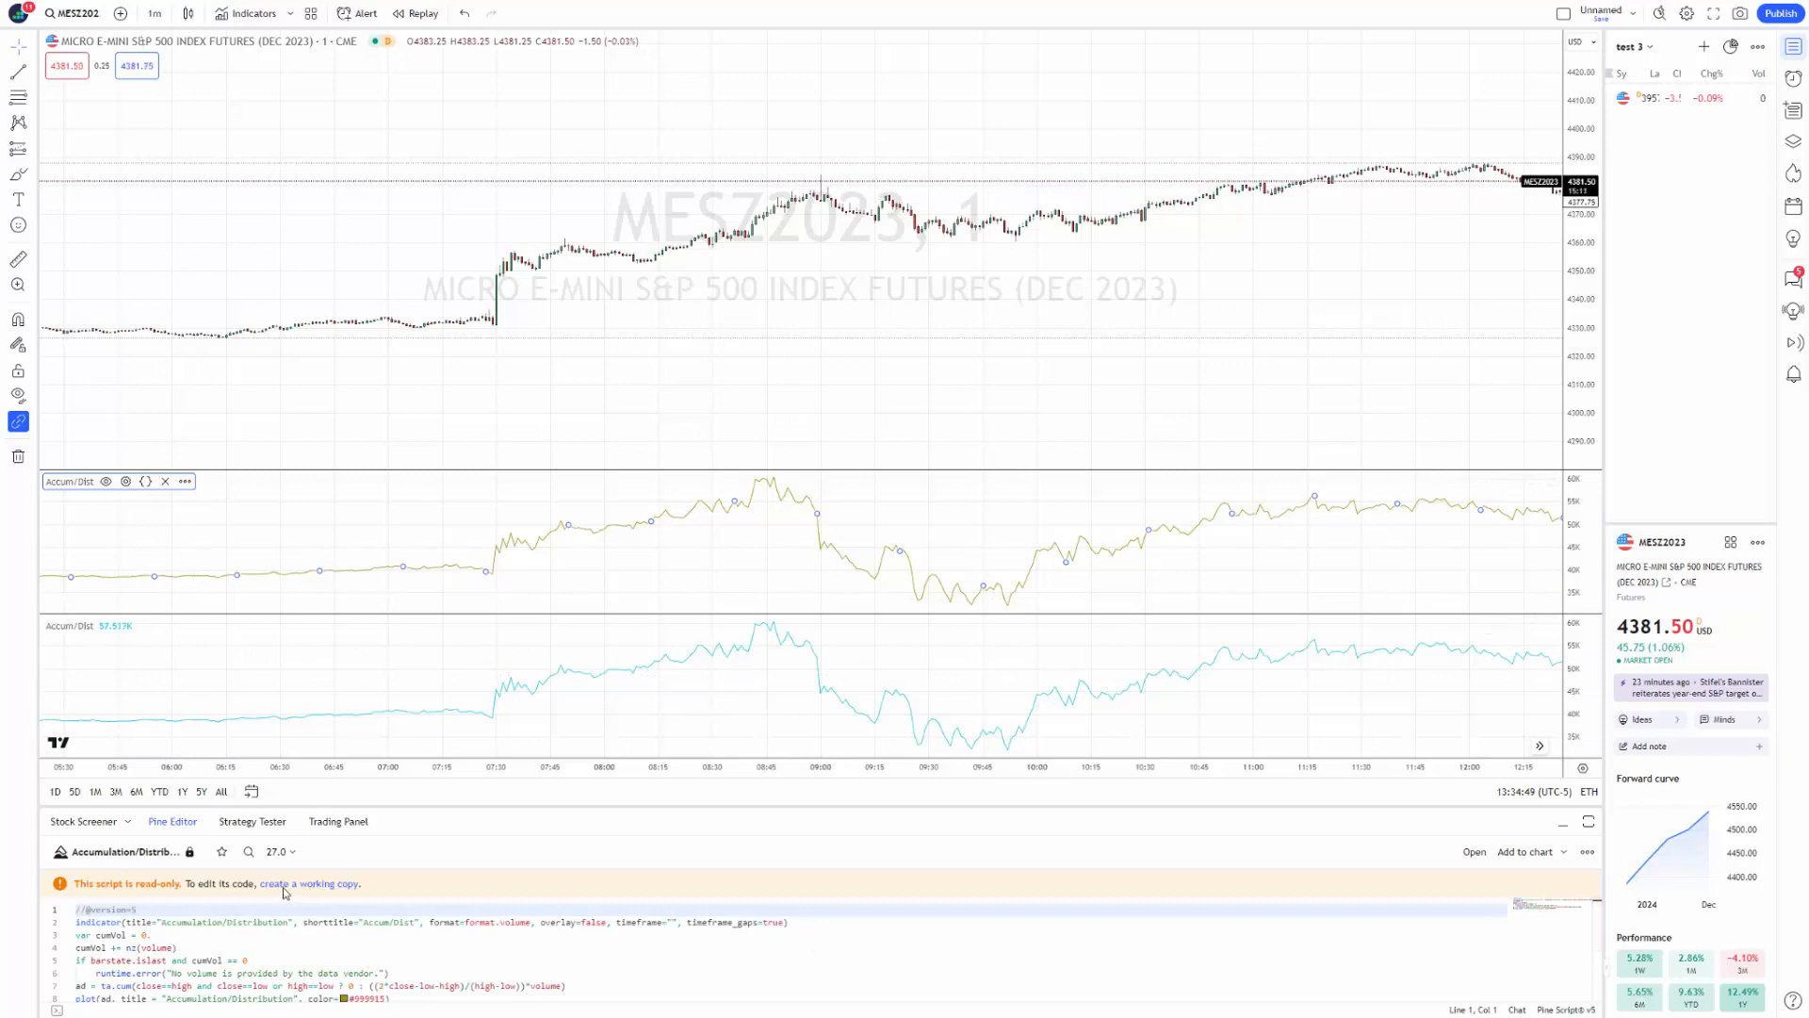
pyautogui.scroll(-1, 321, 962)
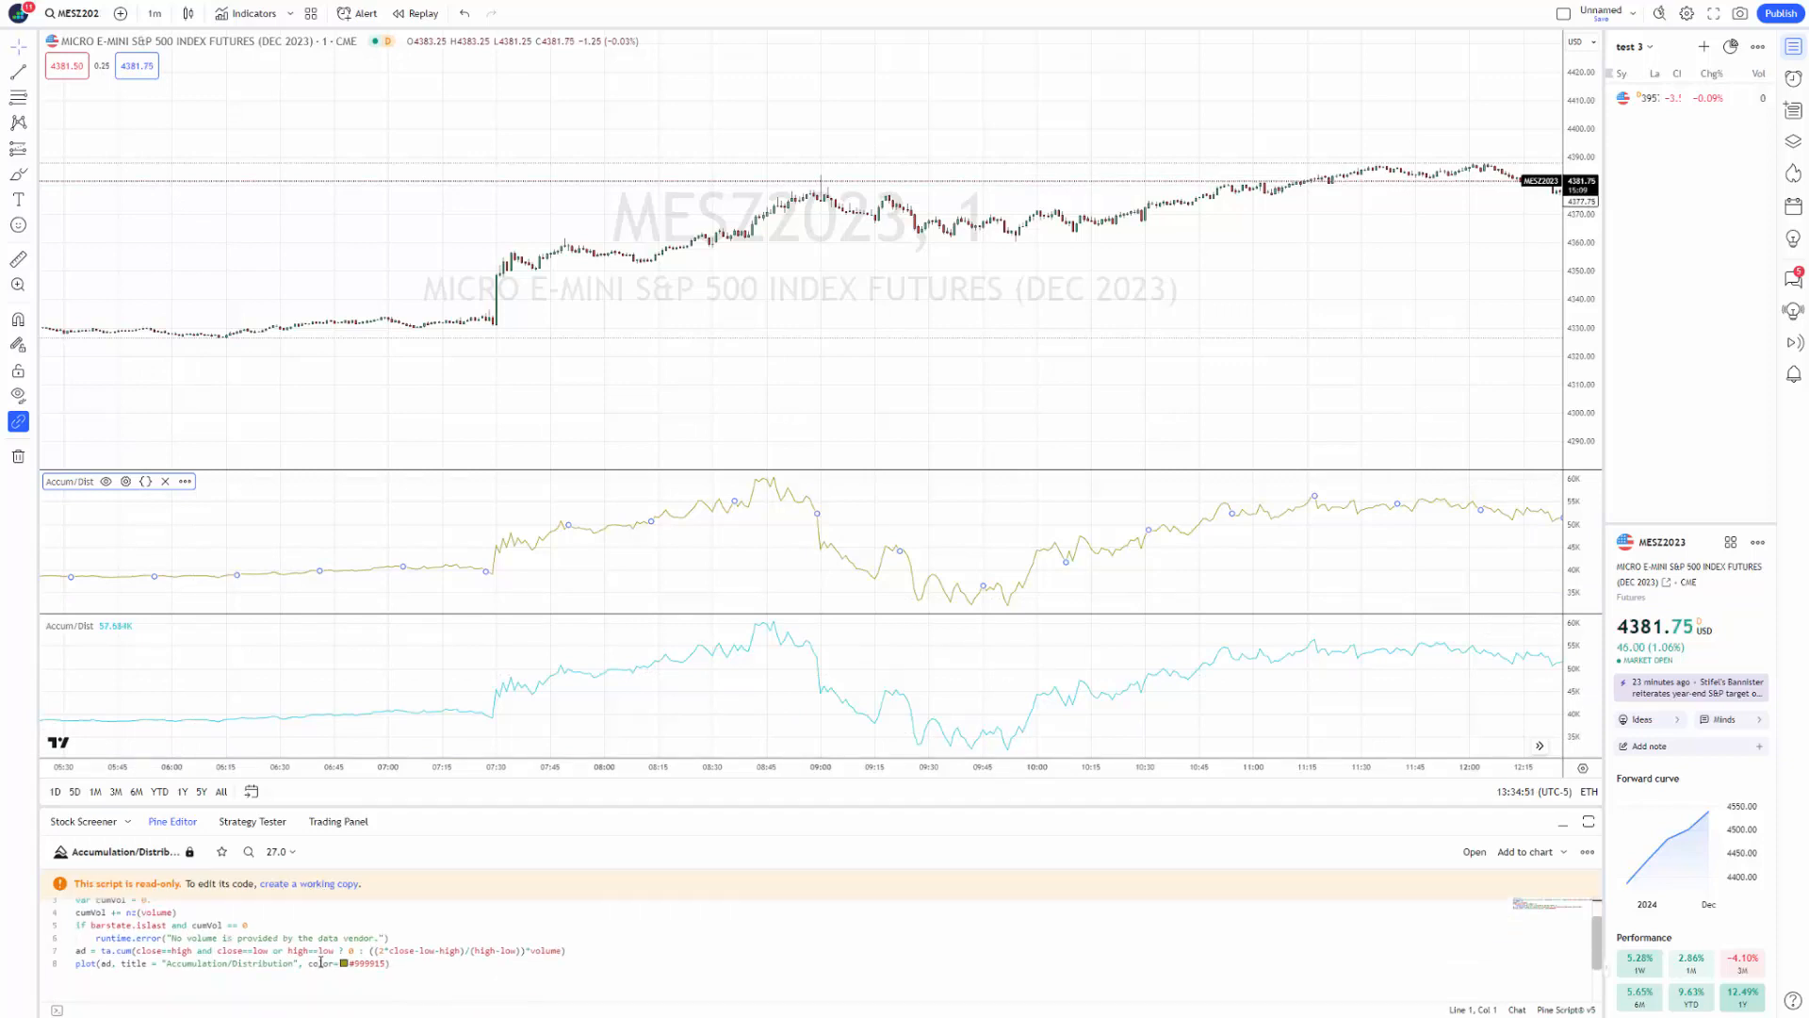
pyautogui.scroll(1, 414, 973)
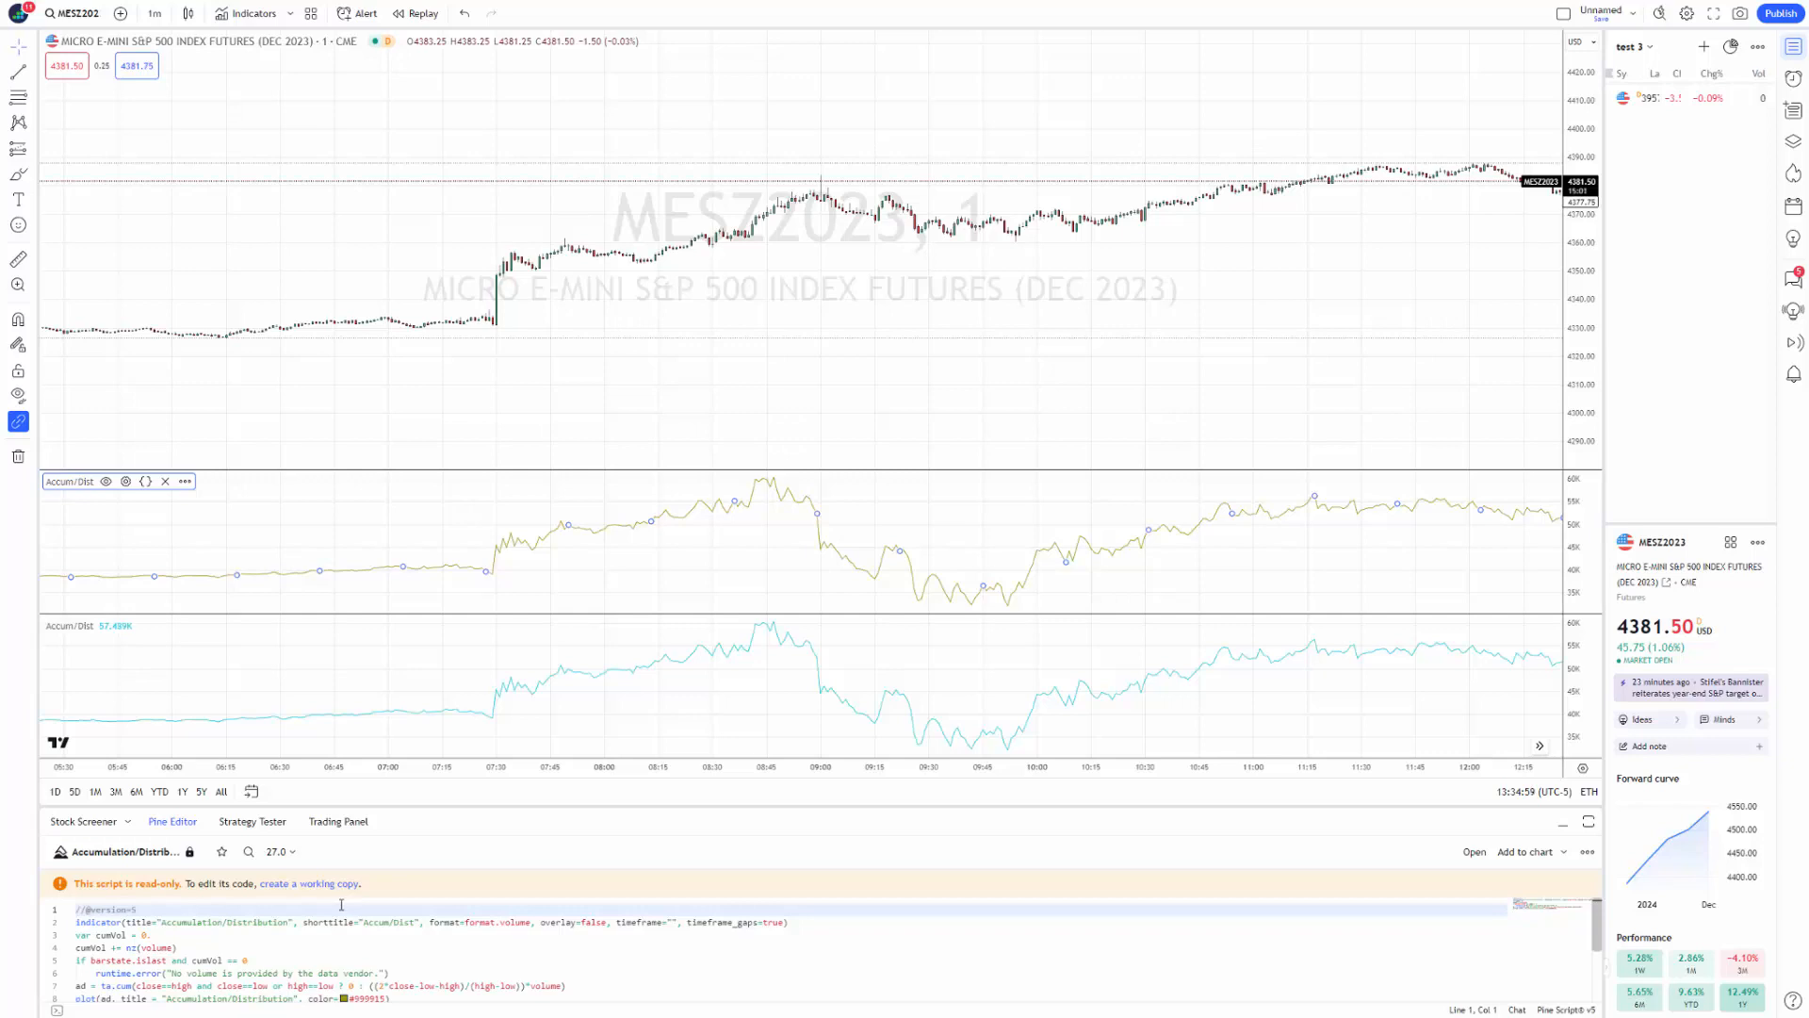
pyautogui.scroll(-1, 342, 905)
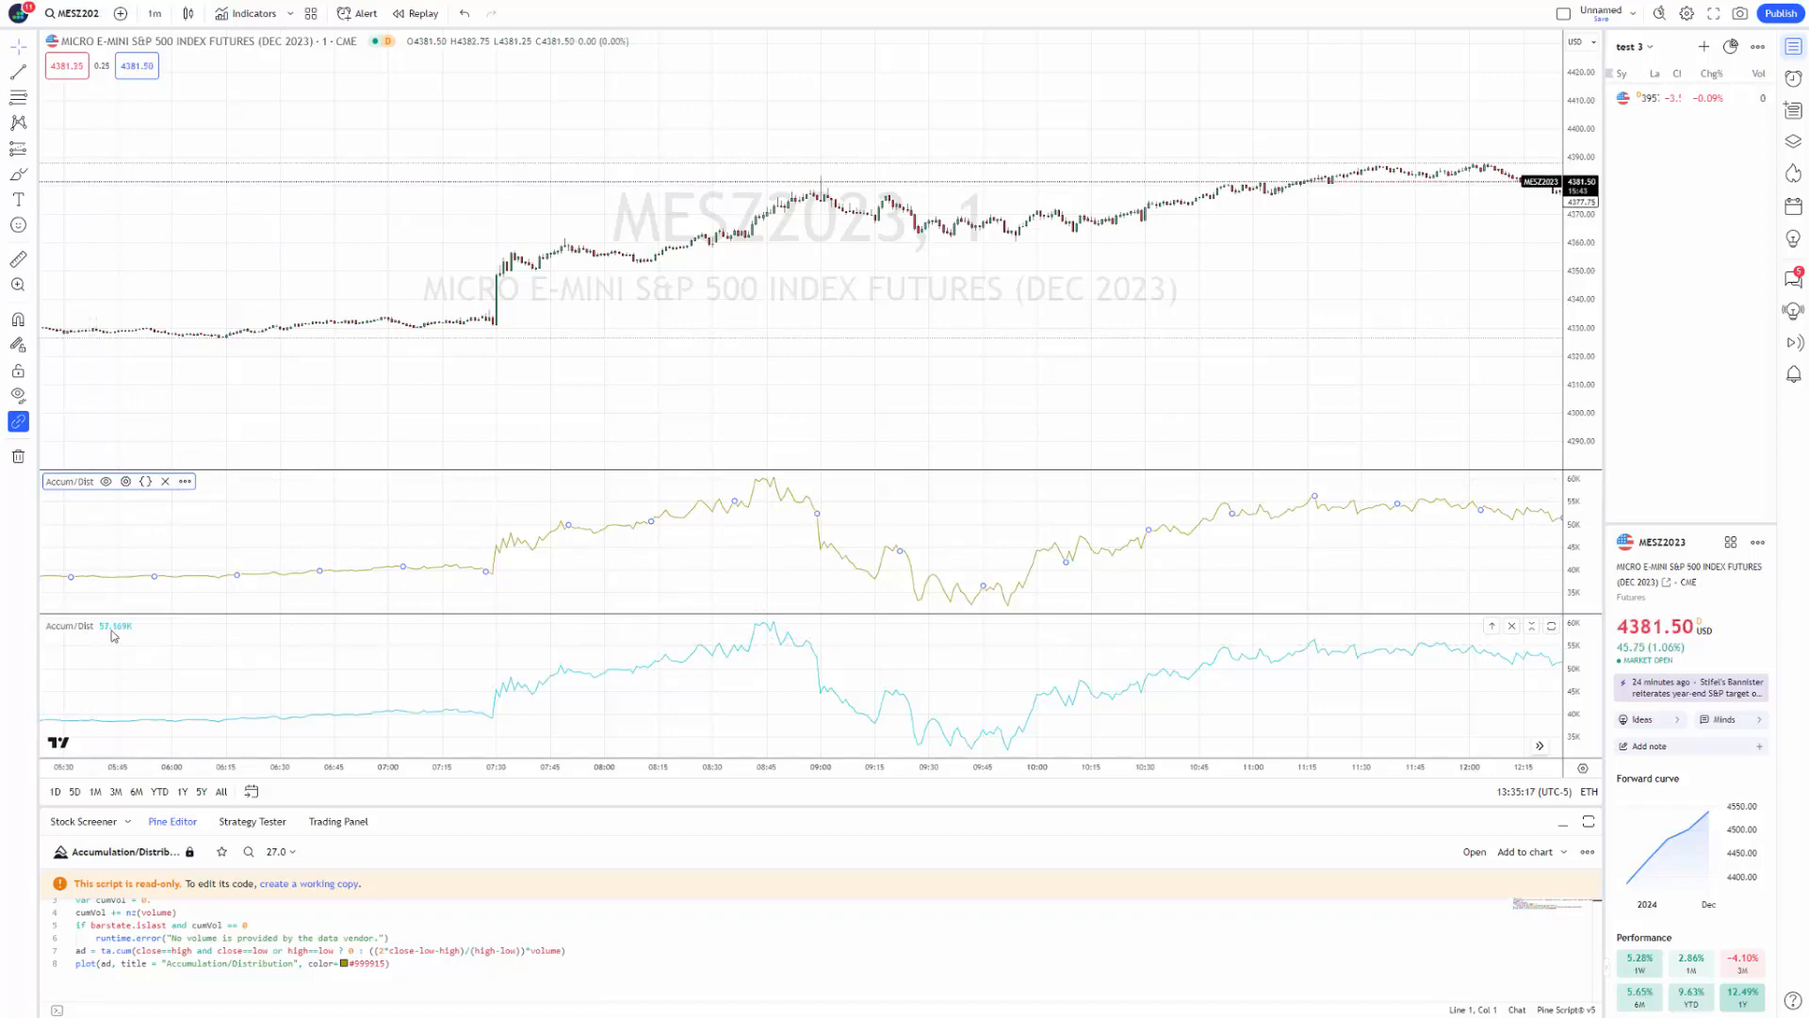
# Remove the upper Accum/Dist indicator from the chart, keeping the lower one.
pyautogui.click(73, 629)
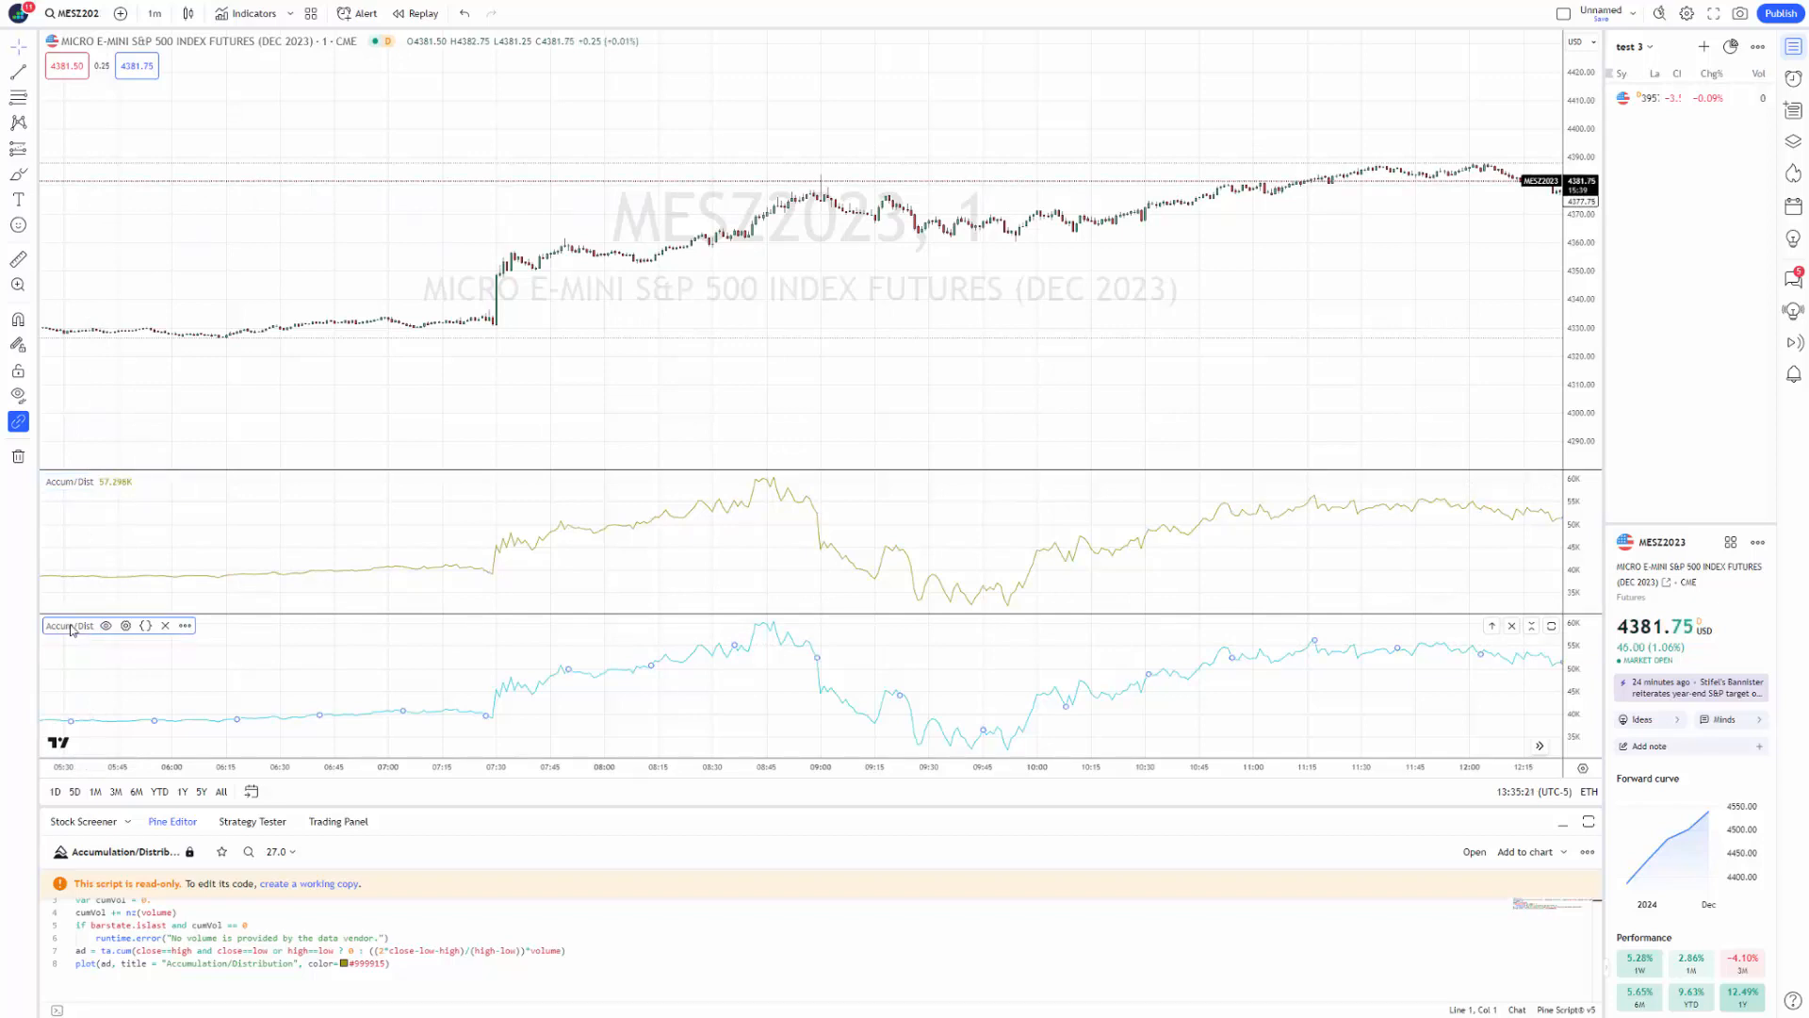
pyautogui.moveTo(74, 488)
pyautogui.click(85, 487)
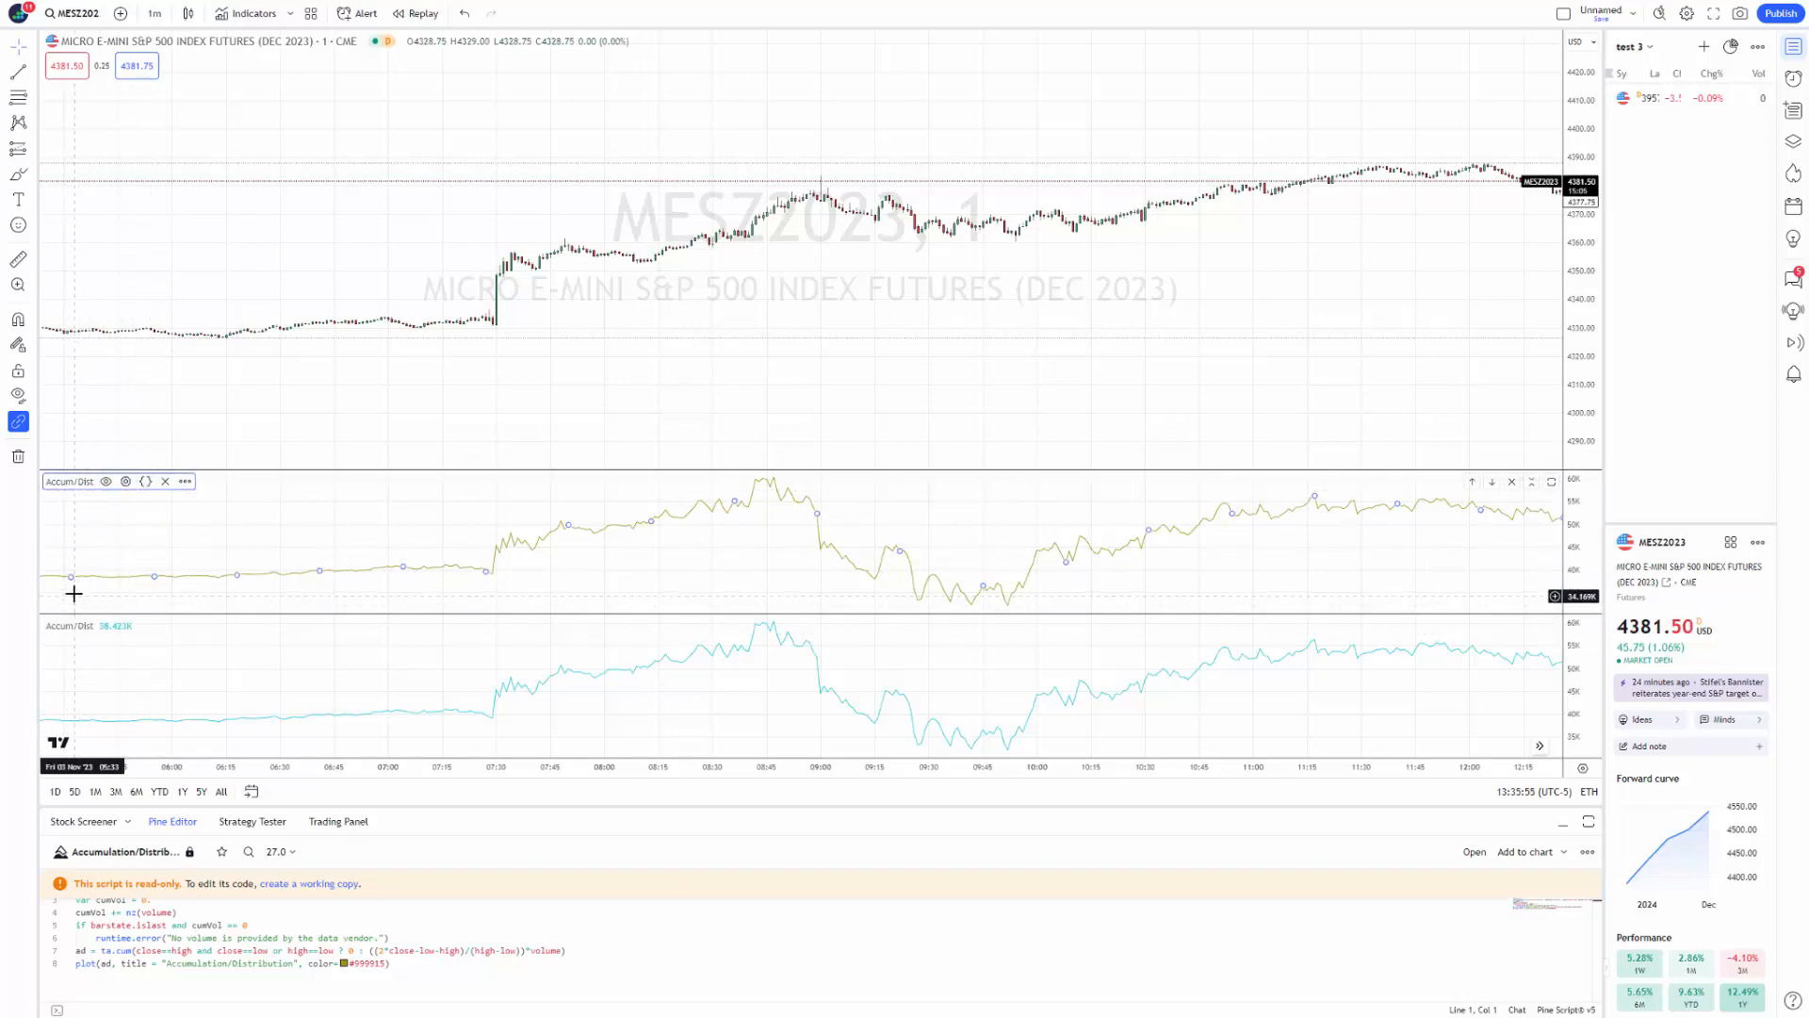
pyautogui.click(166, 482)
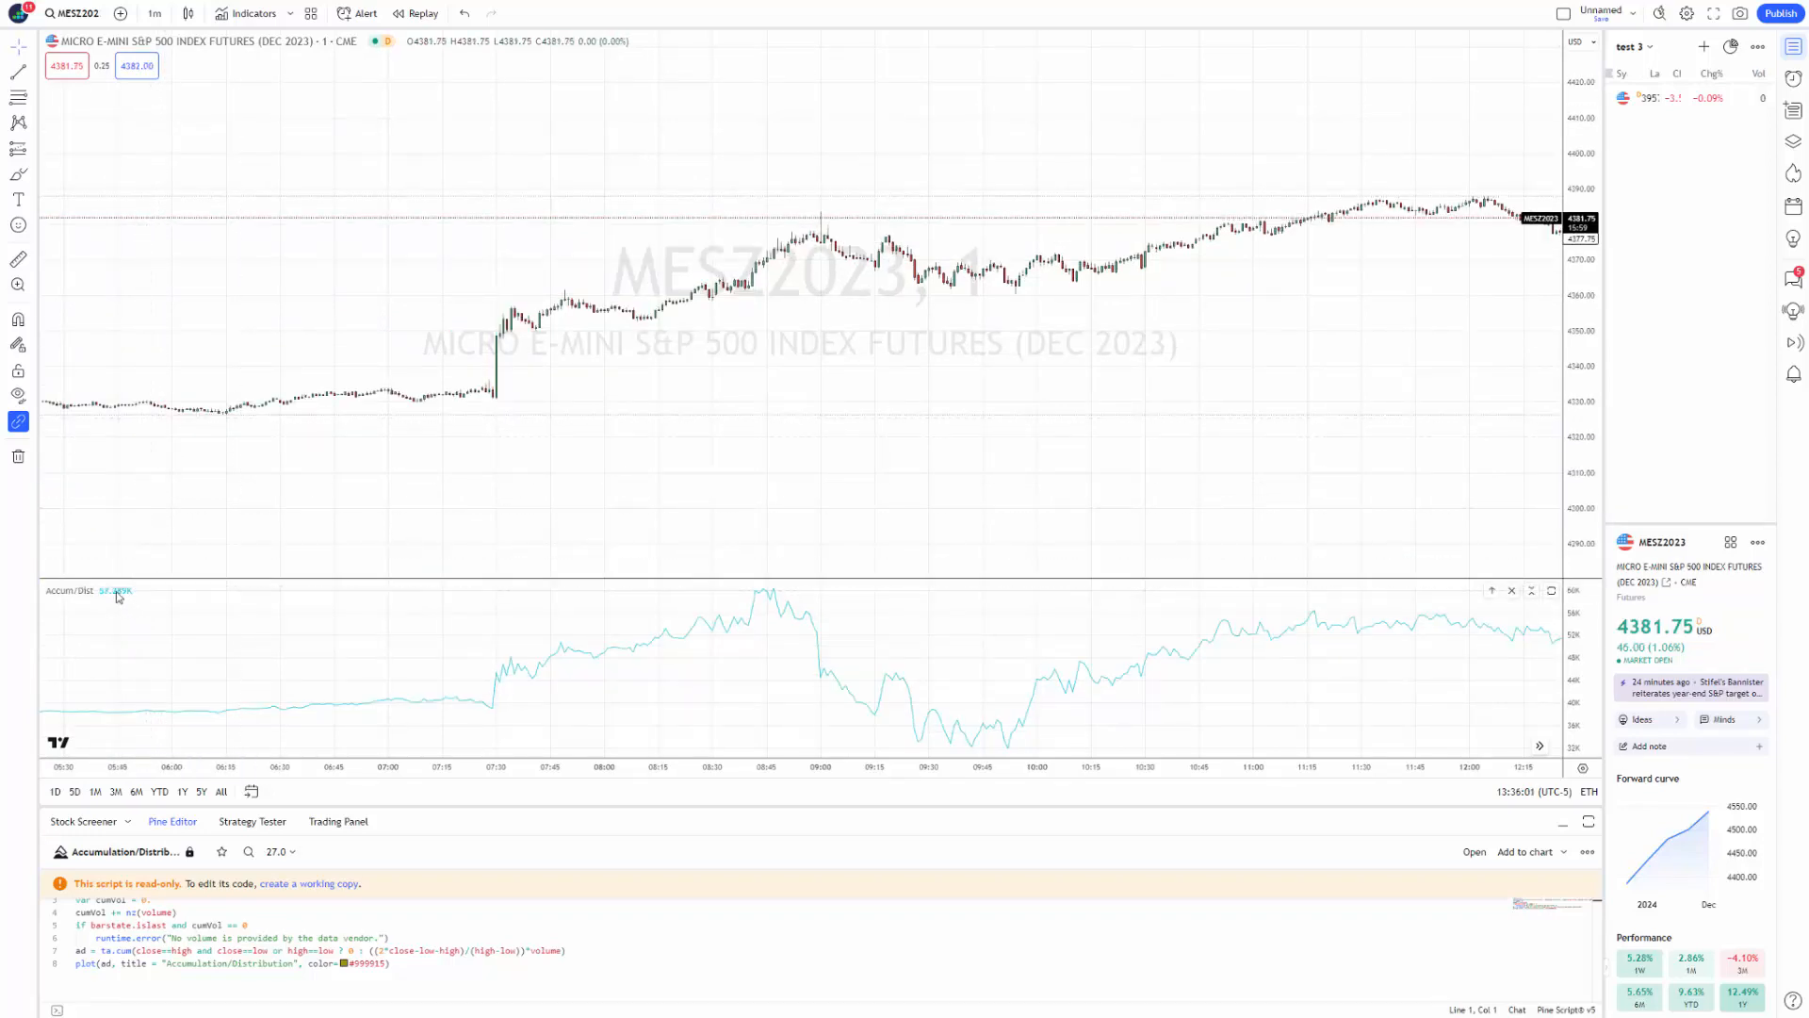
# Move the Accum/Dist indicator from its own pane into the existing pane above, overlaying the price chart.
pyautogui.click(185, 591)
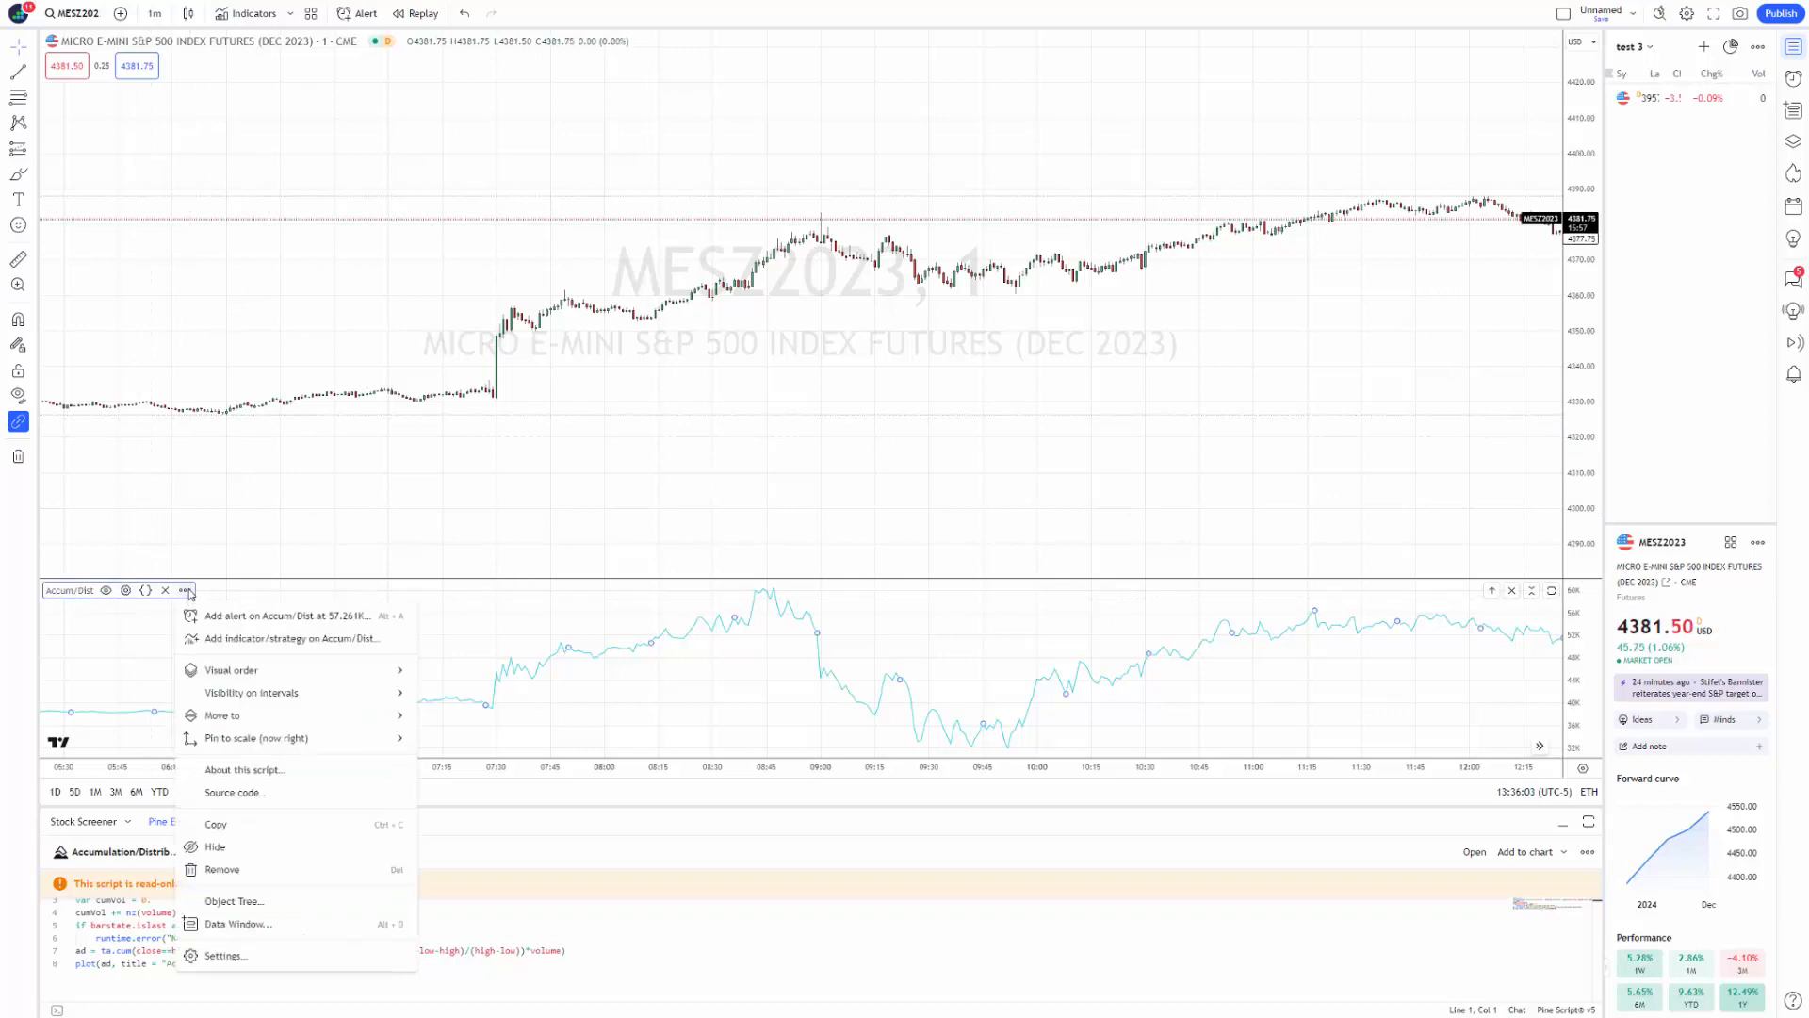
pyautogui.click(186, 592)
pyautogui.click(186, 592)
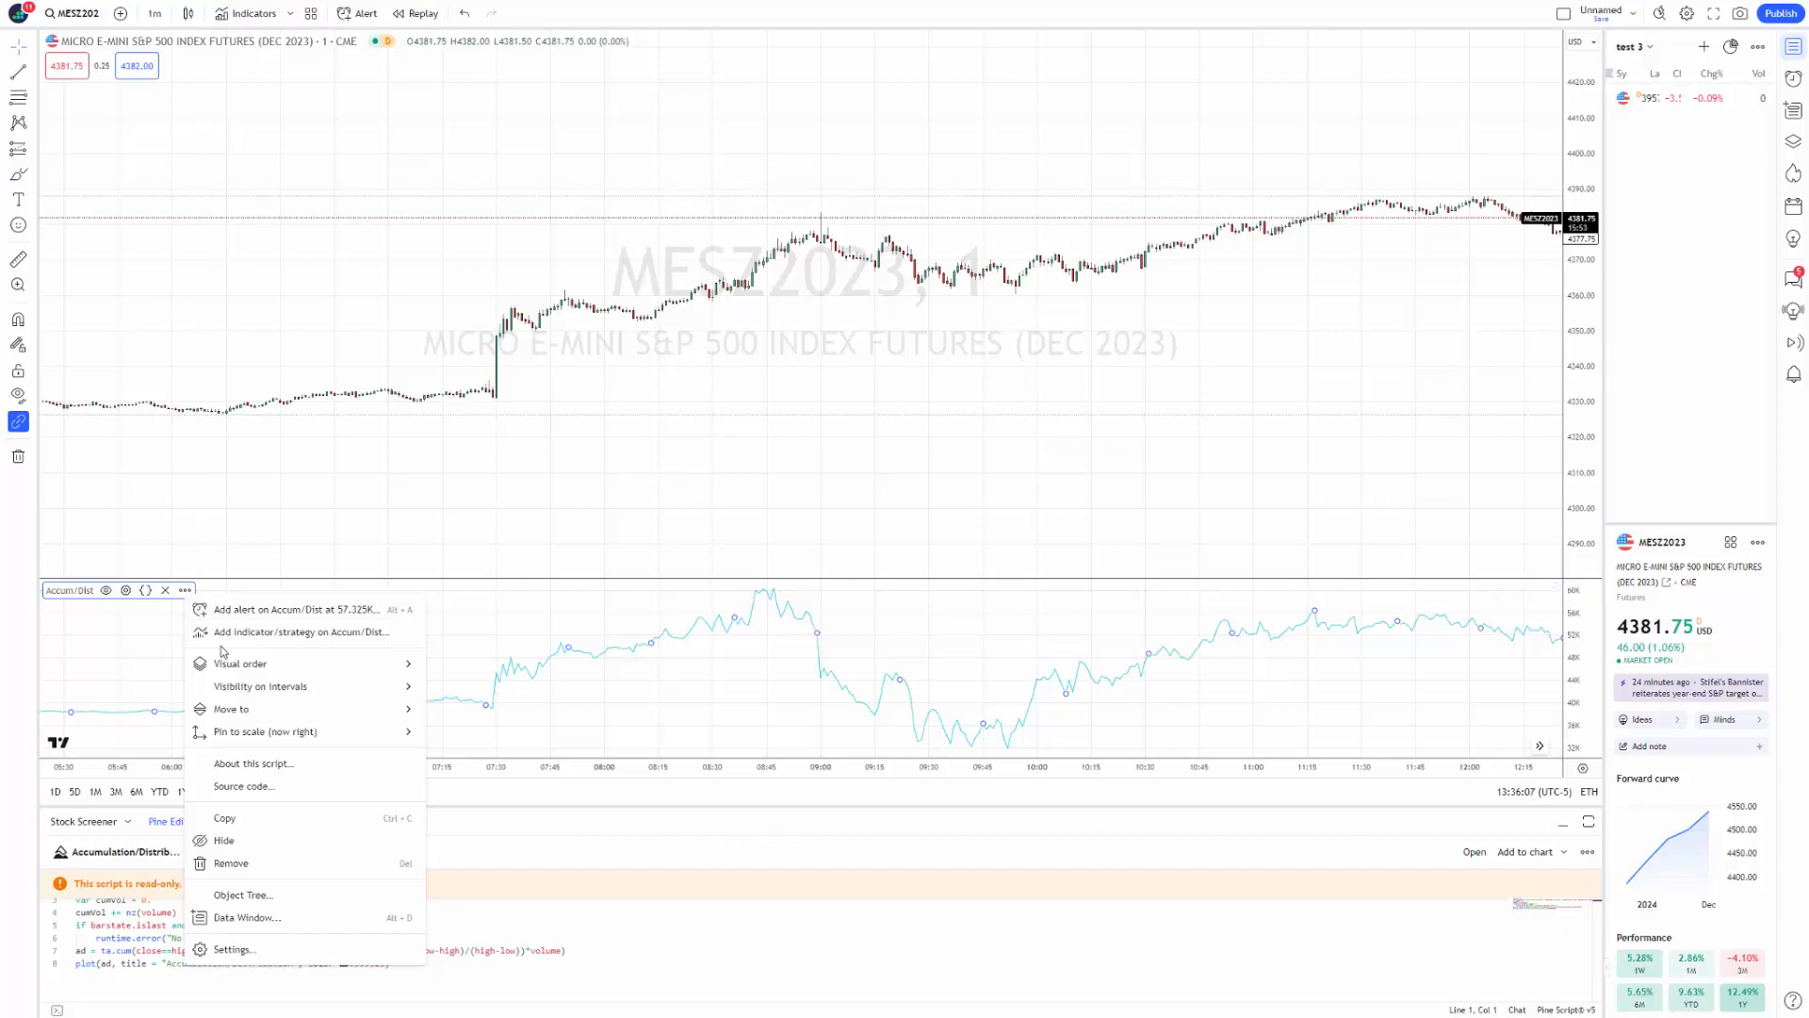
pyautogui.moveTo(248, 665)
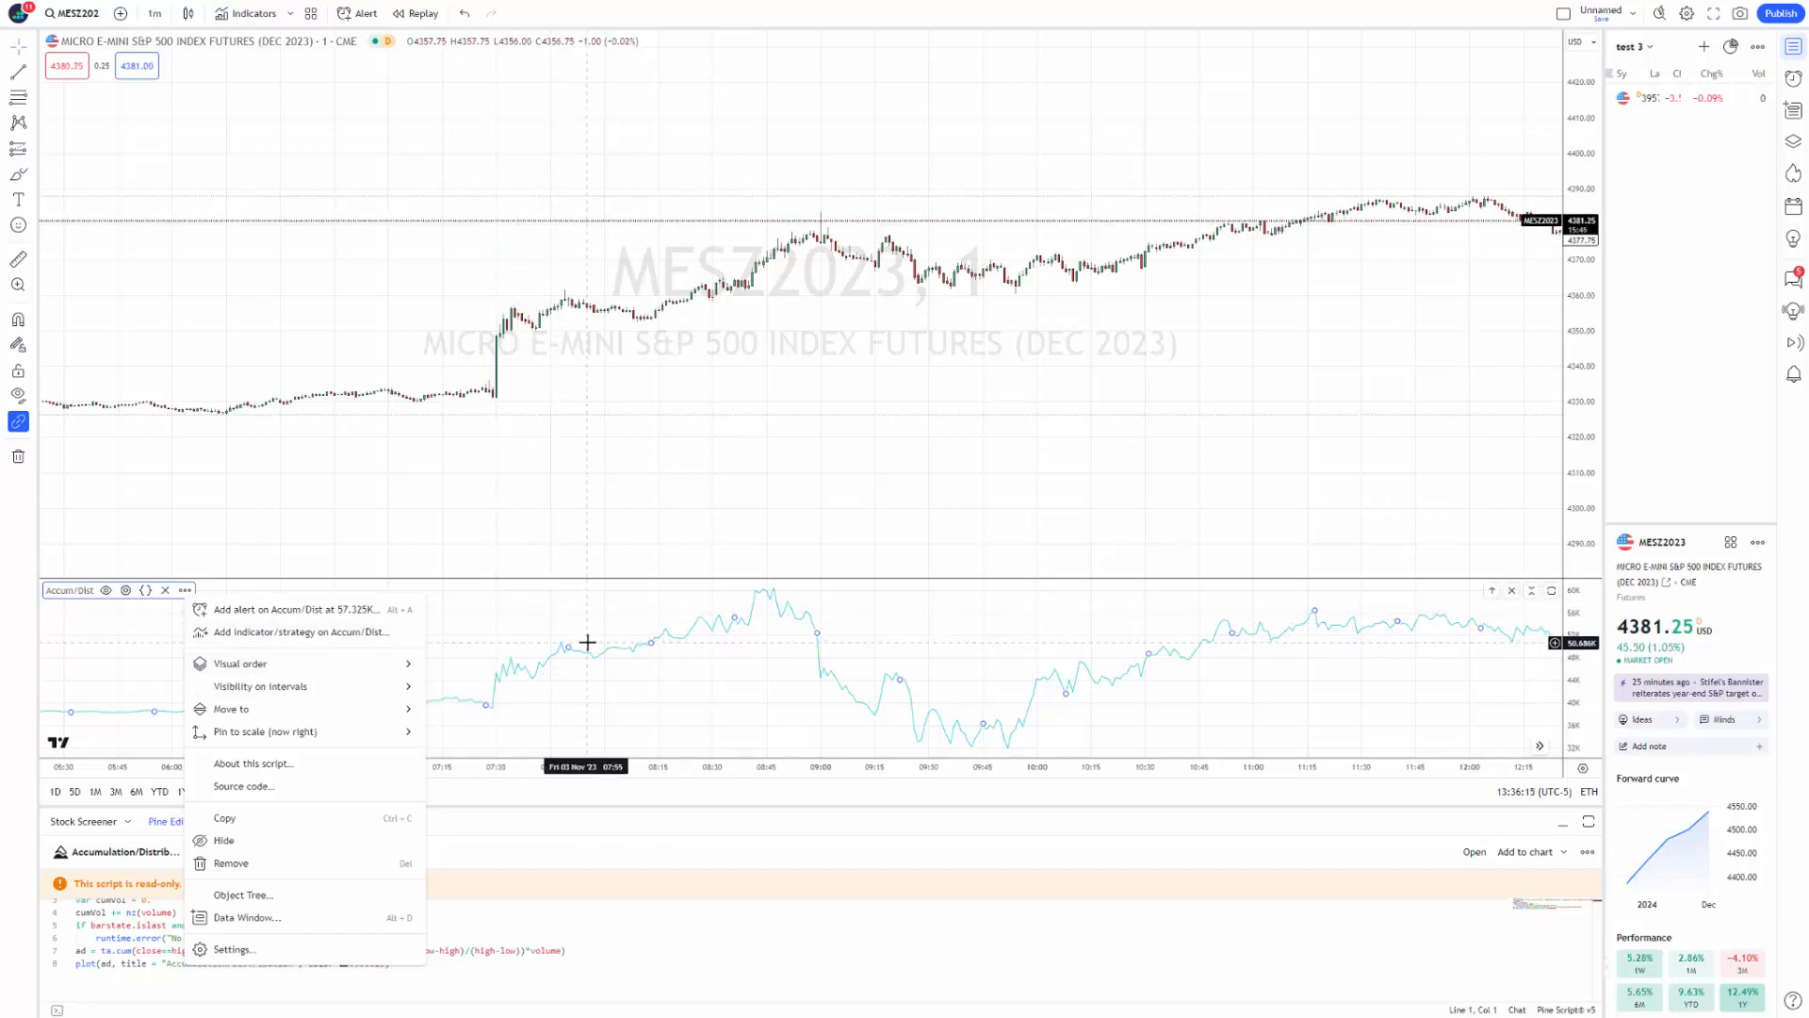
pyautogui.moveTo(379, 716)
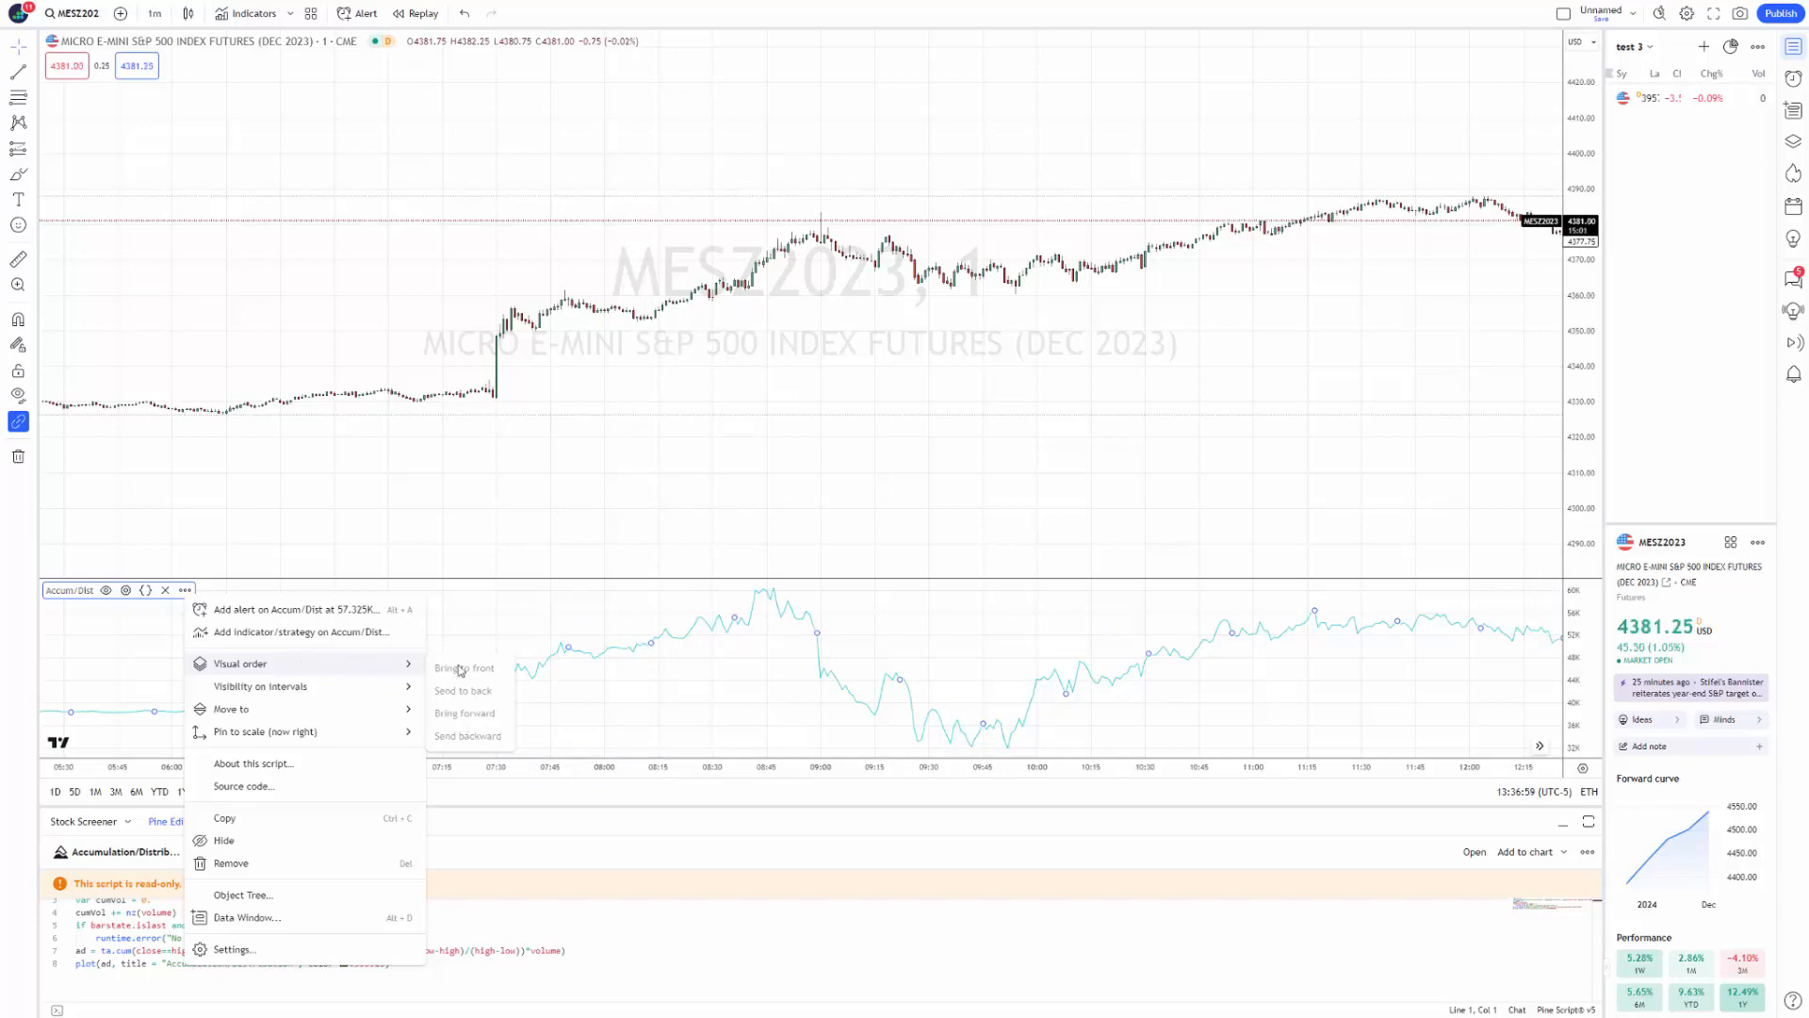
pyautogui.moveTo(379, 686)
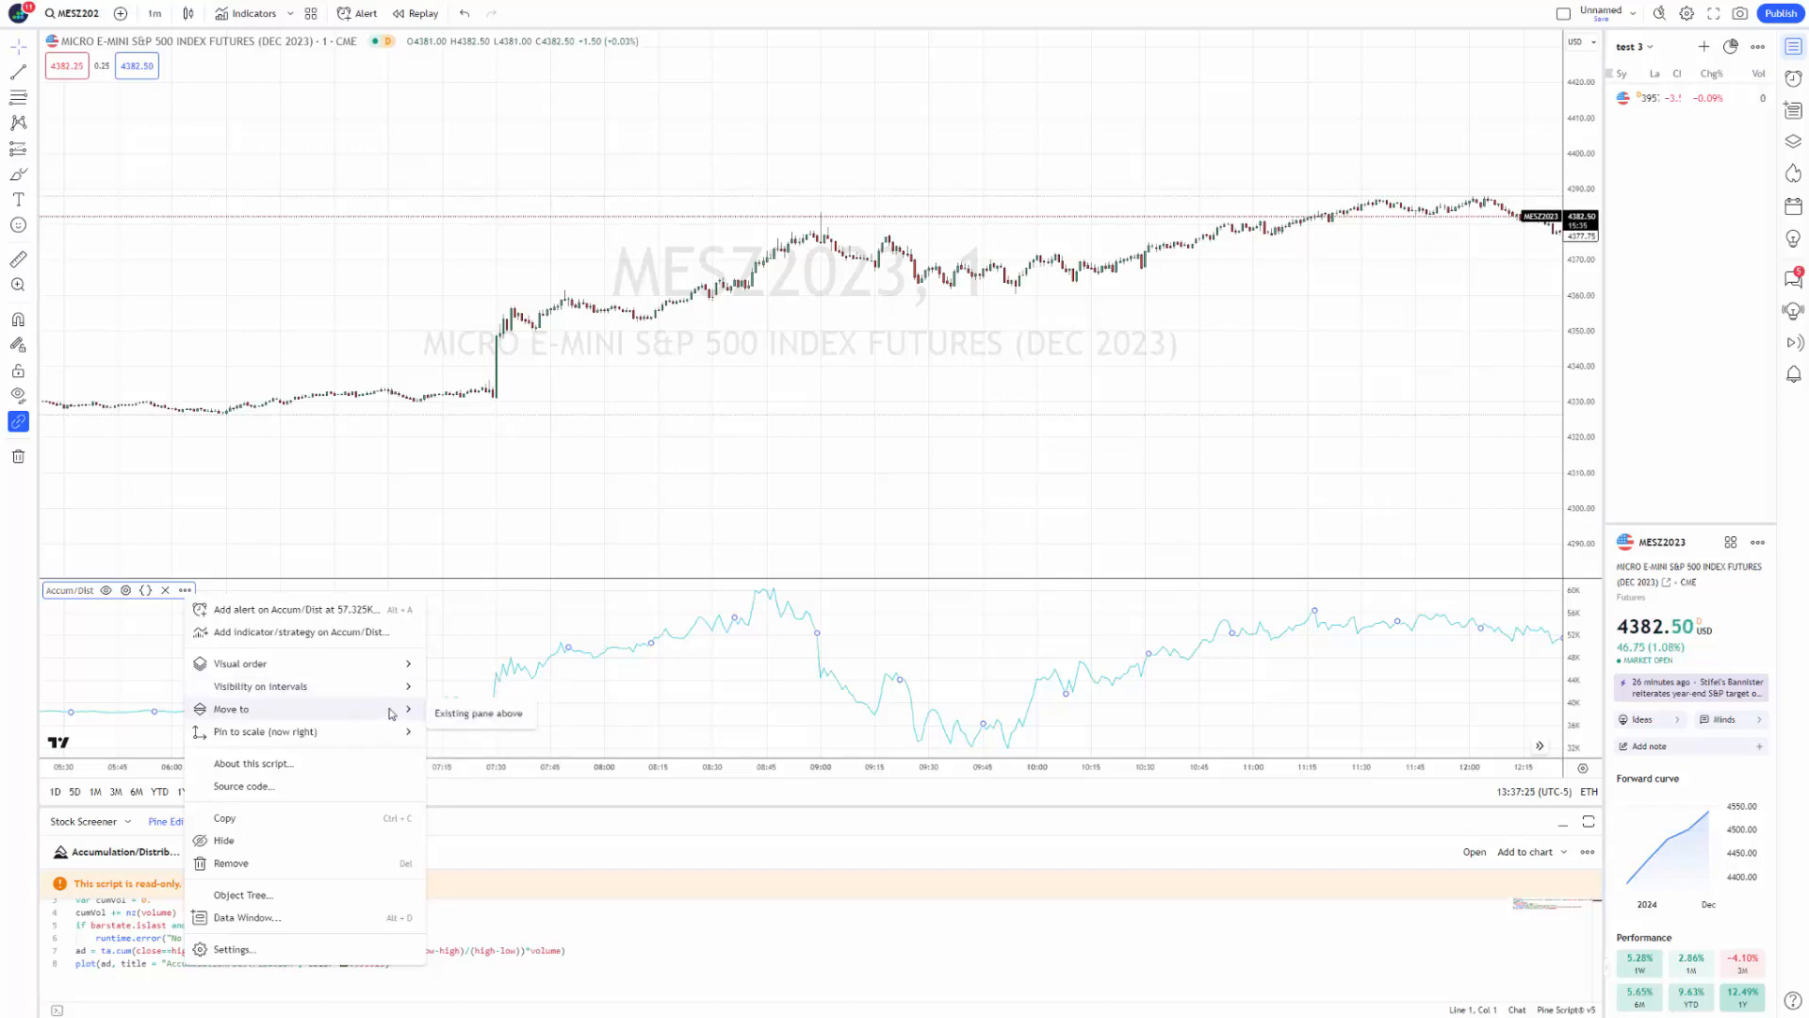
pyautogui.click(458, 714)
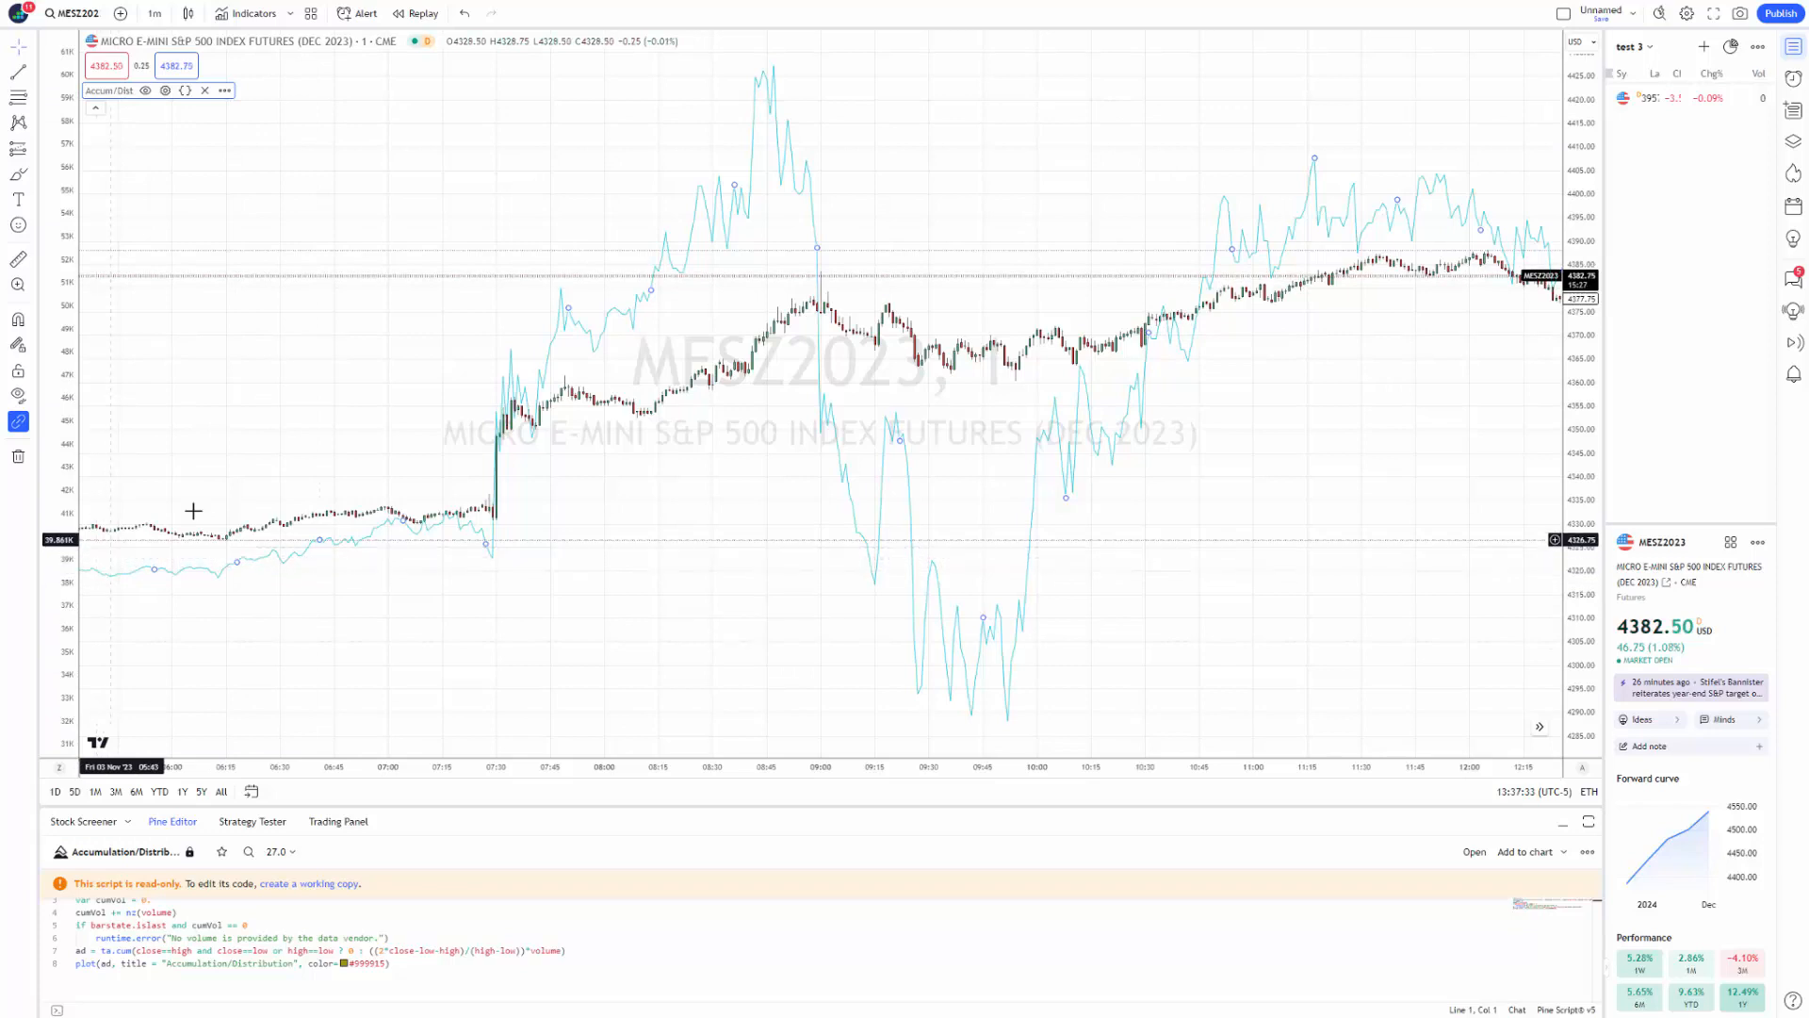
pyautogui.moveTo(711, 562); pyautogui.dragTo(642, 567)
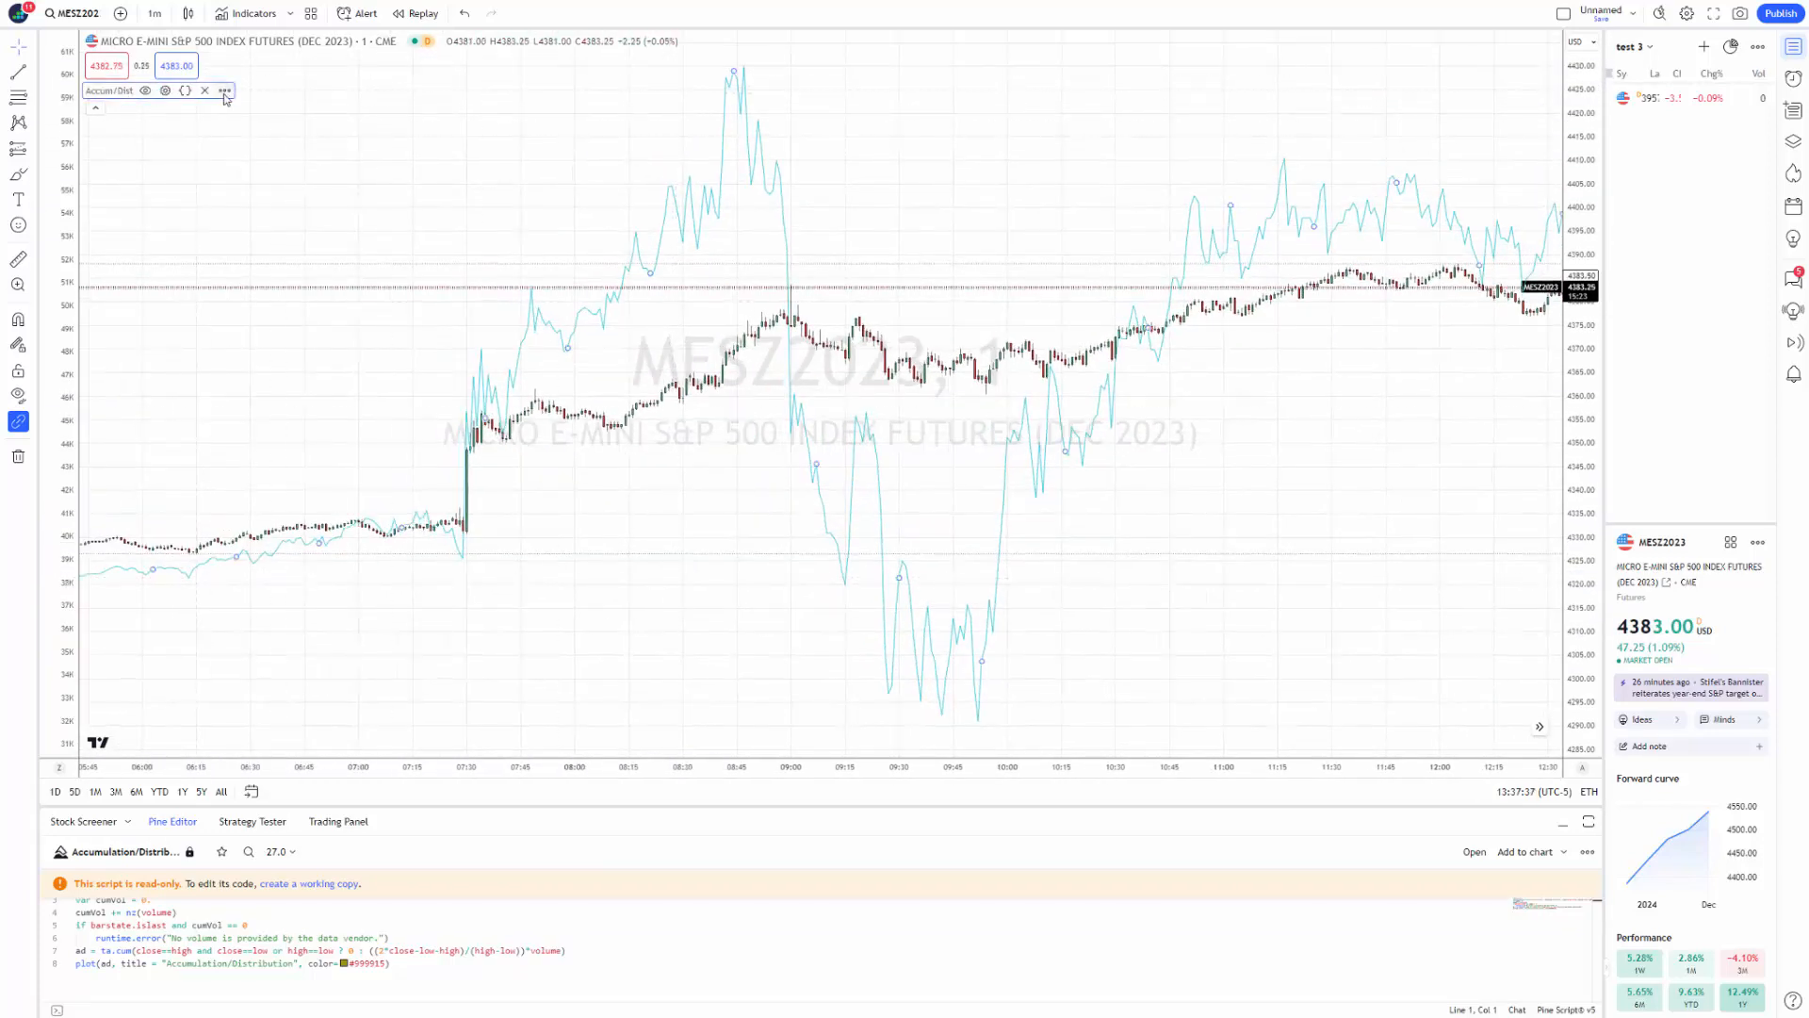
# Bring the overlaid Accum/Dist line forward in the visual order and inspect how it overlaps the candles.
pyautogui.click(225, 90)
pyautogui.moveTo(290, 221)
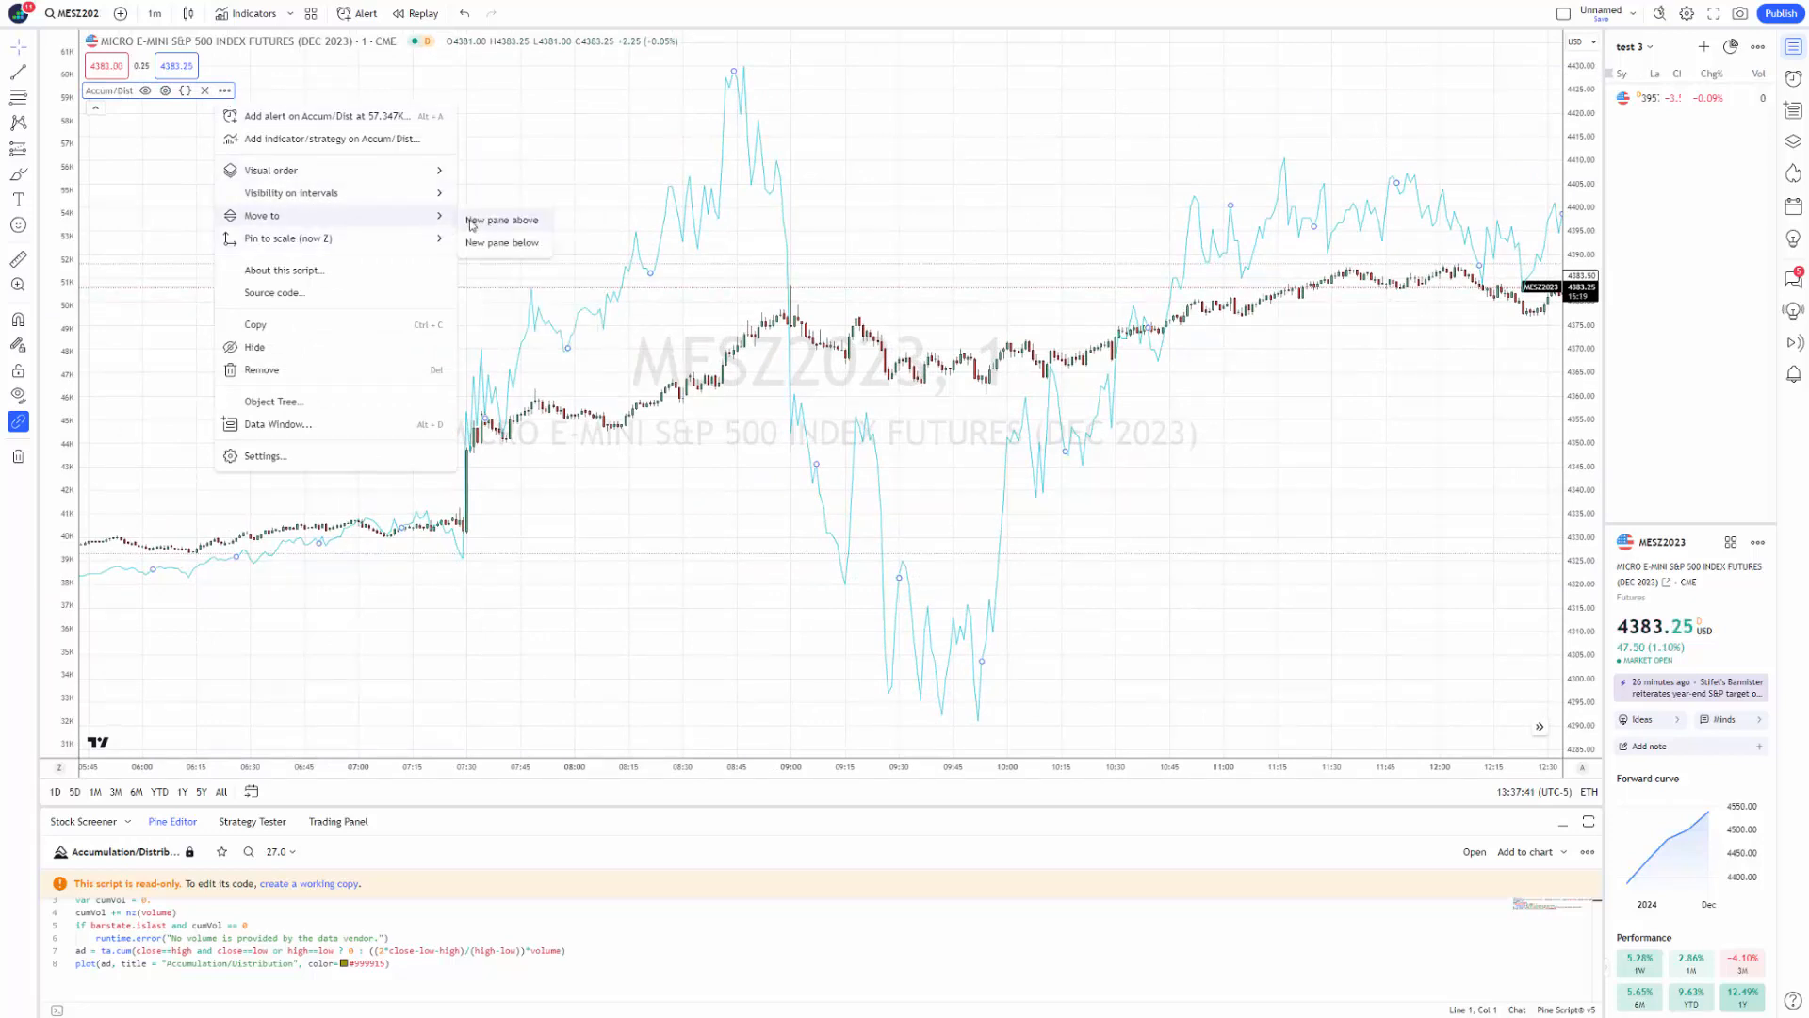
pyautogui.moveTo(439, 176)
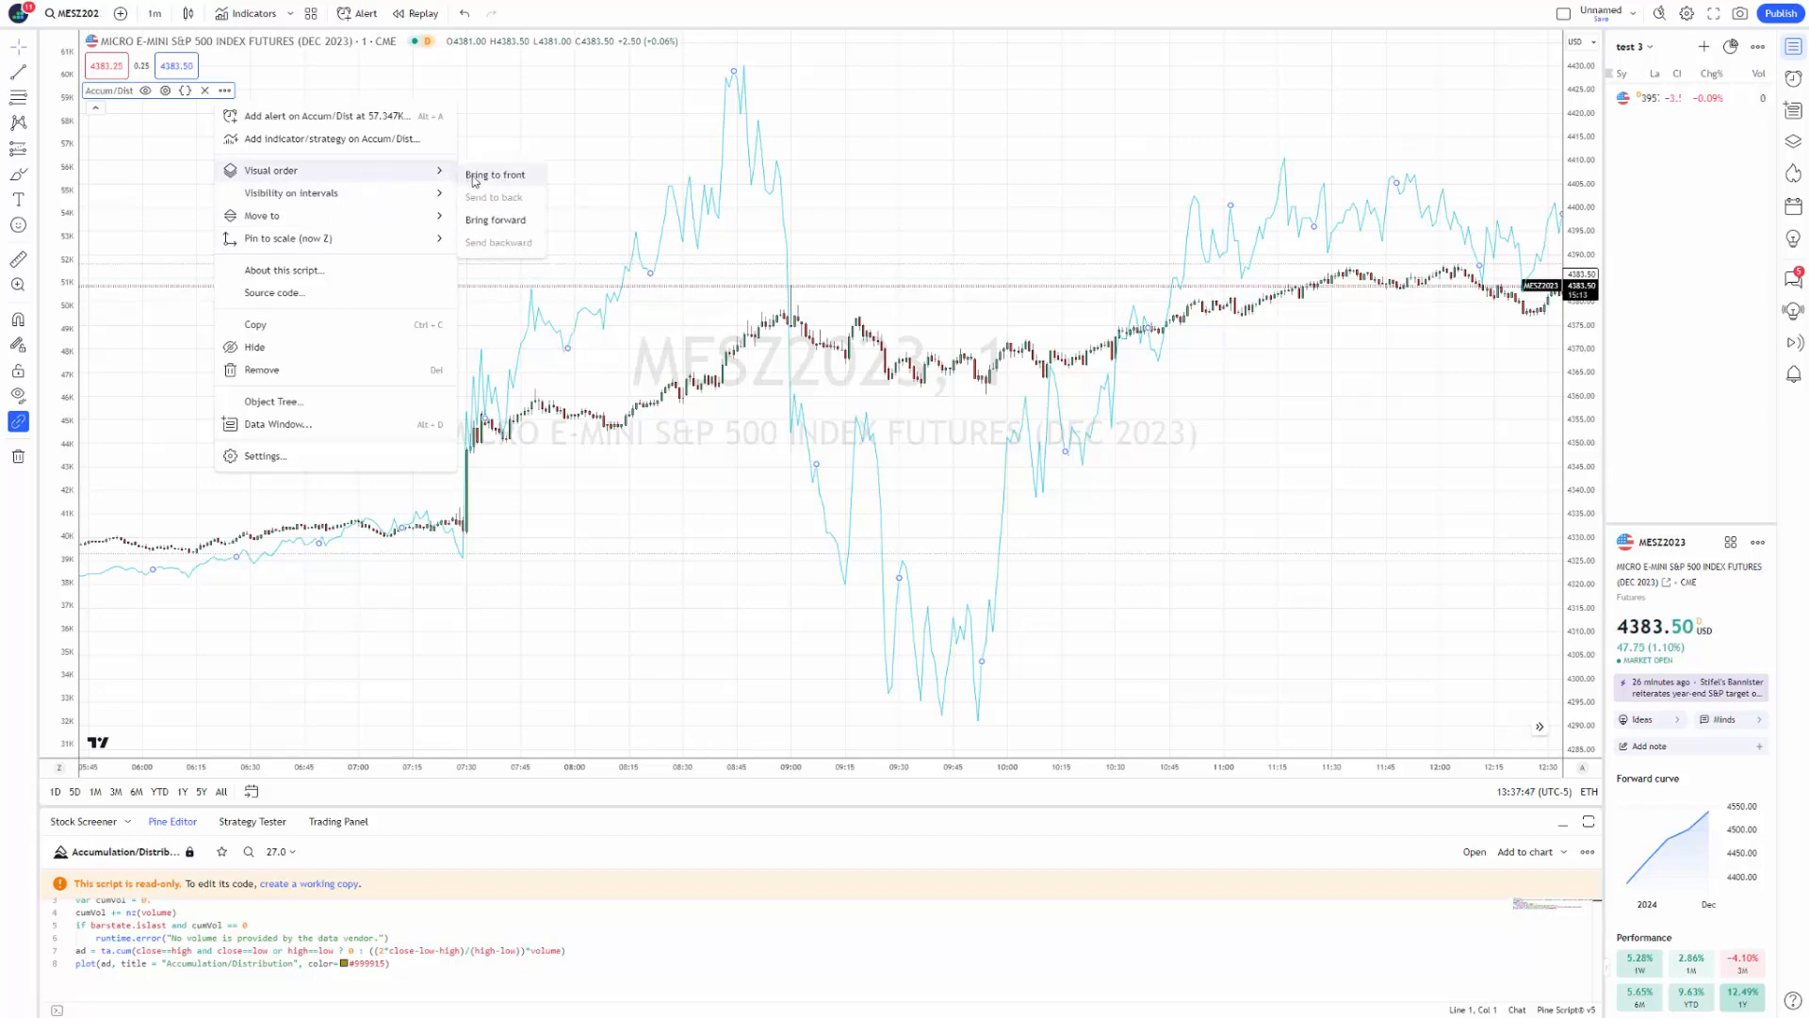
pyautogui.click(498, 223)
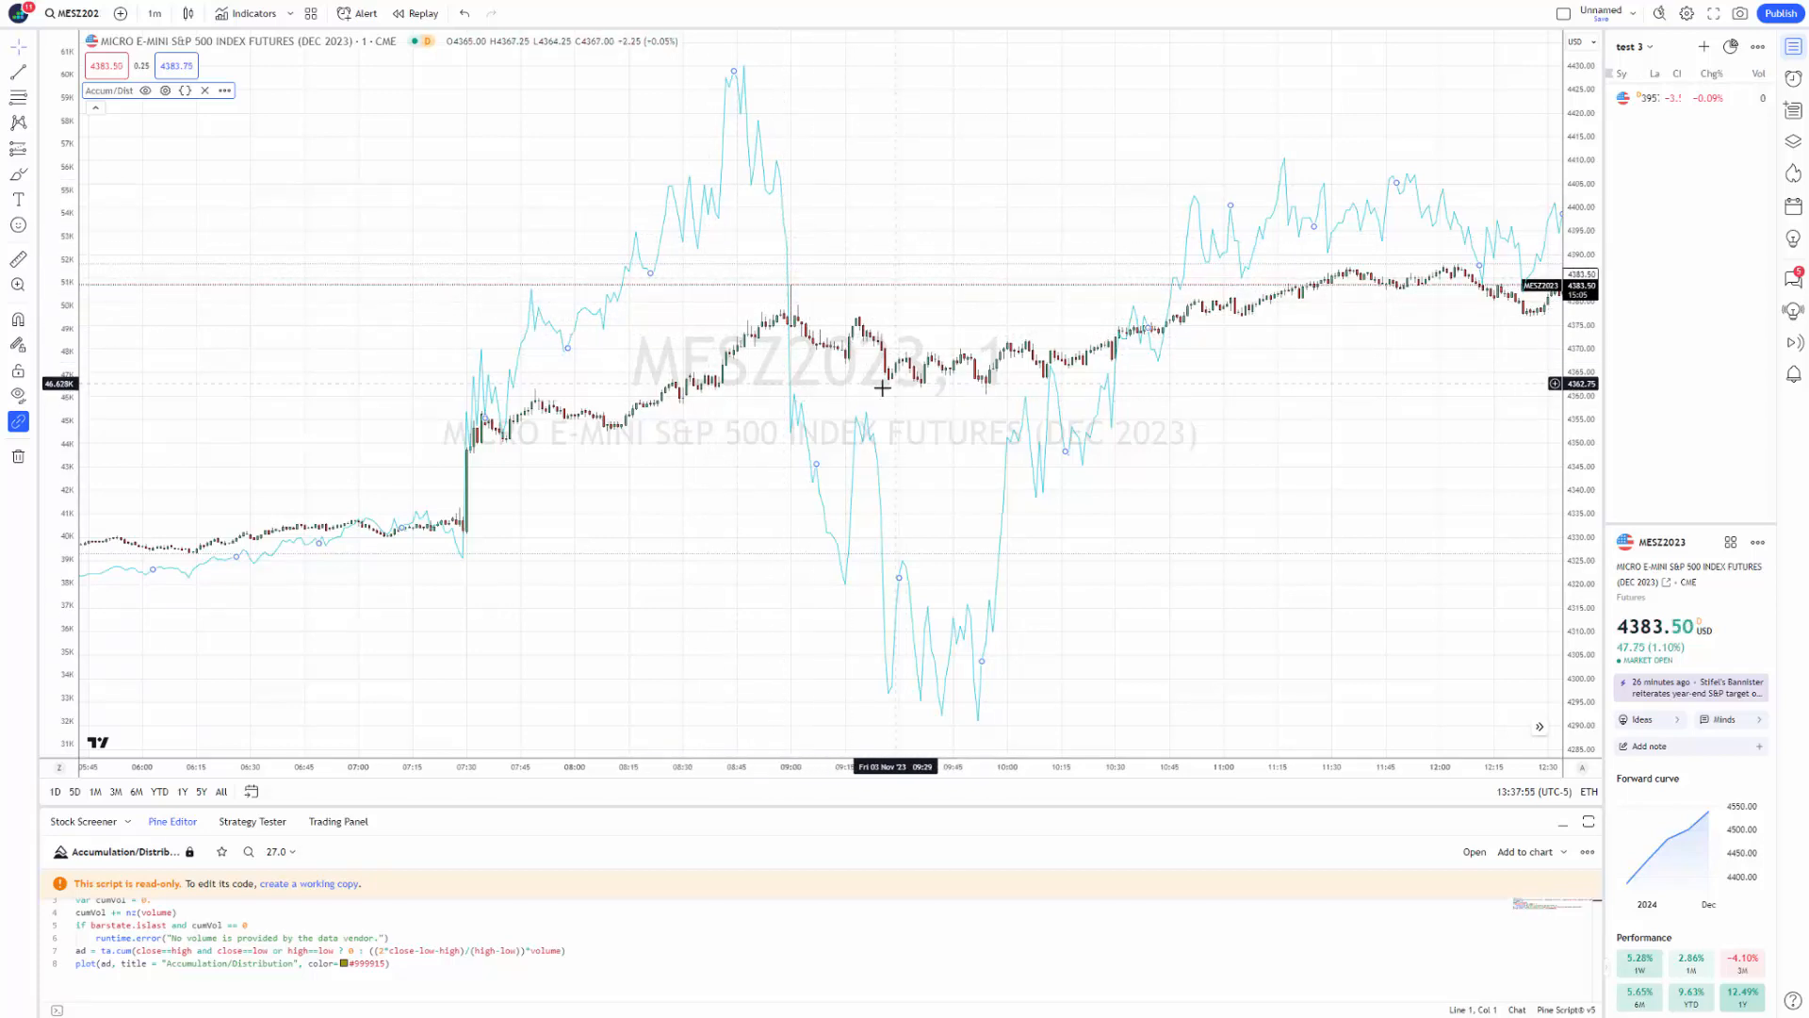
pyautogui.scroll(1, 895, 354)
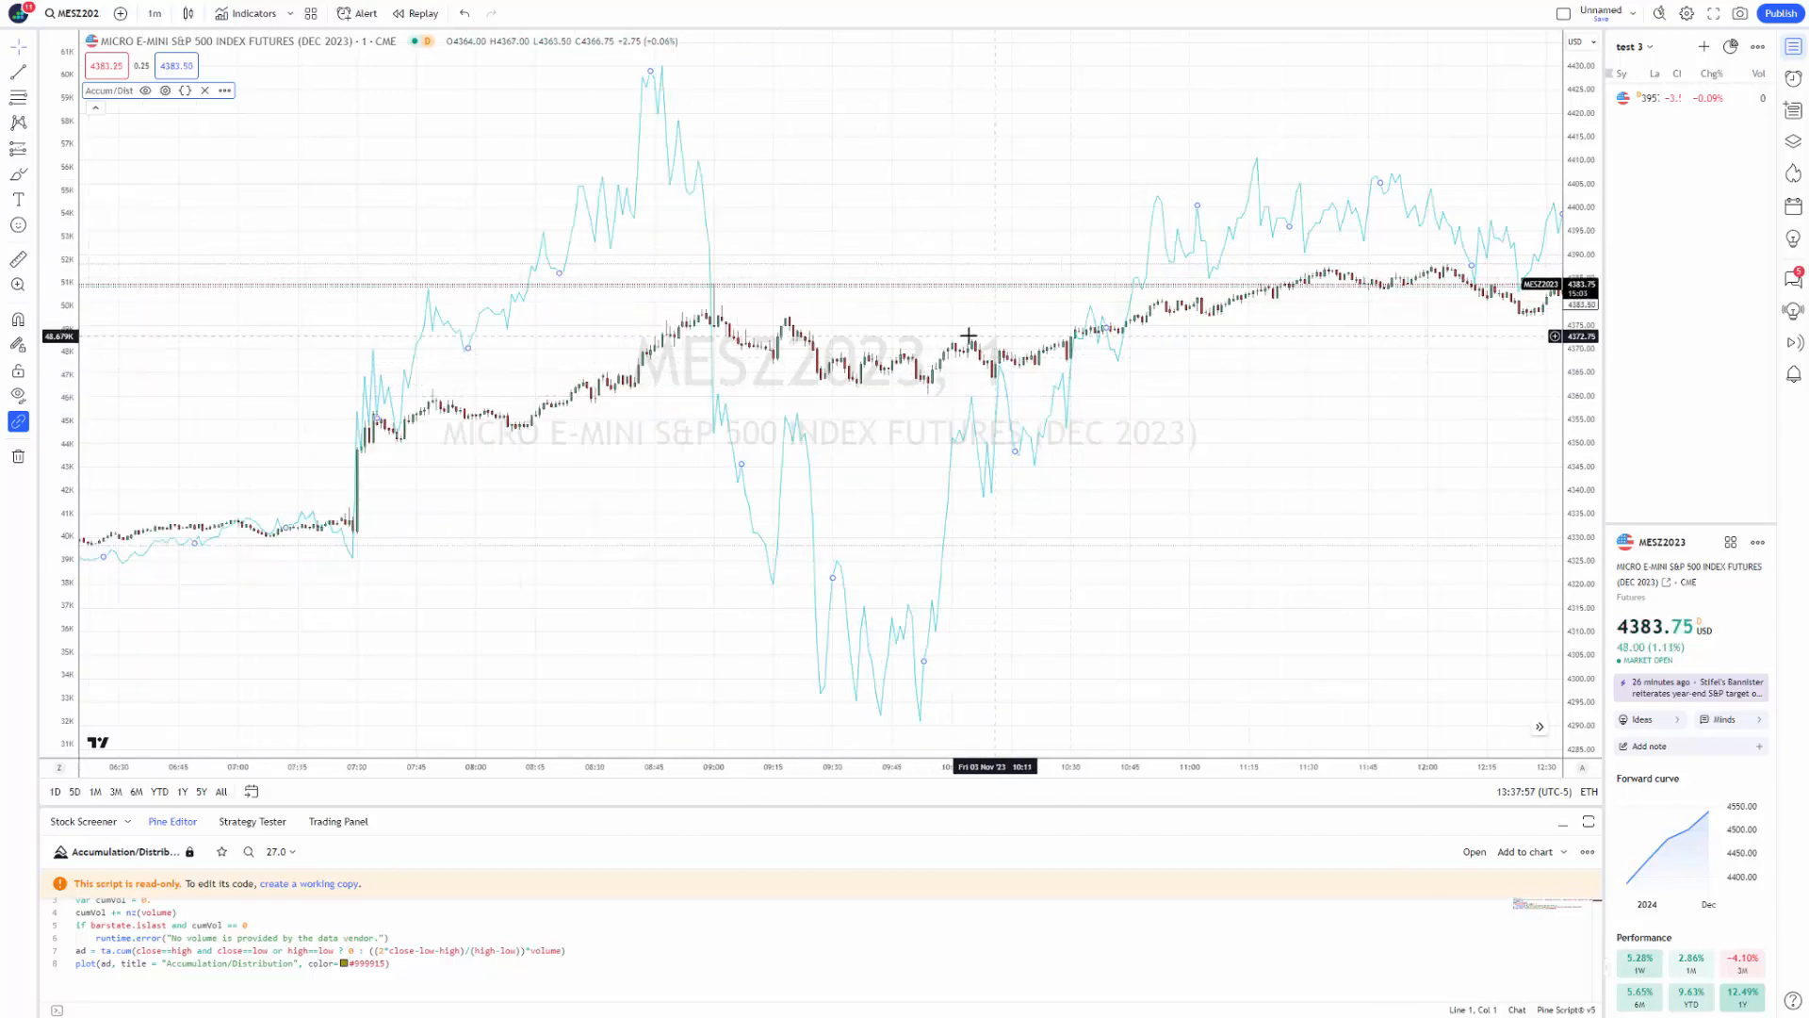
pyautogui.scroll(1, 735, 339)
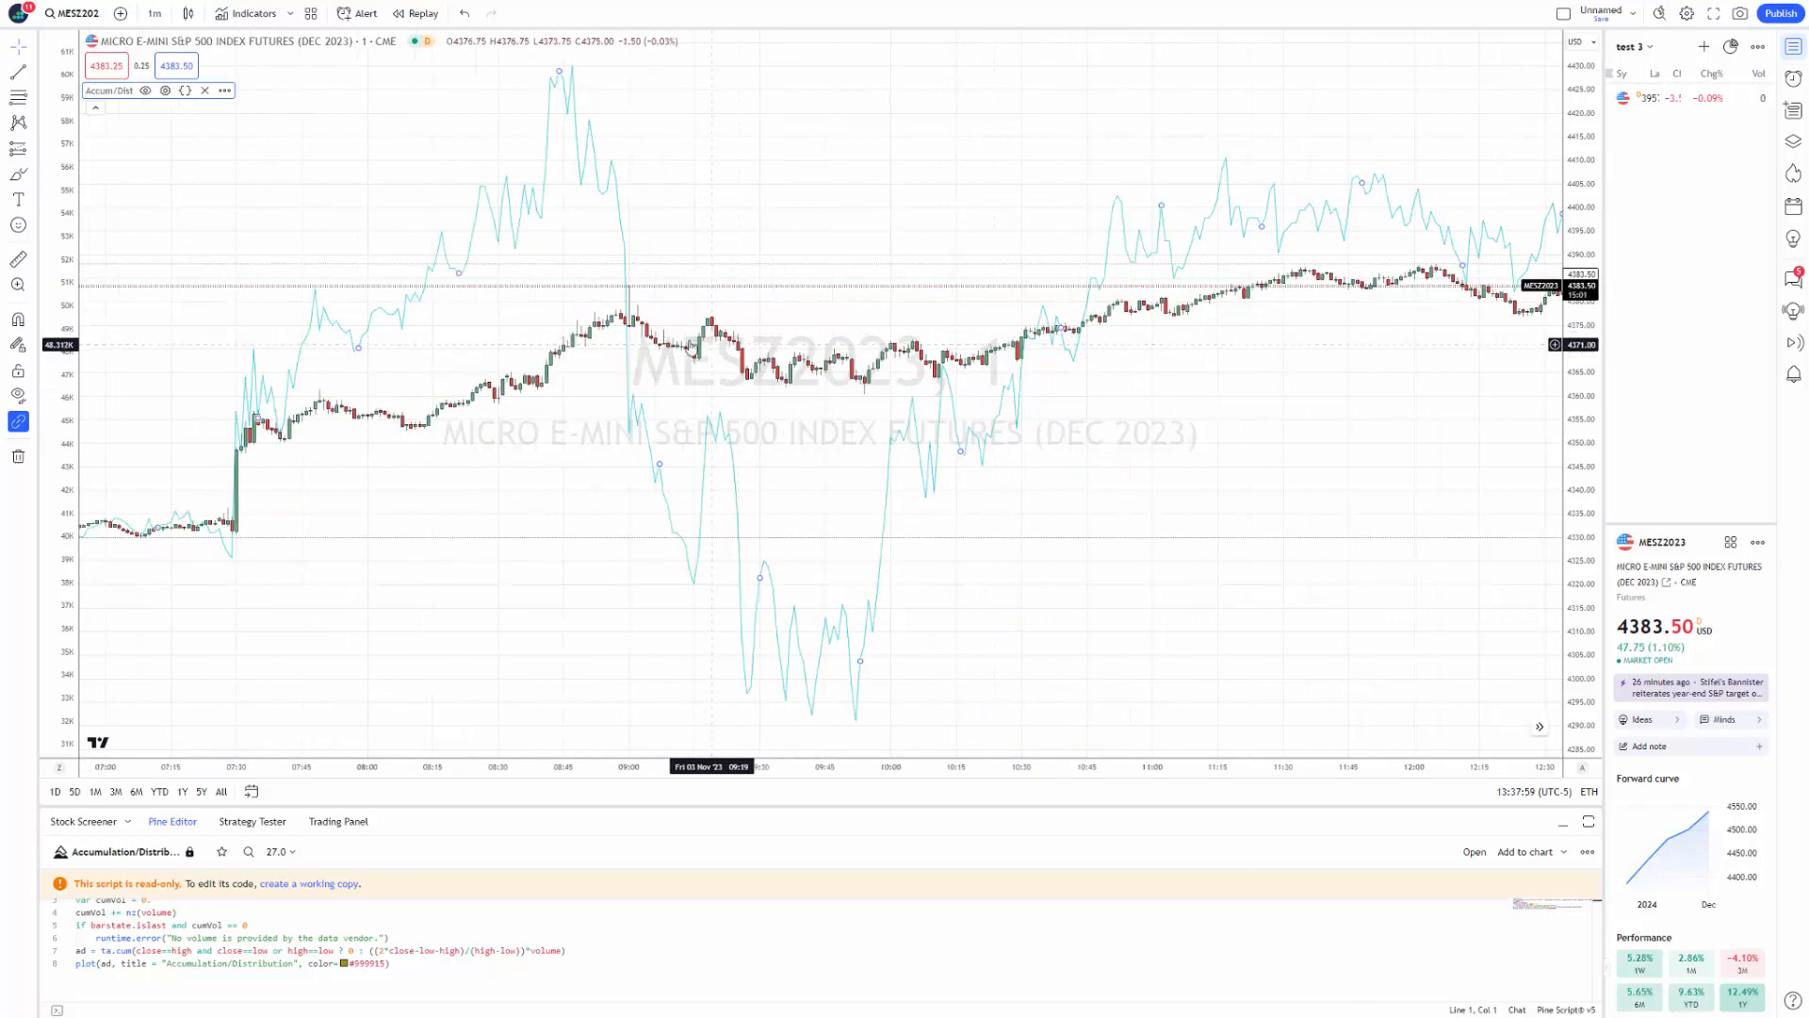
pyautogui.scroll(1, 603, 302)
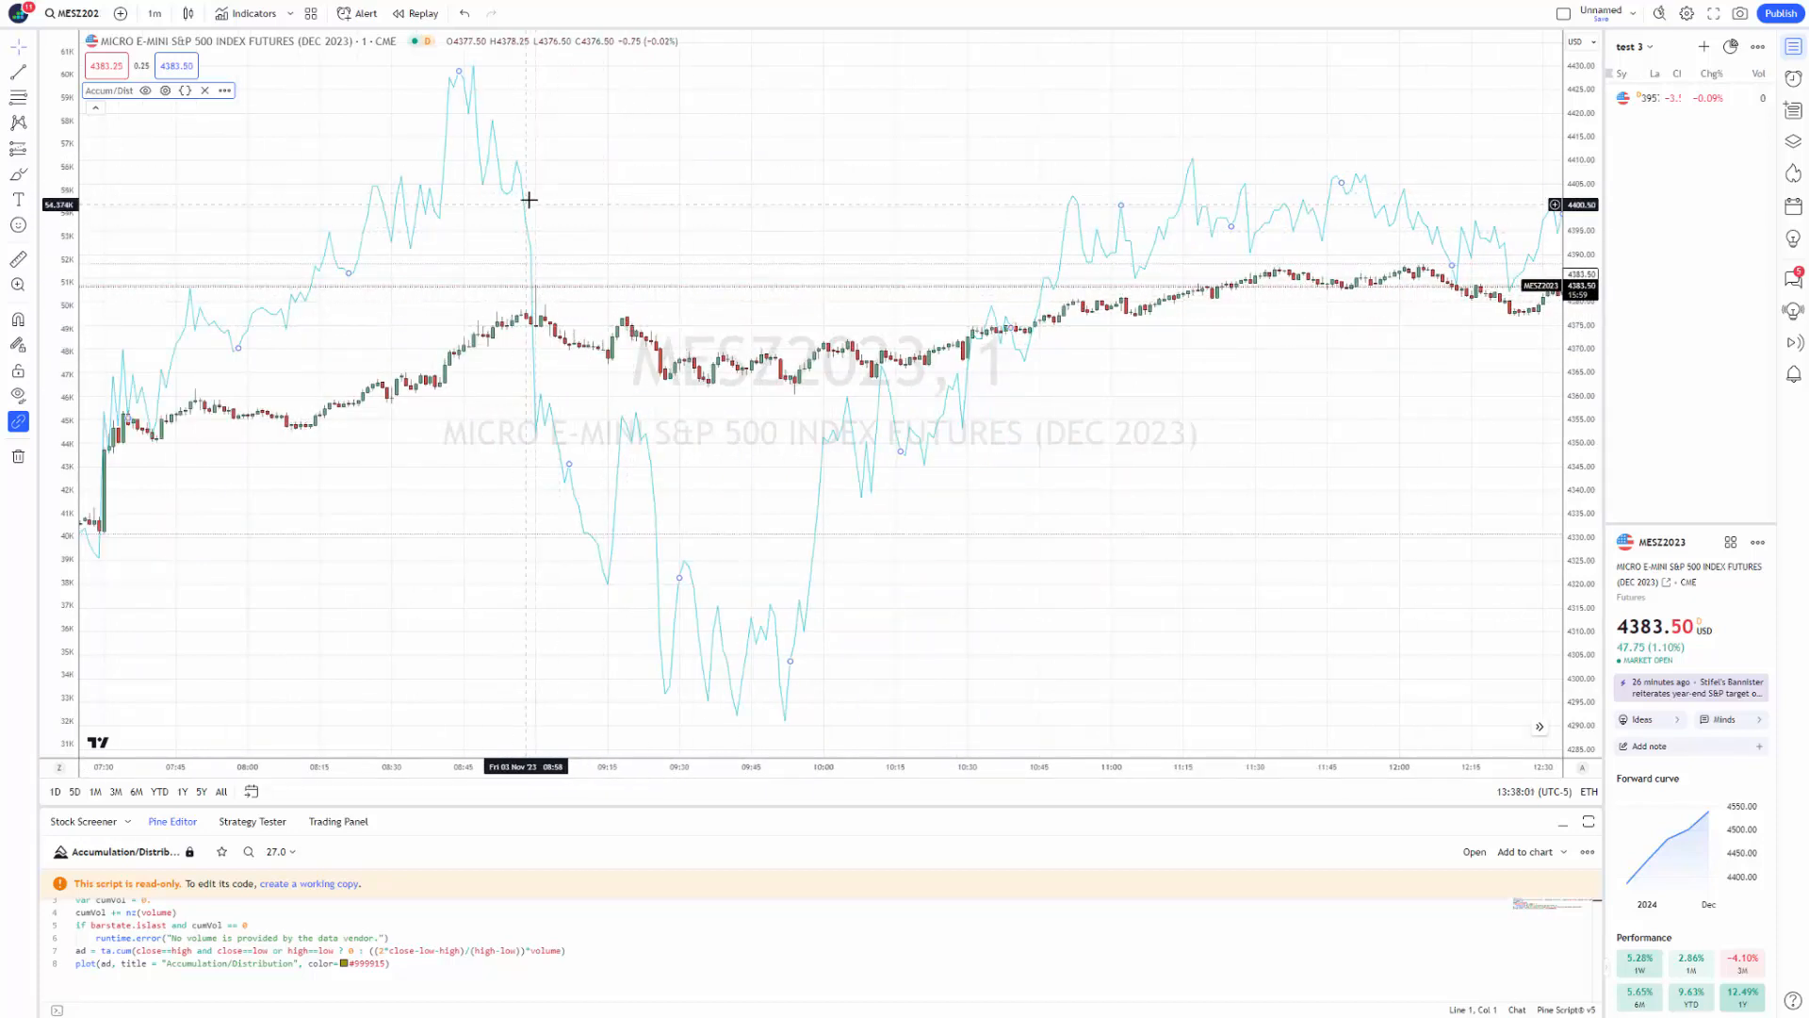
# Move the overlaid Accum/Dist indicator out of the price chart into a new pane below.
pyautogui.click(227, 91)
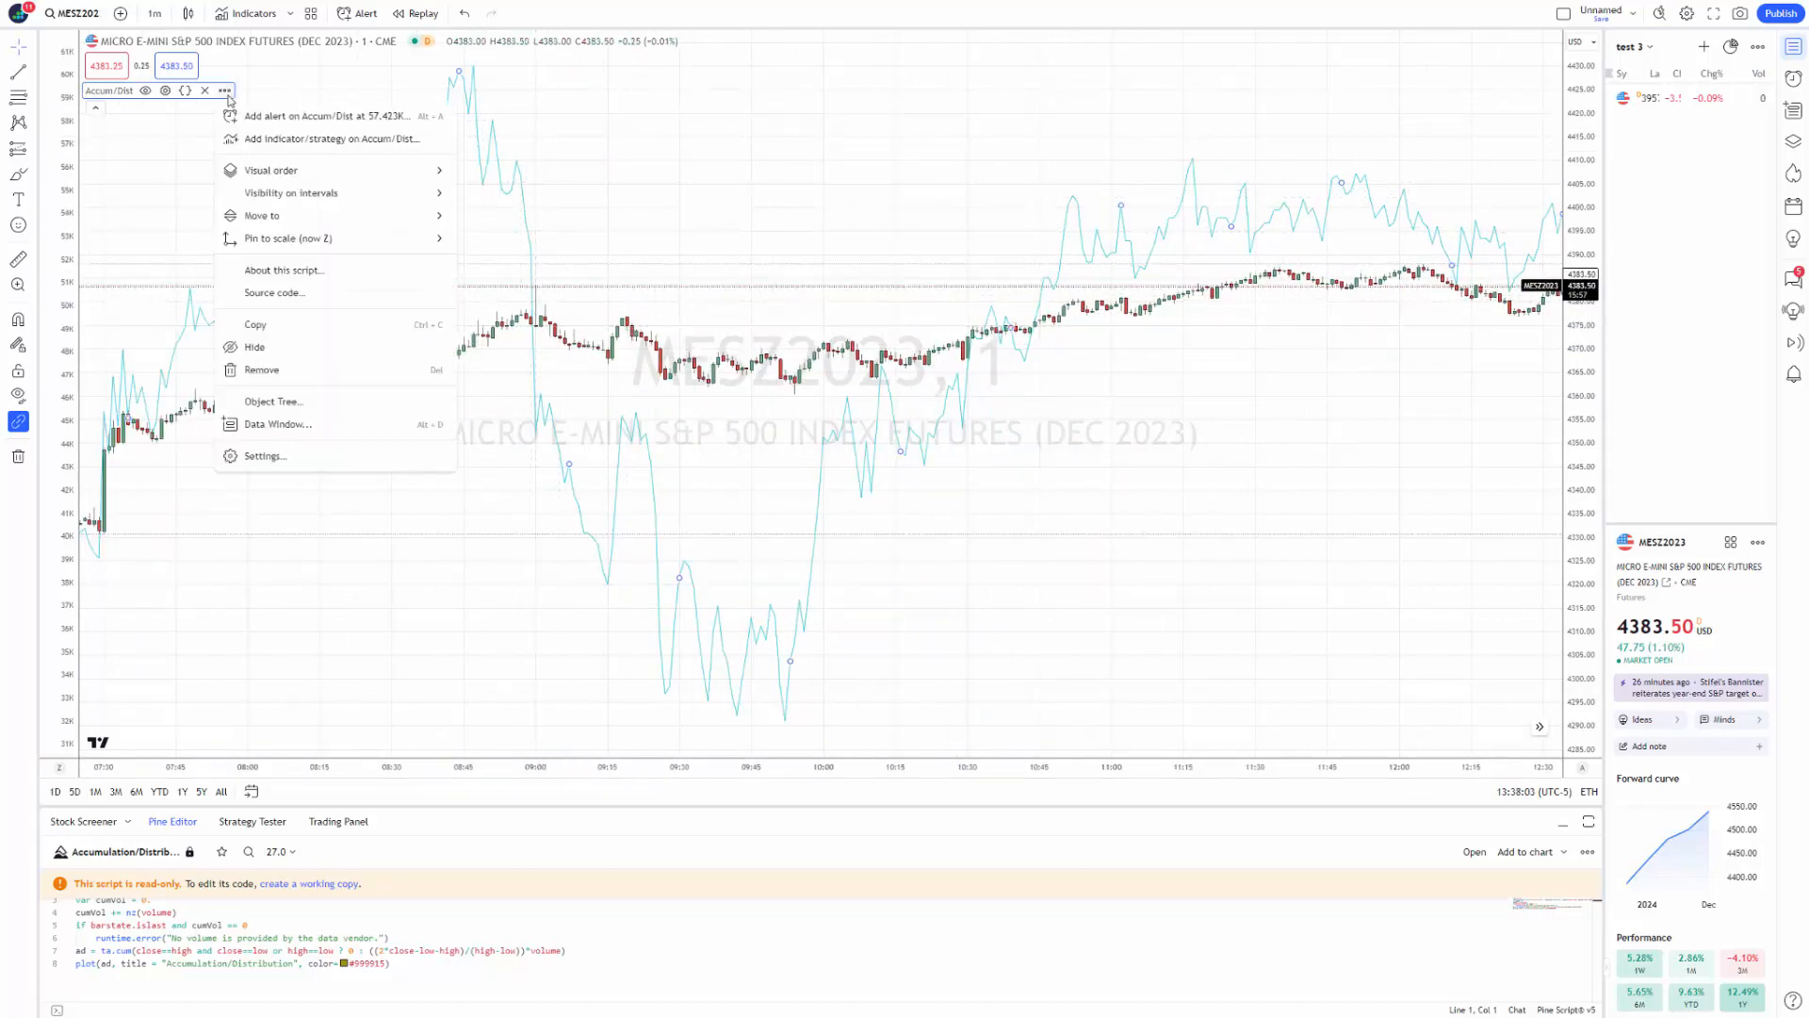
pyautogui.moveTo(318, 175)
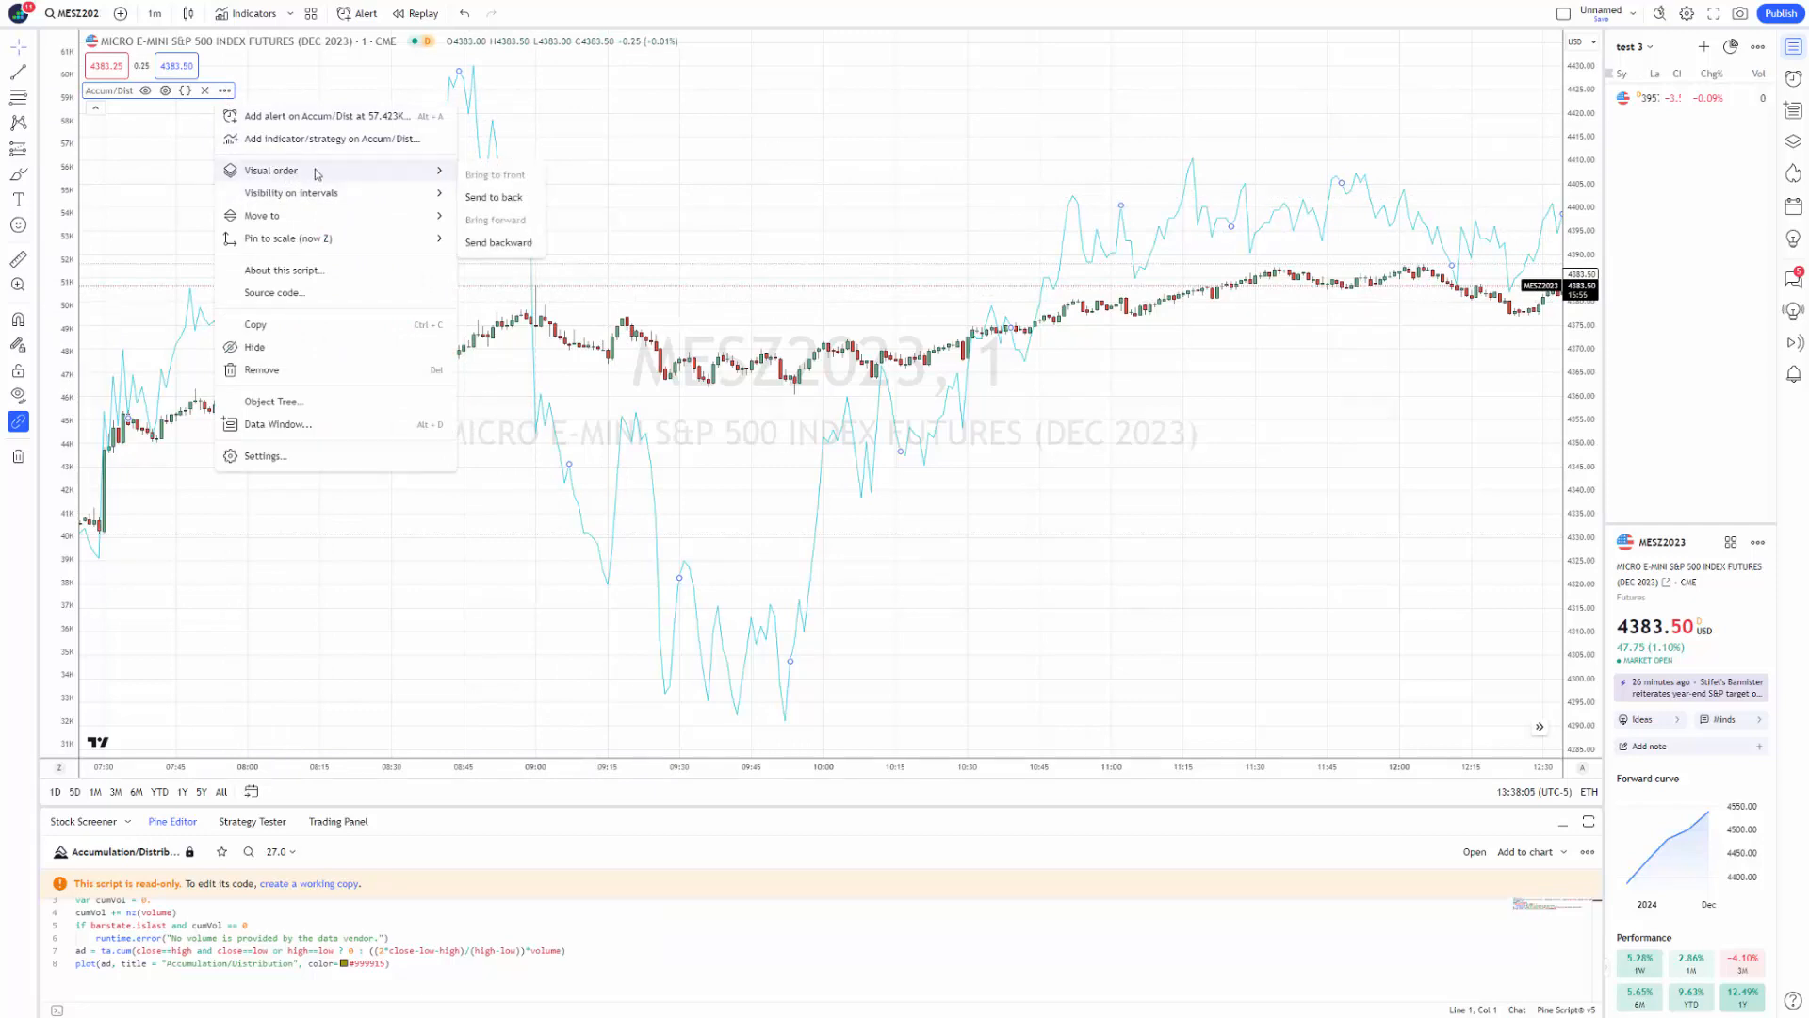
pyautogui.moveTo(318, 226)
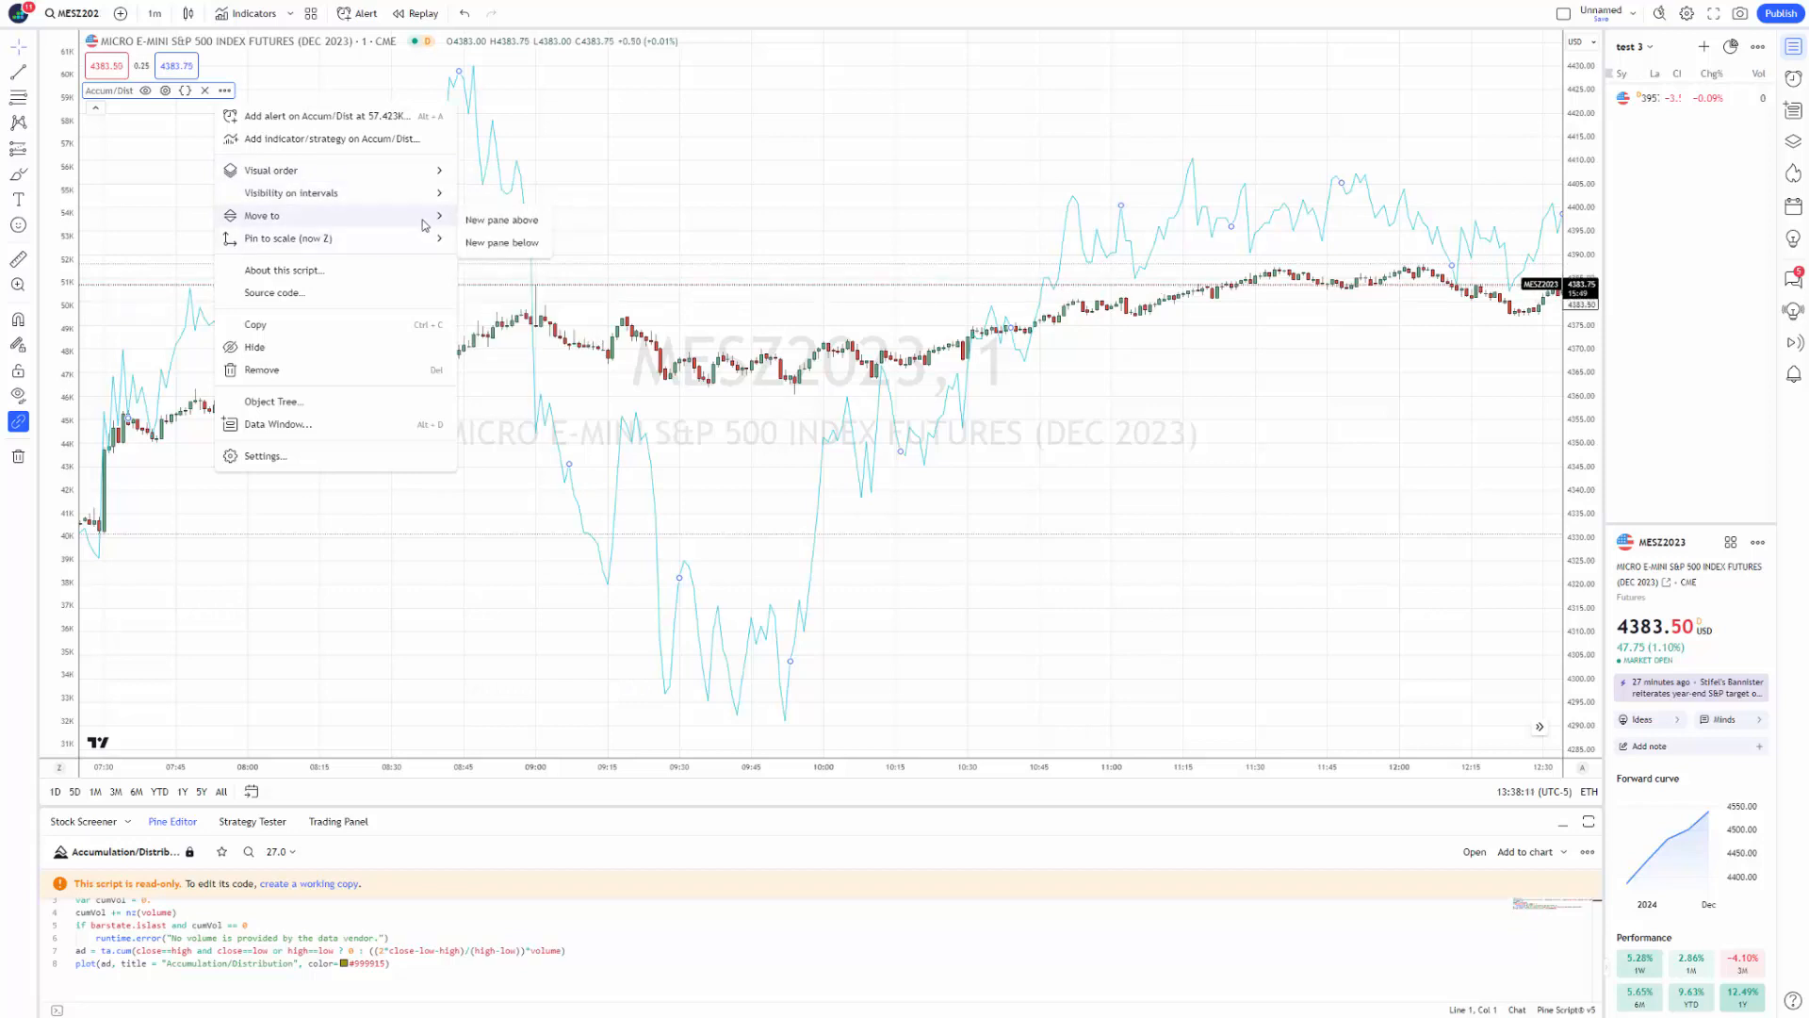
pyautogui.click(515, 245)
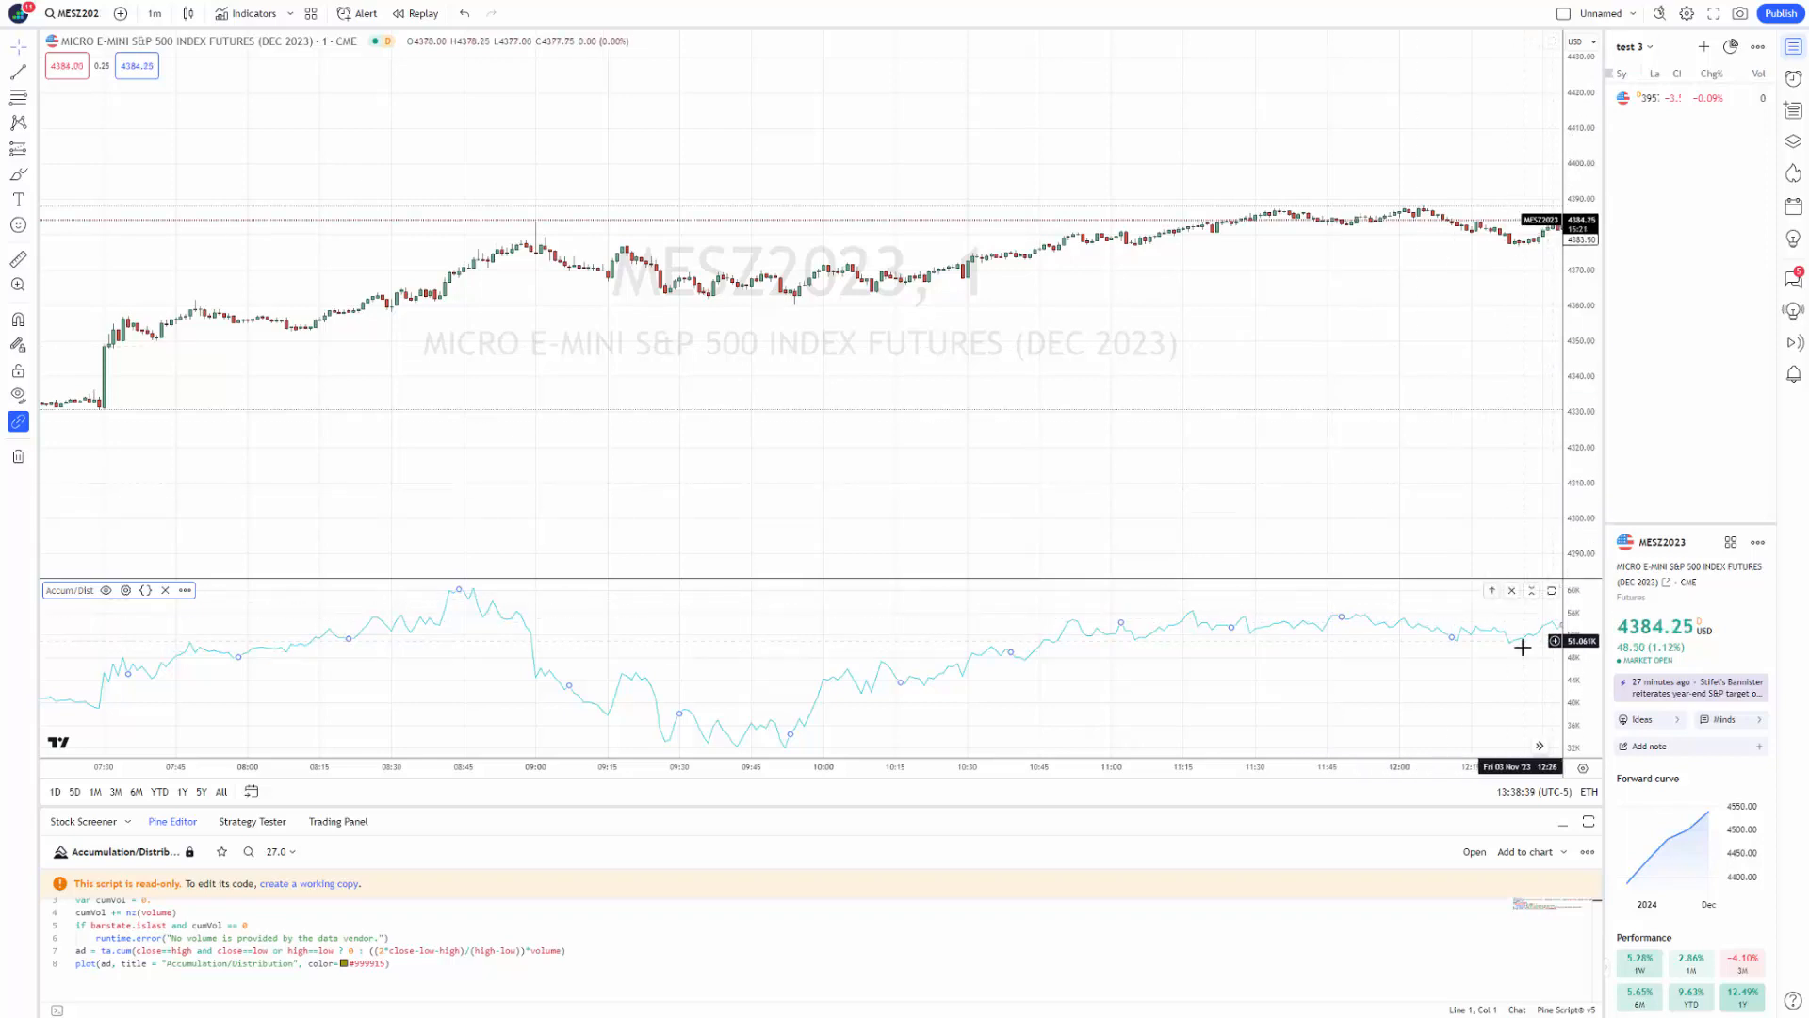
# Pin the Accum/Dist indicator in the lower pane to a new left scale.
pyautogui.click(185, 591)
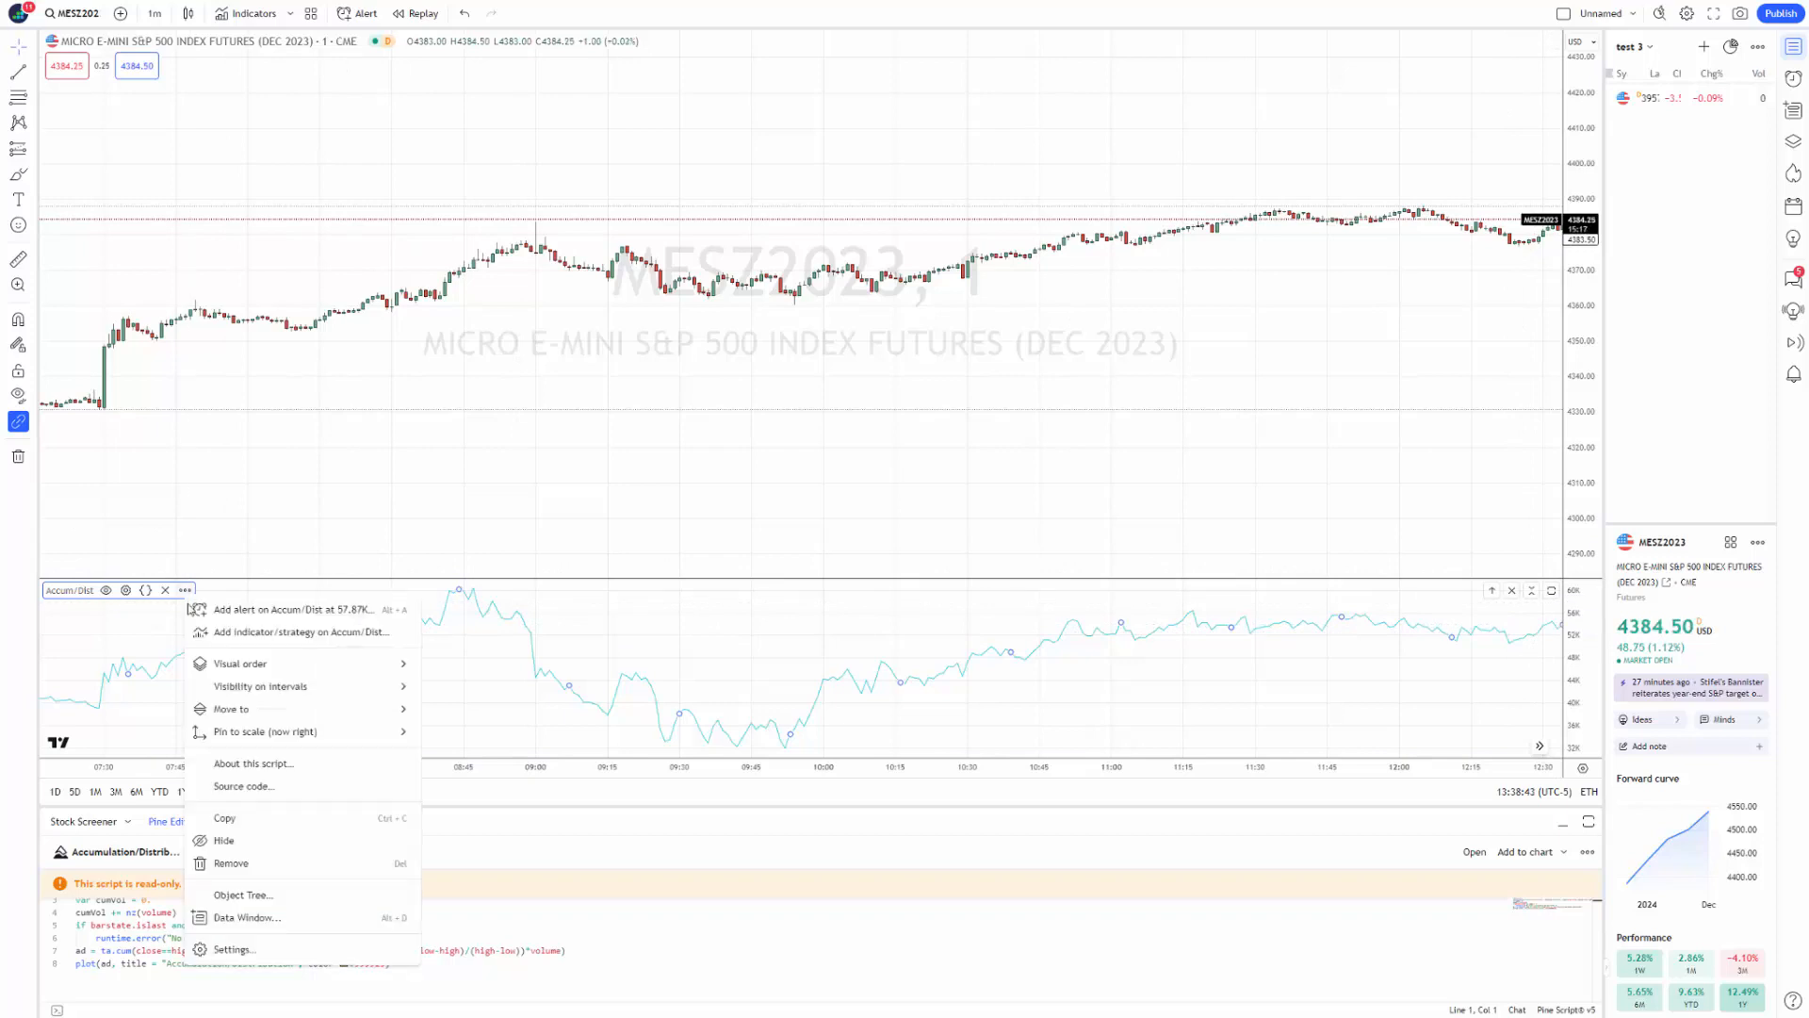
pyautogui.moveTo(248, 734)
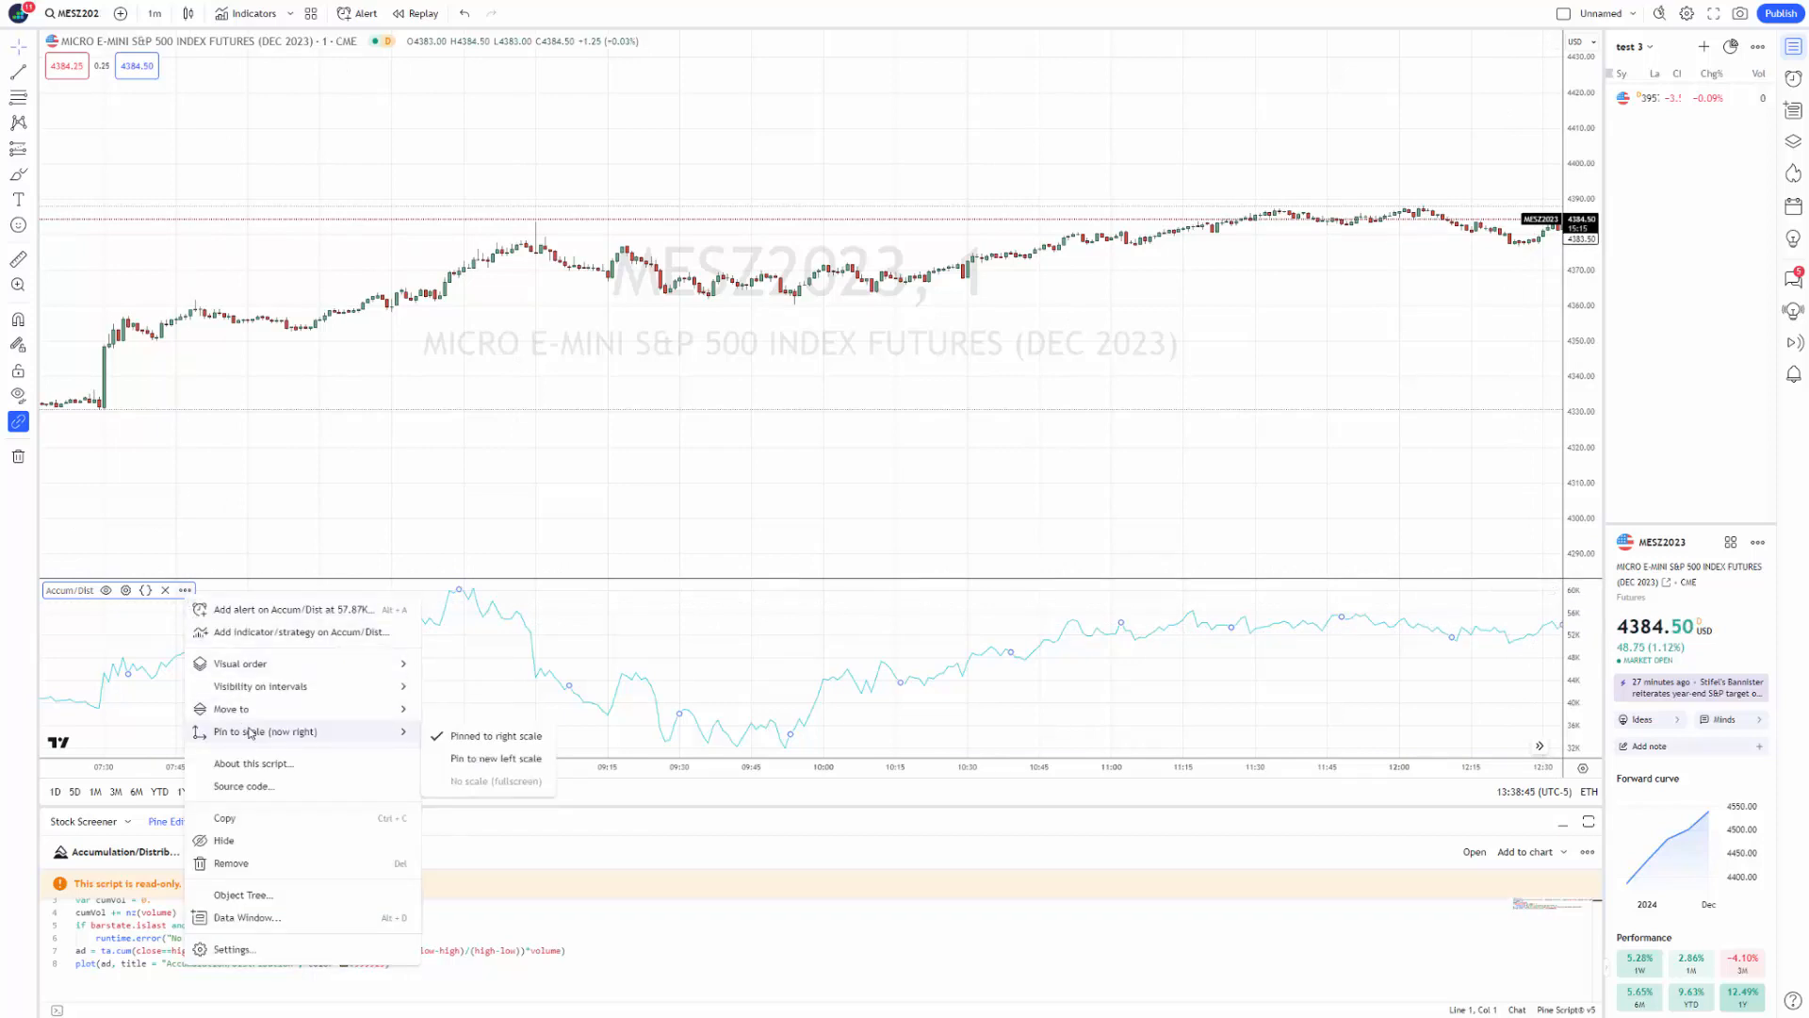
pyautogui.click(465, 758)
# Move the left-scaled Accum/Dist indicator back into the existing price pane above.
pyautogui.click(224, 591)
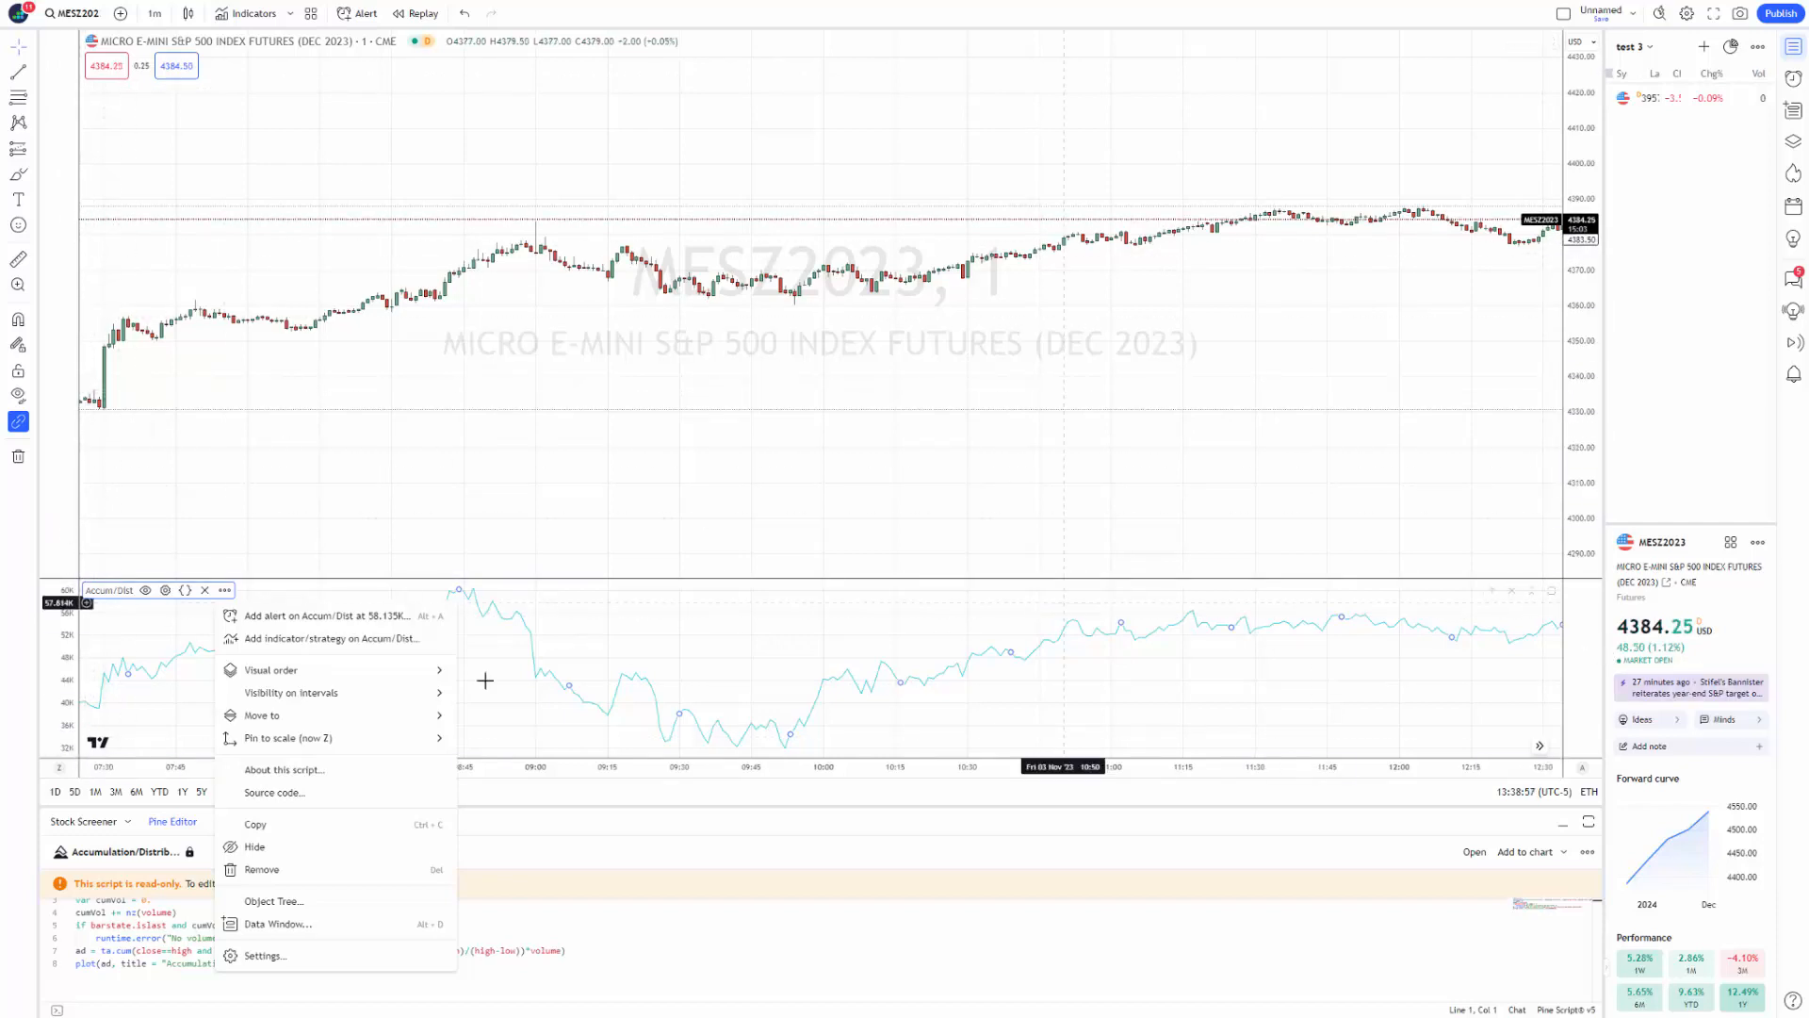
pyautogui.moveTo(277, 670)
pyautogui.moveTo(287, 717)
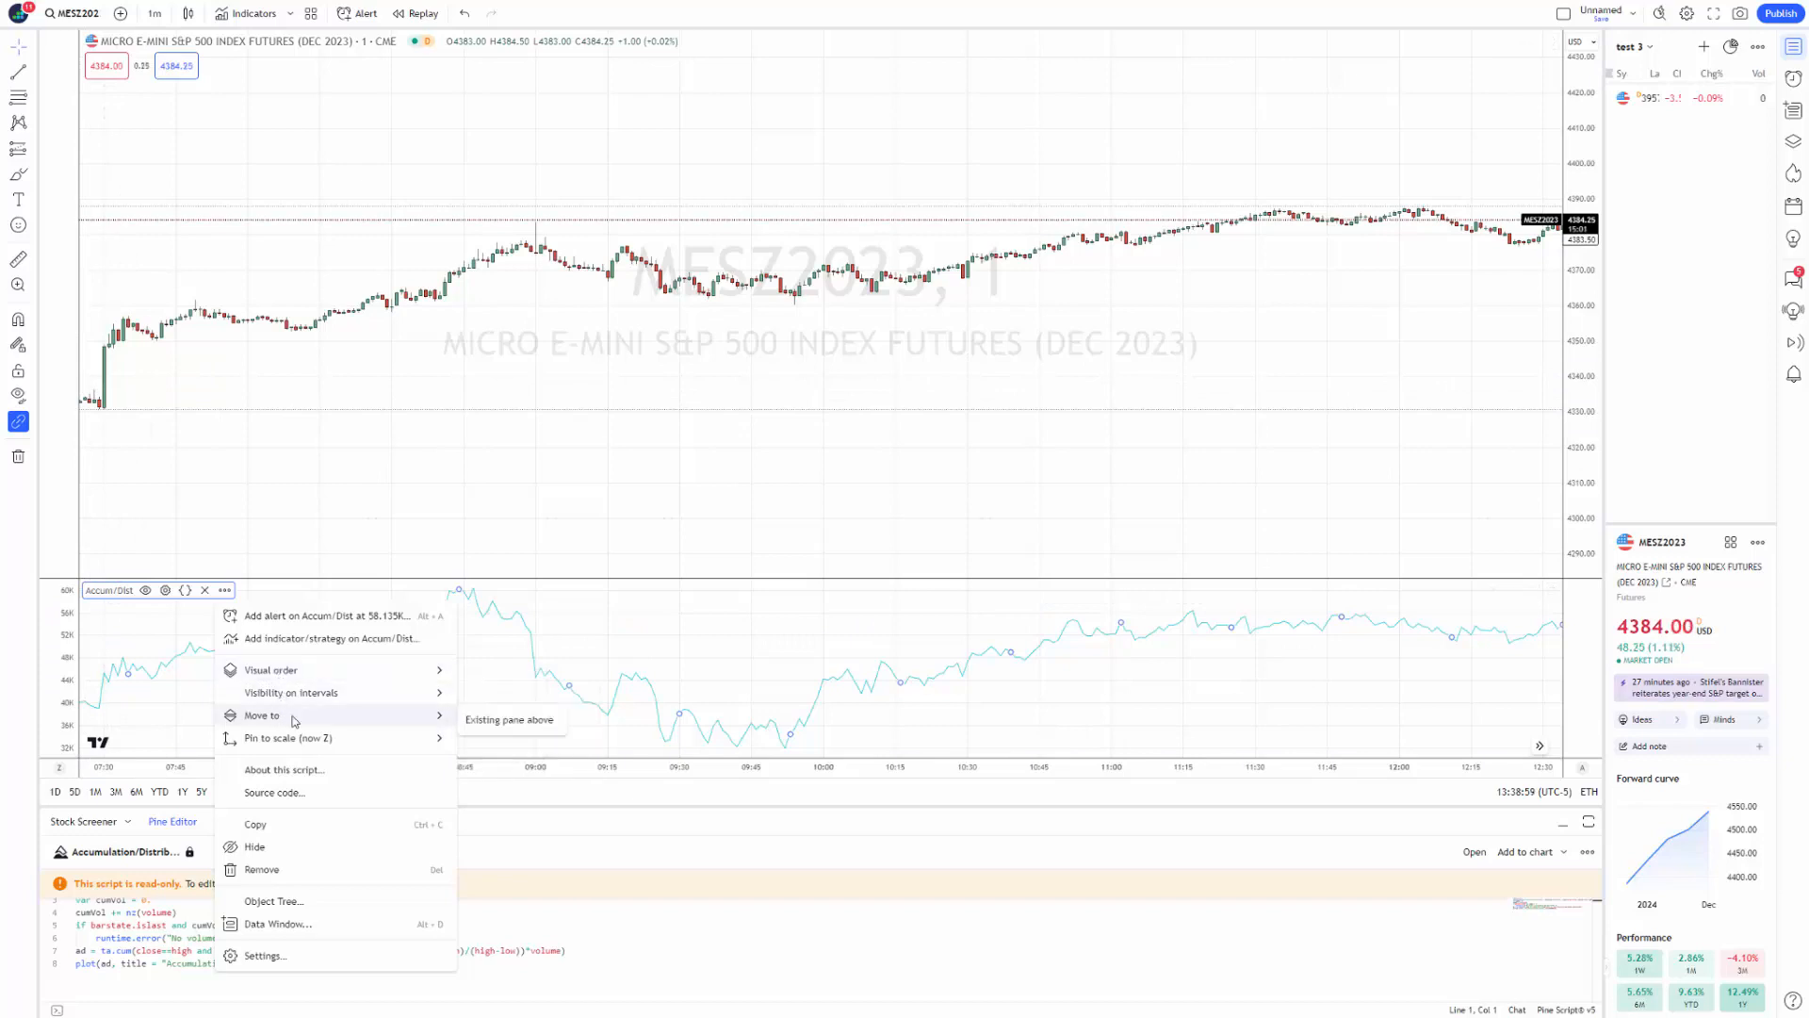
pyautogui.click(480, 729)
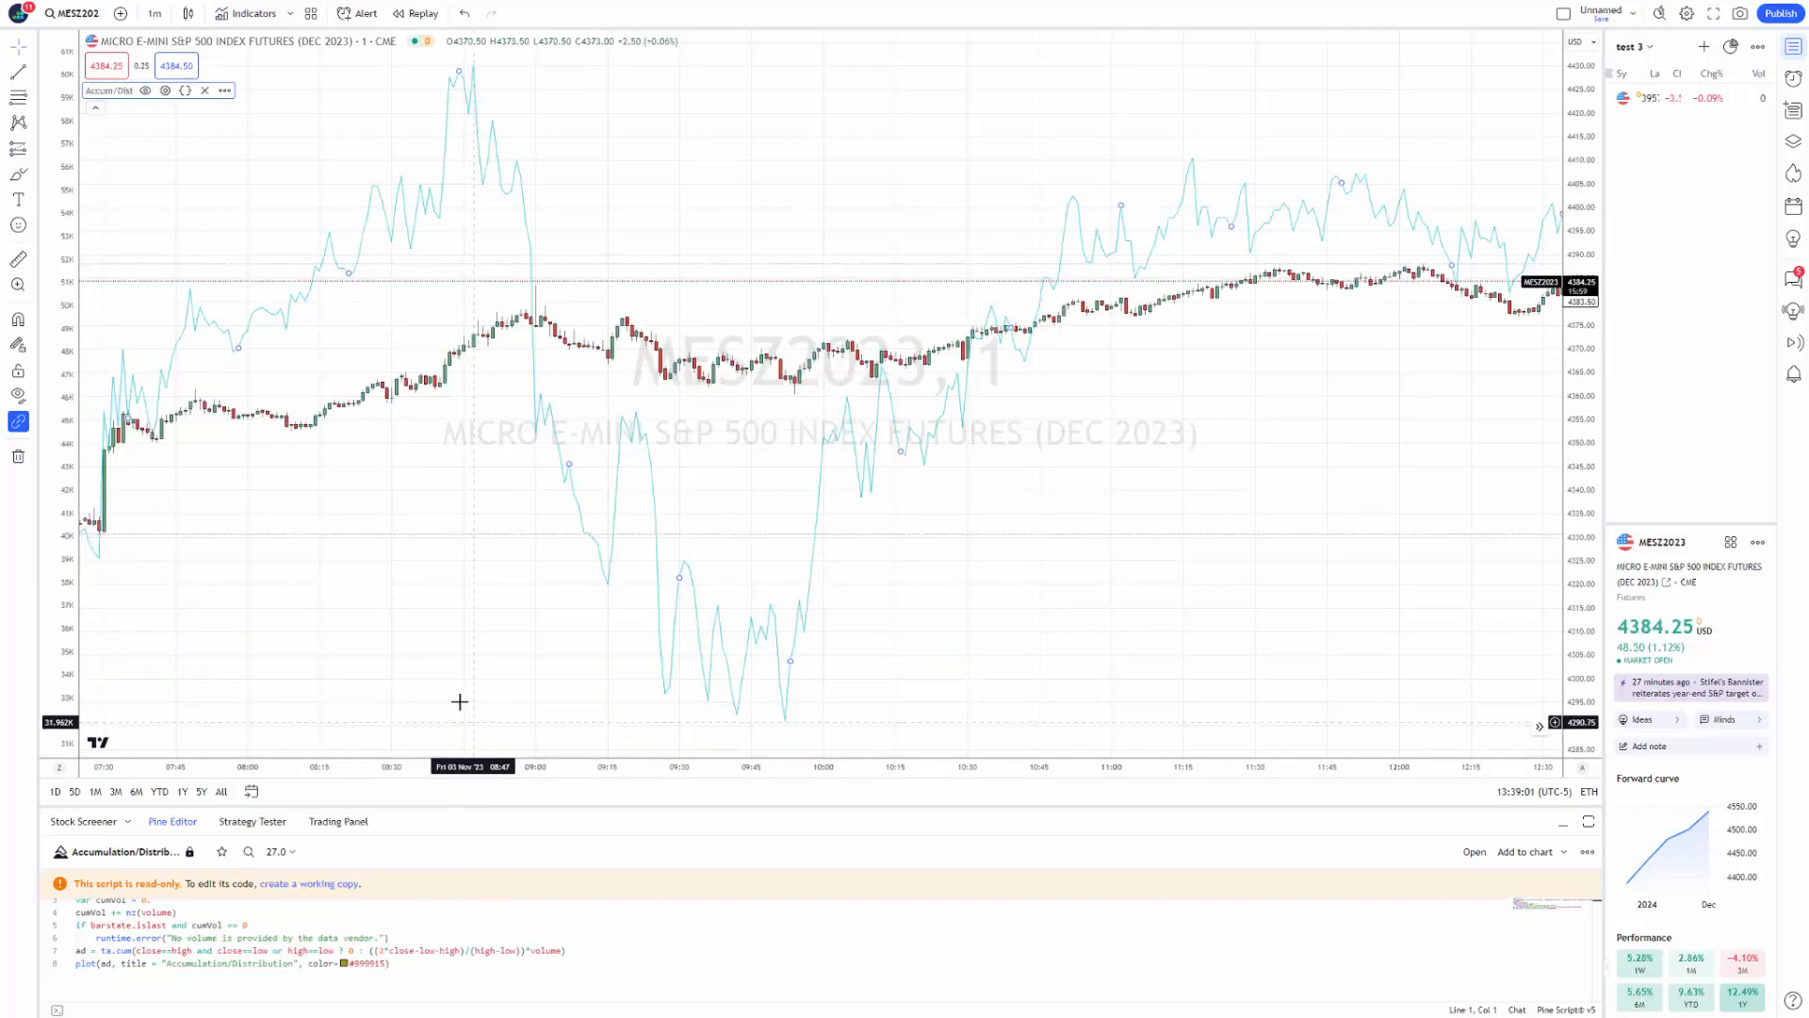
# Examine the scale-pinning options of the overlaid Accum/Dist indicator and its left scale without changing them.
pyautogui.rightClick(216, 104)
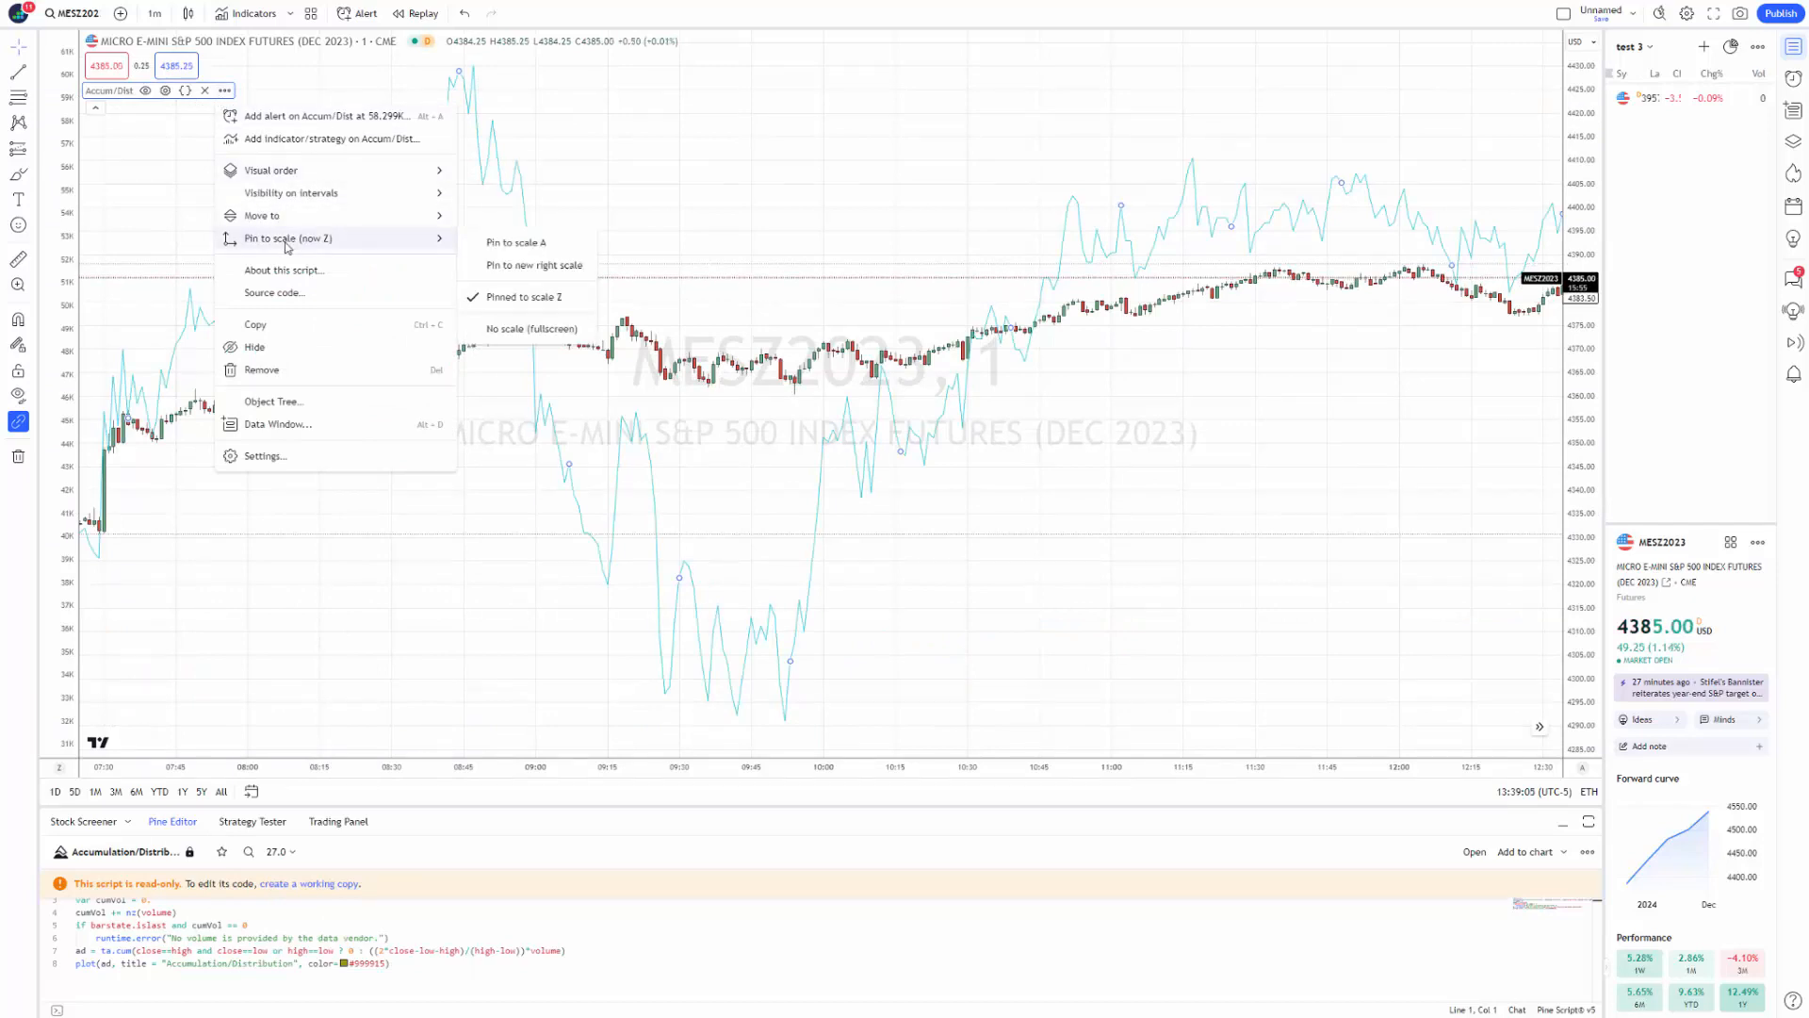
pyautogui.click(989, 441)
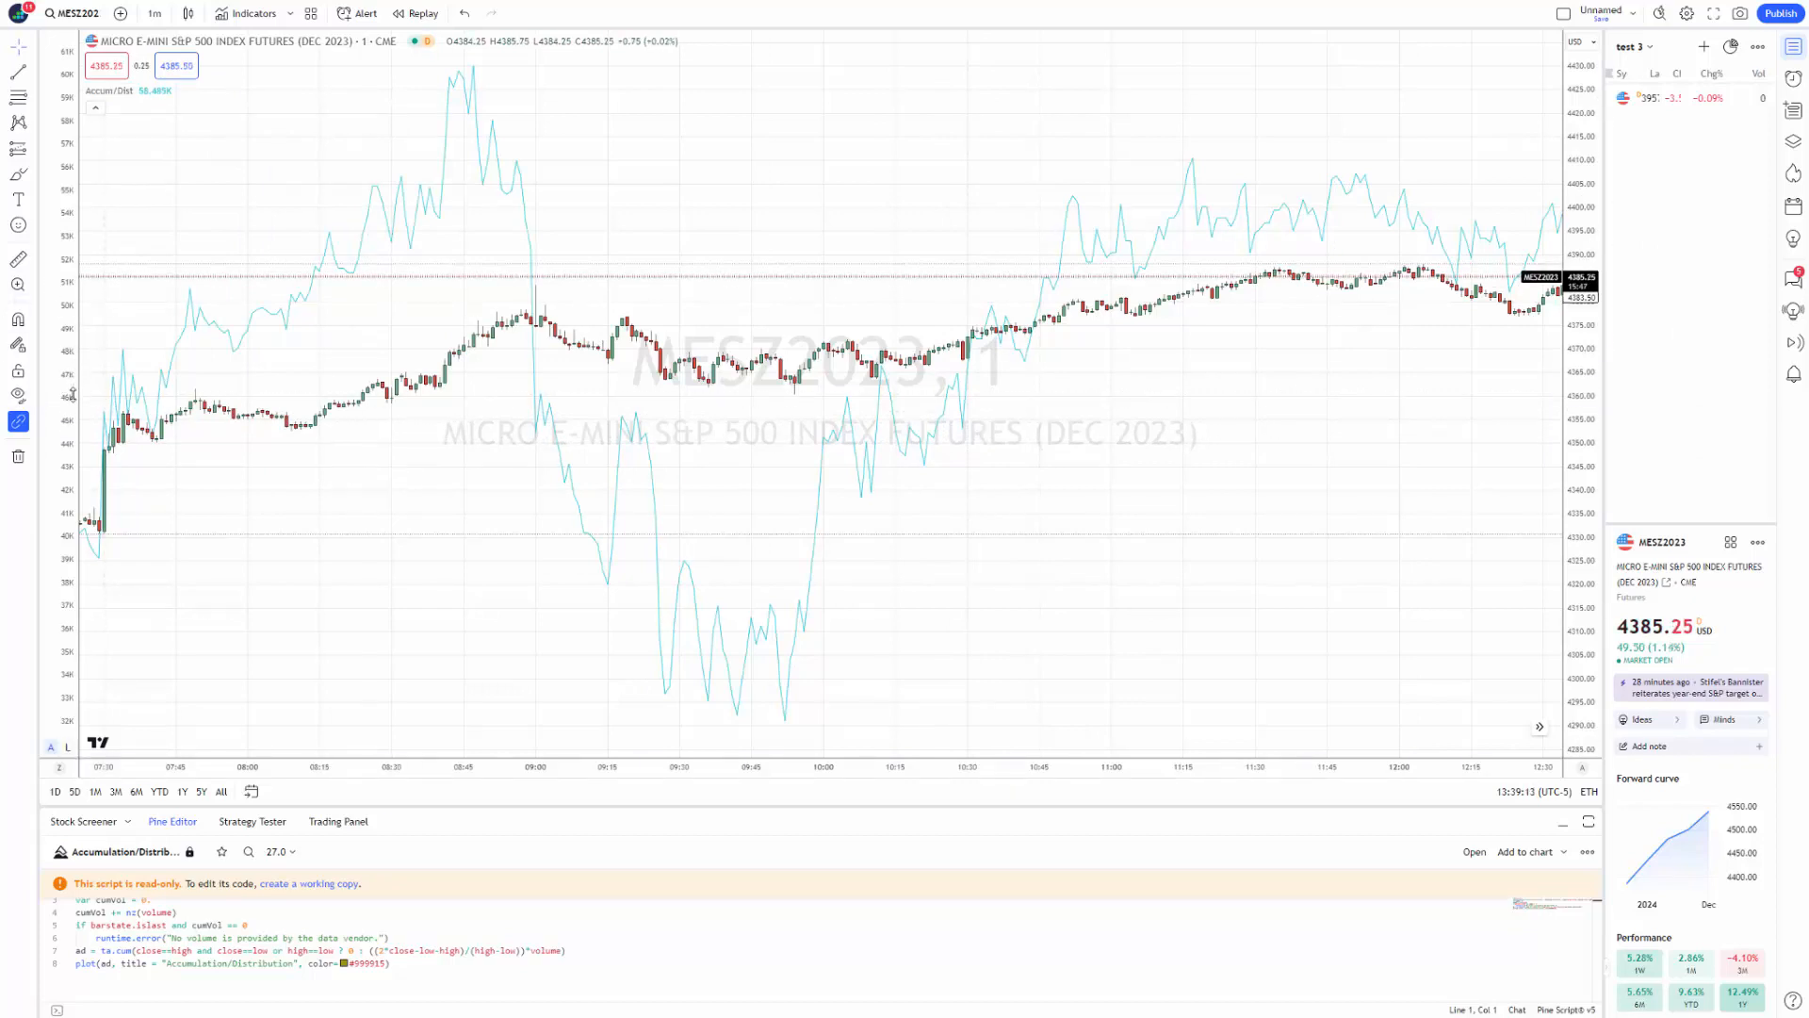
pyautogui.click(94, 107)
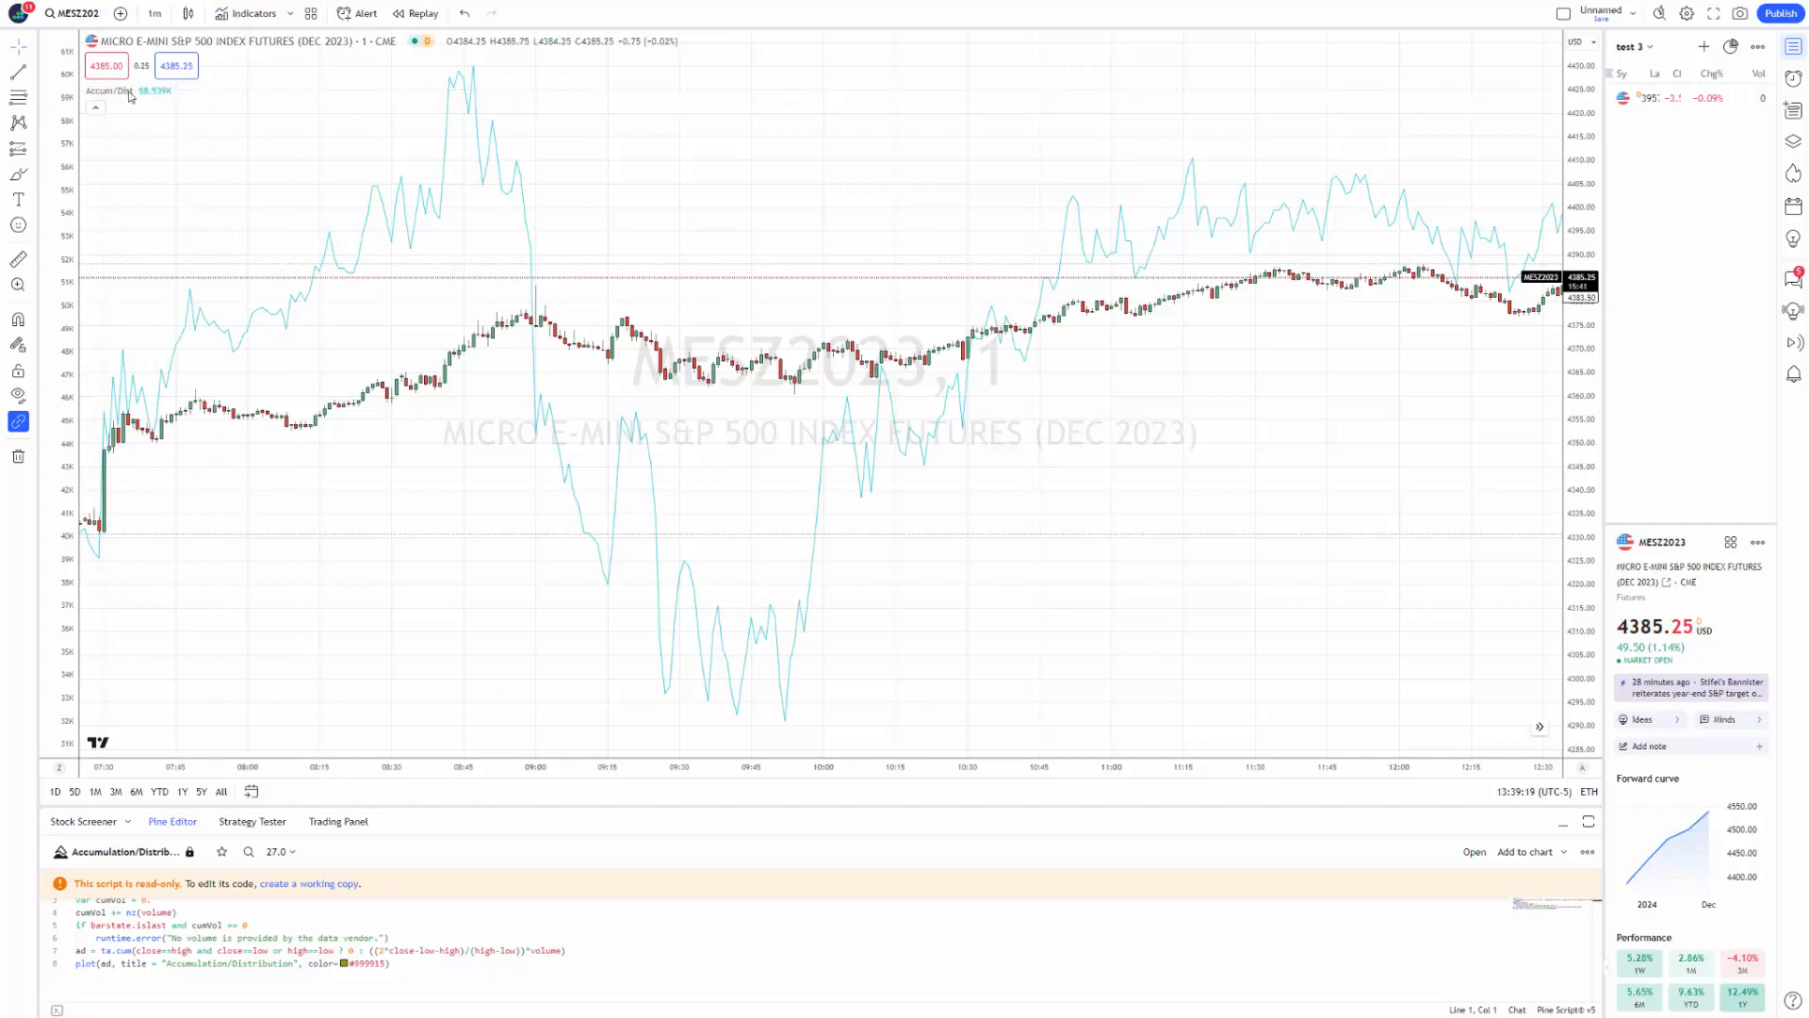
# Hide the overlaid Accum/Dist indicator through its additional options and show it again.
pyautogui.click(225, 90)
pyautogui.moveTo(276, 243)
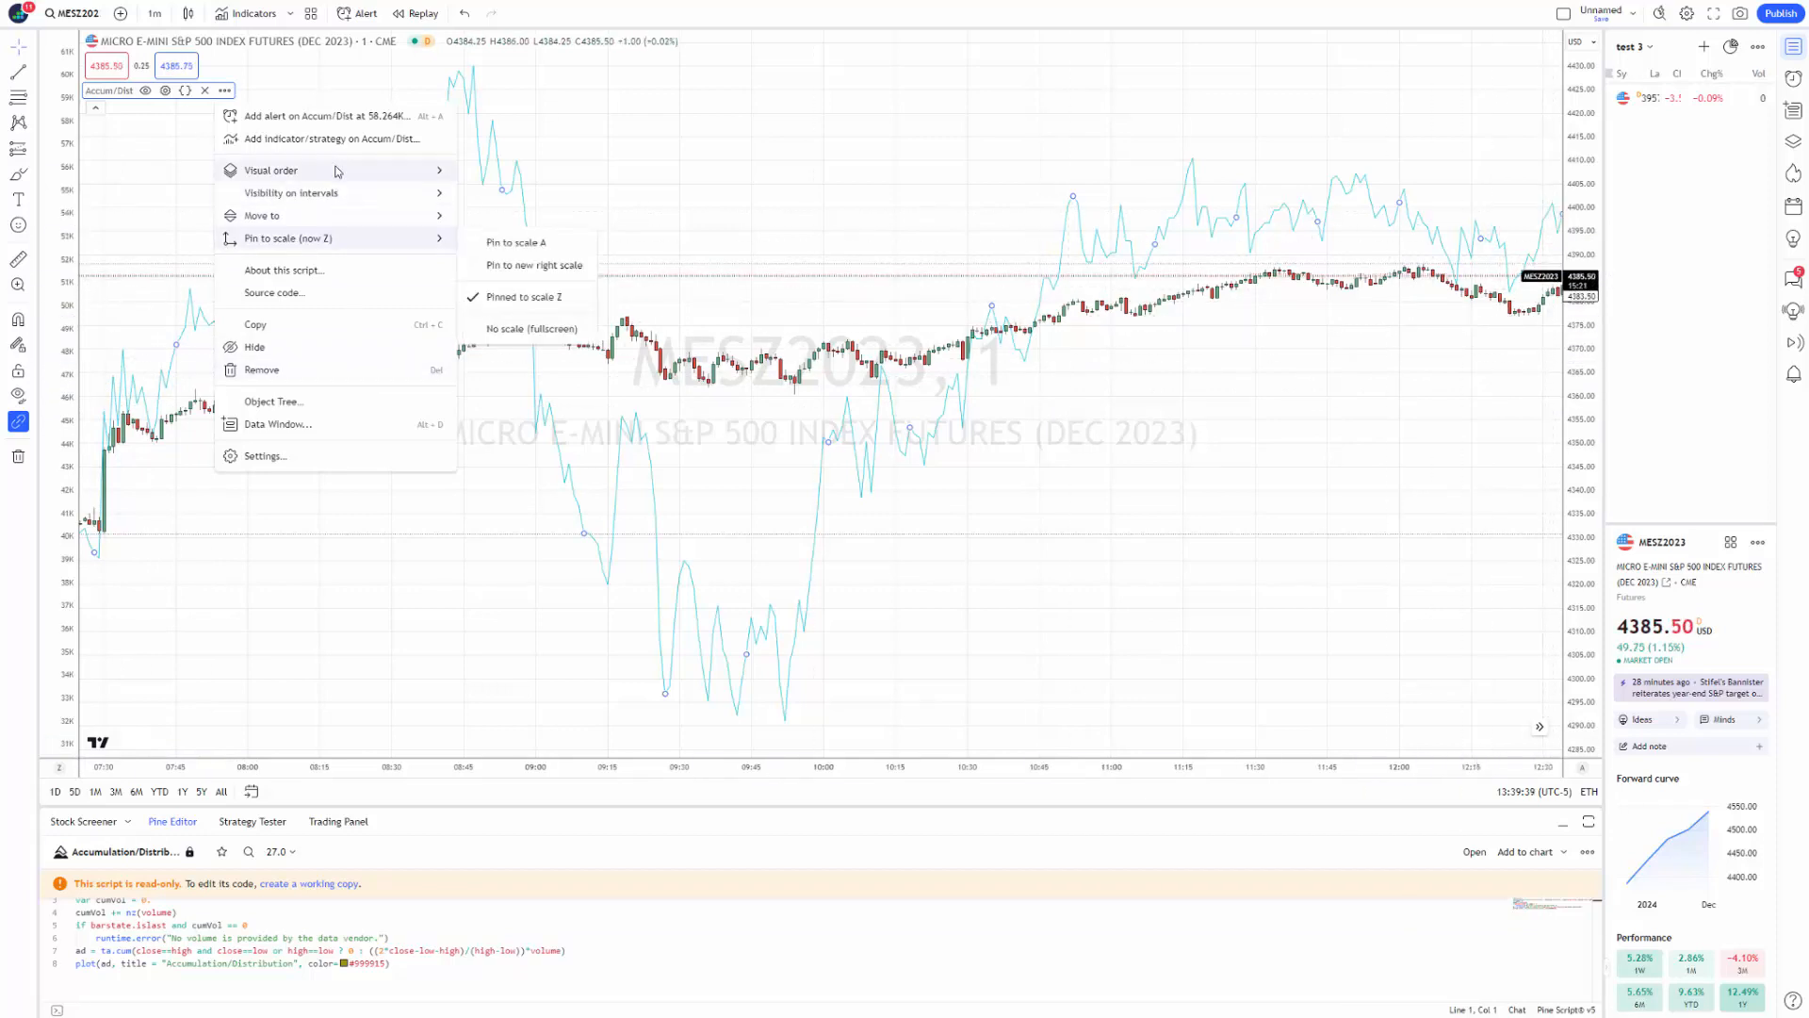
pyautogui.moveTo(344, 162)
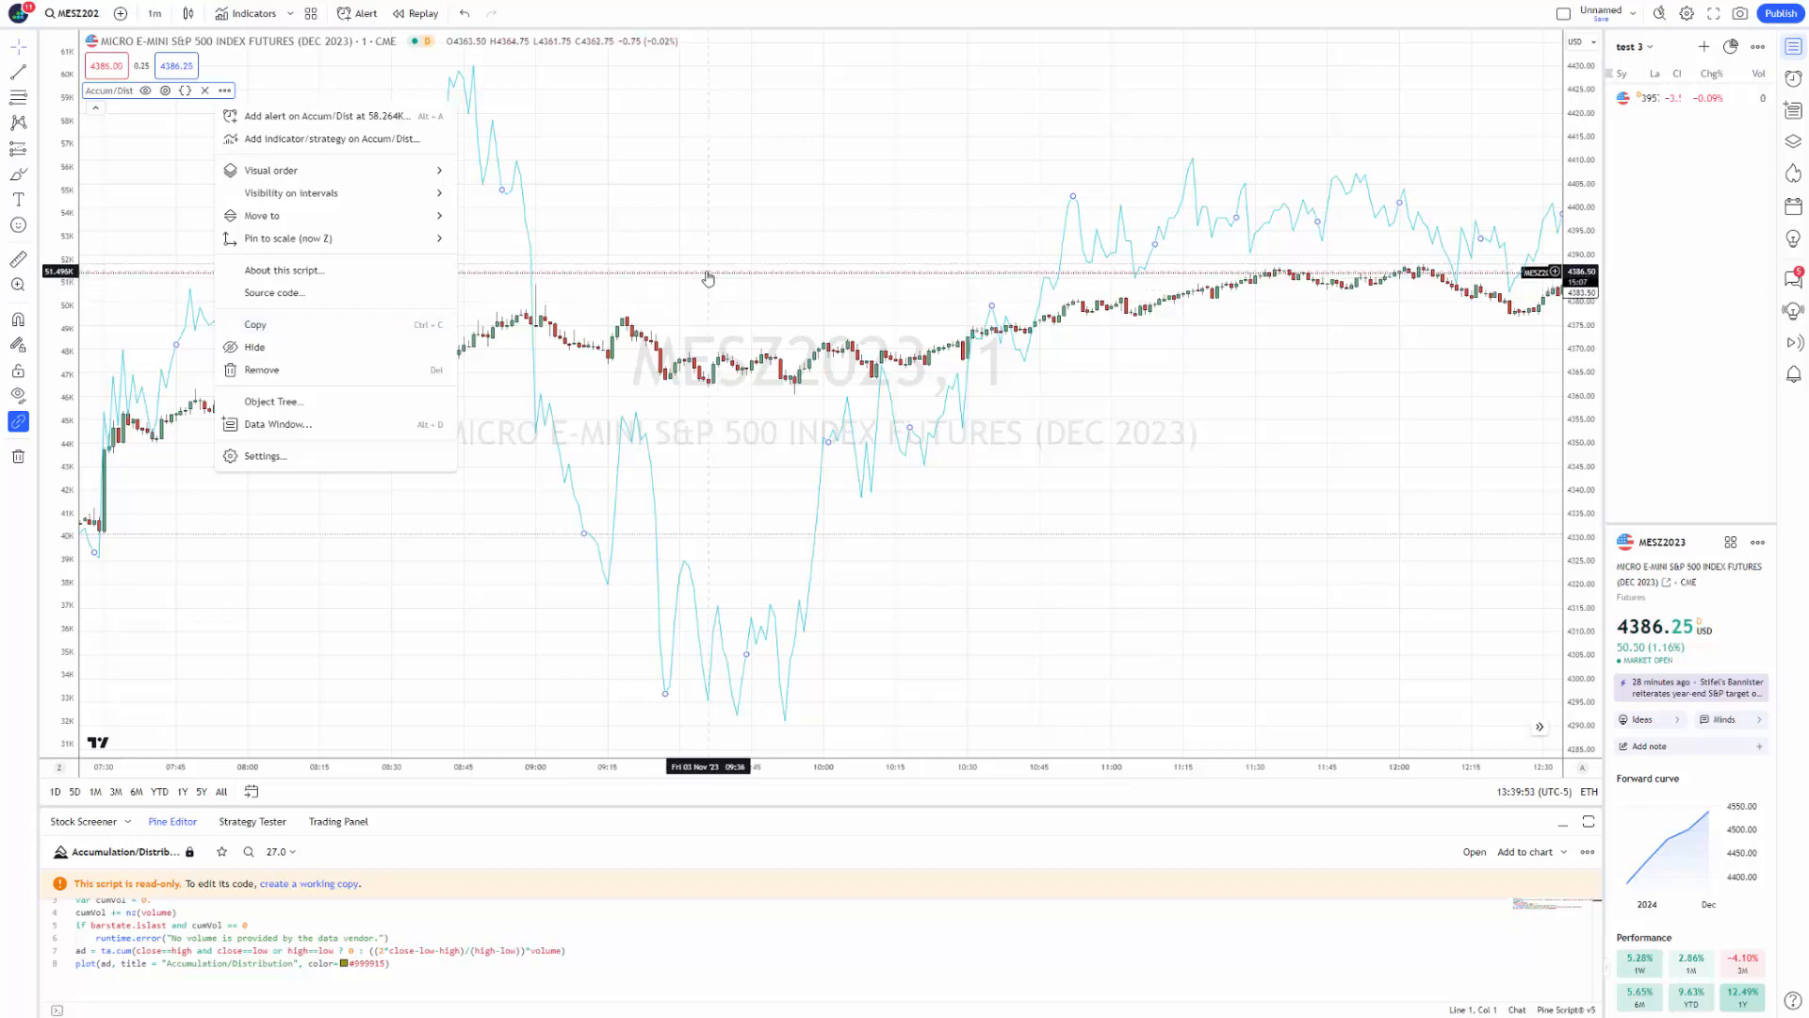
pyautogui.click(316, 355)
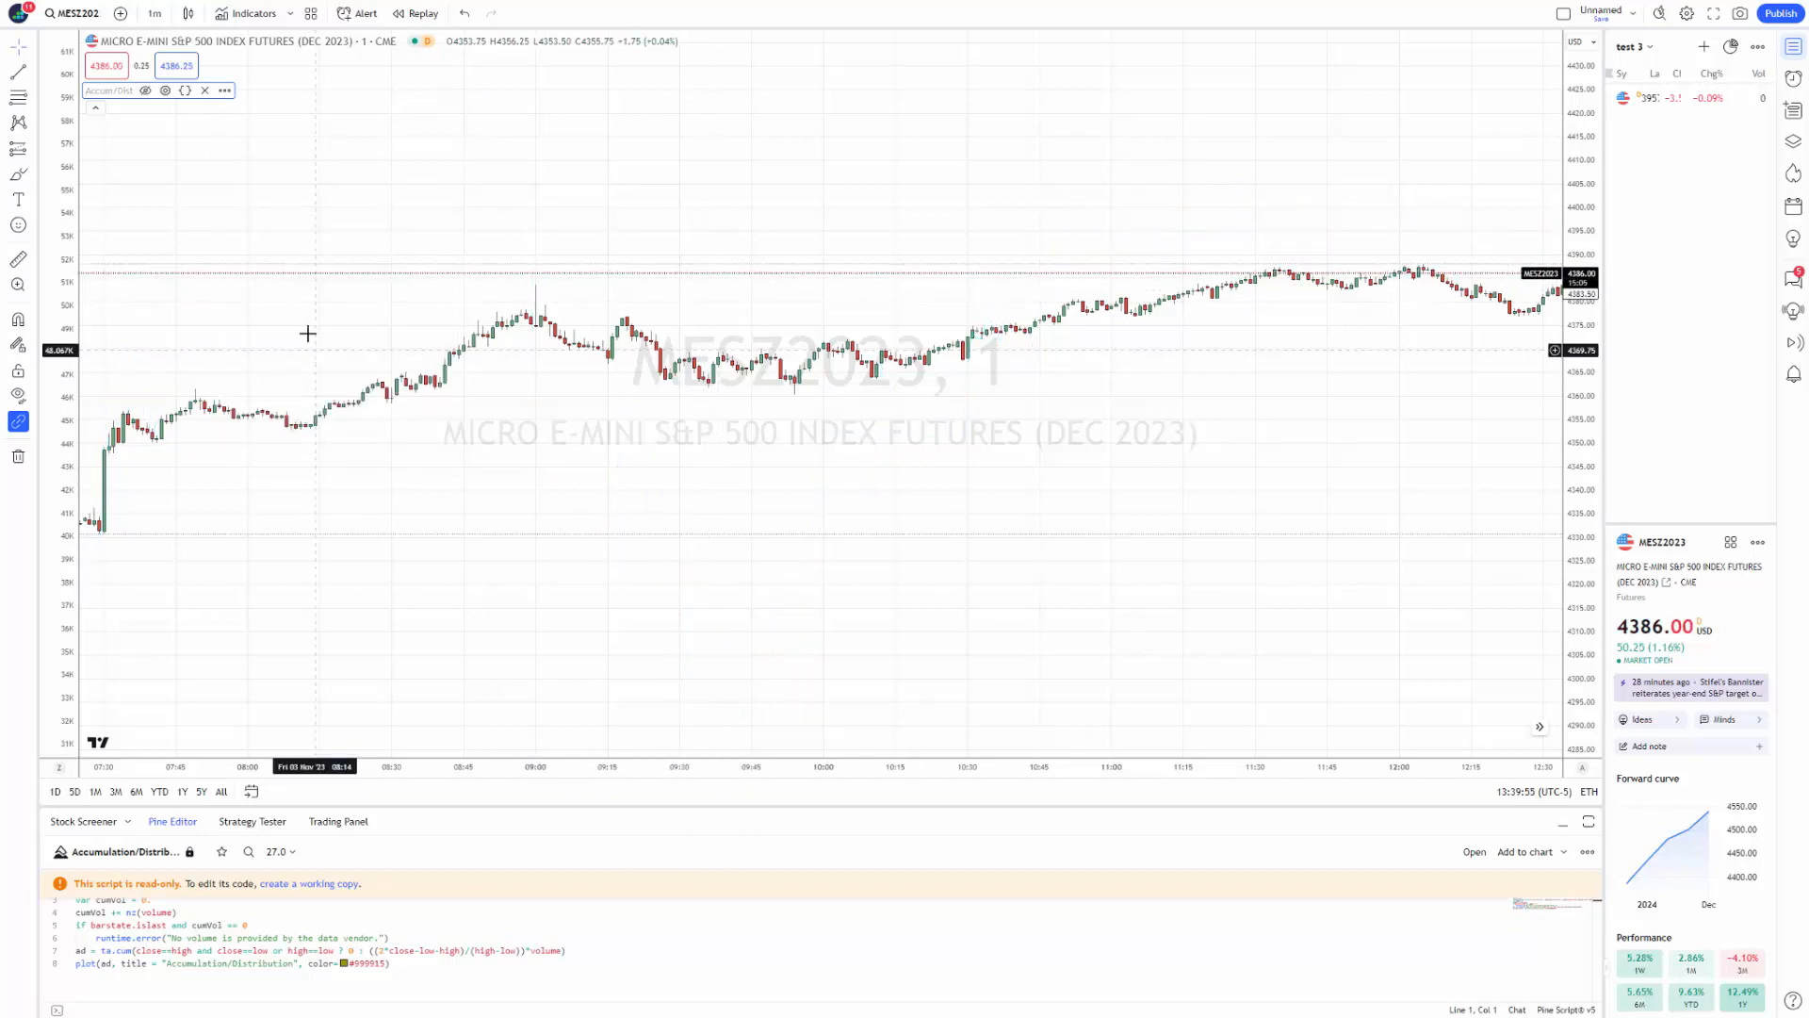
pyautogui.click(146, 92)
# Remove the Accum/Dist indicator from the price chart.
pyautogui.click(224, 90)
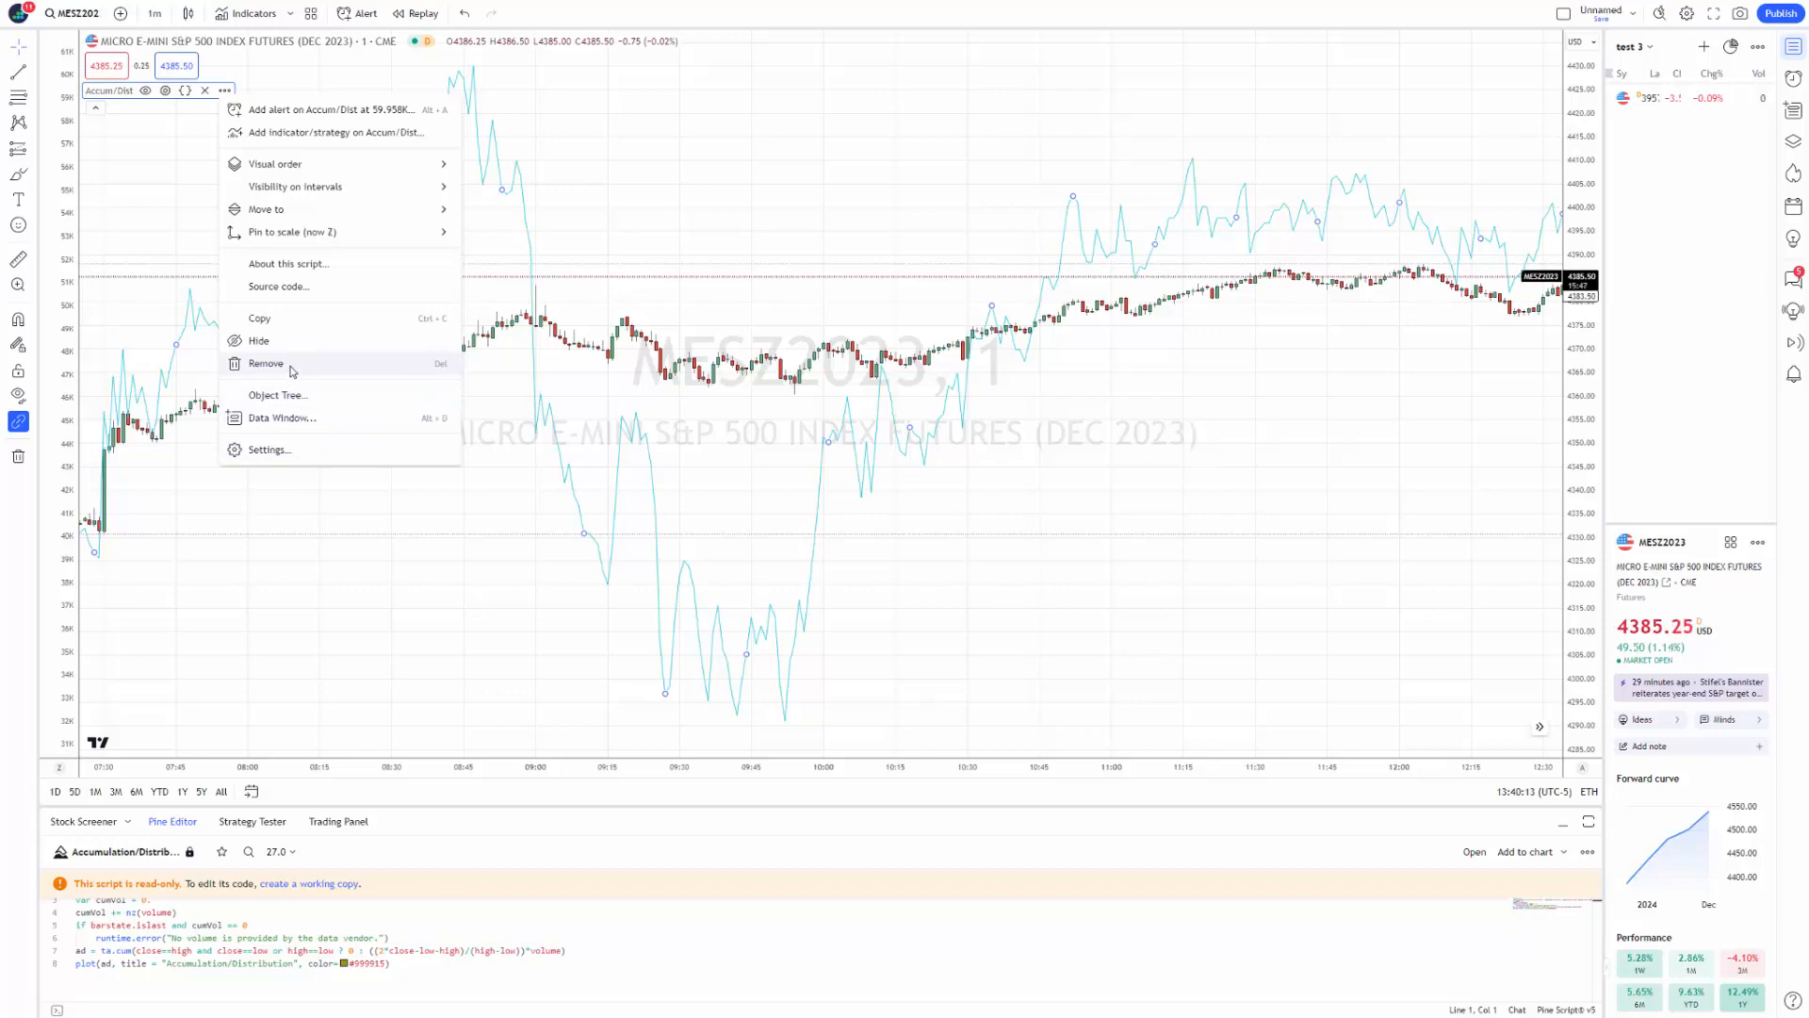
pyautogui.click(195, 267)
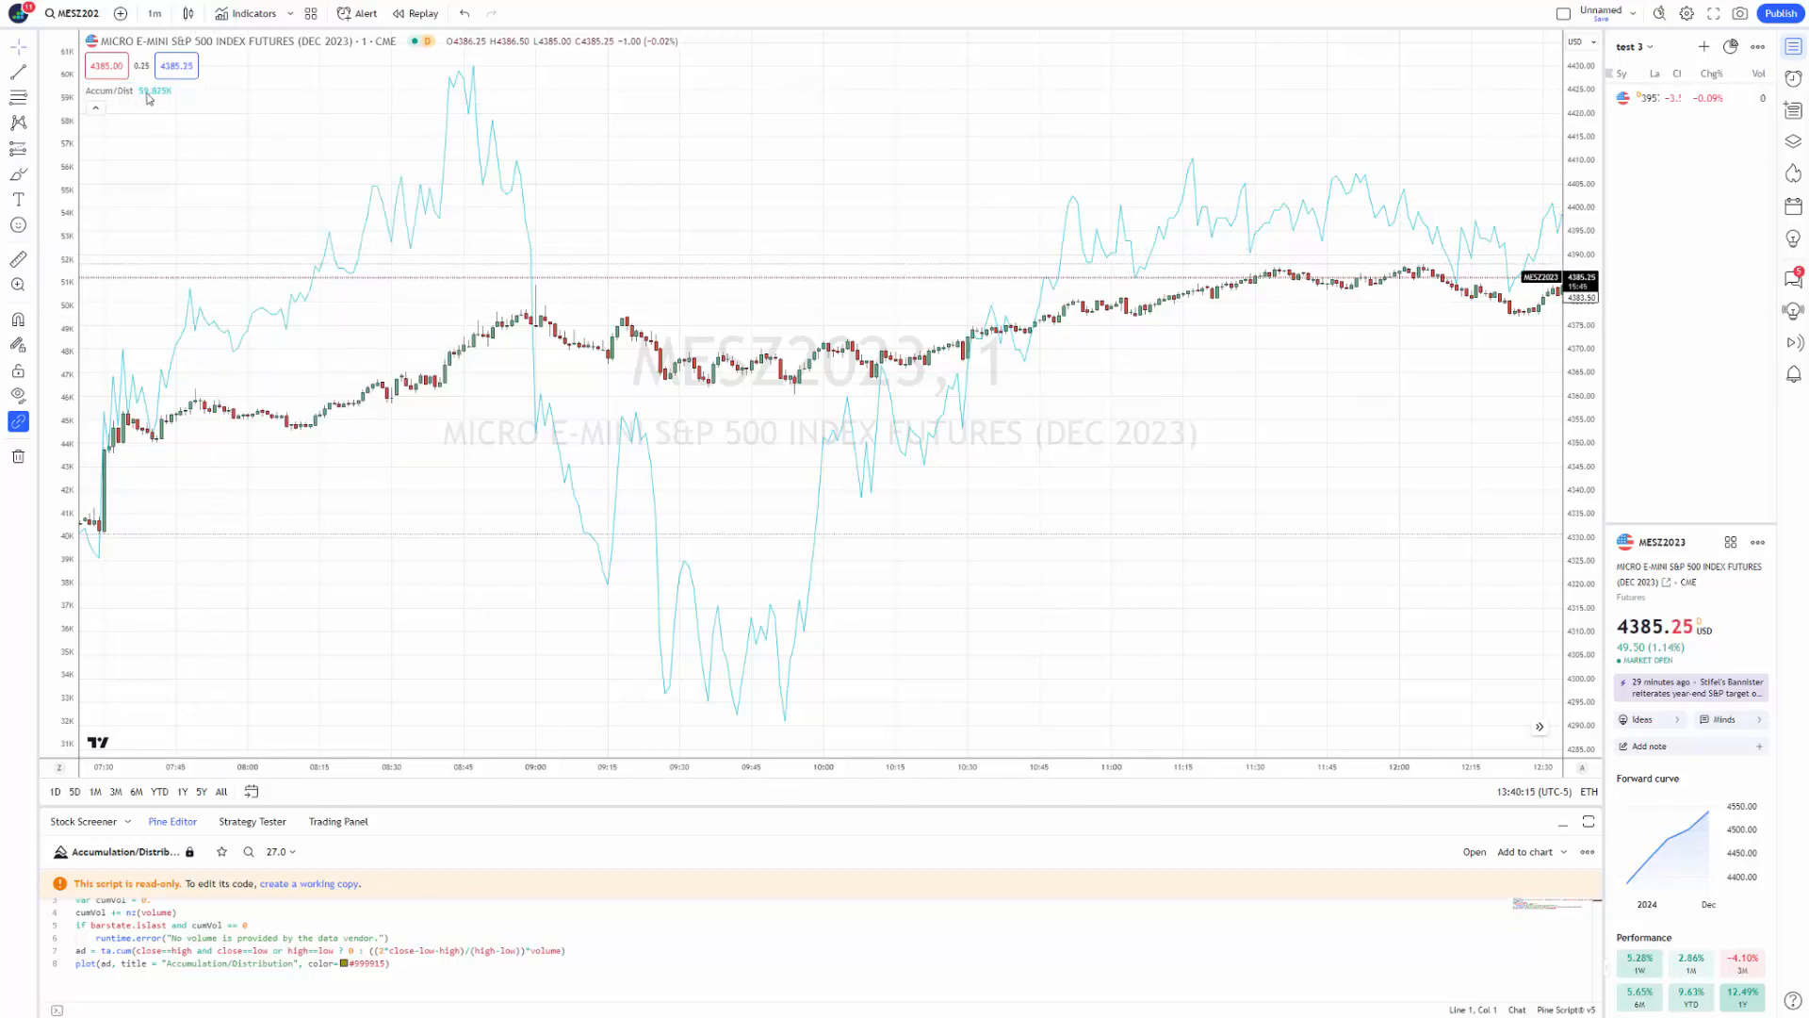
pyautogui.click(204, 92)
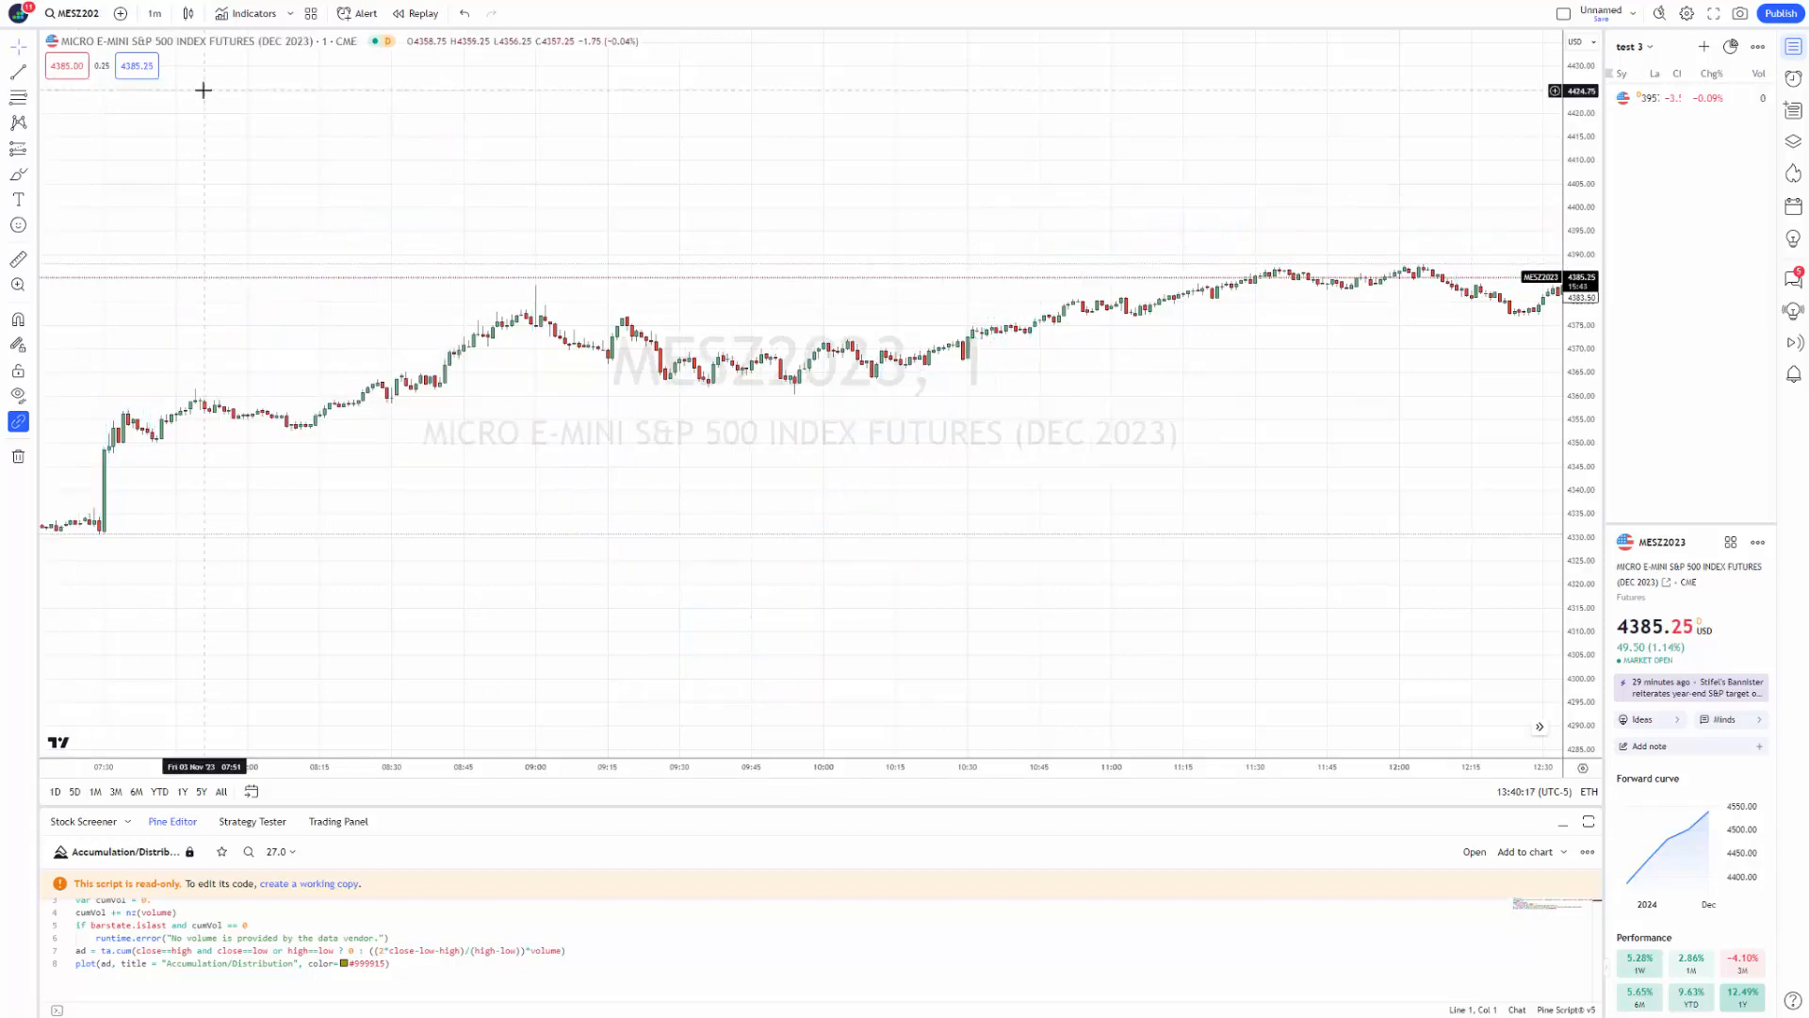
# Add two instances of the Average Day Range technical indicator to the chart and close the indicator library.
pyautogui.click(253, 13)
pyautogui.scroll(-1, 859, 594)
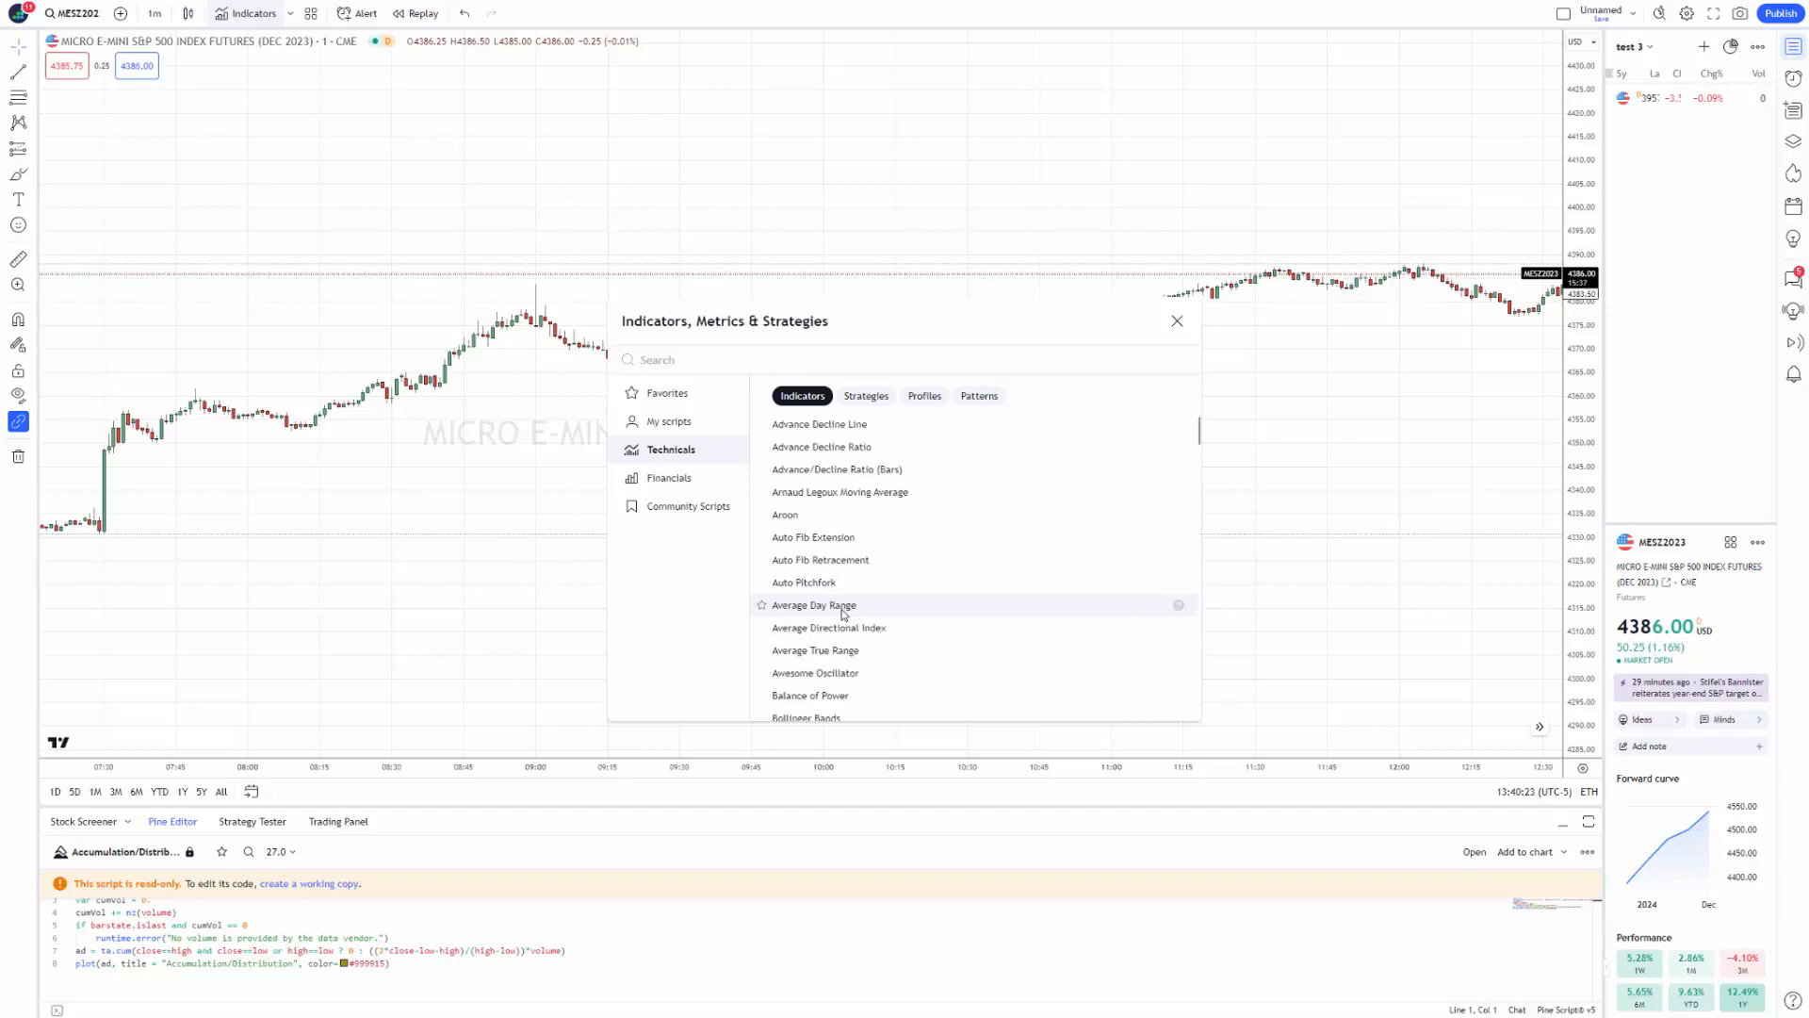
pyautogui.doubleClick(839, 614)
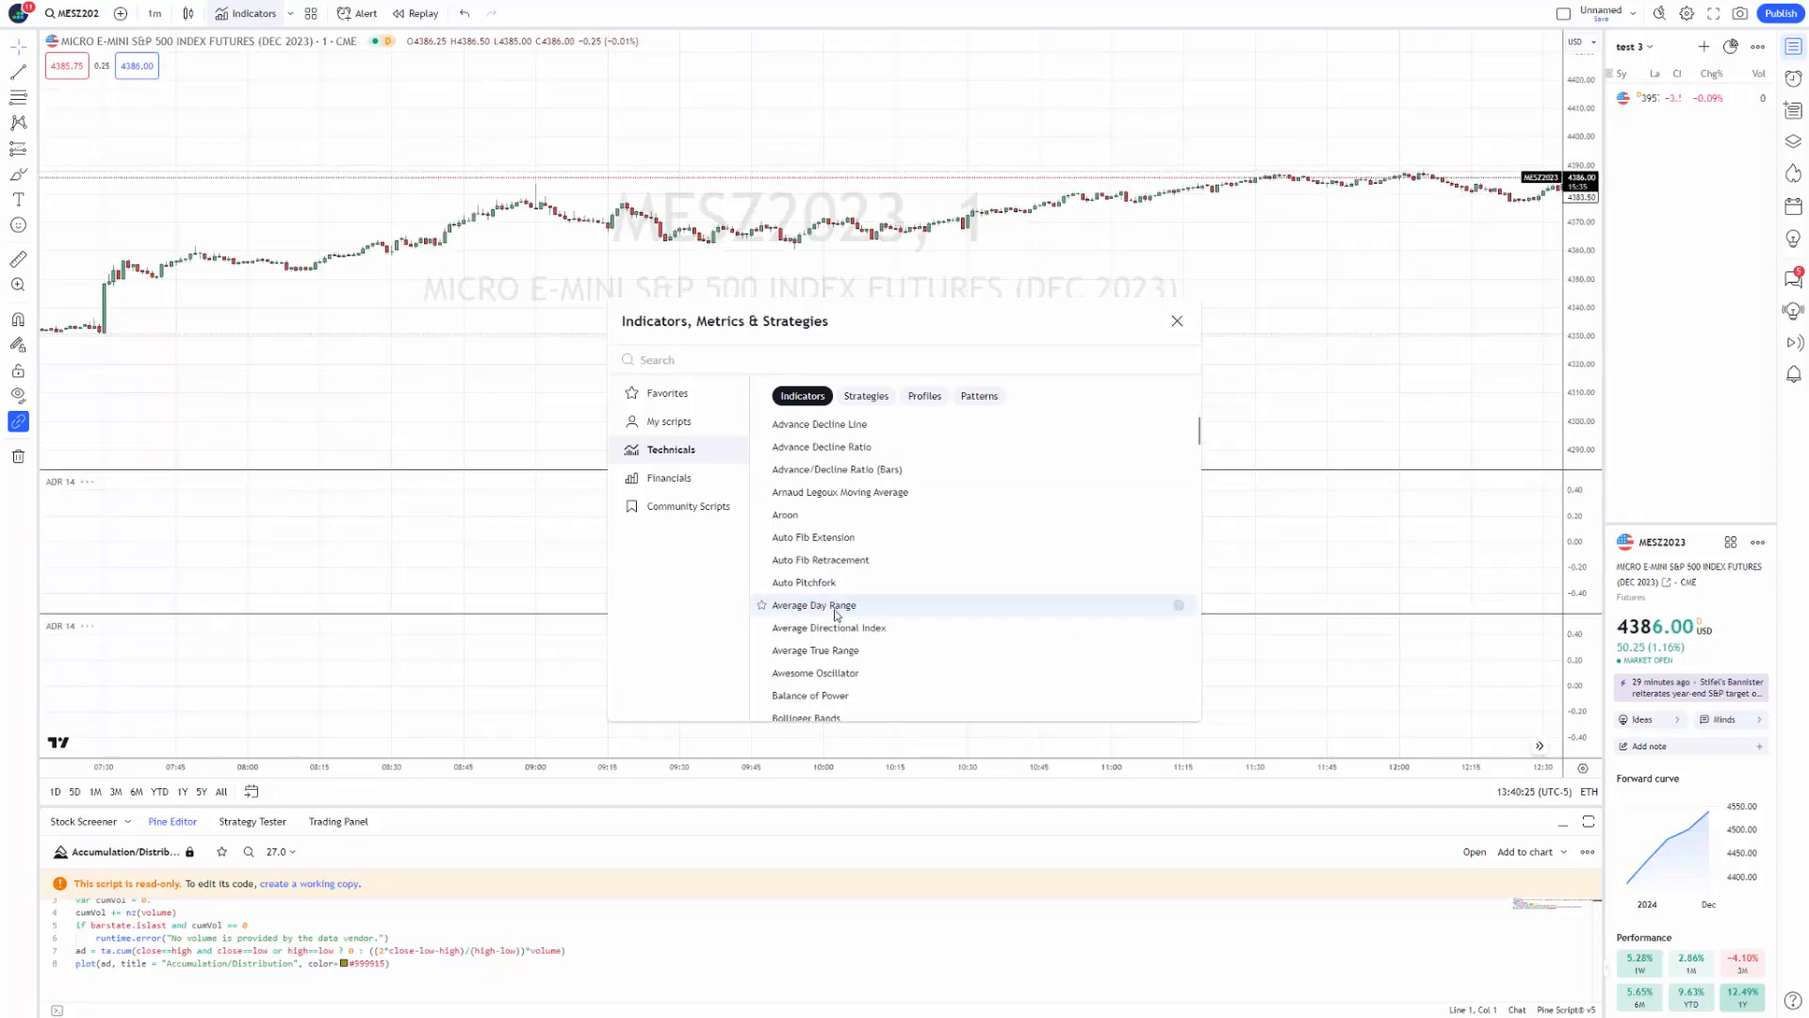
pyautogui.click(1176, 320)
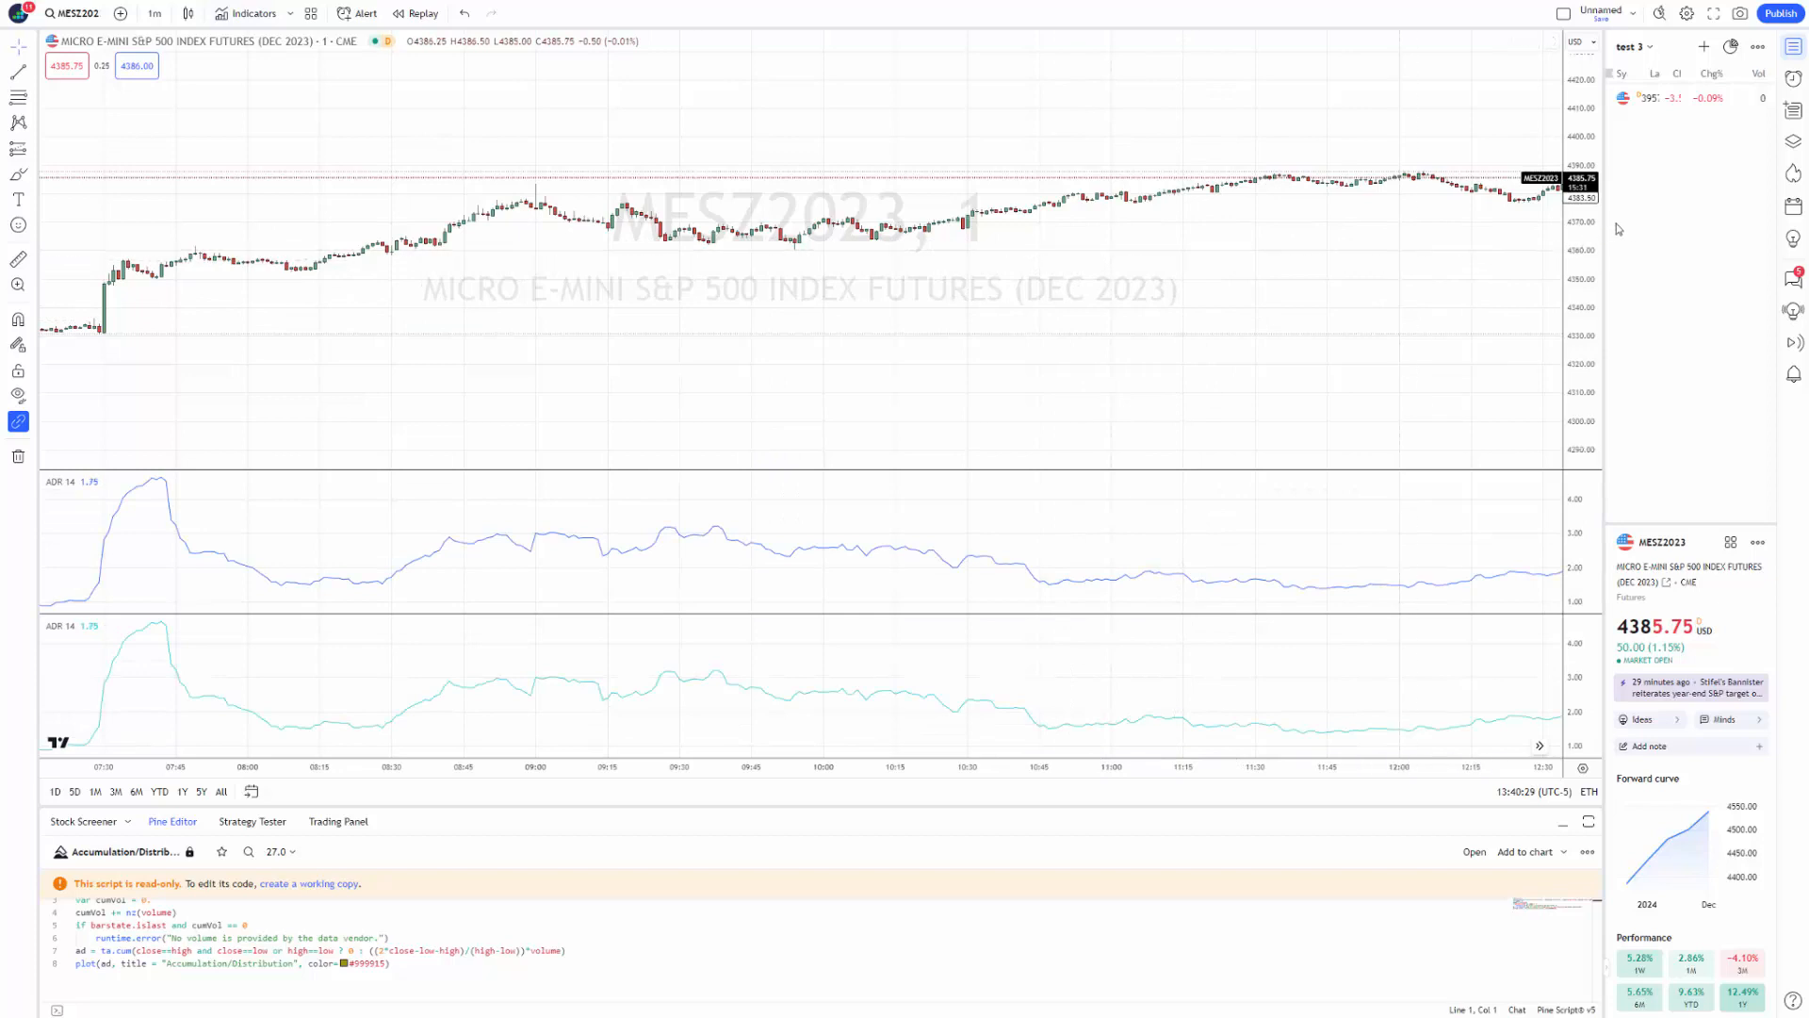
# Open the Object Tree to examine the chart's symbol and the Average Day Range indicators.
pyautogui.click(1795, 143)
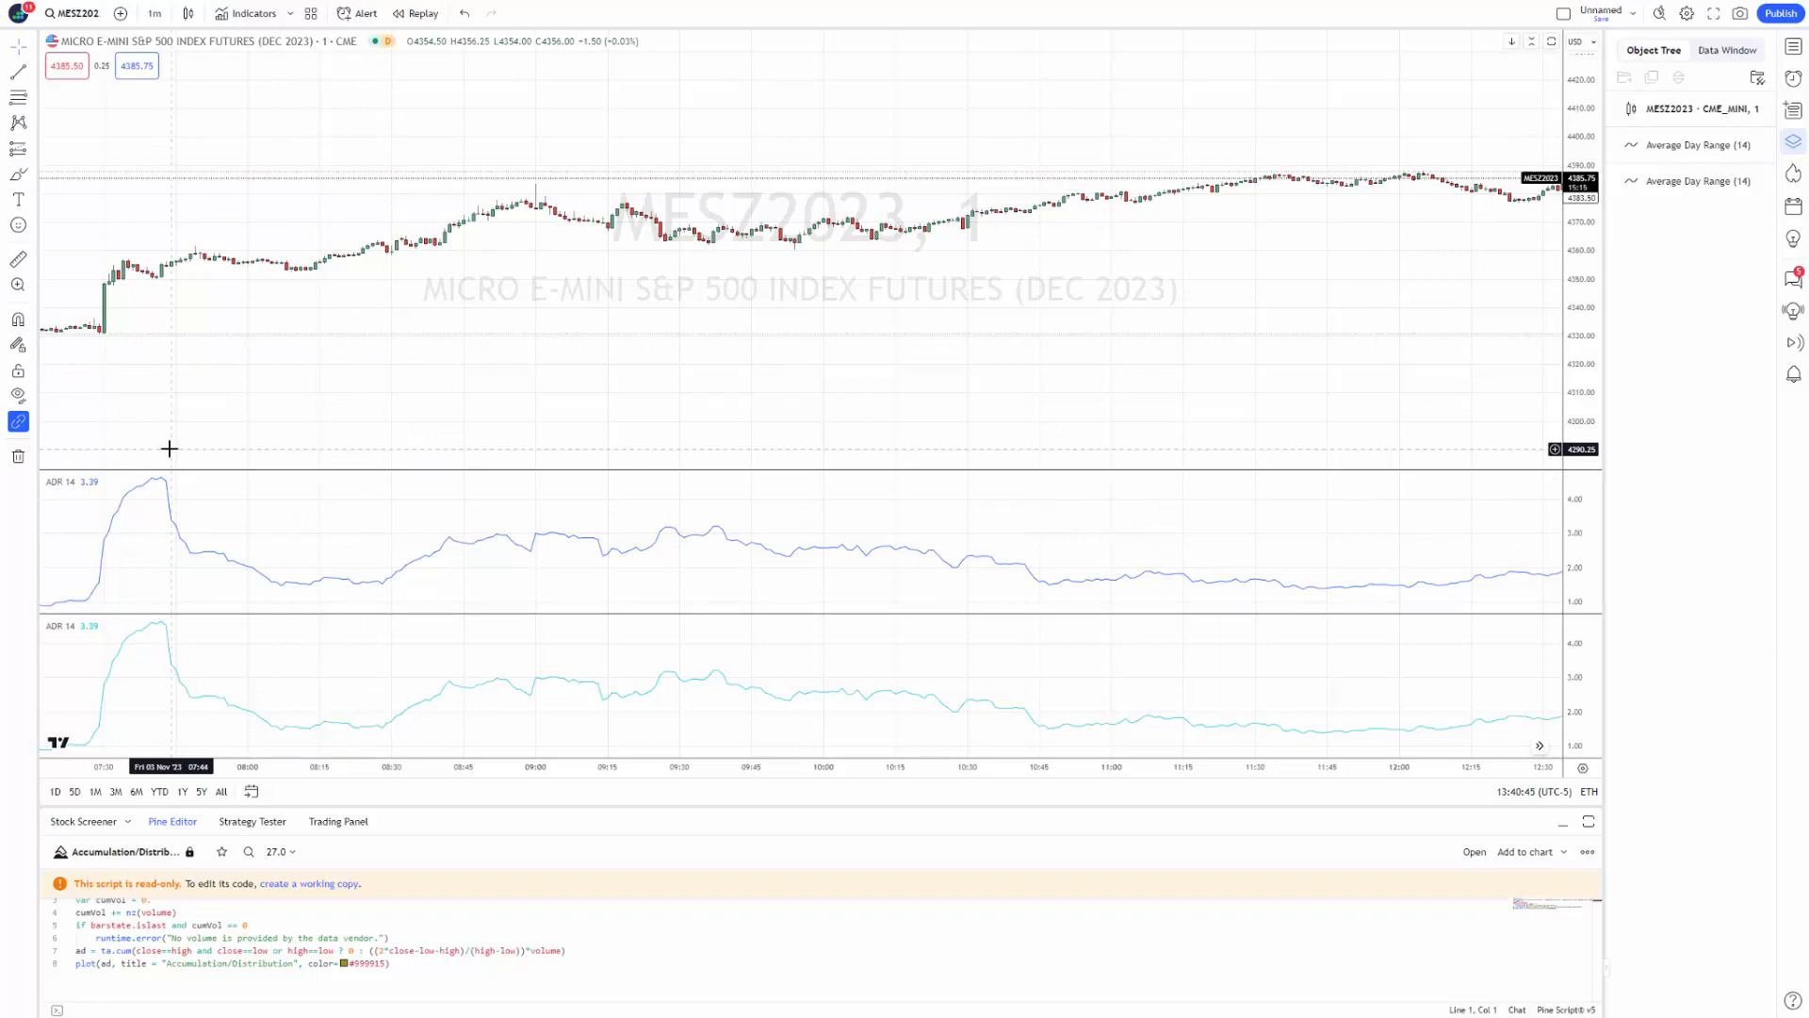
# Collapse the Pine Editor and open the Data Window to view the values of MESZ2023 and its indicators.
pyautogui.click(192, 833)
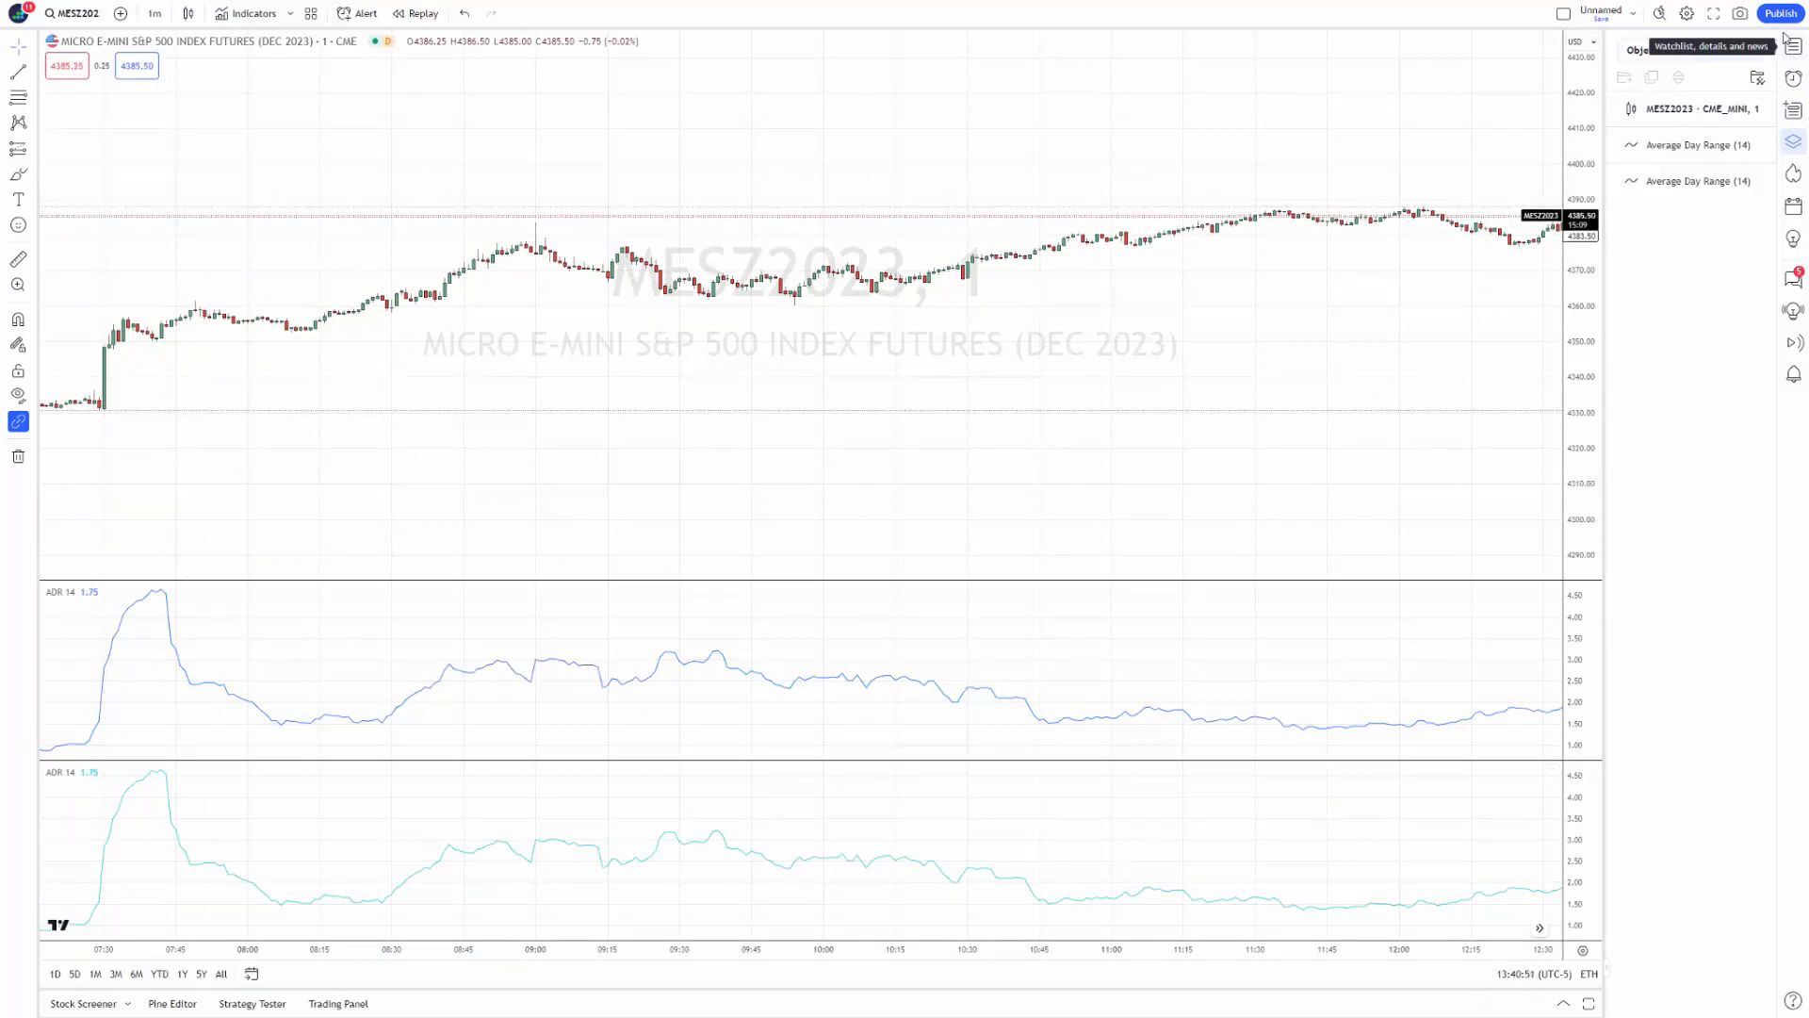
pyautogui.click(1800, 147)
pyautogui.click(1800, 147)
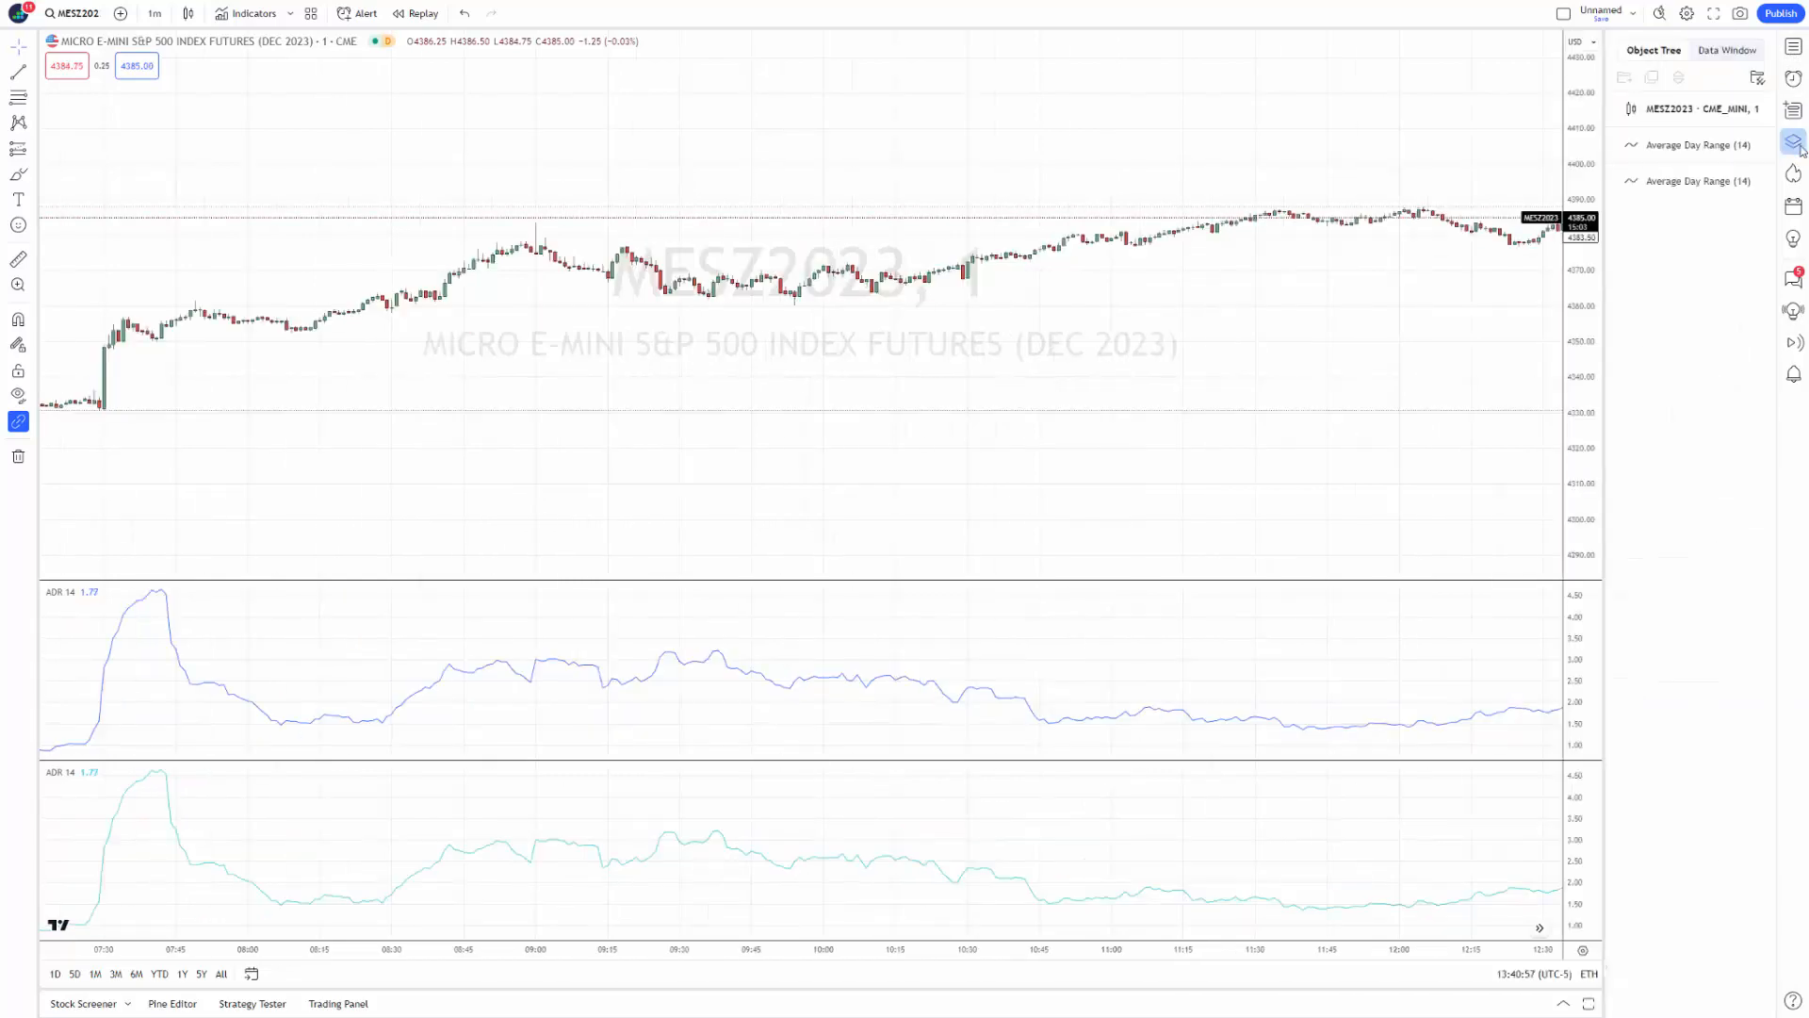
pyautogui.click(1743, 54)
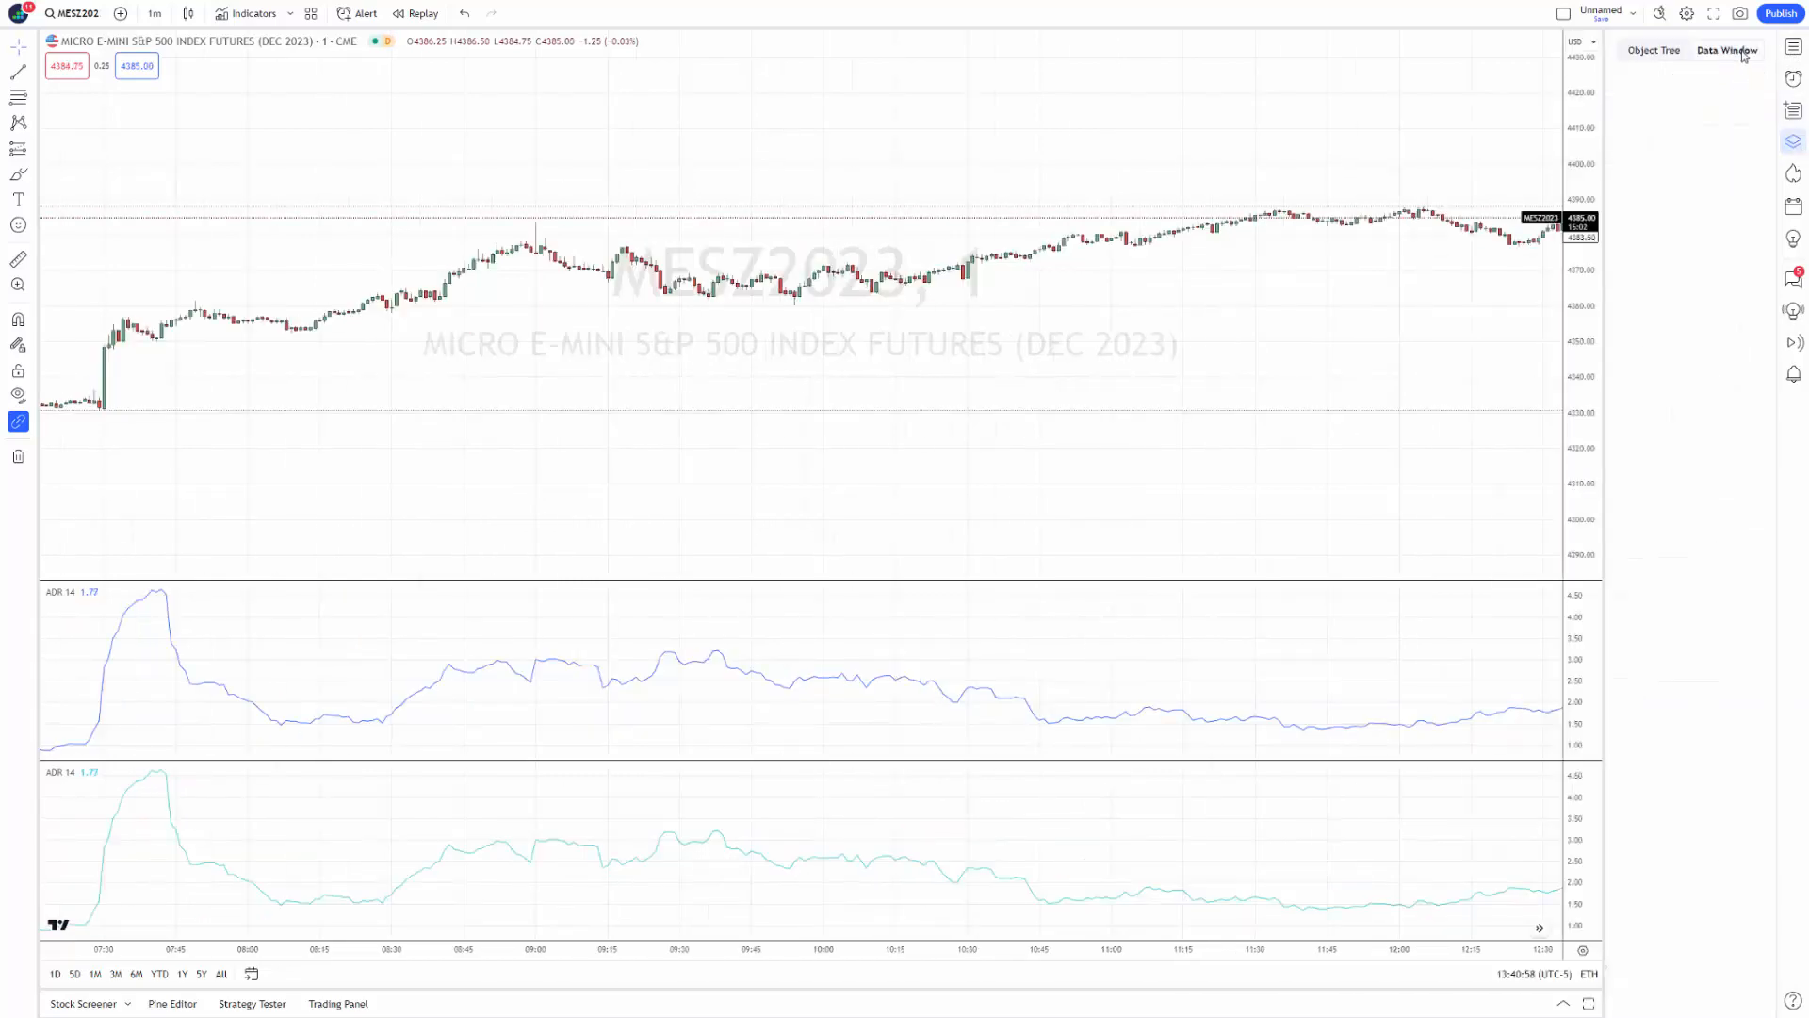
pyautogui.click(1683, 54)
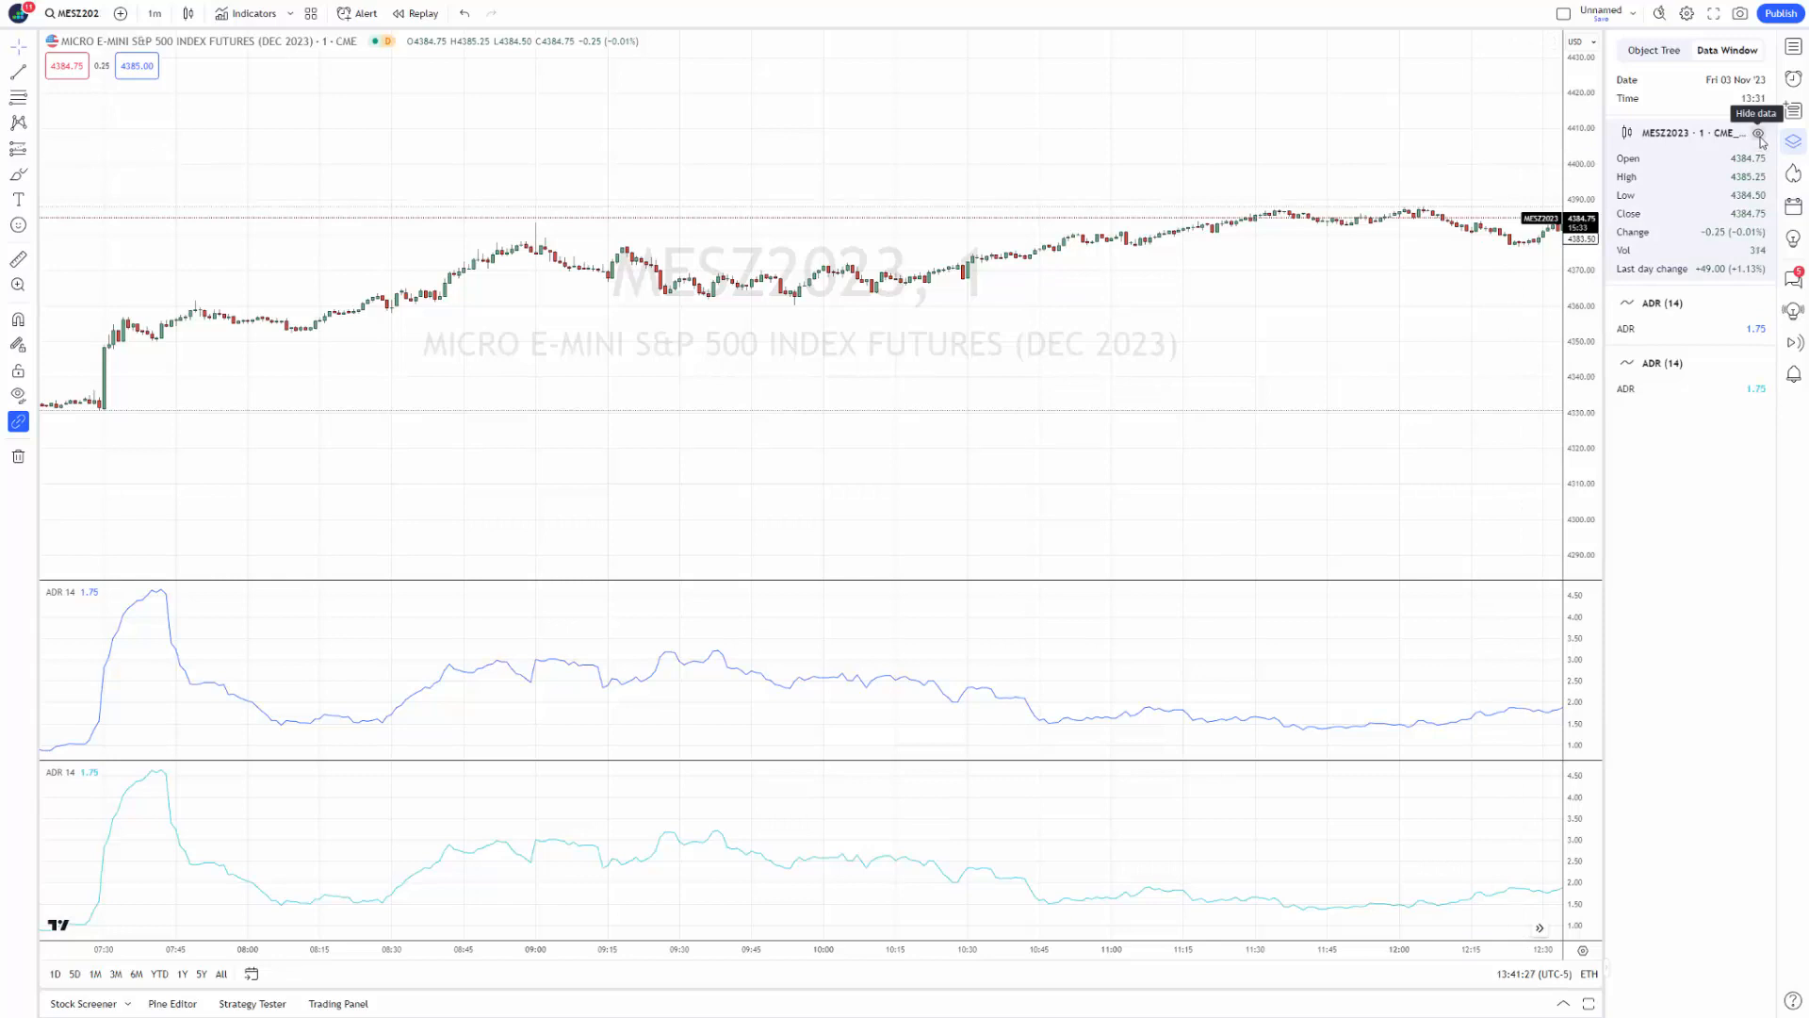
# Hide the MESZ2023 price data through the Data Window and show it again.
pyautogui.click(1758, 134)
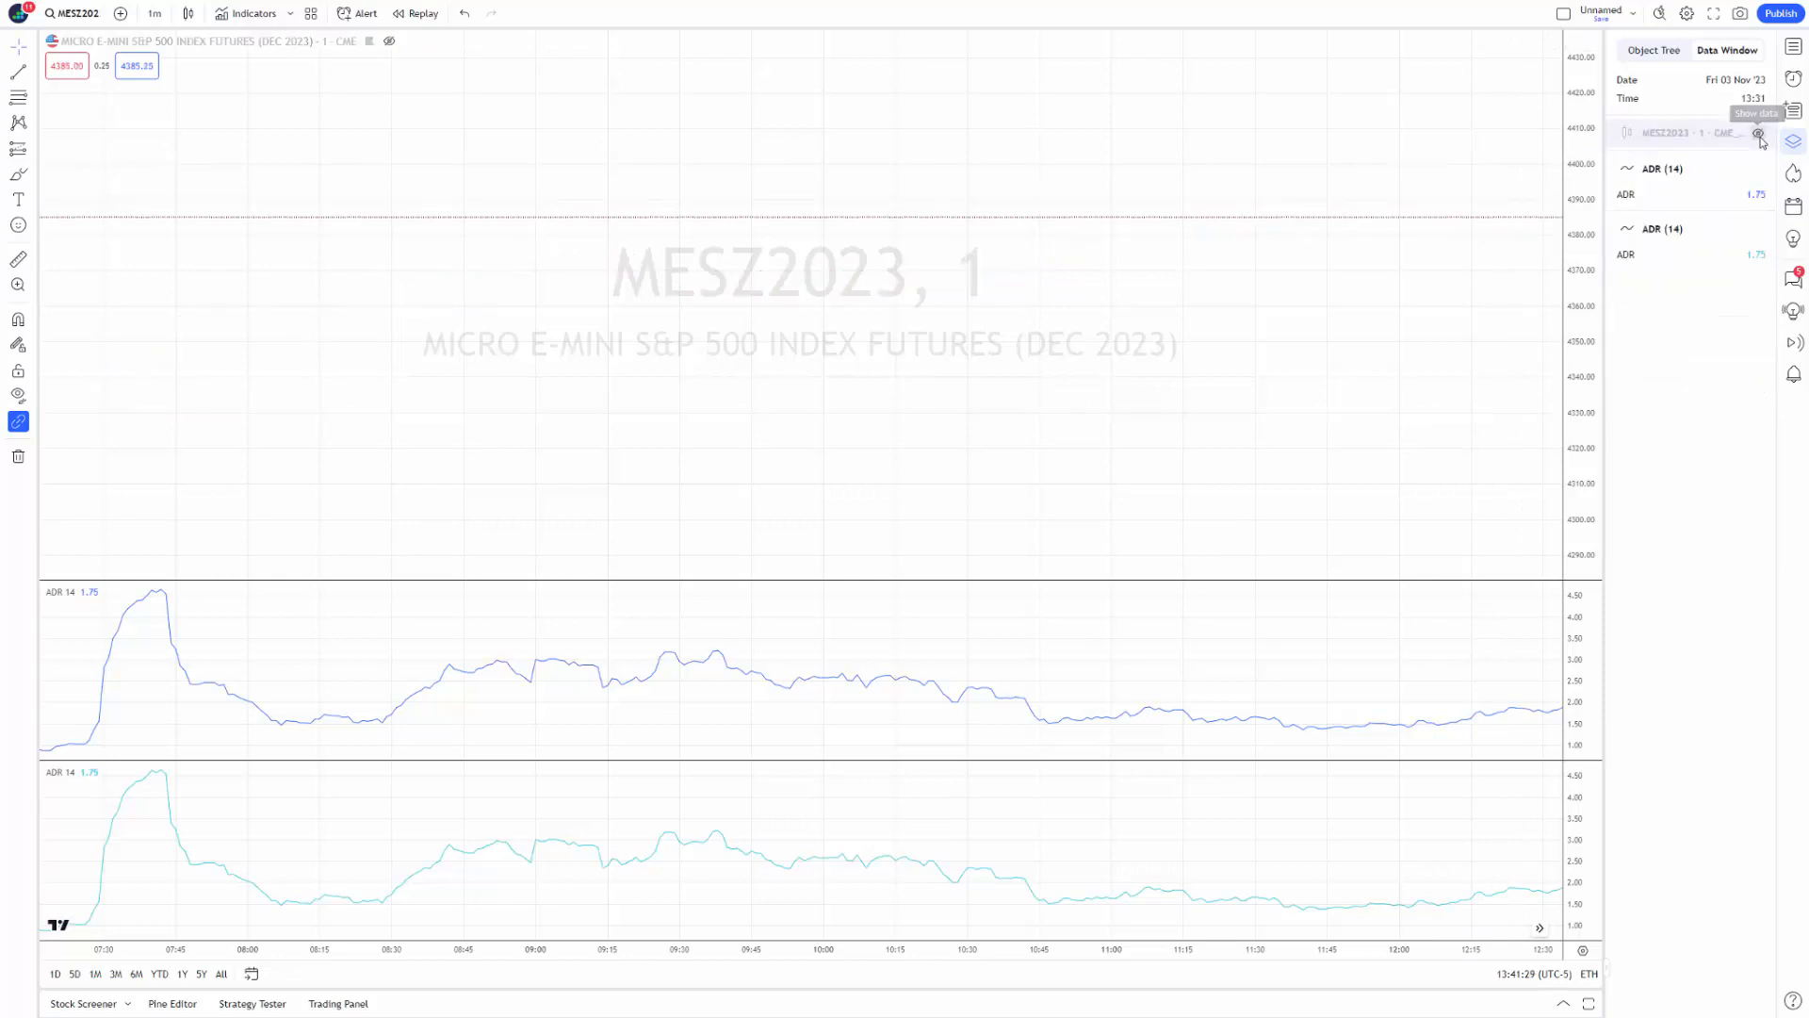
pyautogui.click(1758, 134)
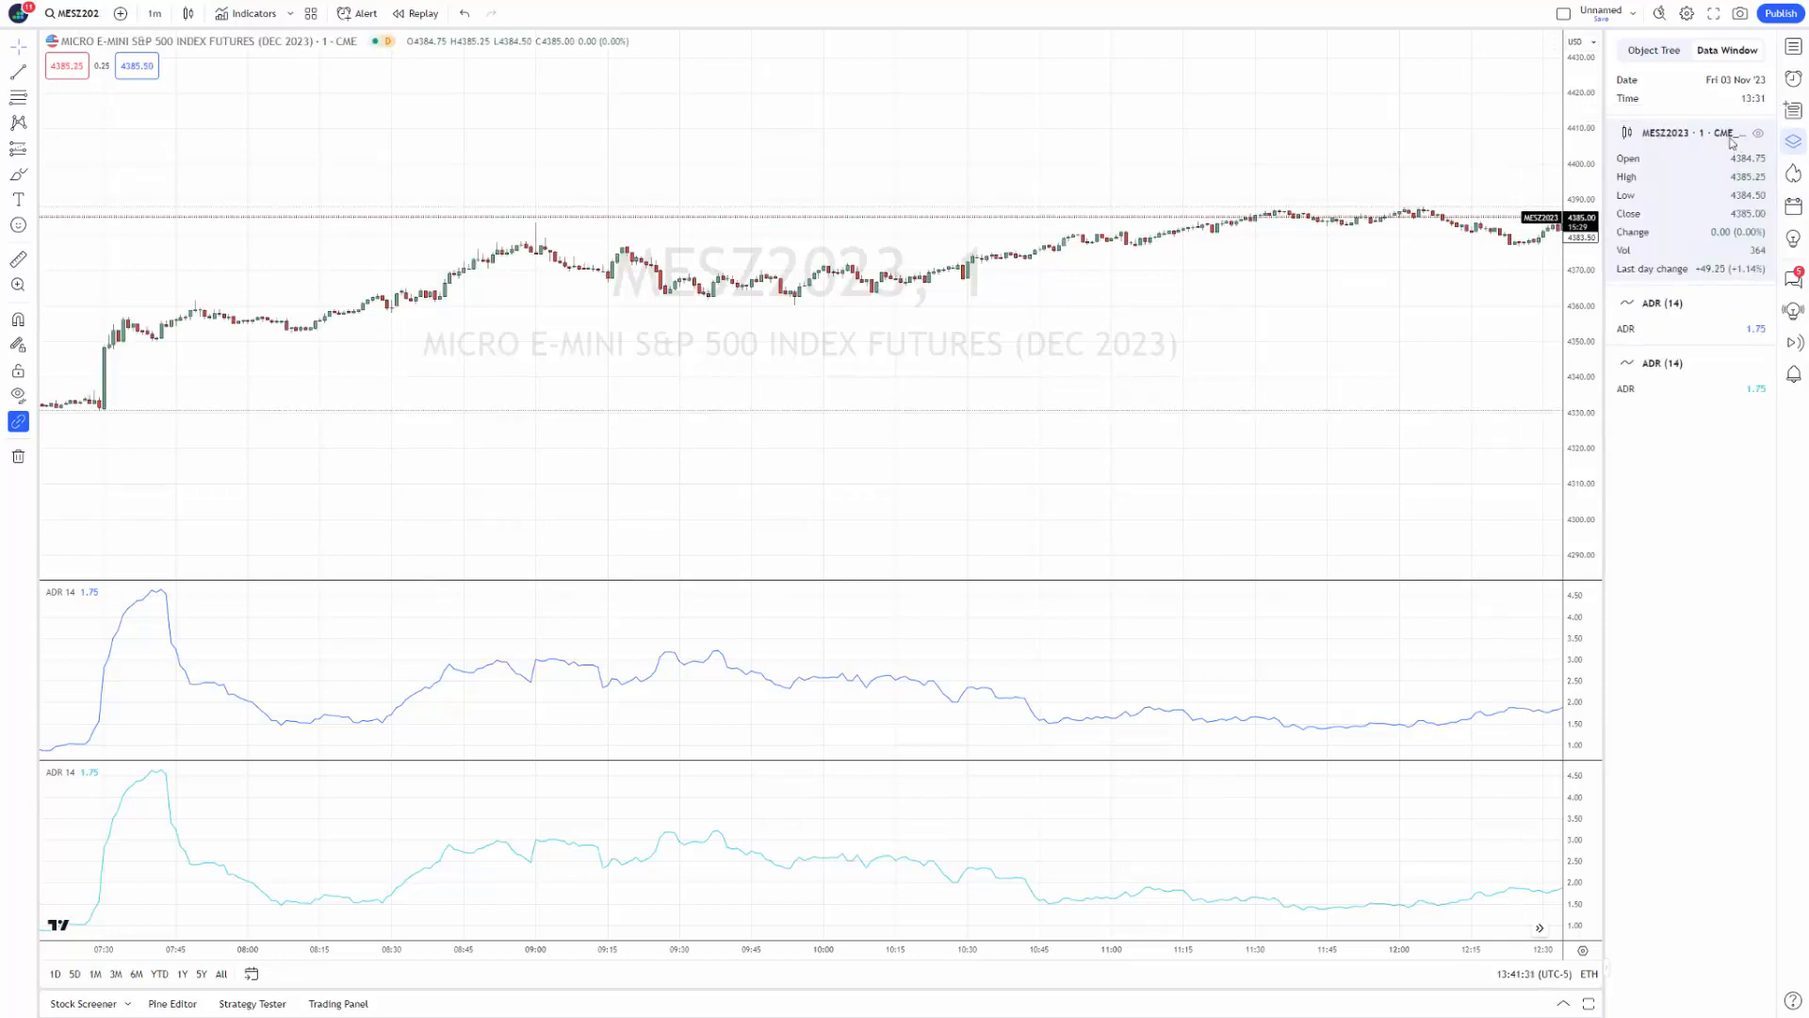
pyautogui.rightClick(1748, 140)
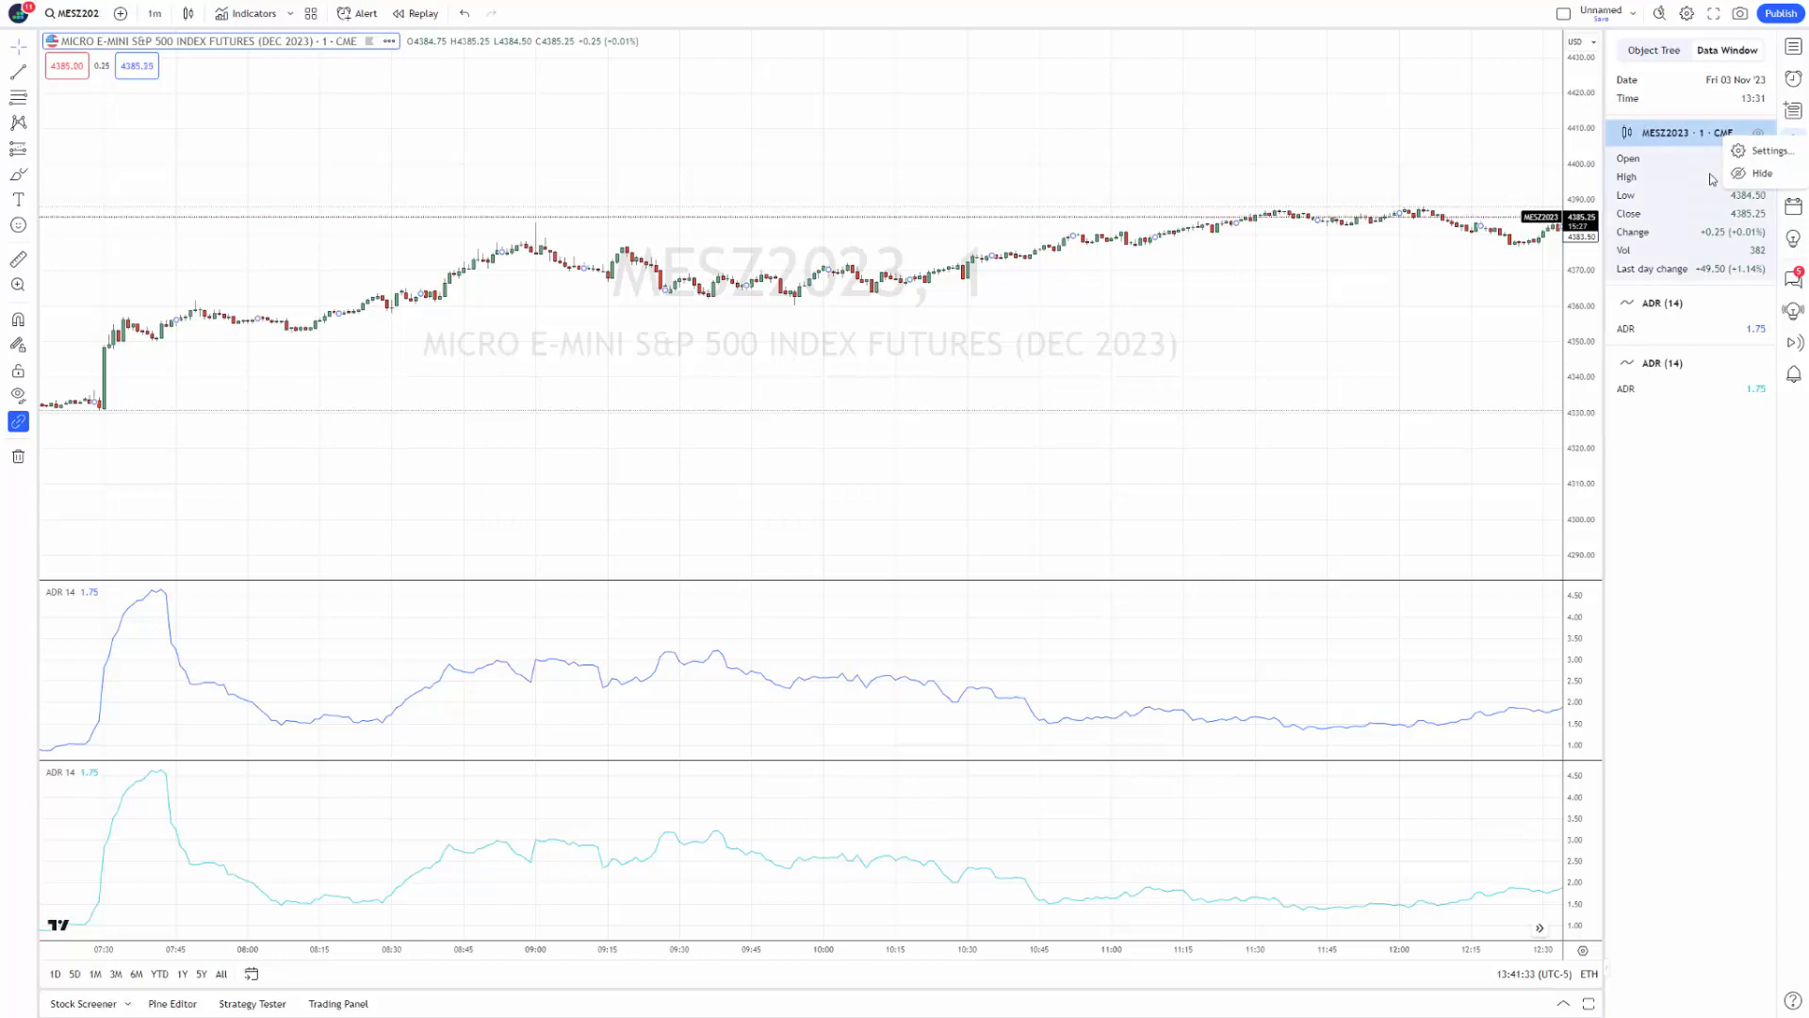
pyautogui.click(1713, 179)
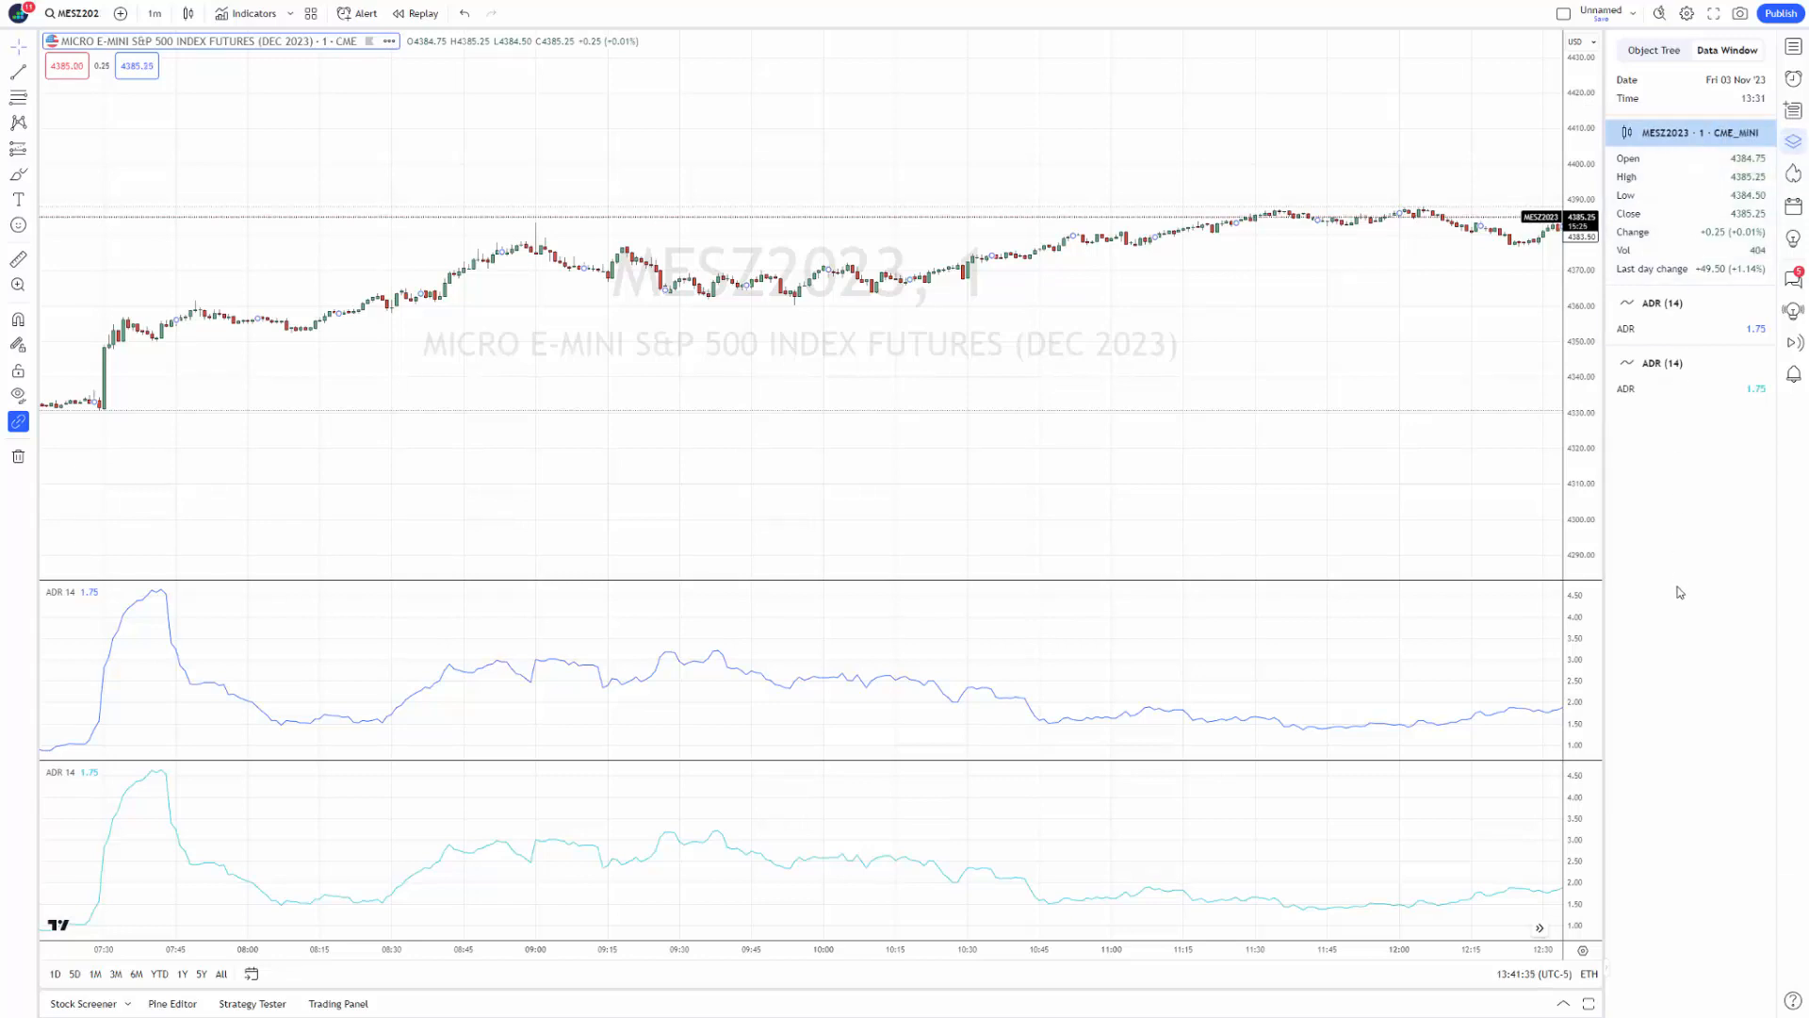
pyautogui.click(1759, 134)
pyautogui.click(1759, 134)
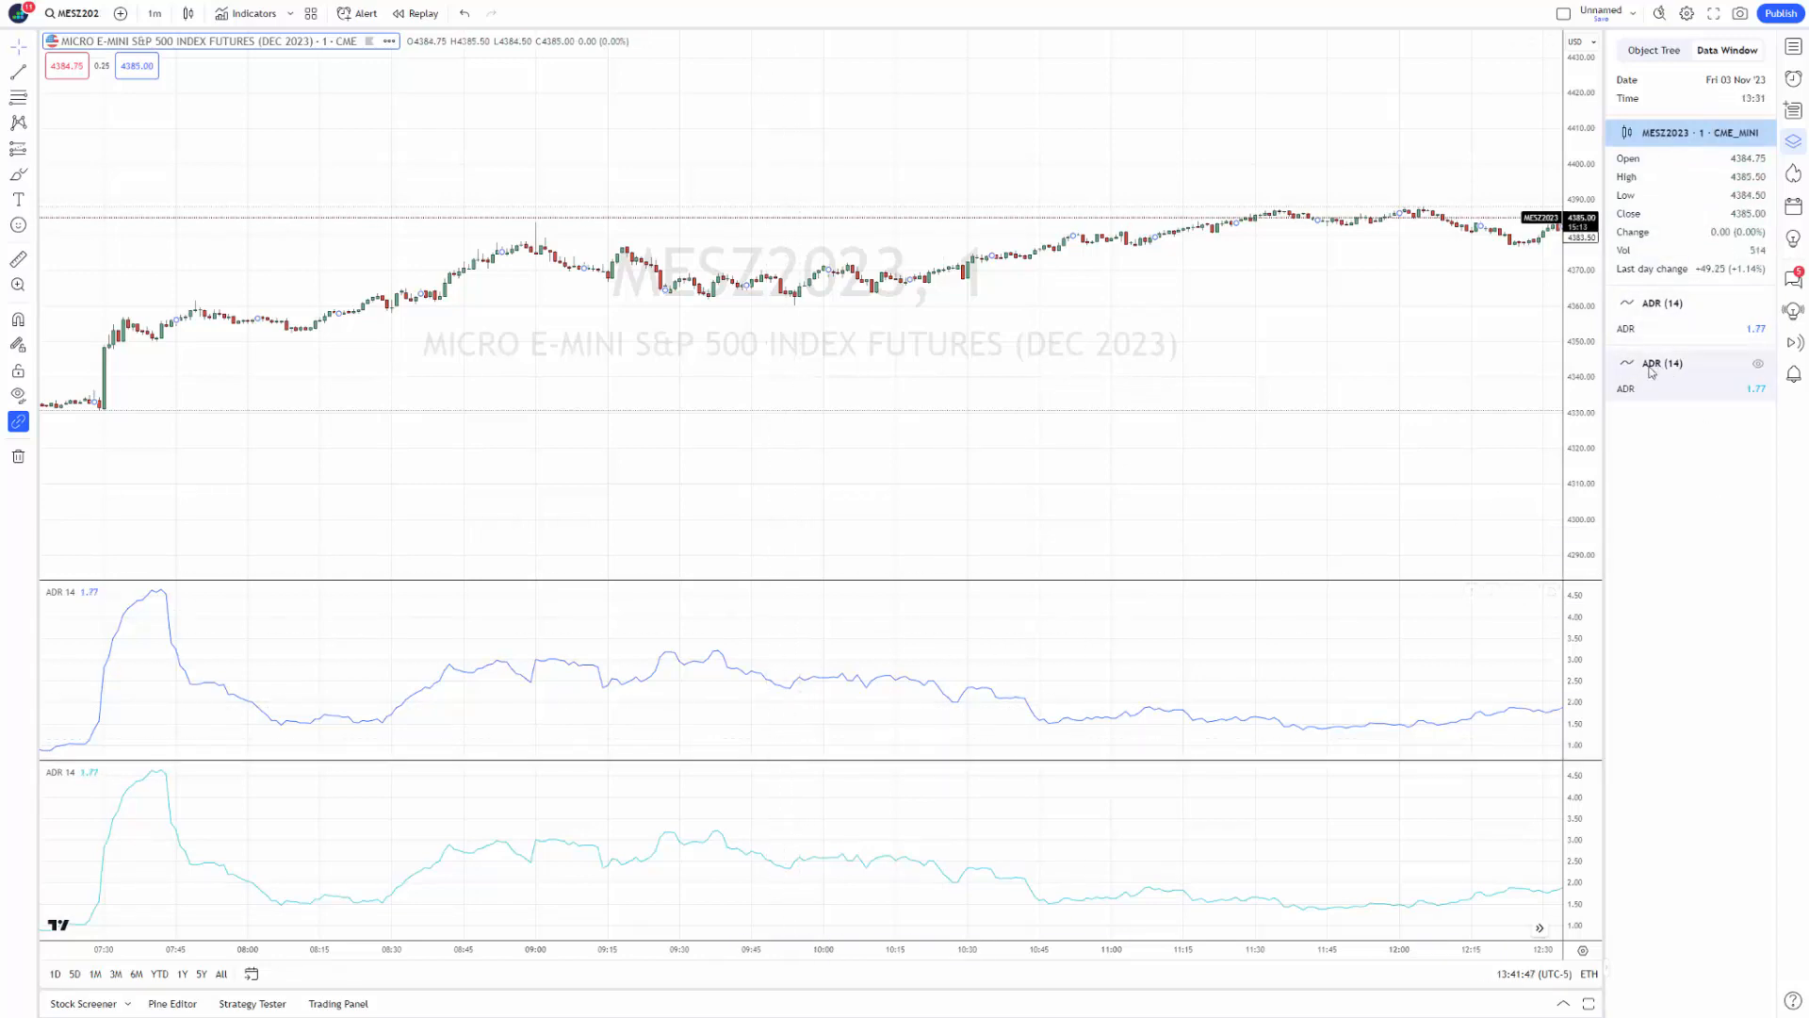
# Hide each of the two ADR (14) indicators through the Data Window and show them again.
pyautogui.click(1759, 364)
pyautogui.click(1758, 364)
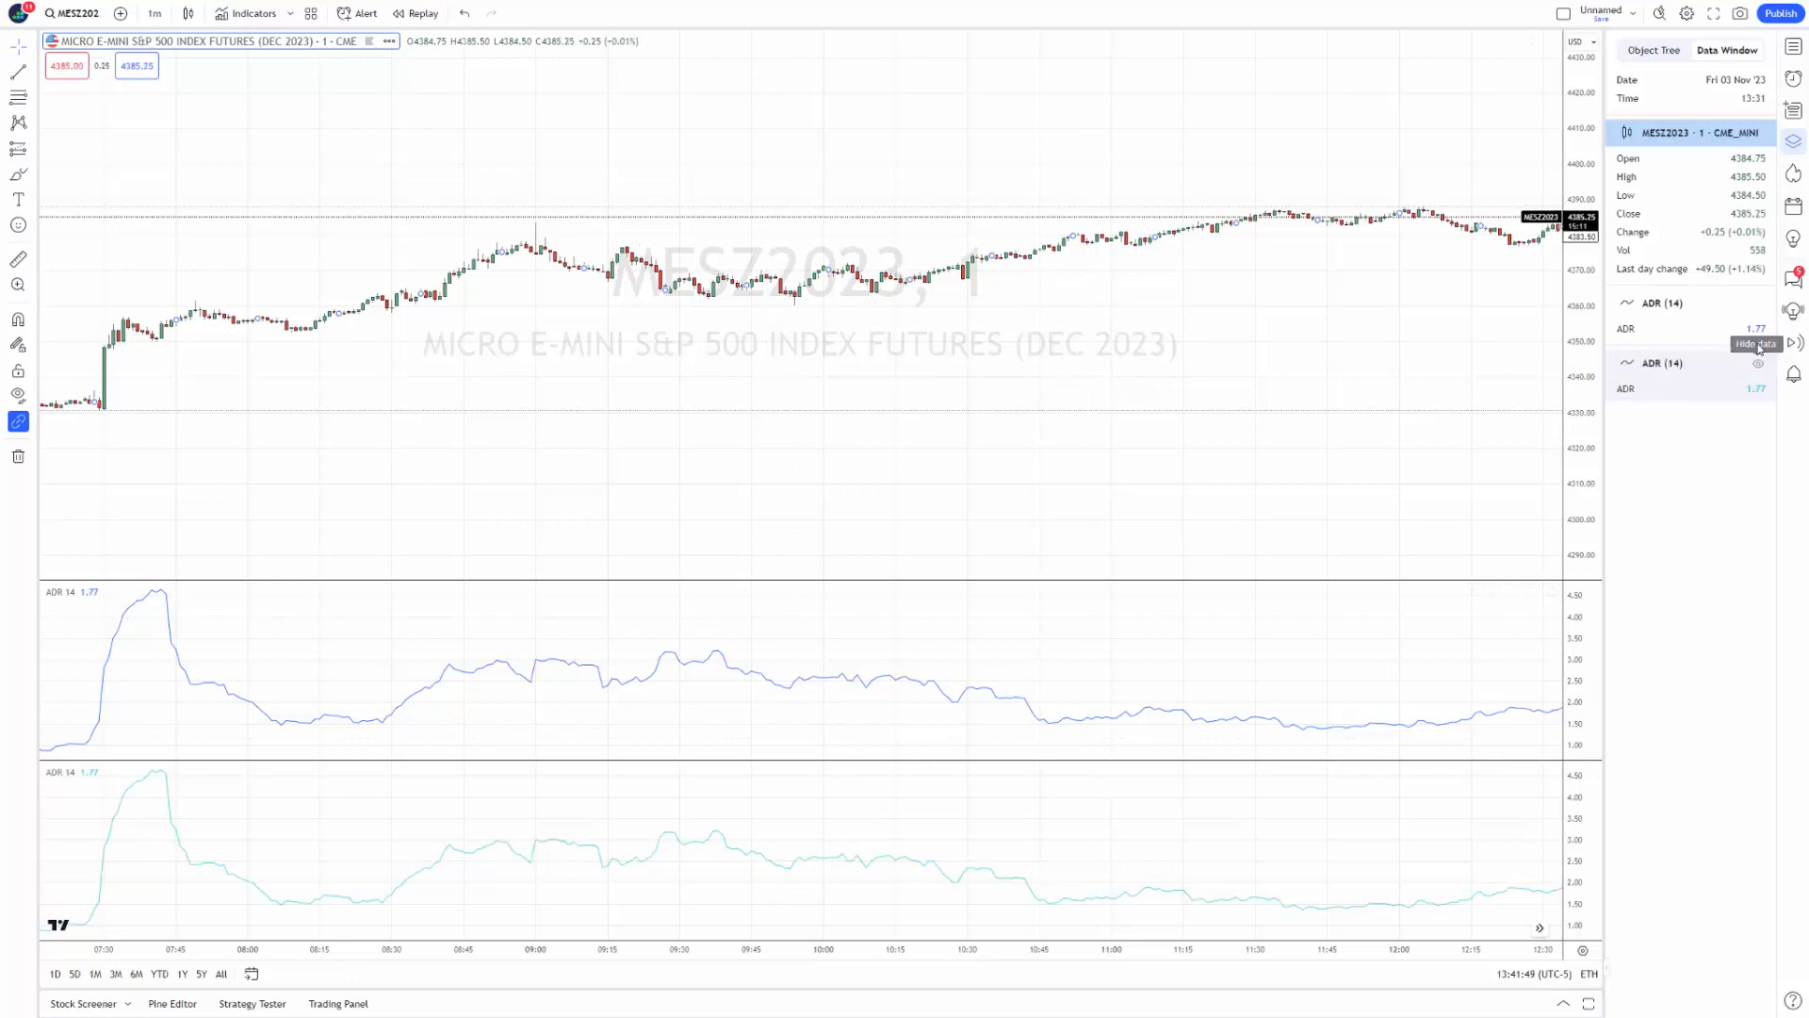
pyautogui.click(1759, 306)
pyautogui.click(1759, 306)
# Remove the upper ADR (14) indicator from the chart through its options in the Data Window.
pyautogui.rightClick(1717, 308)
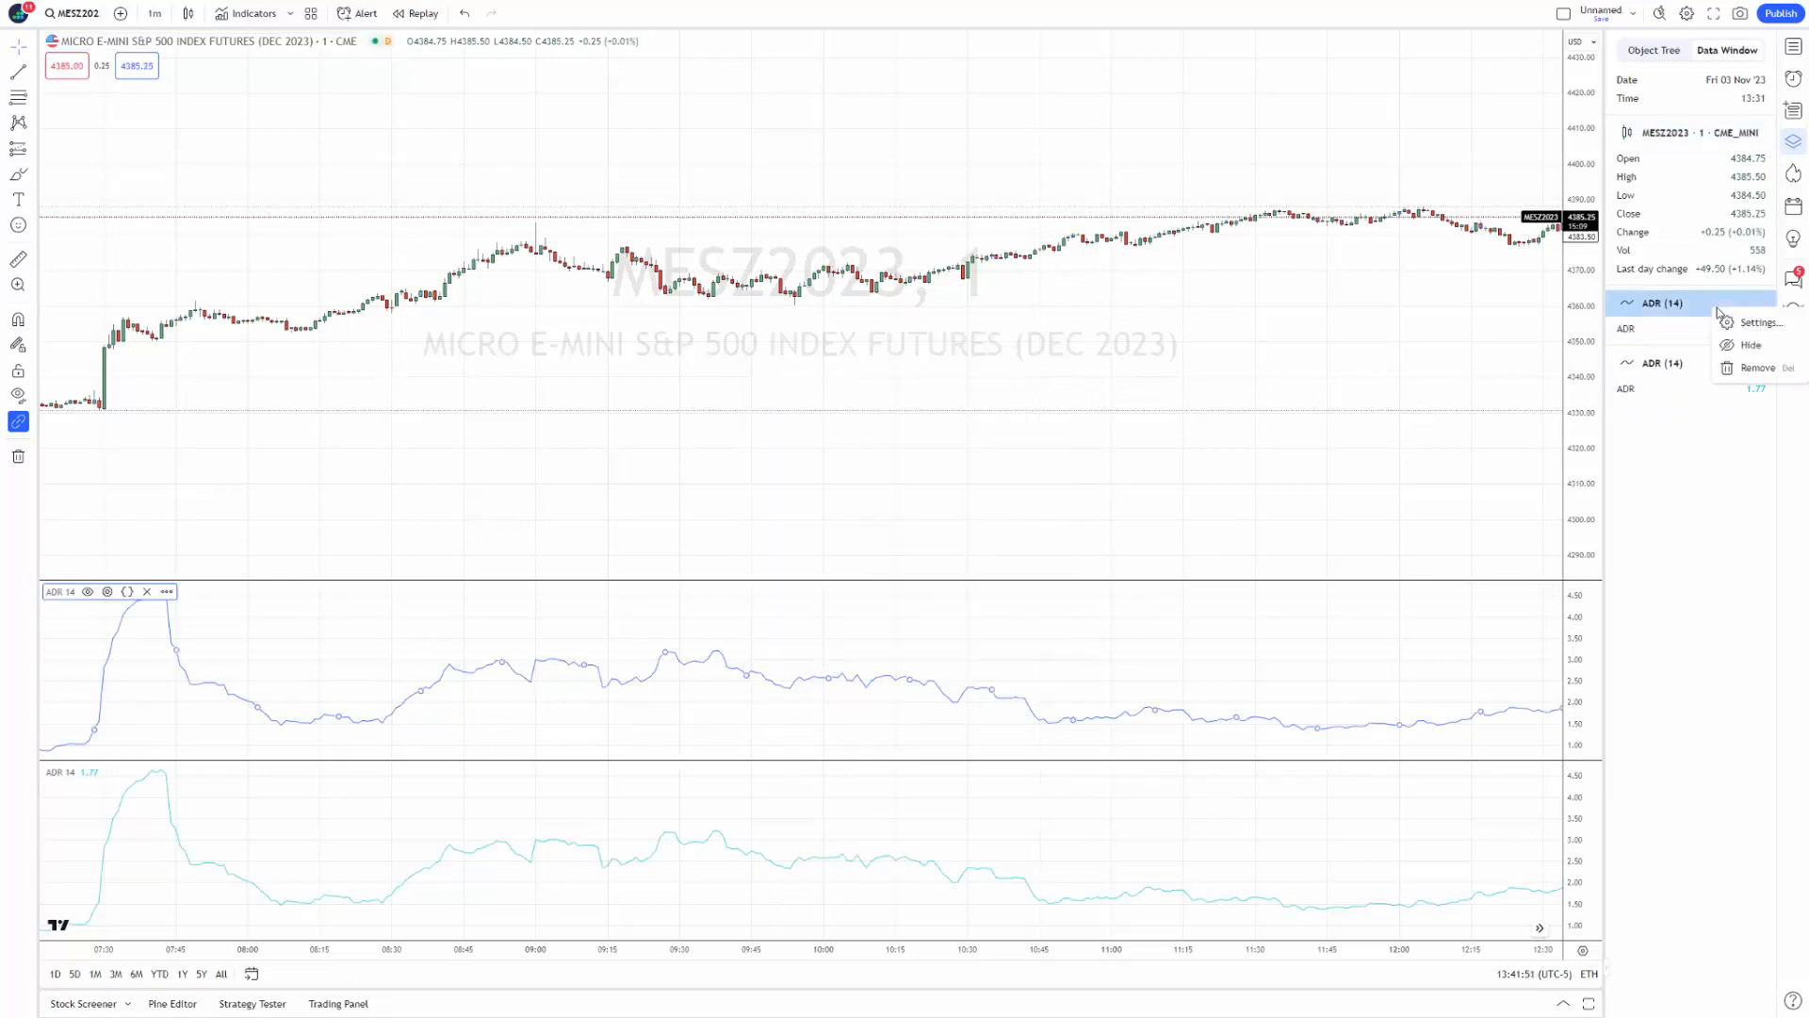
pyautogui.rightClick(1669, 204)
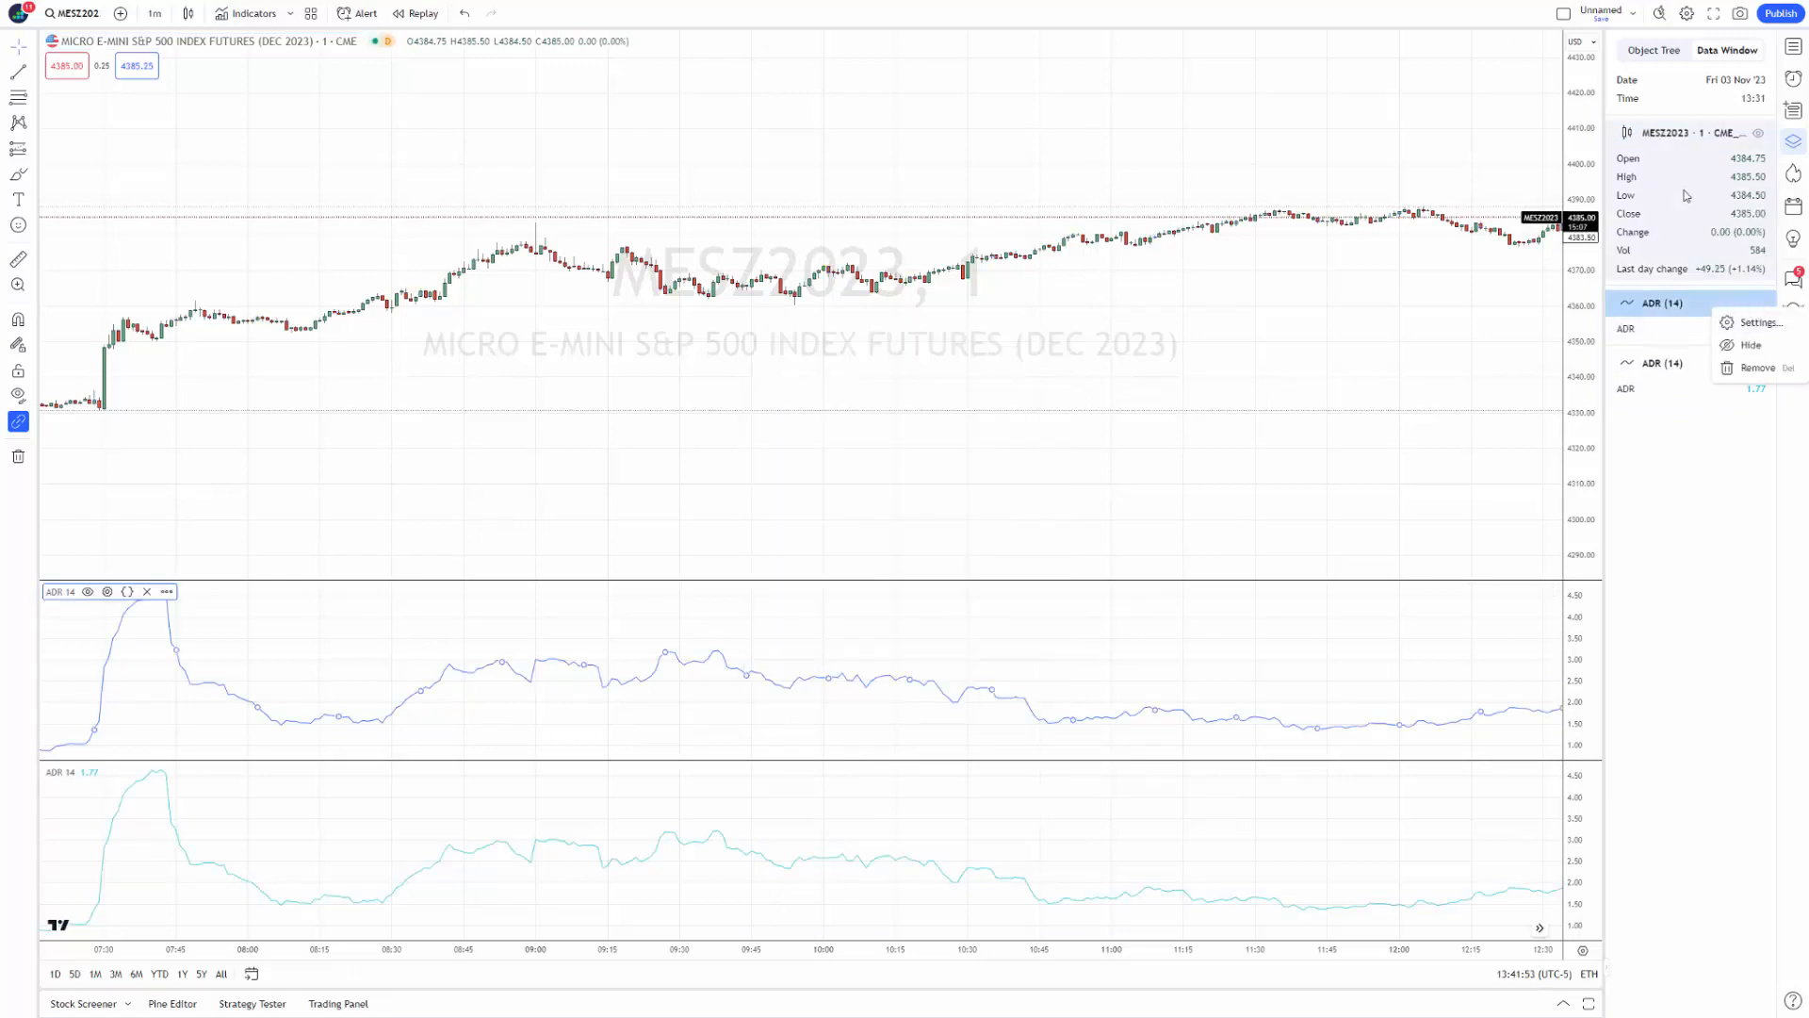
pyautogui.rightClick(1666, 325)
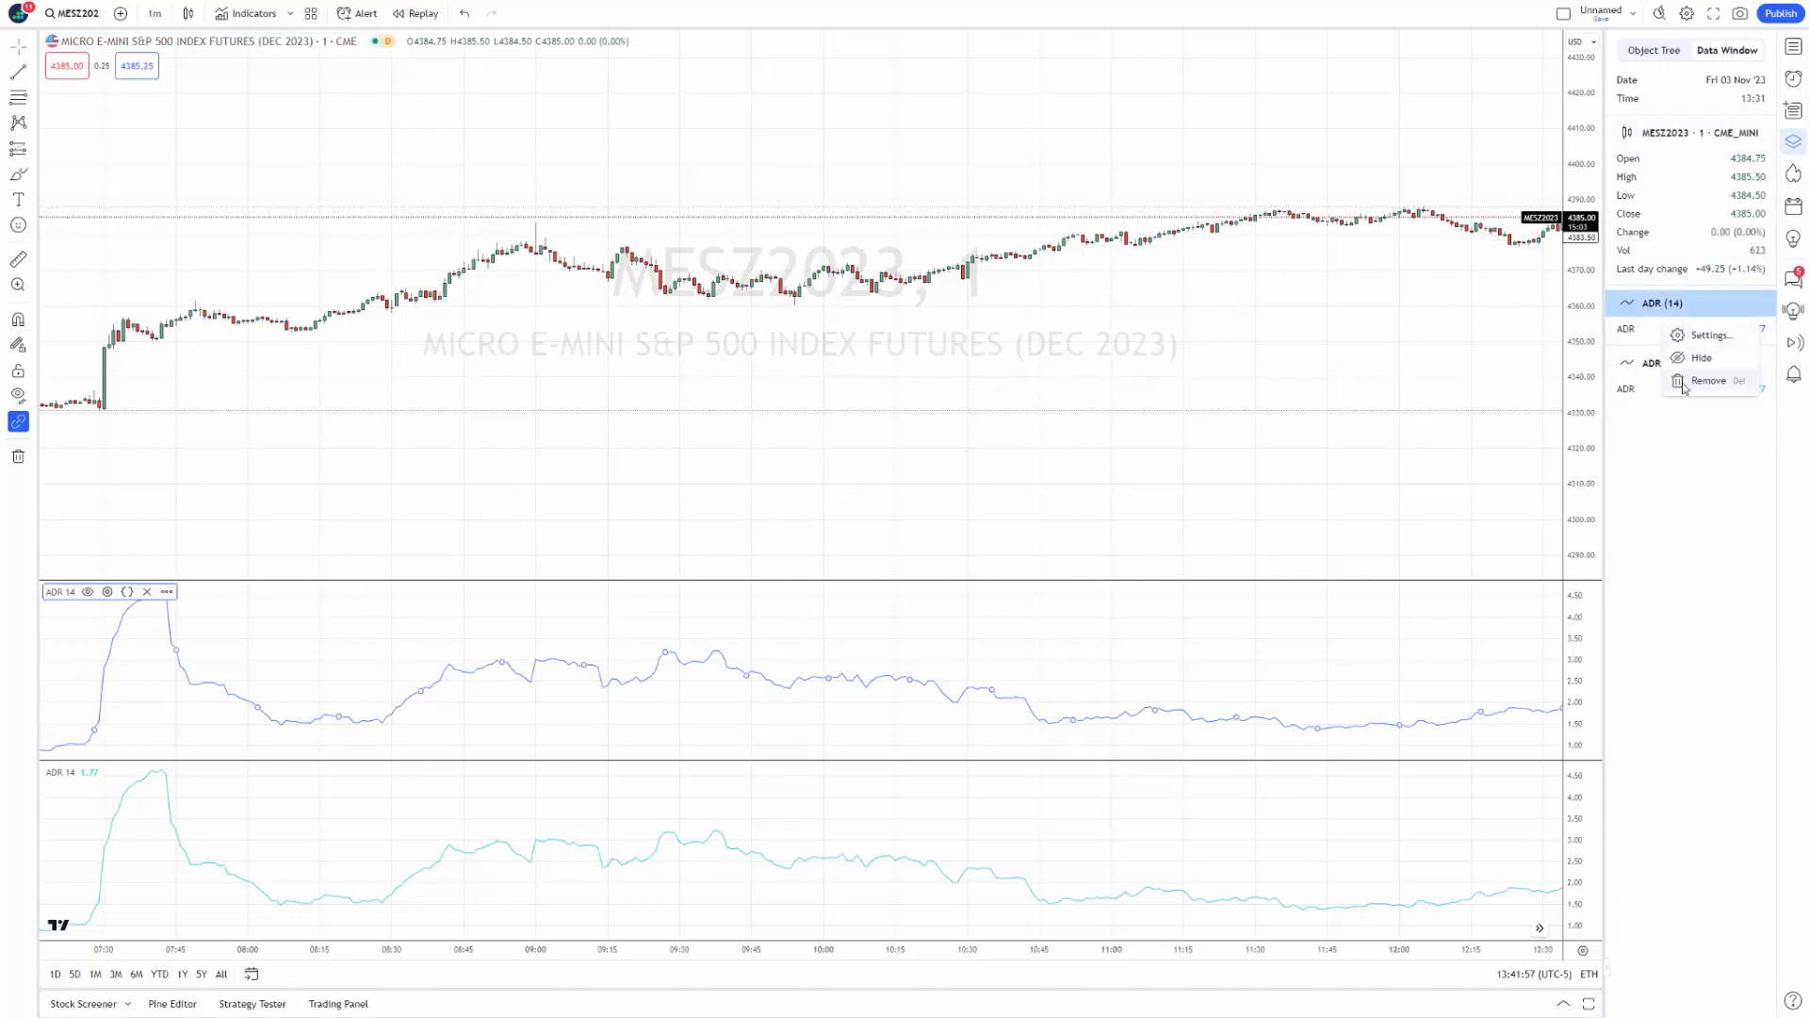
pyautogui.click(1708, 380)
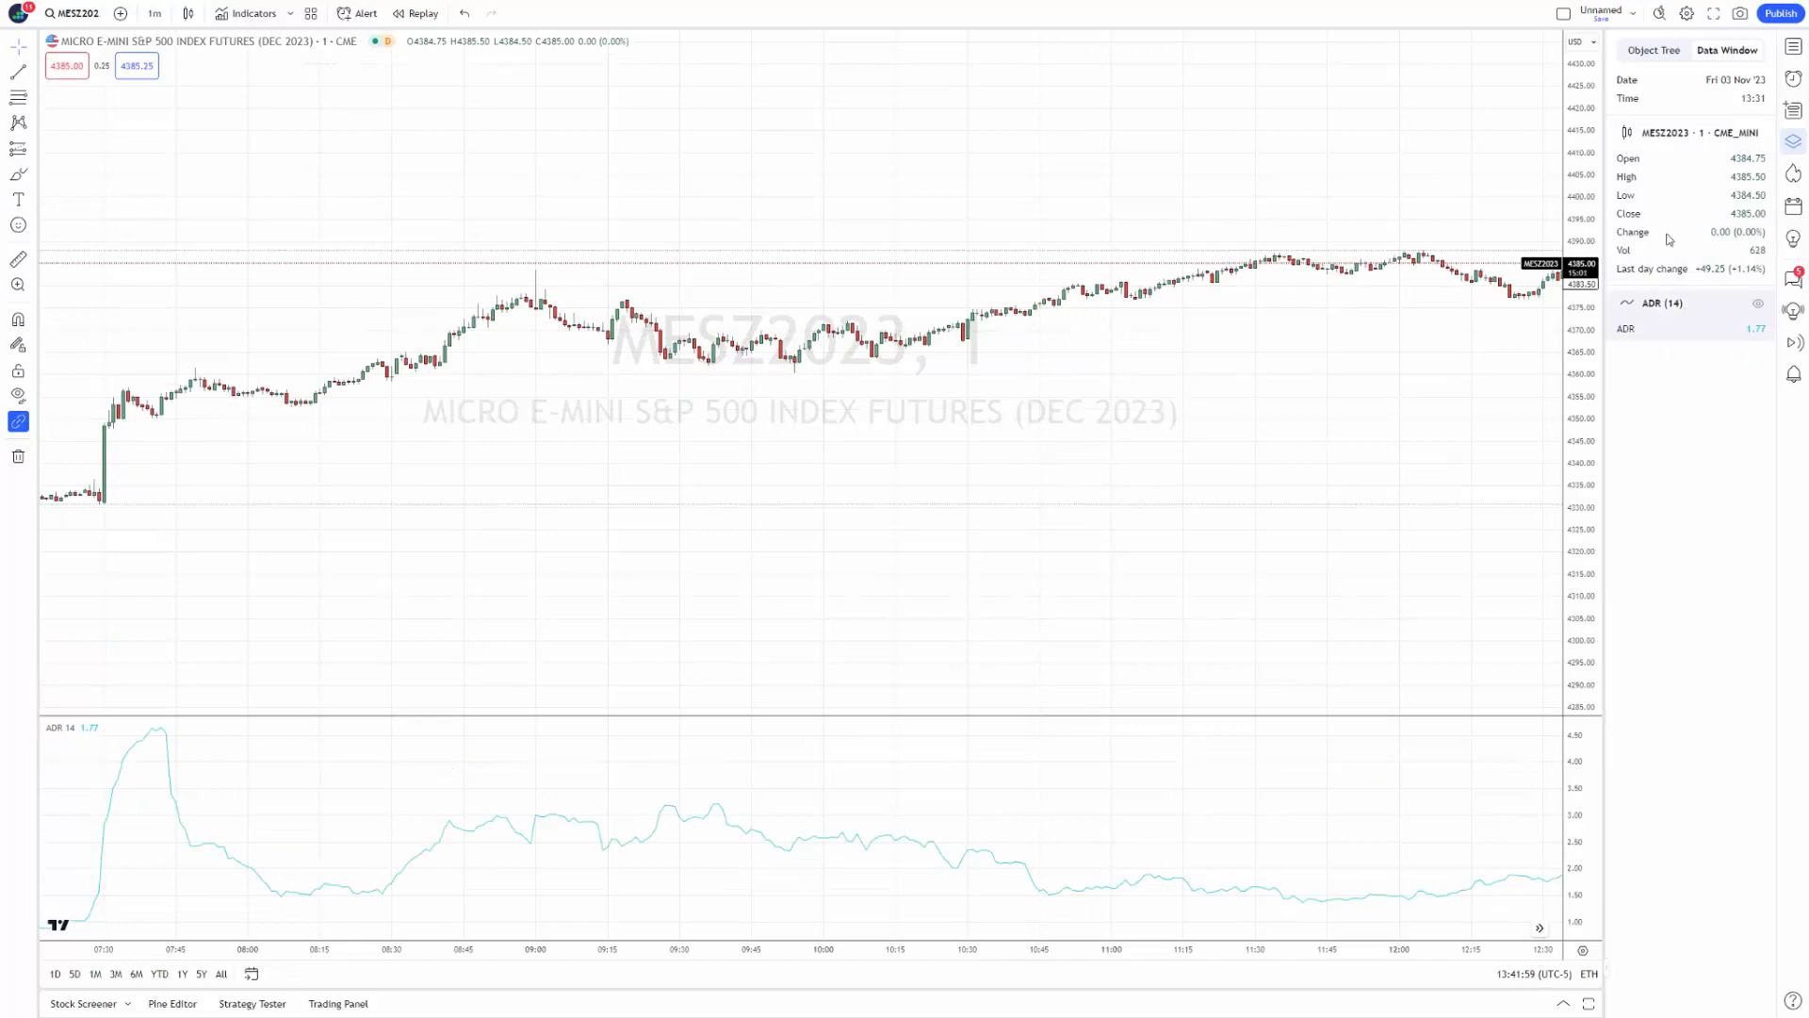
# Compare the Object Tree with the Data Window, selecting the MESZ2023 symbol and the remaining Average Day Range indicator.
pyautogui.click(1654, 55)
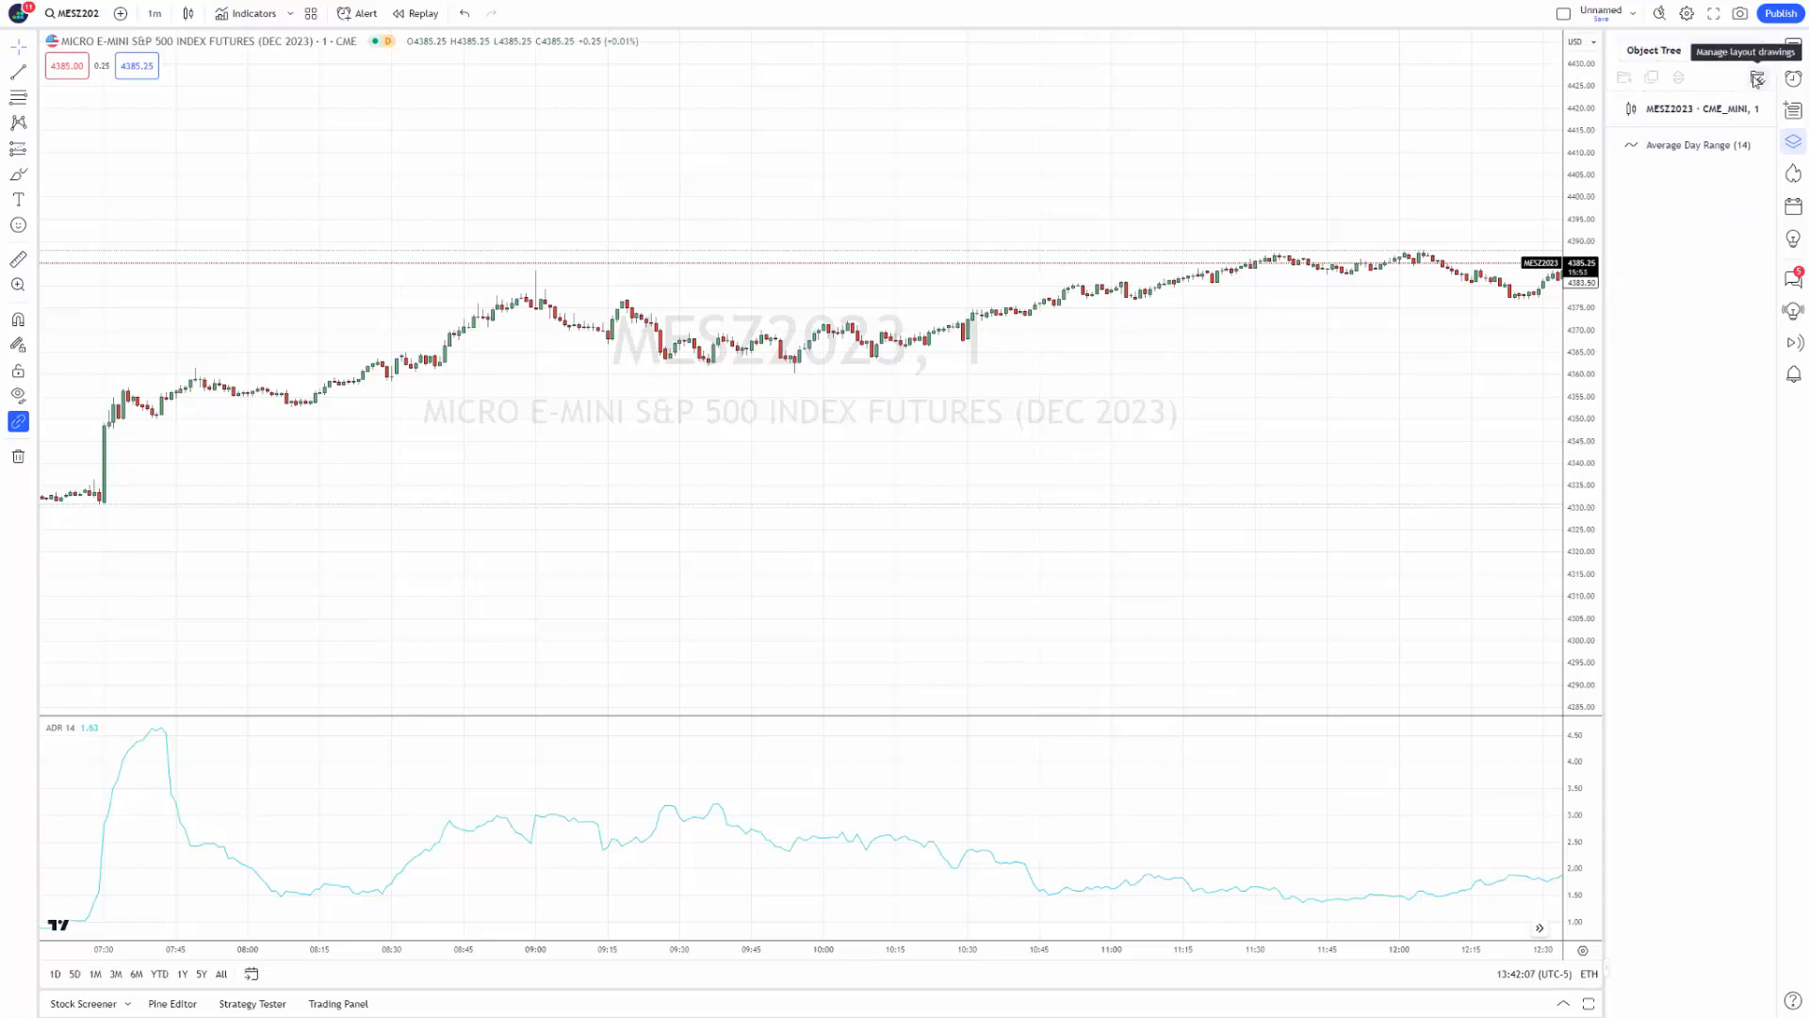
pyautogui.click(1672, 112)
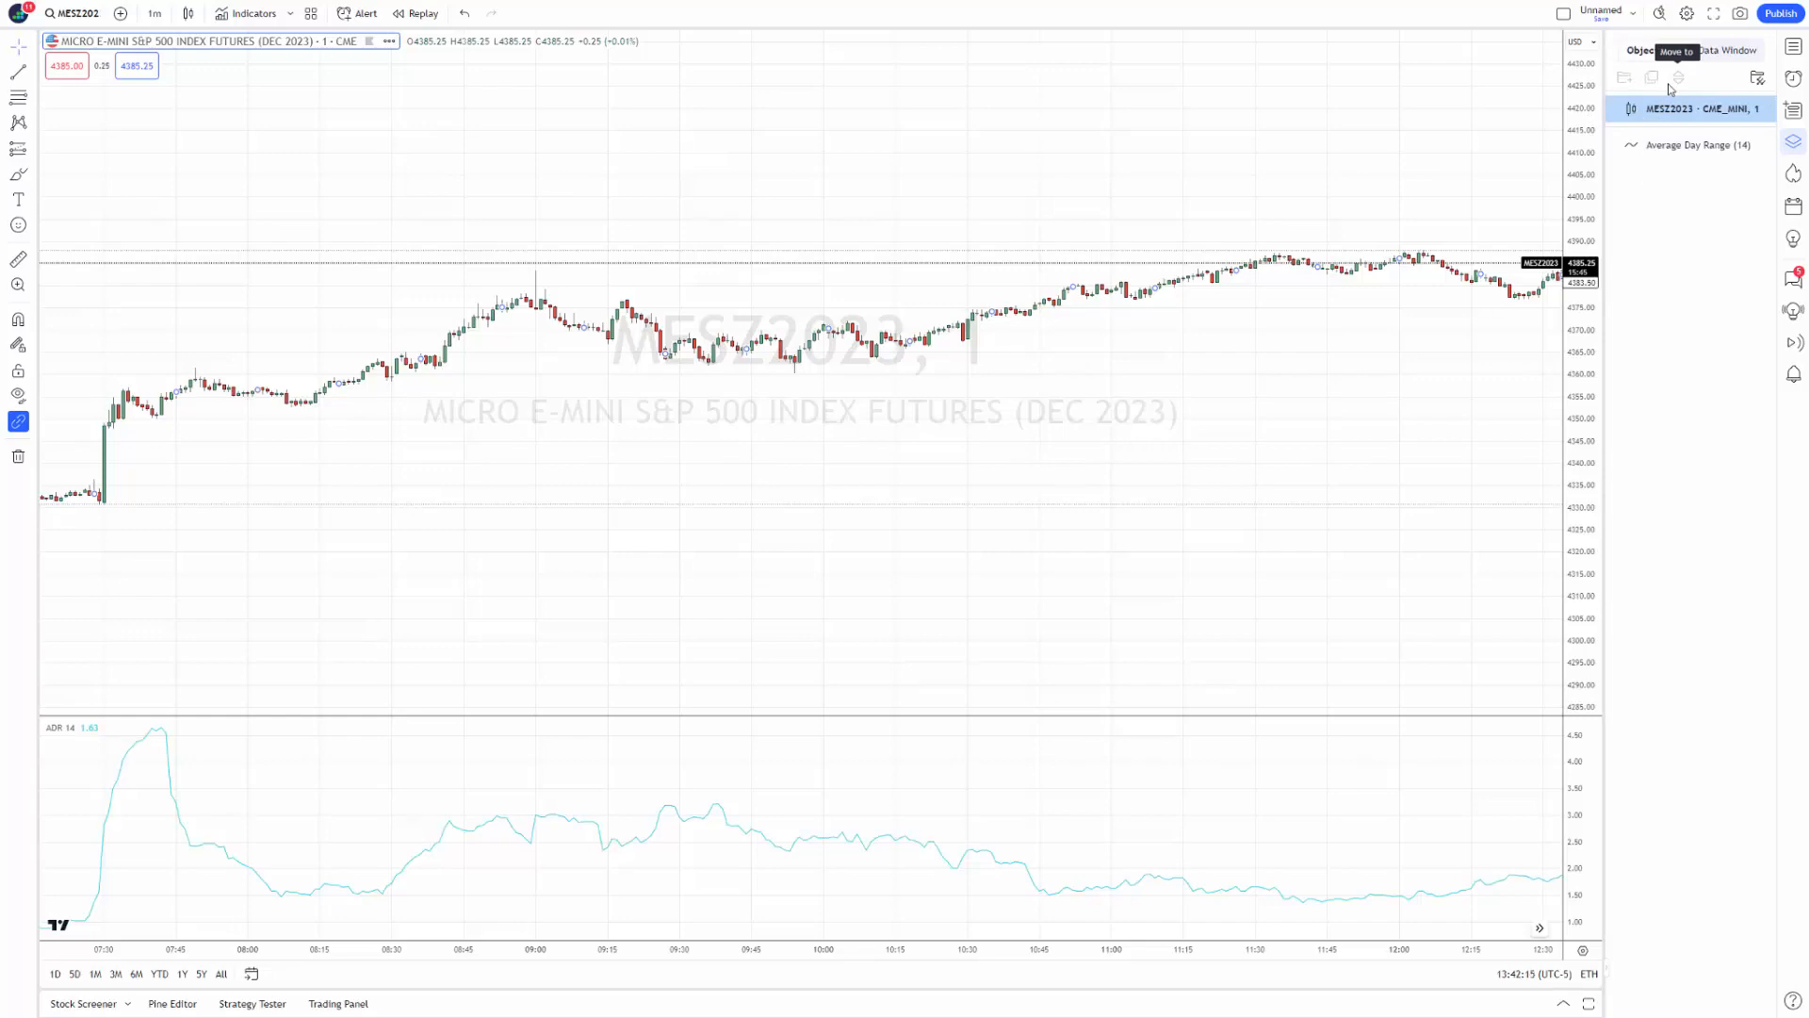
pyautogui.click(1657, 150)
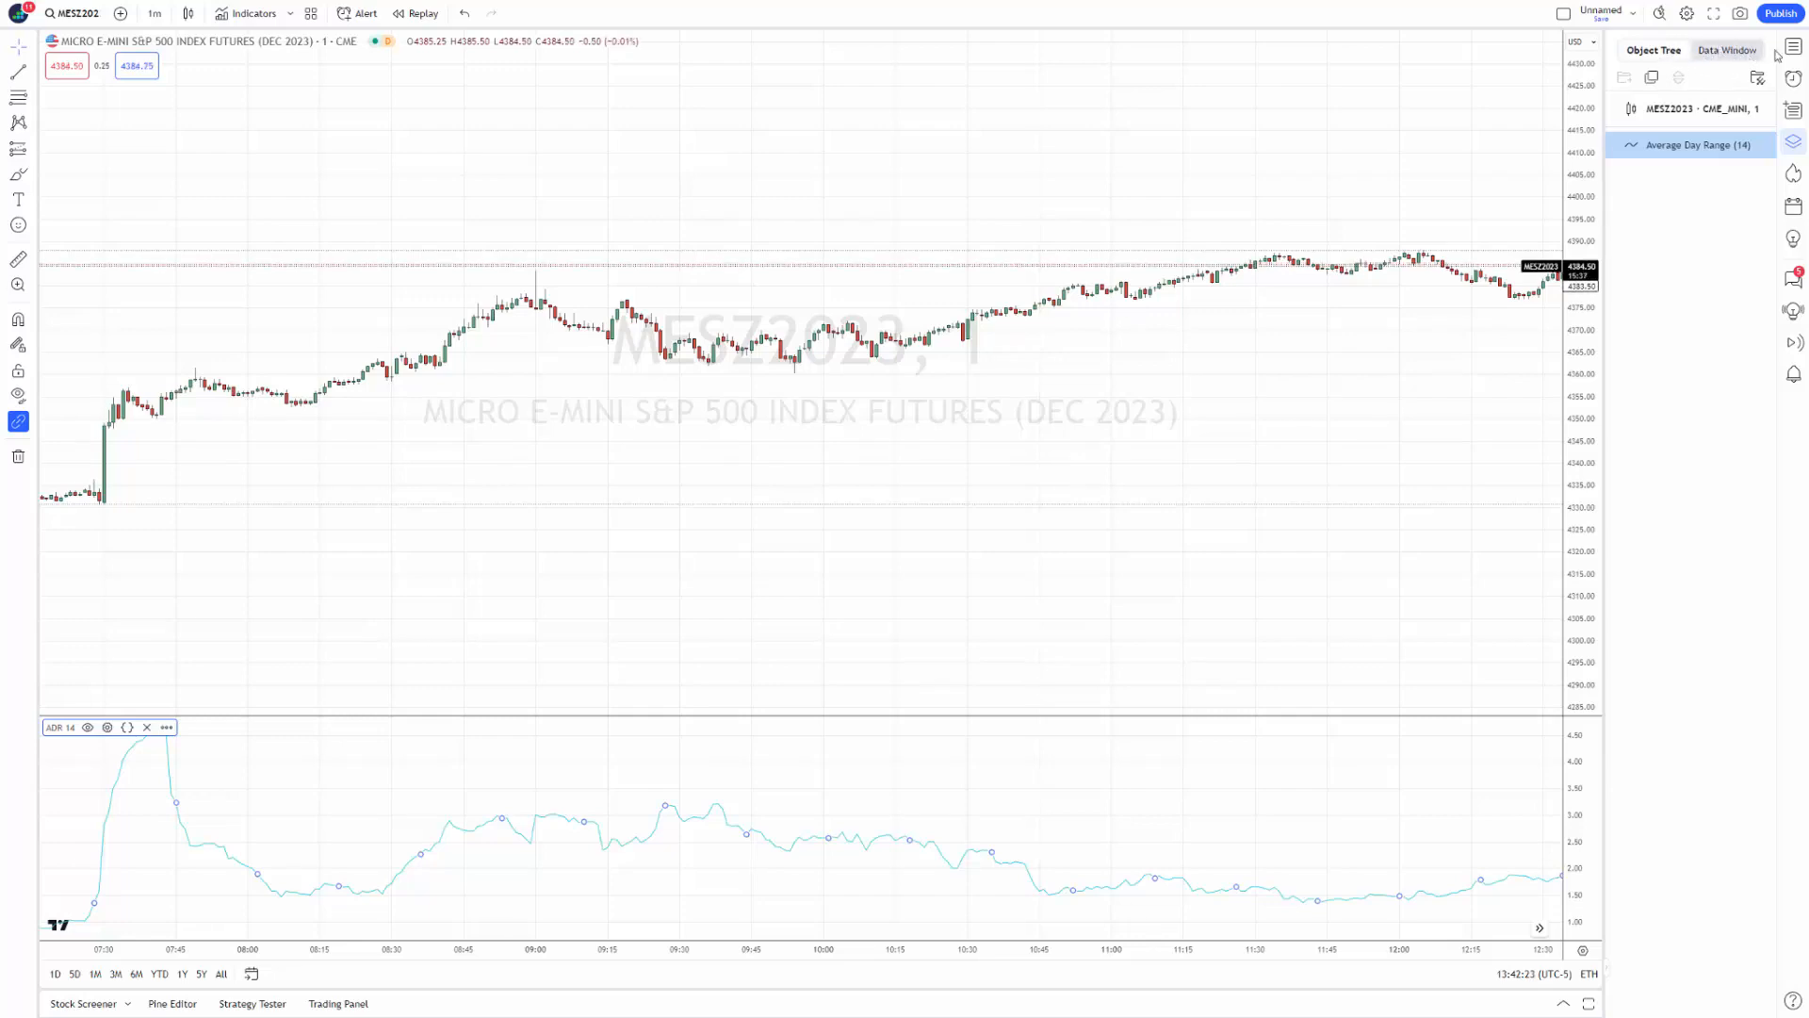
pyautogui.click(1711, 55)
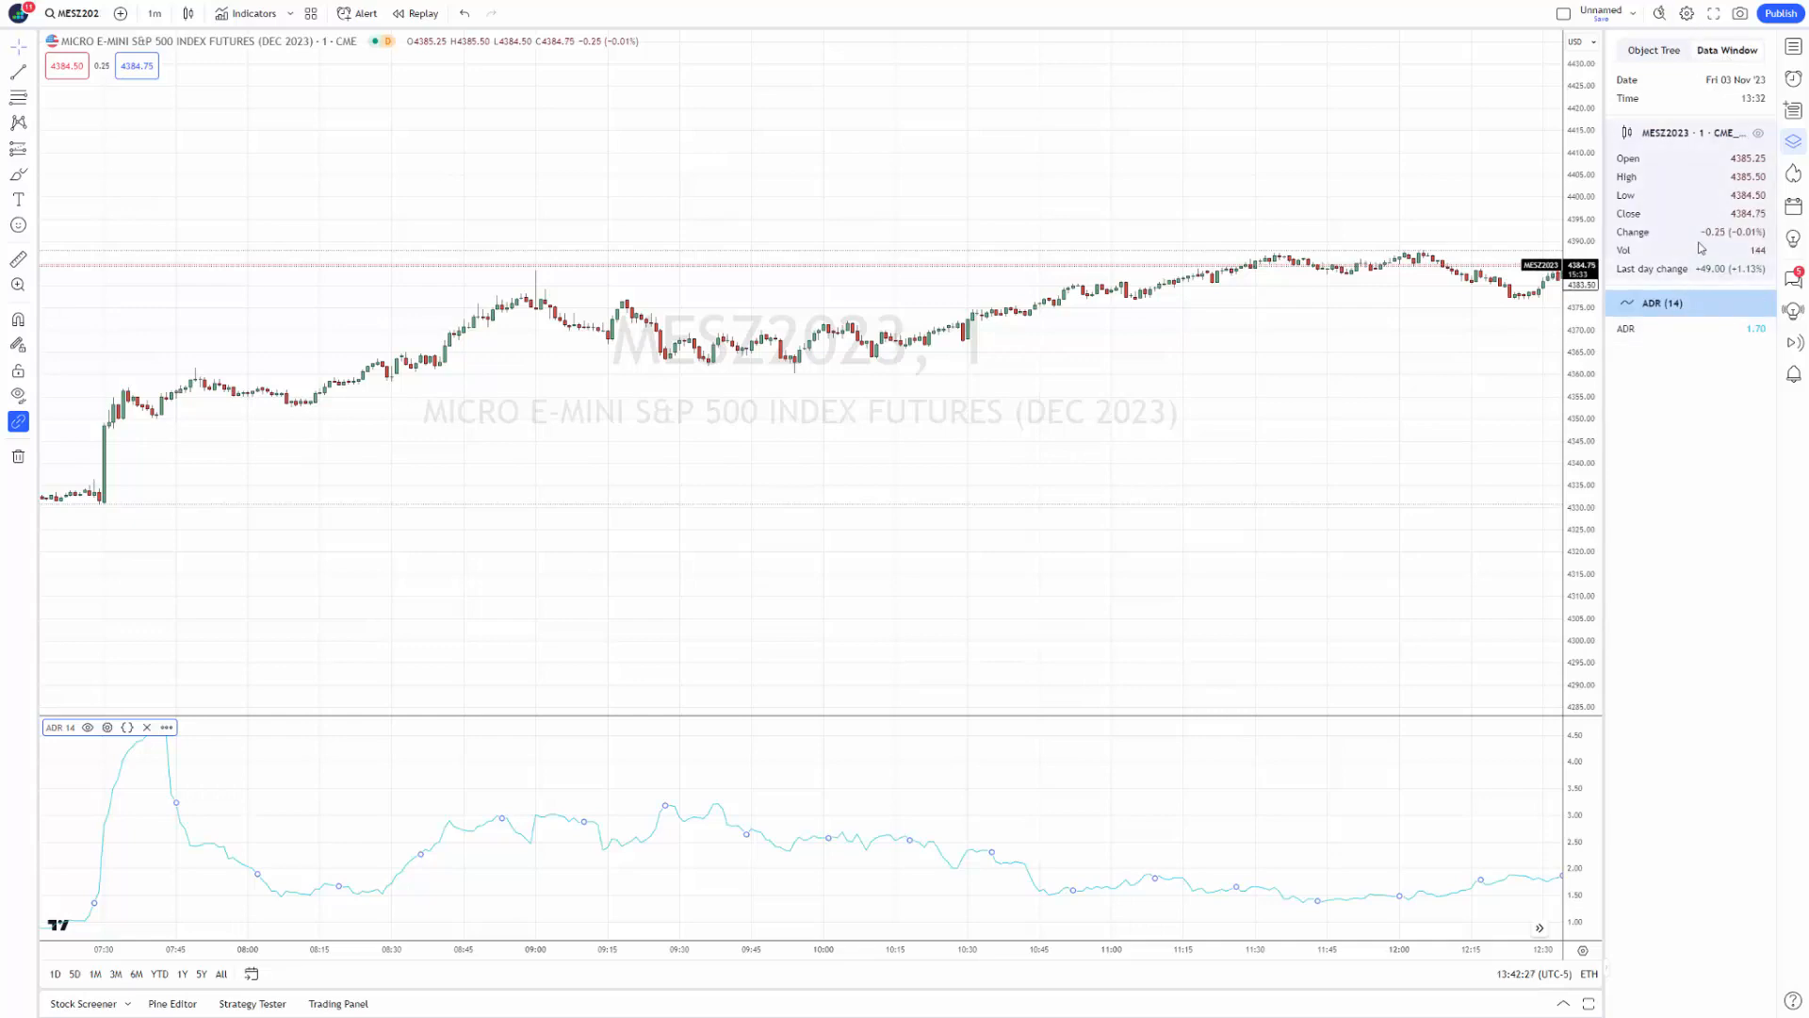
pyautogui.click(1656, 49)
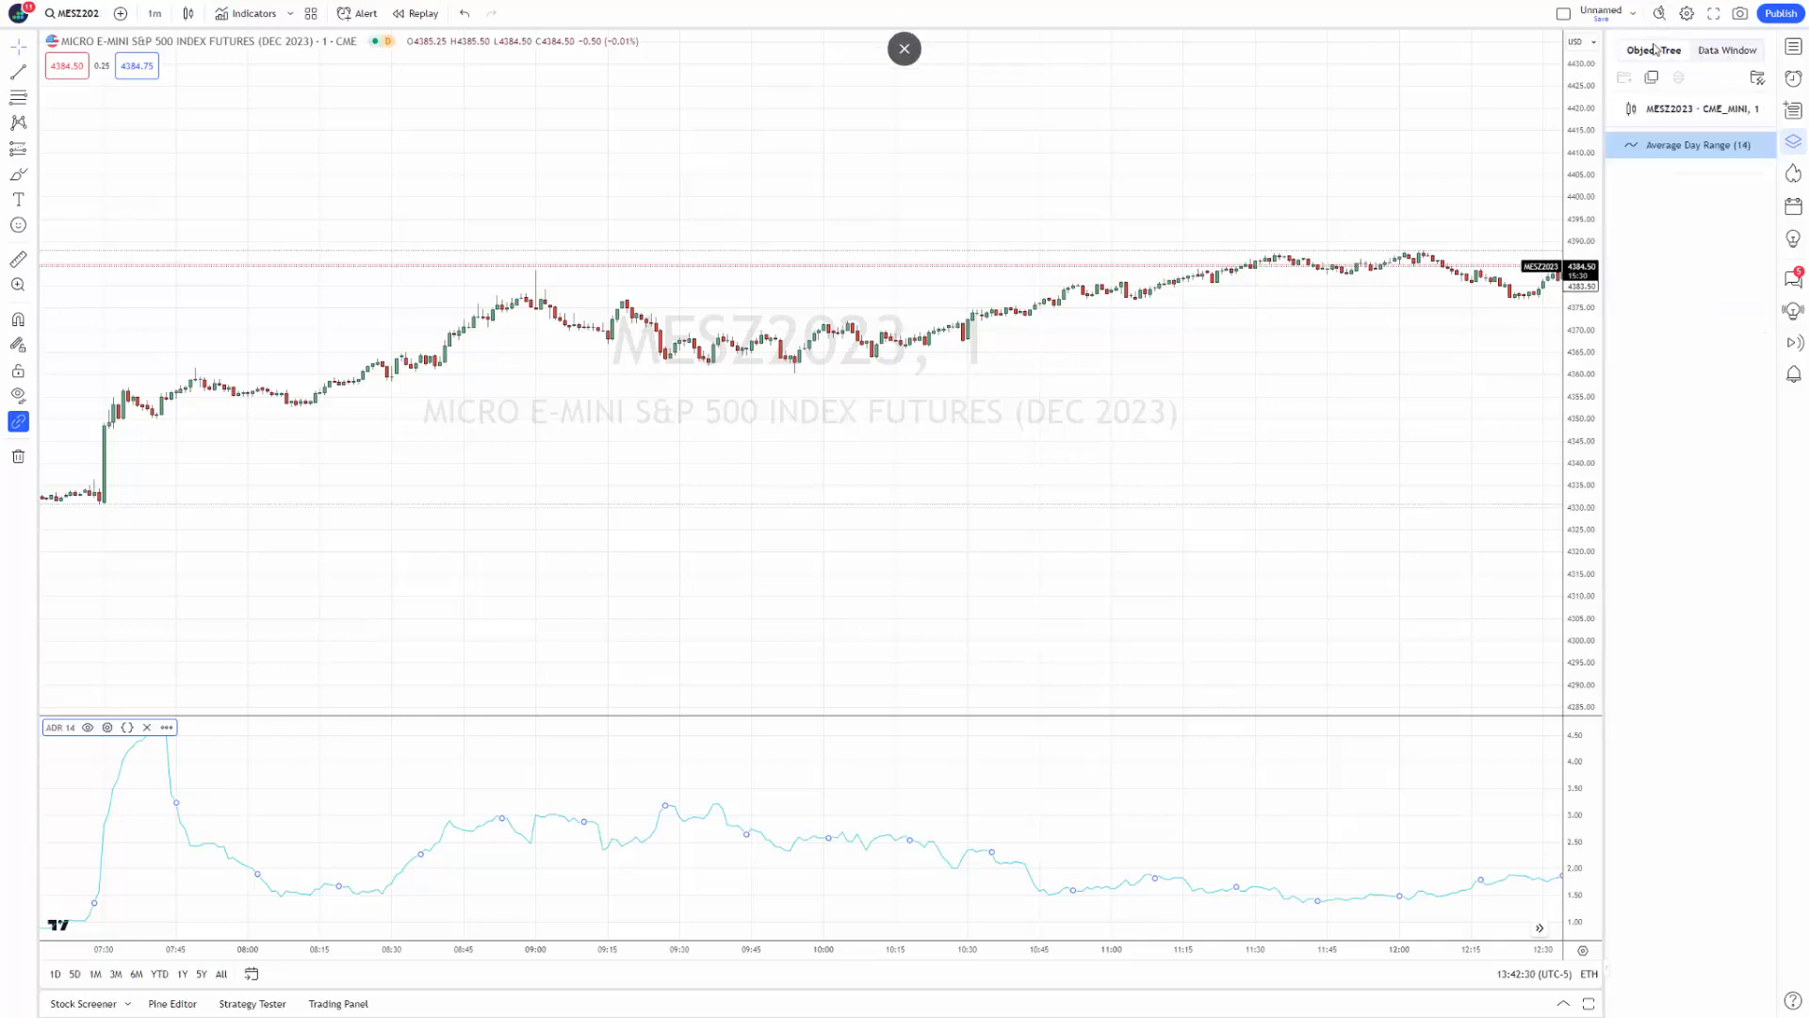
# Compare the Average Day Range indicator's options in the Object Tree and on the chart, and remove it through the Object Tree.
pyautogui.rightClick(1710, 149)
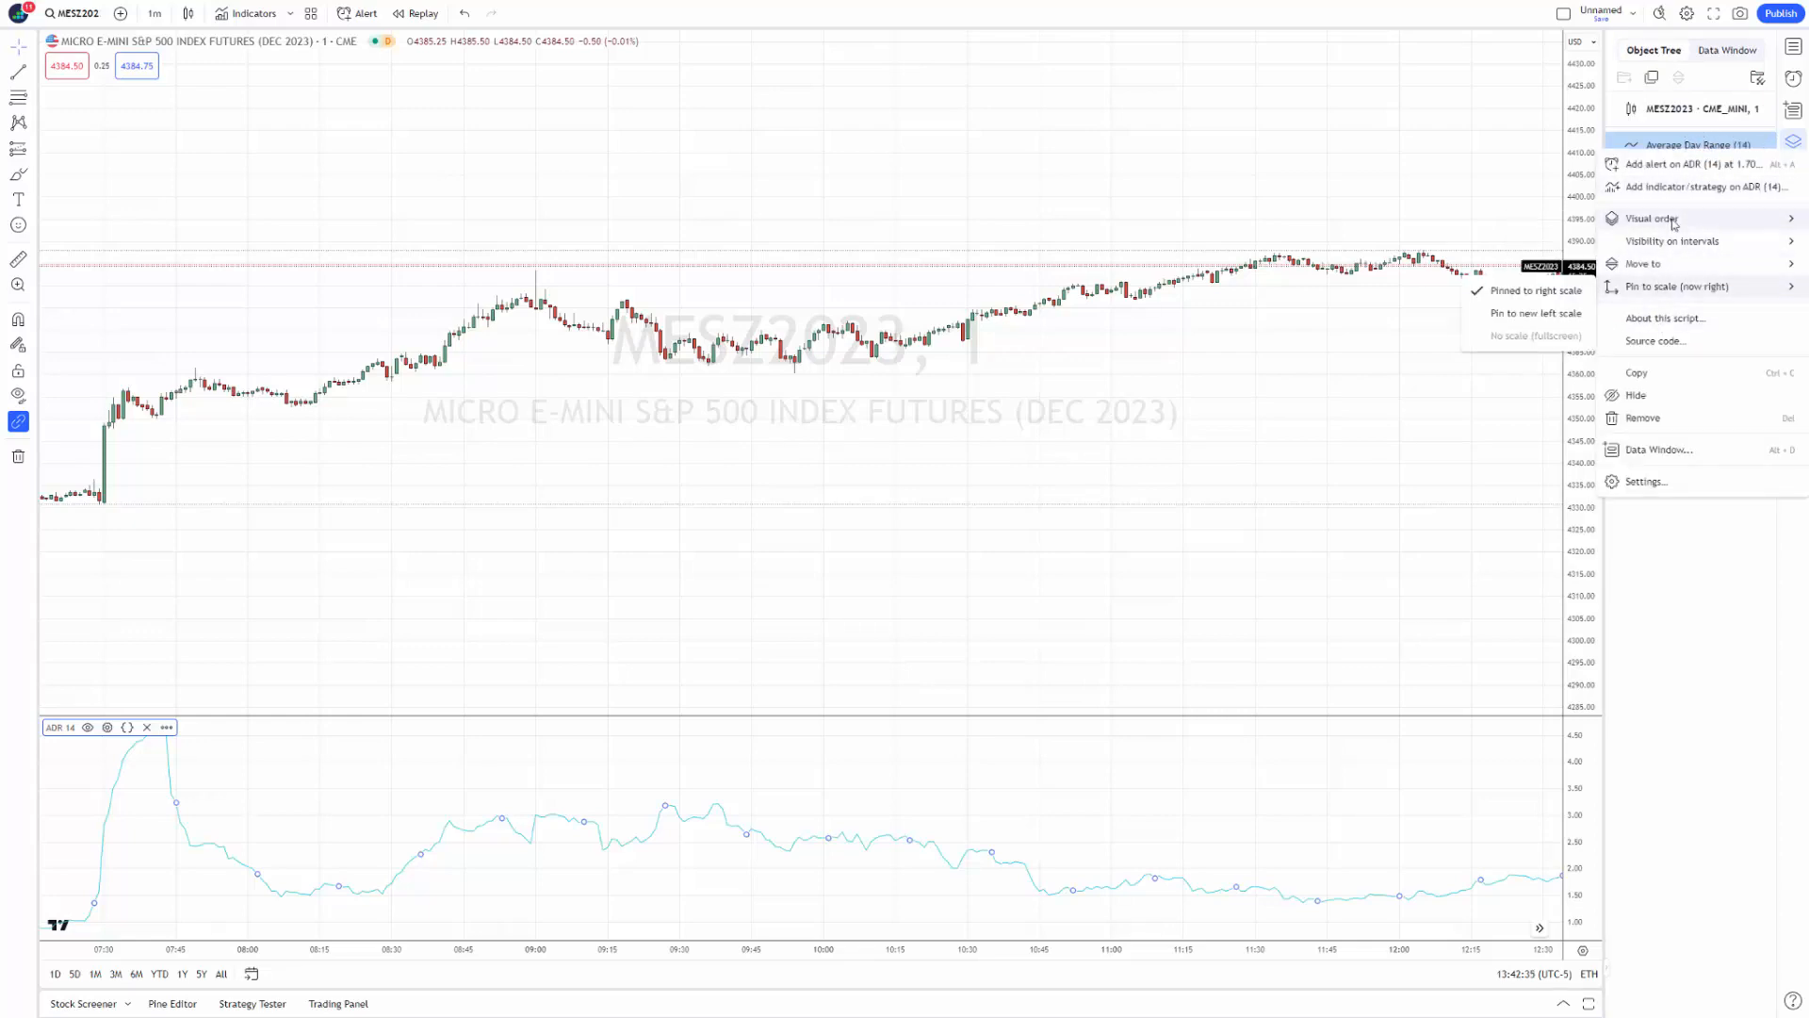
pyautogui.click(167, 727)
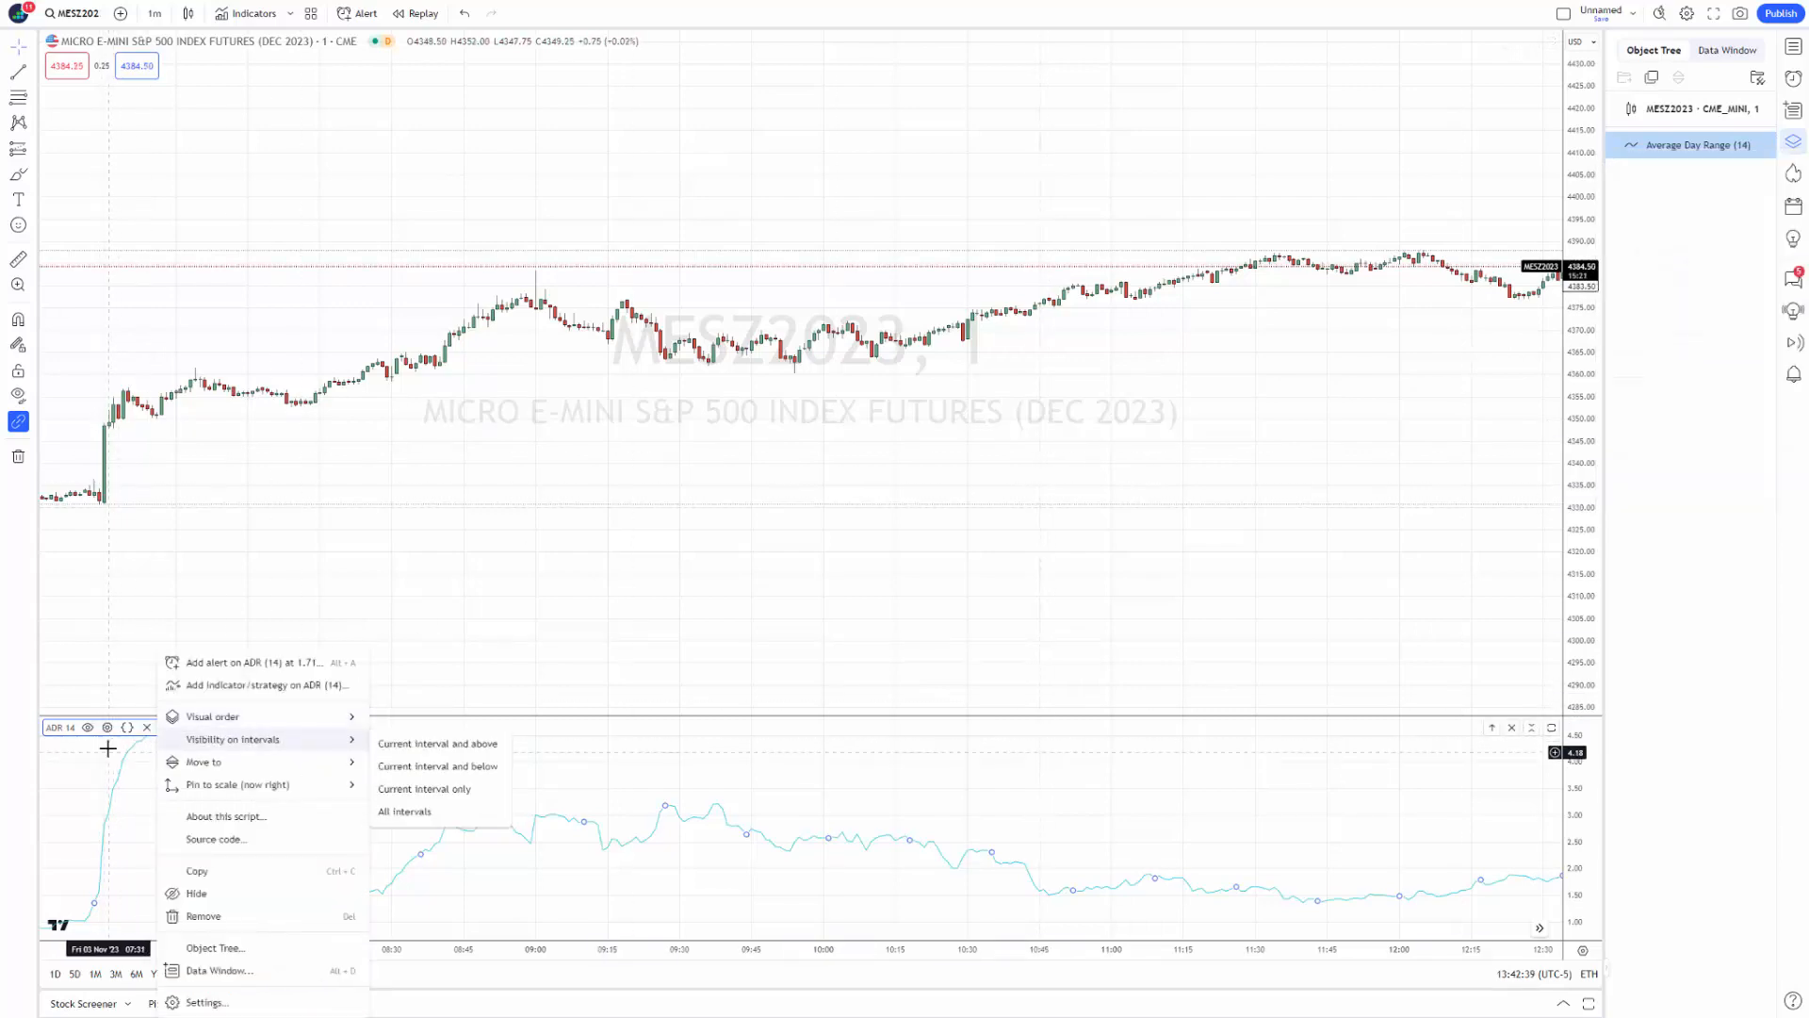
pyautogui.rightClick(1640, 144)
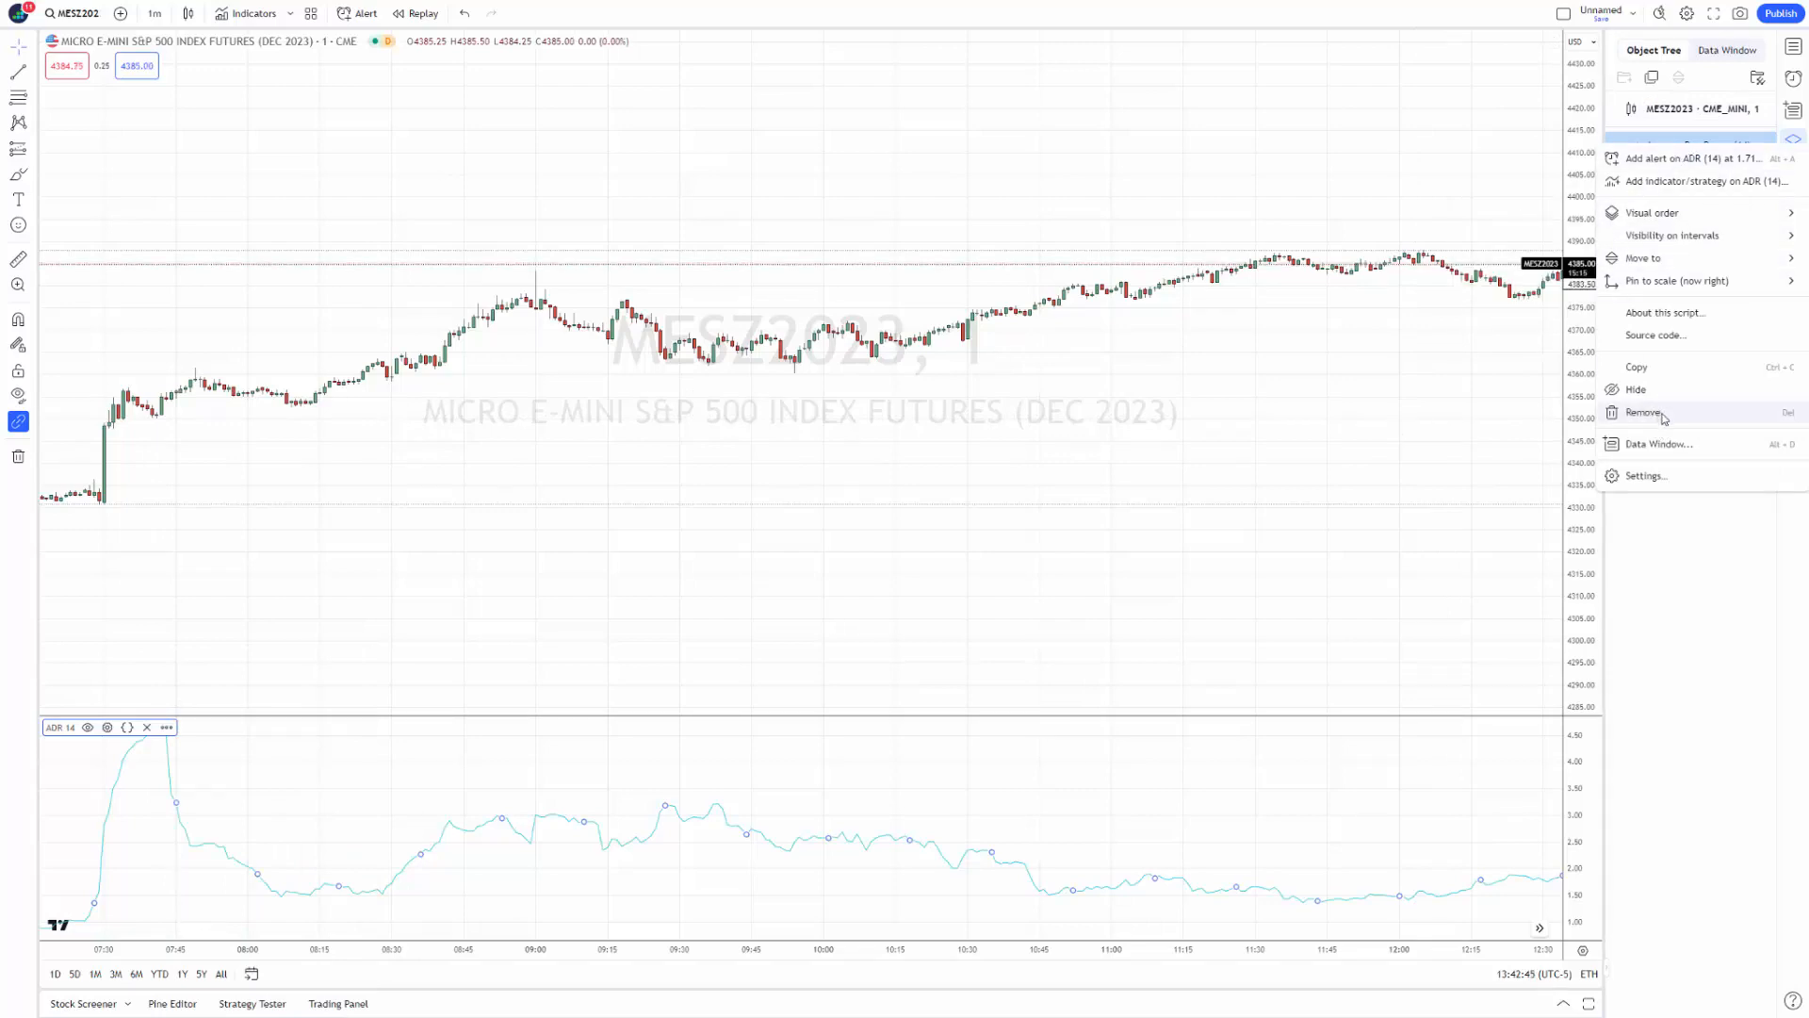
pyautogui.press('Escape')
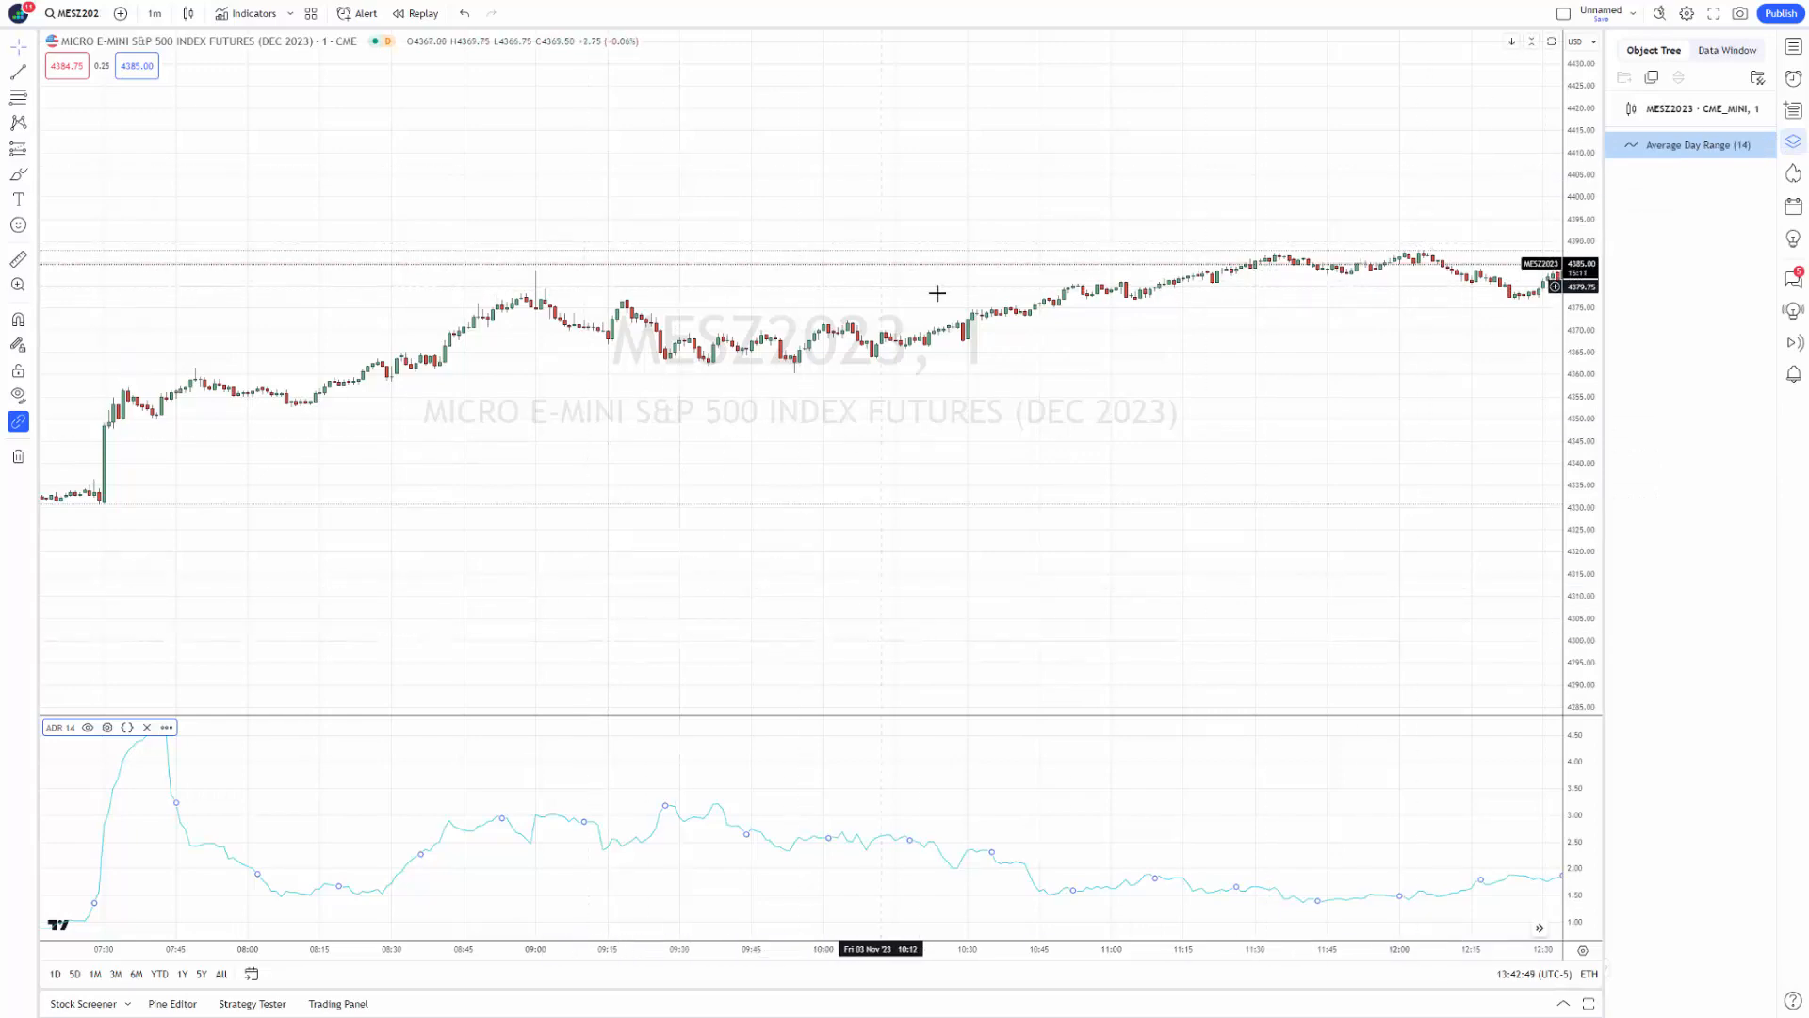
pyautogui.rightClick(1676, 138)
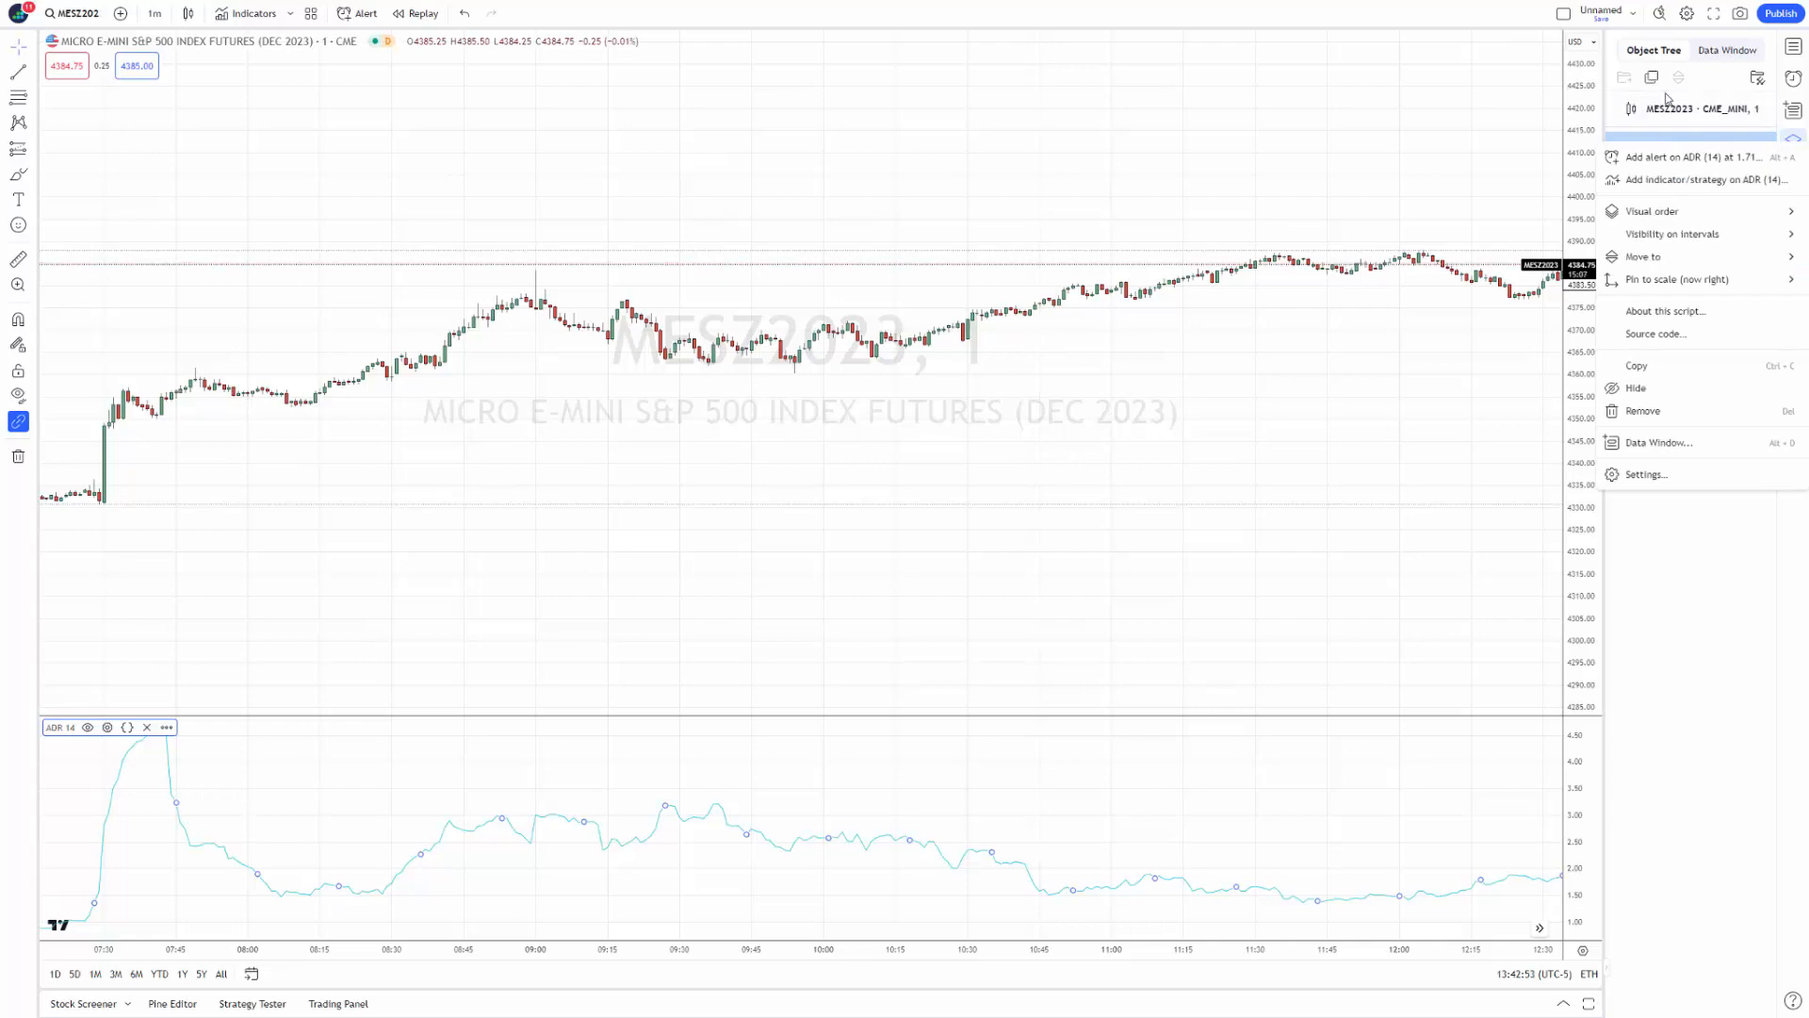
pyautogui.click(1660, 421)
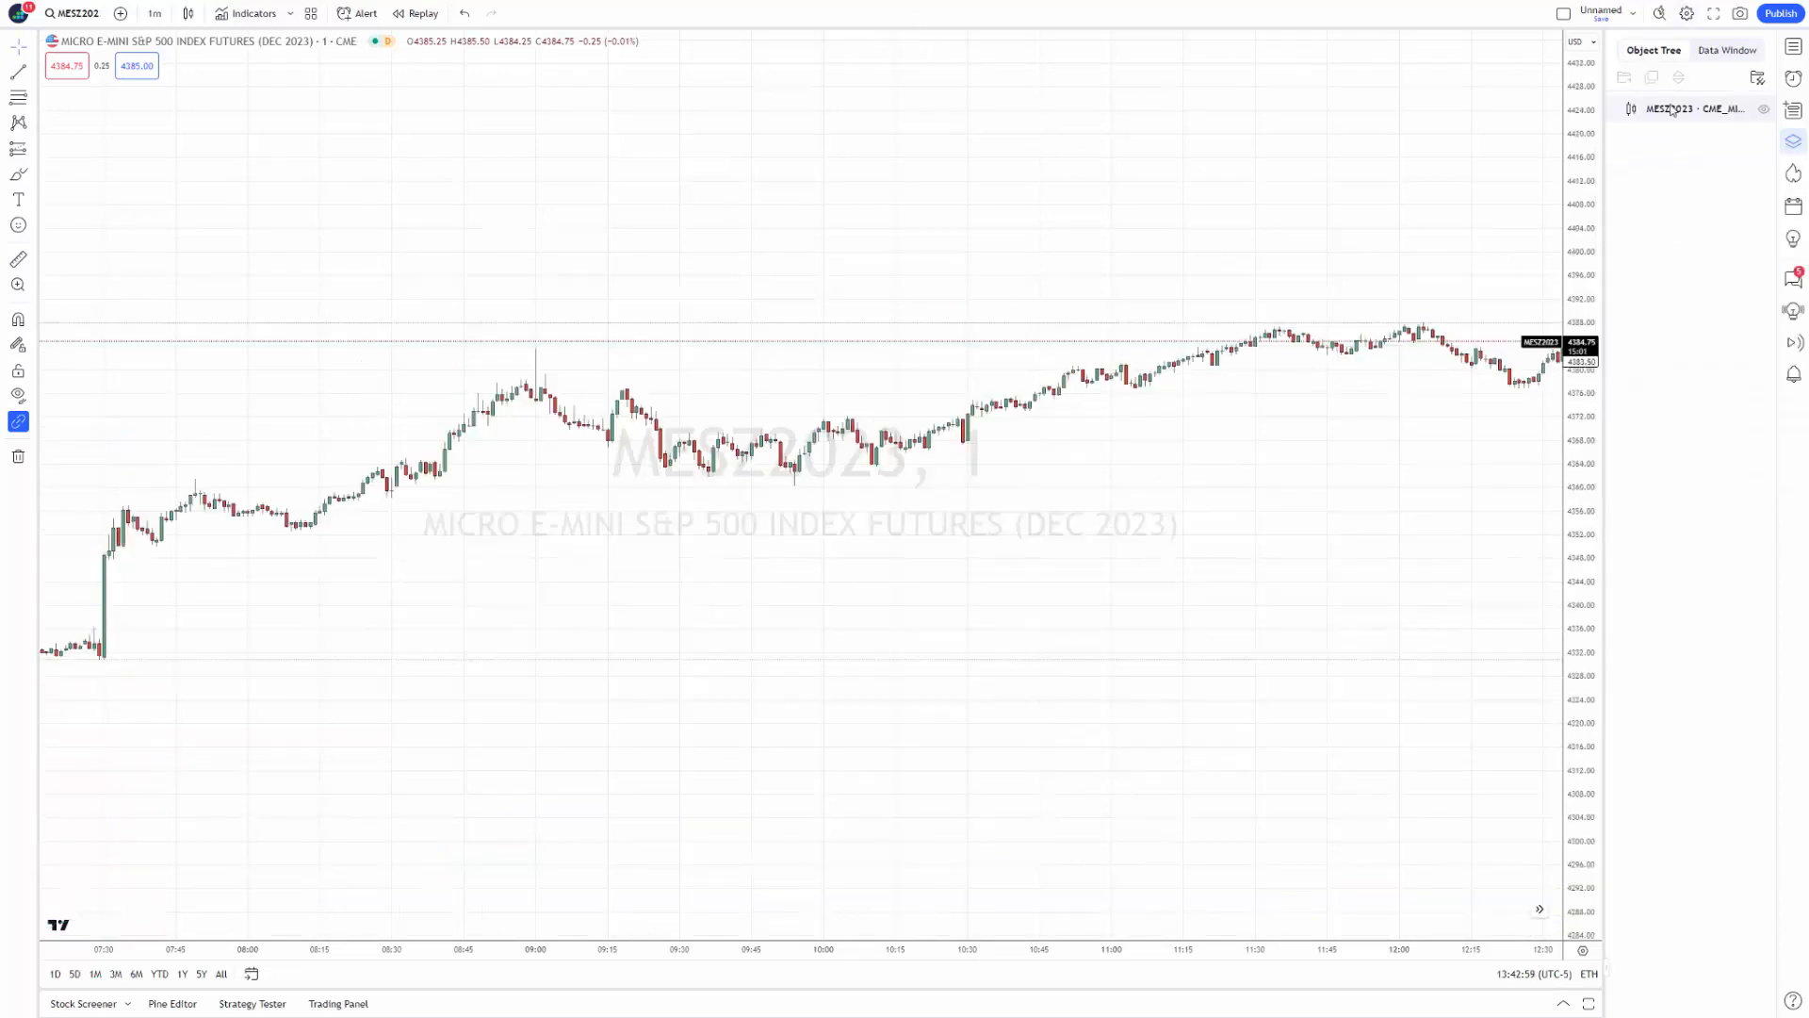
# Examine the layout drawings manager, viewing the local, synced-in-layout and globally synced drawings.
pyautogui.click(1759, 80)
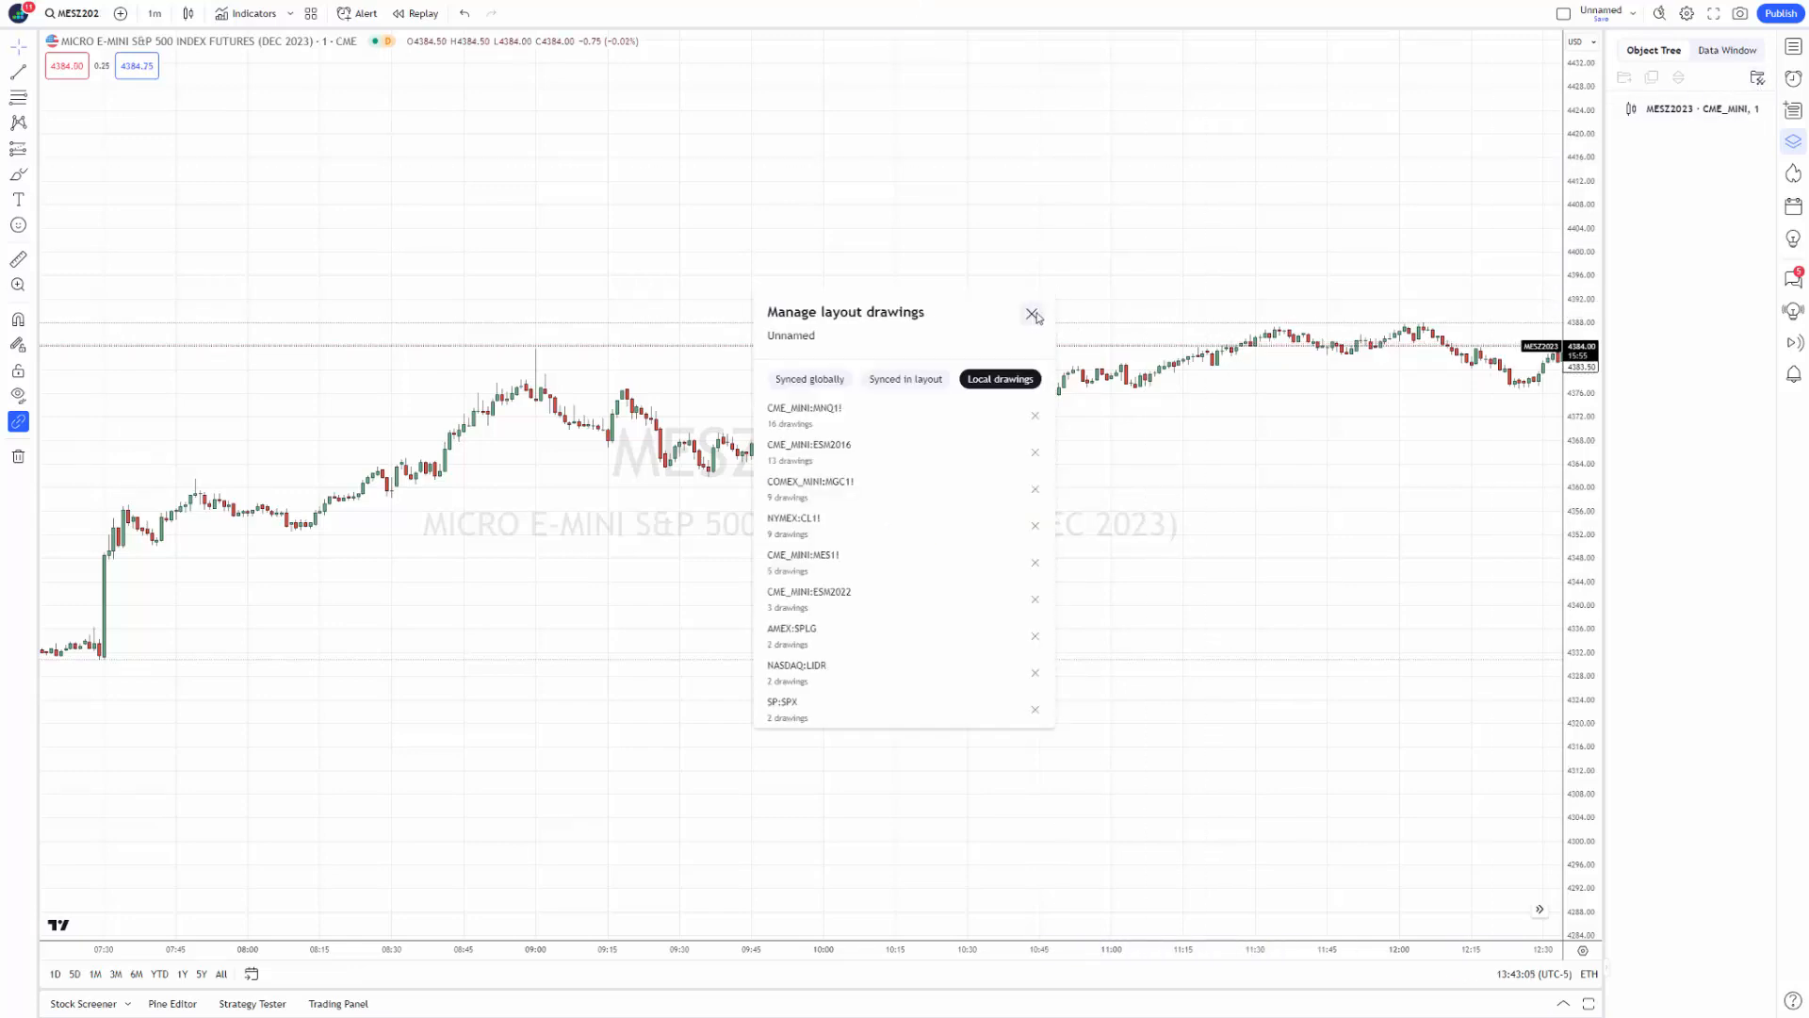
pyautogui.click(1033, 315)
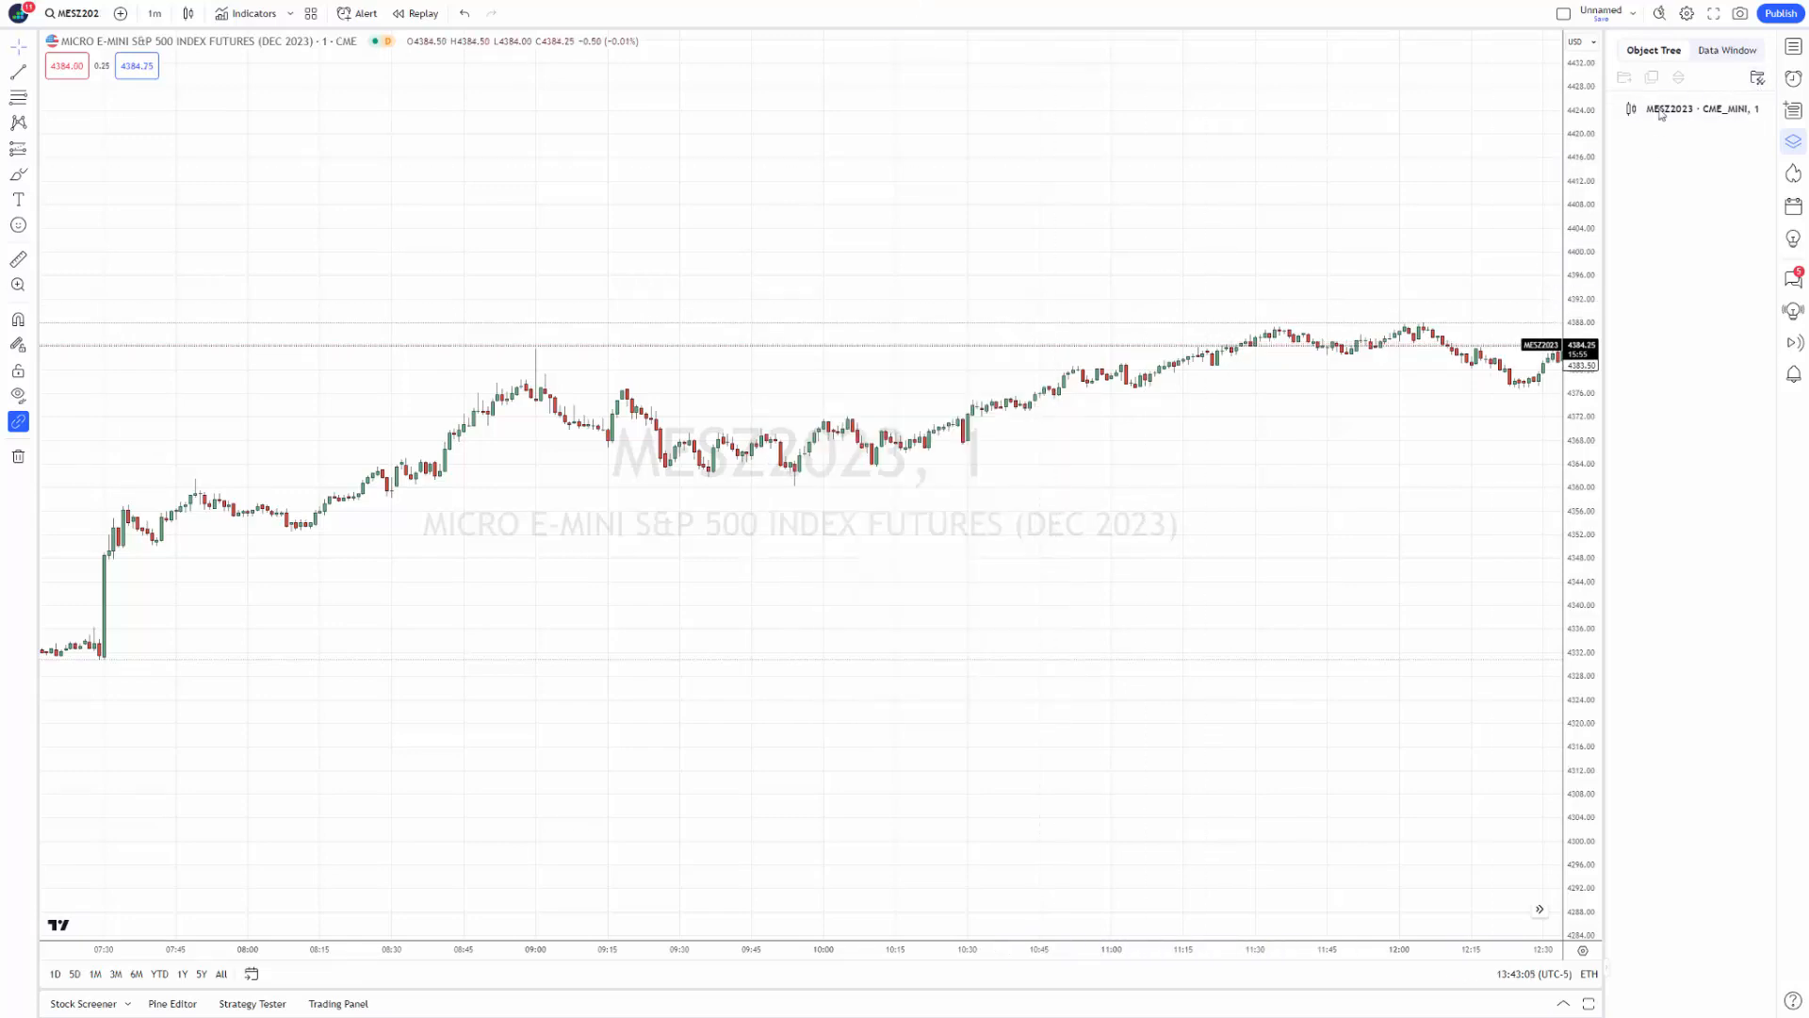
pyautogui.click(1758, 81)
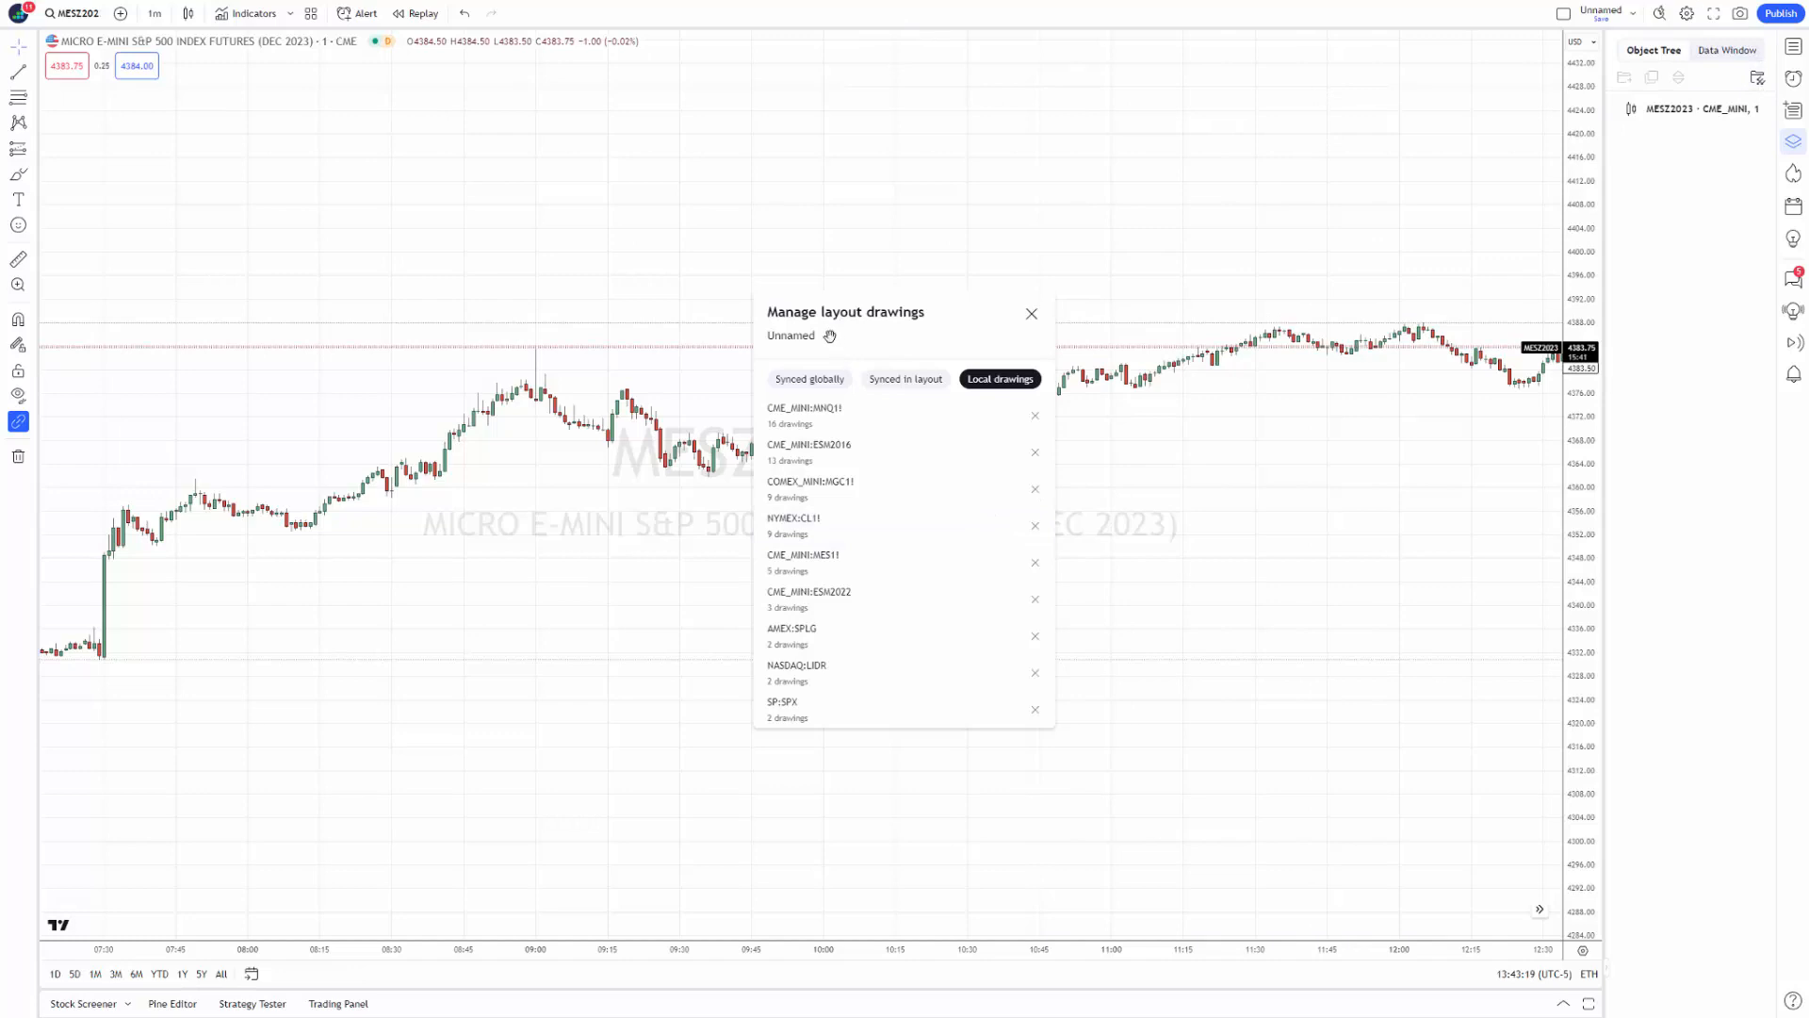
pyautogui.click(900, 380)
pyautogui.click(827, 381)
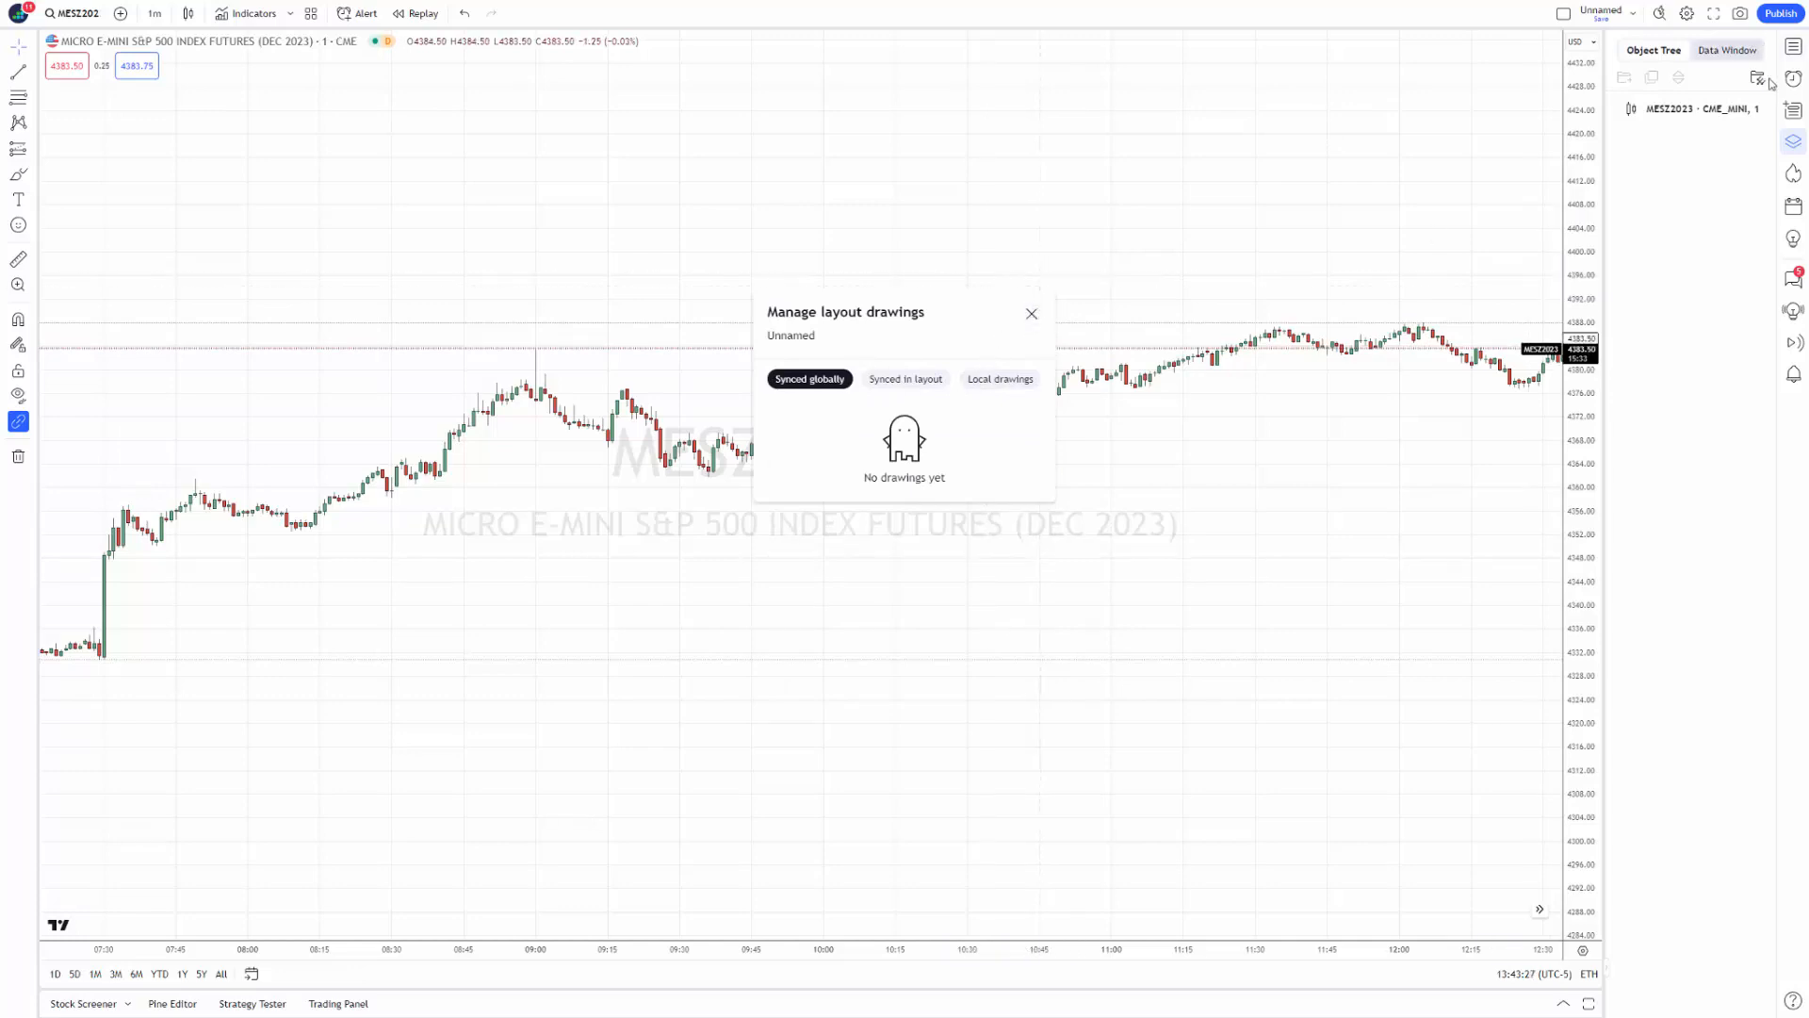
# View the Data Window for MESZ2023 and return to the Object Tree from the chart's own options.
pyautogui.click(1730, 53)
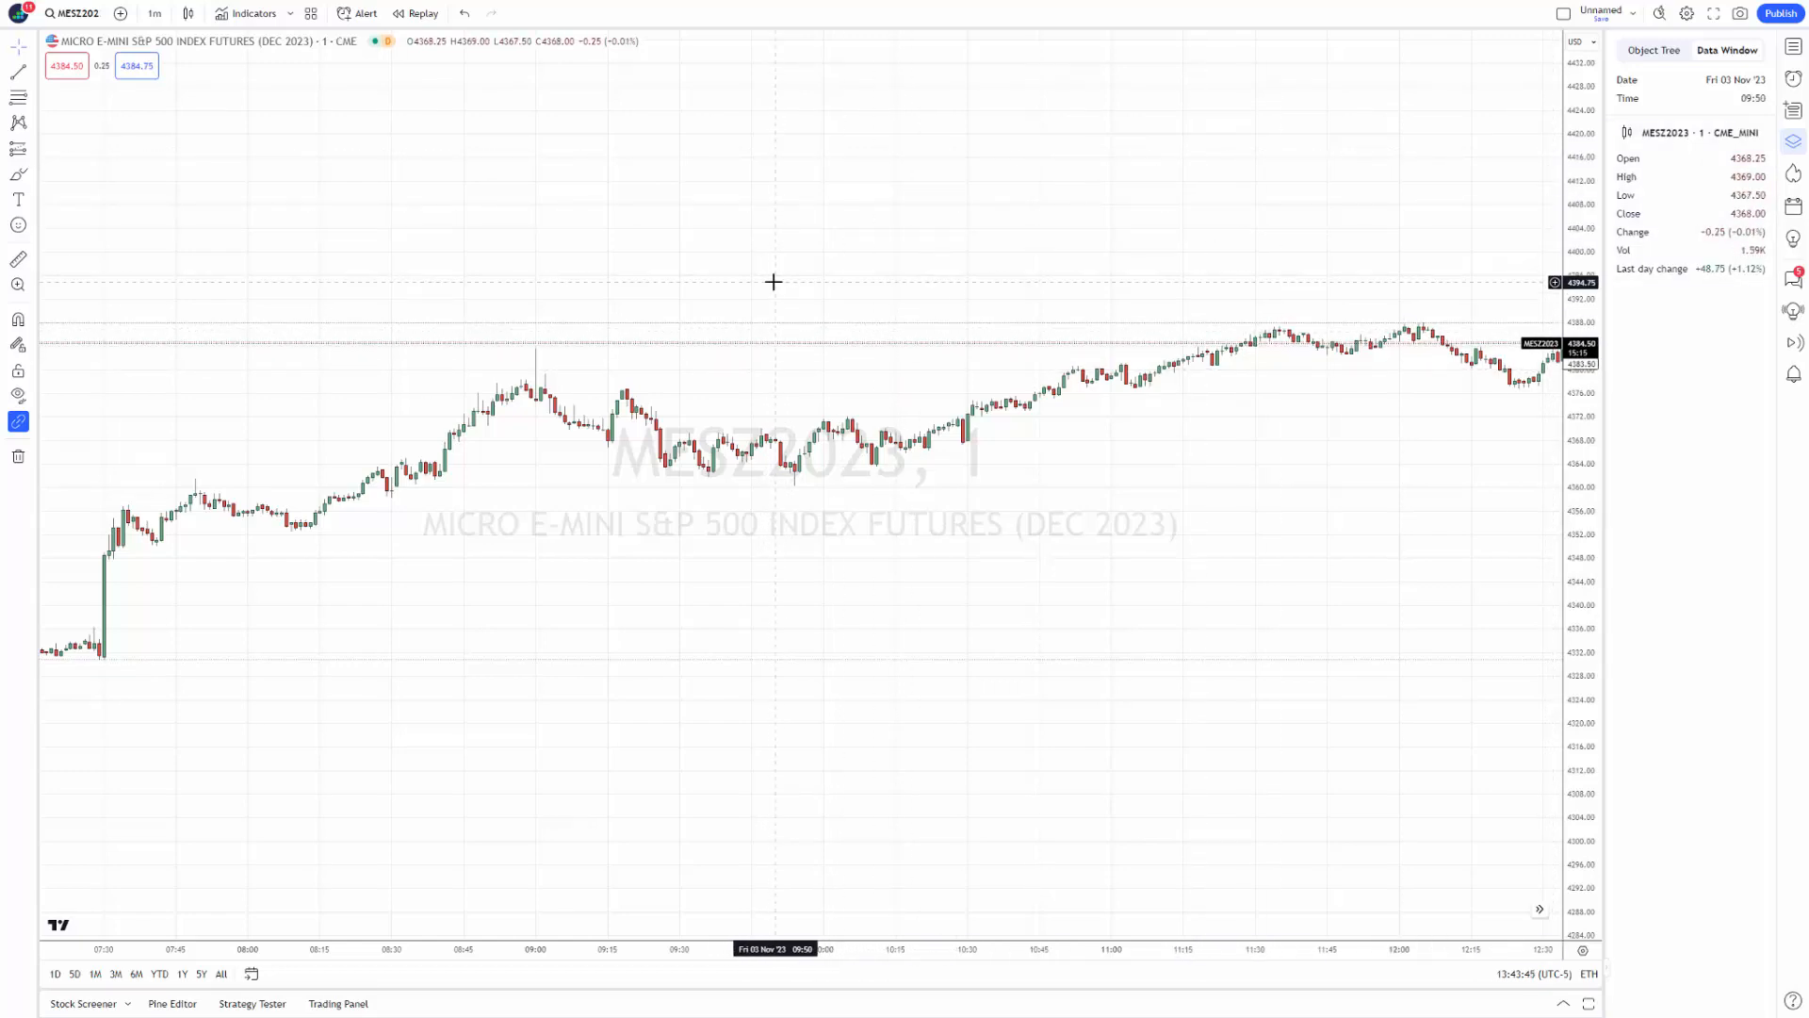
pyautogui.rightClick(773, 281)
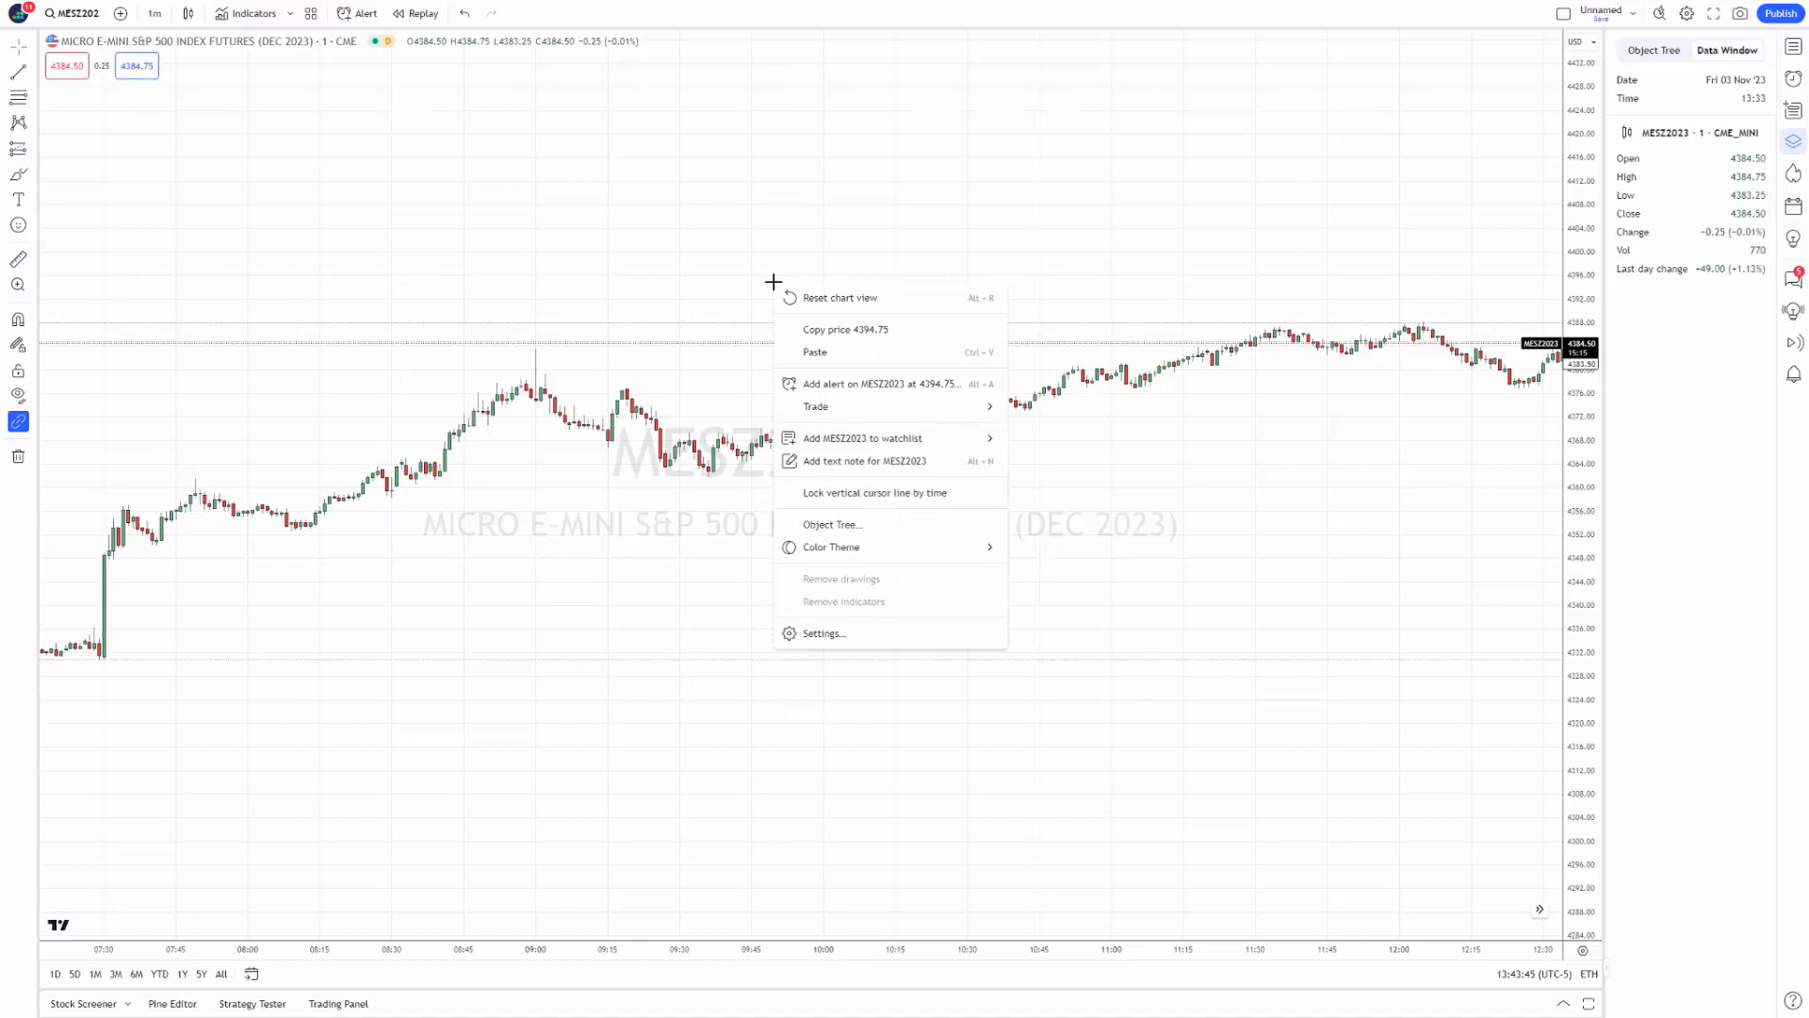
pyautogui.click(839, 524)
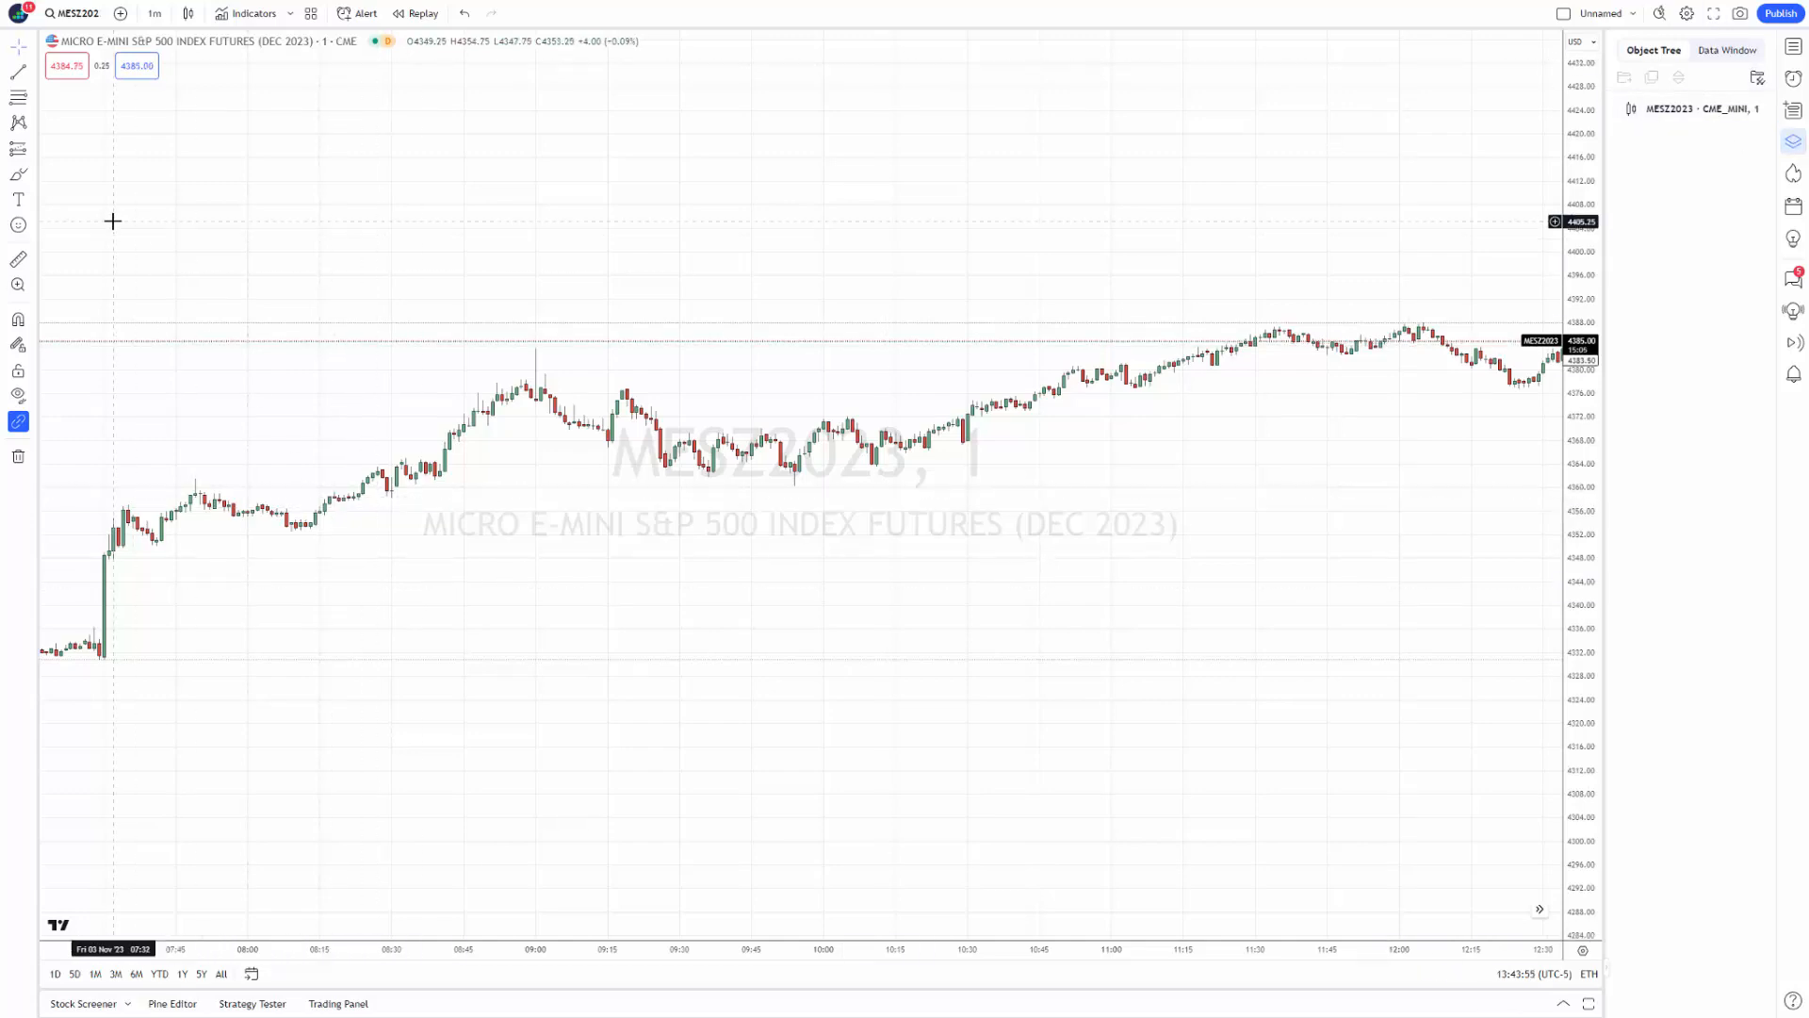
# Add two instances of the Aroon technical indicator to the chart, and select the upper one.
pyautogui.click(248, 13)
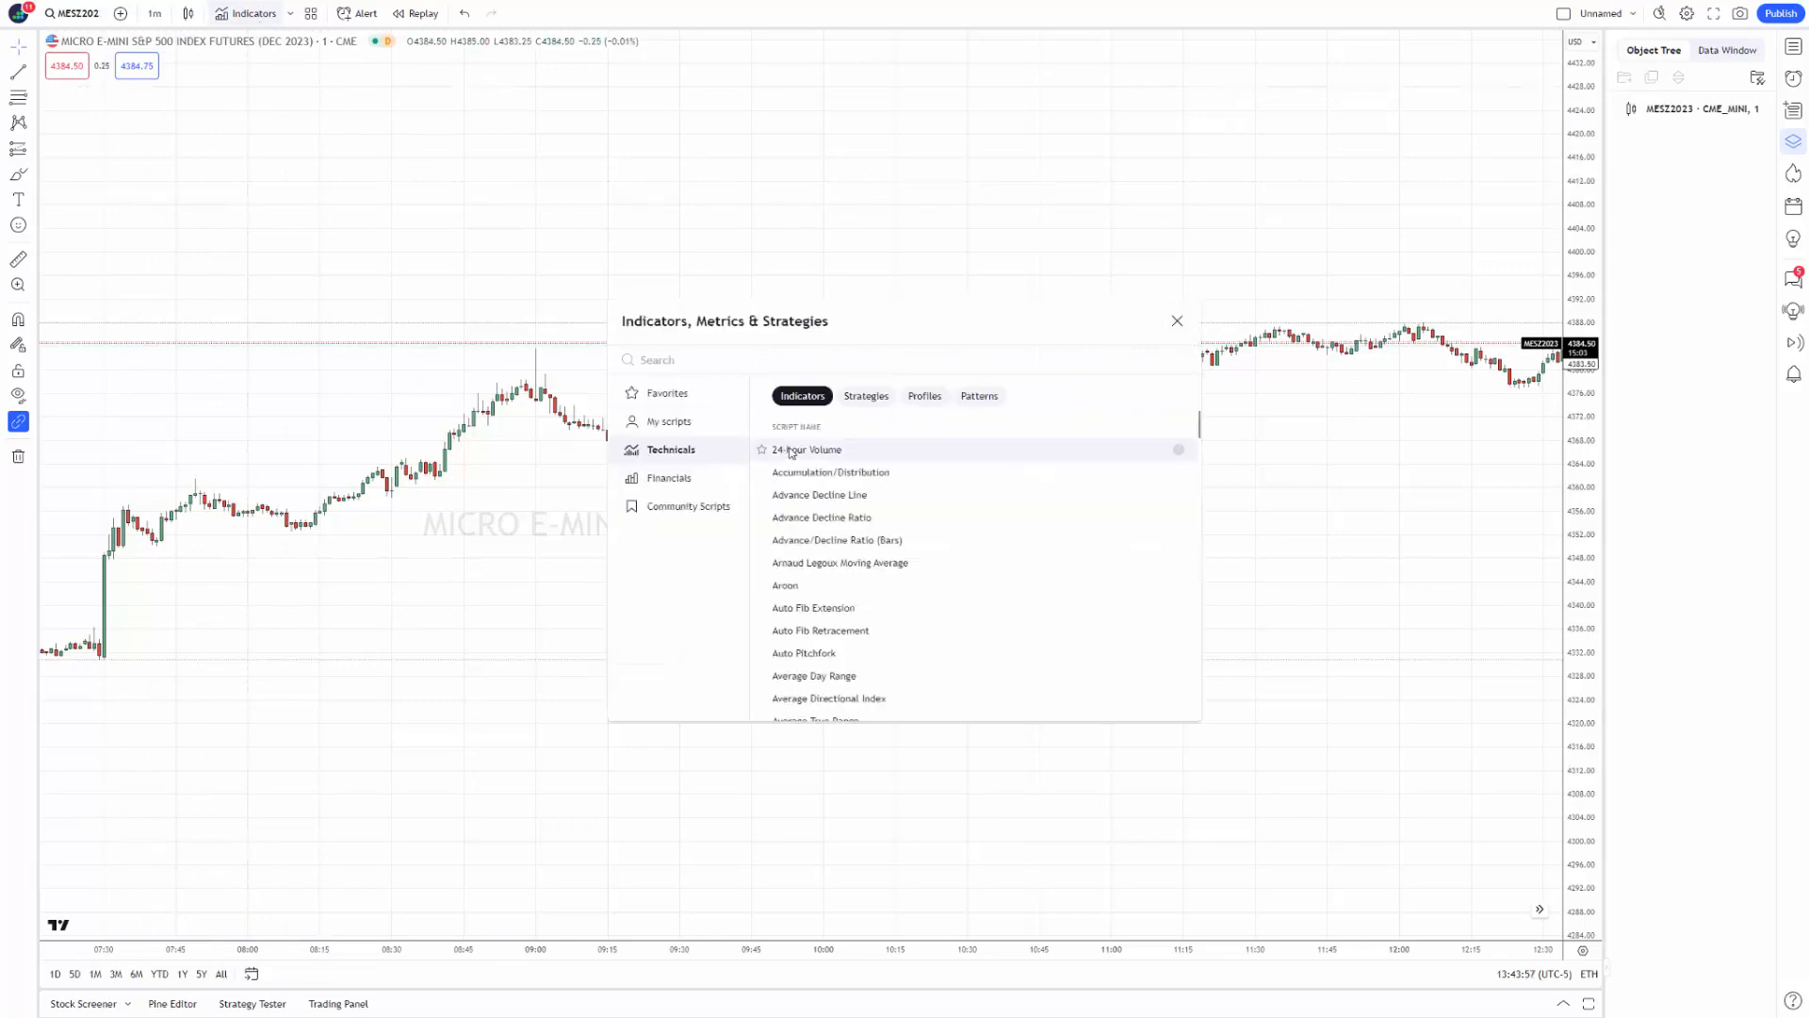
pyautogui.doubleClick(786, 586)
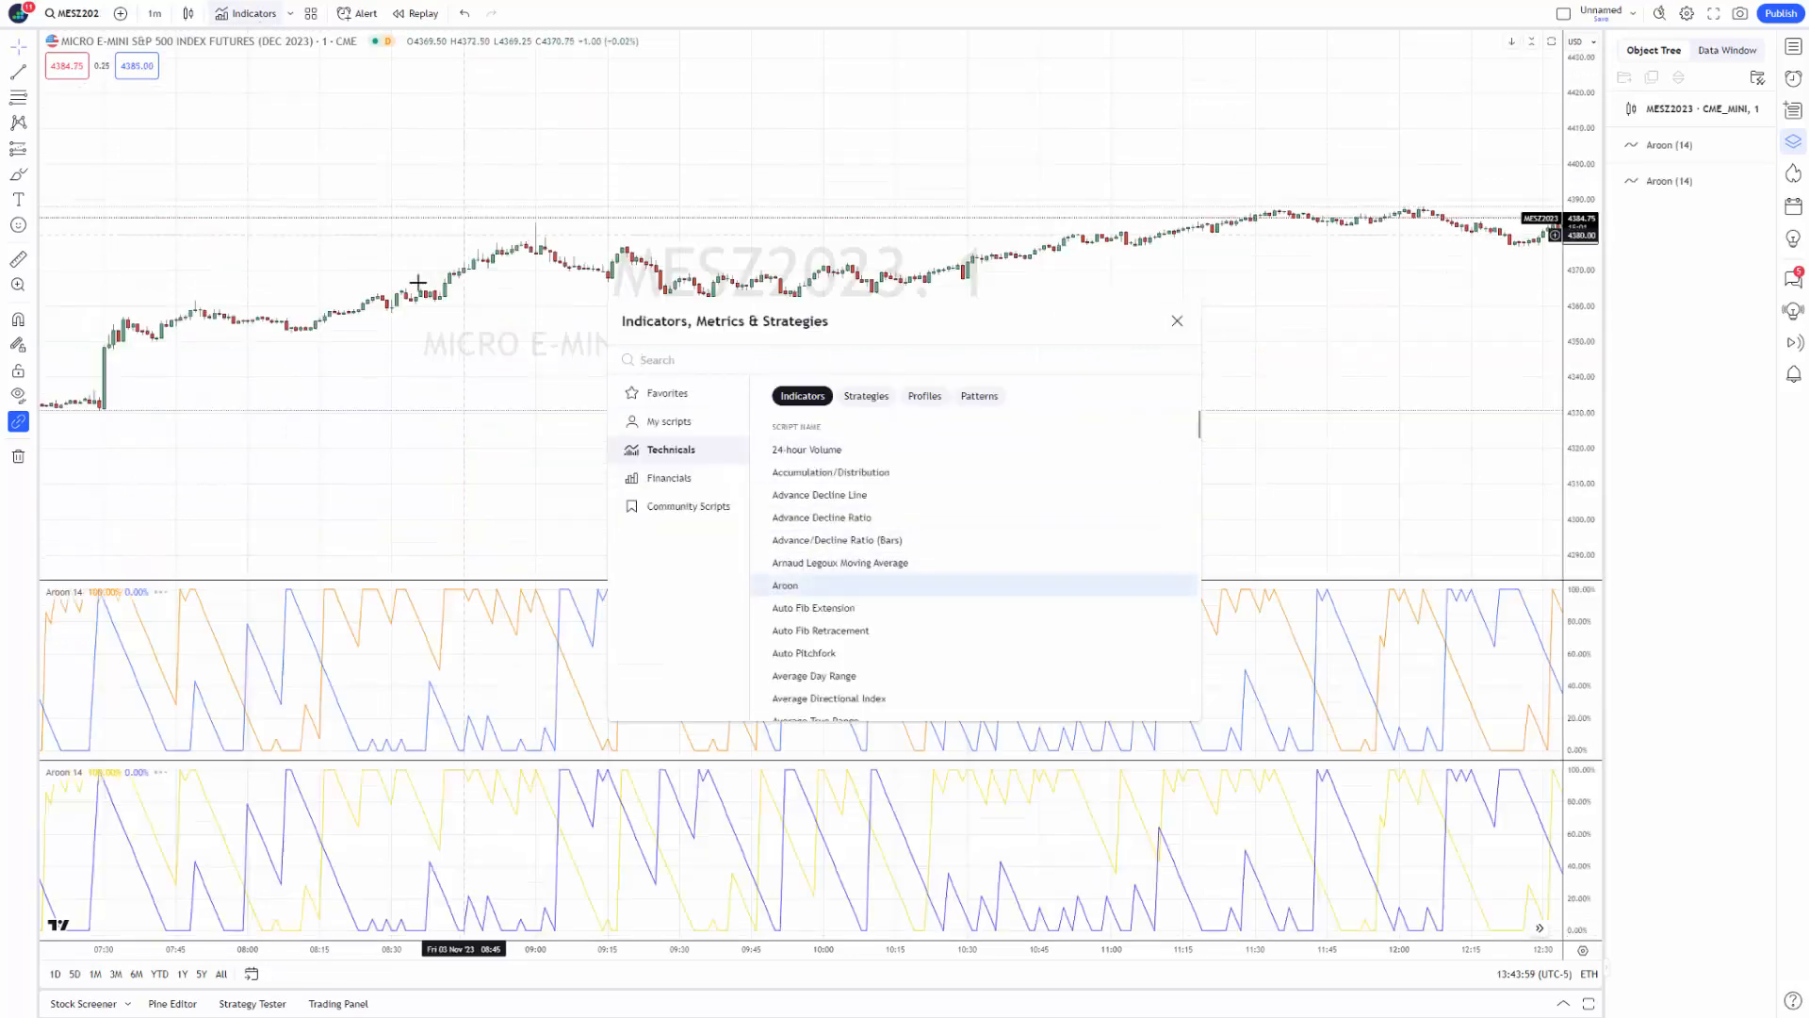
pyautogui.click(325, 466)
pyautogui.click(73, 597)
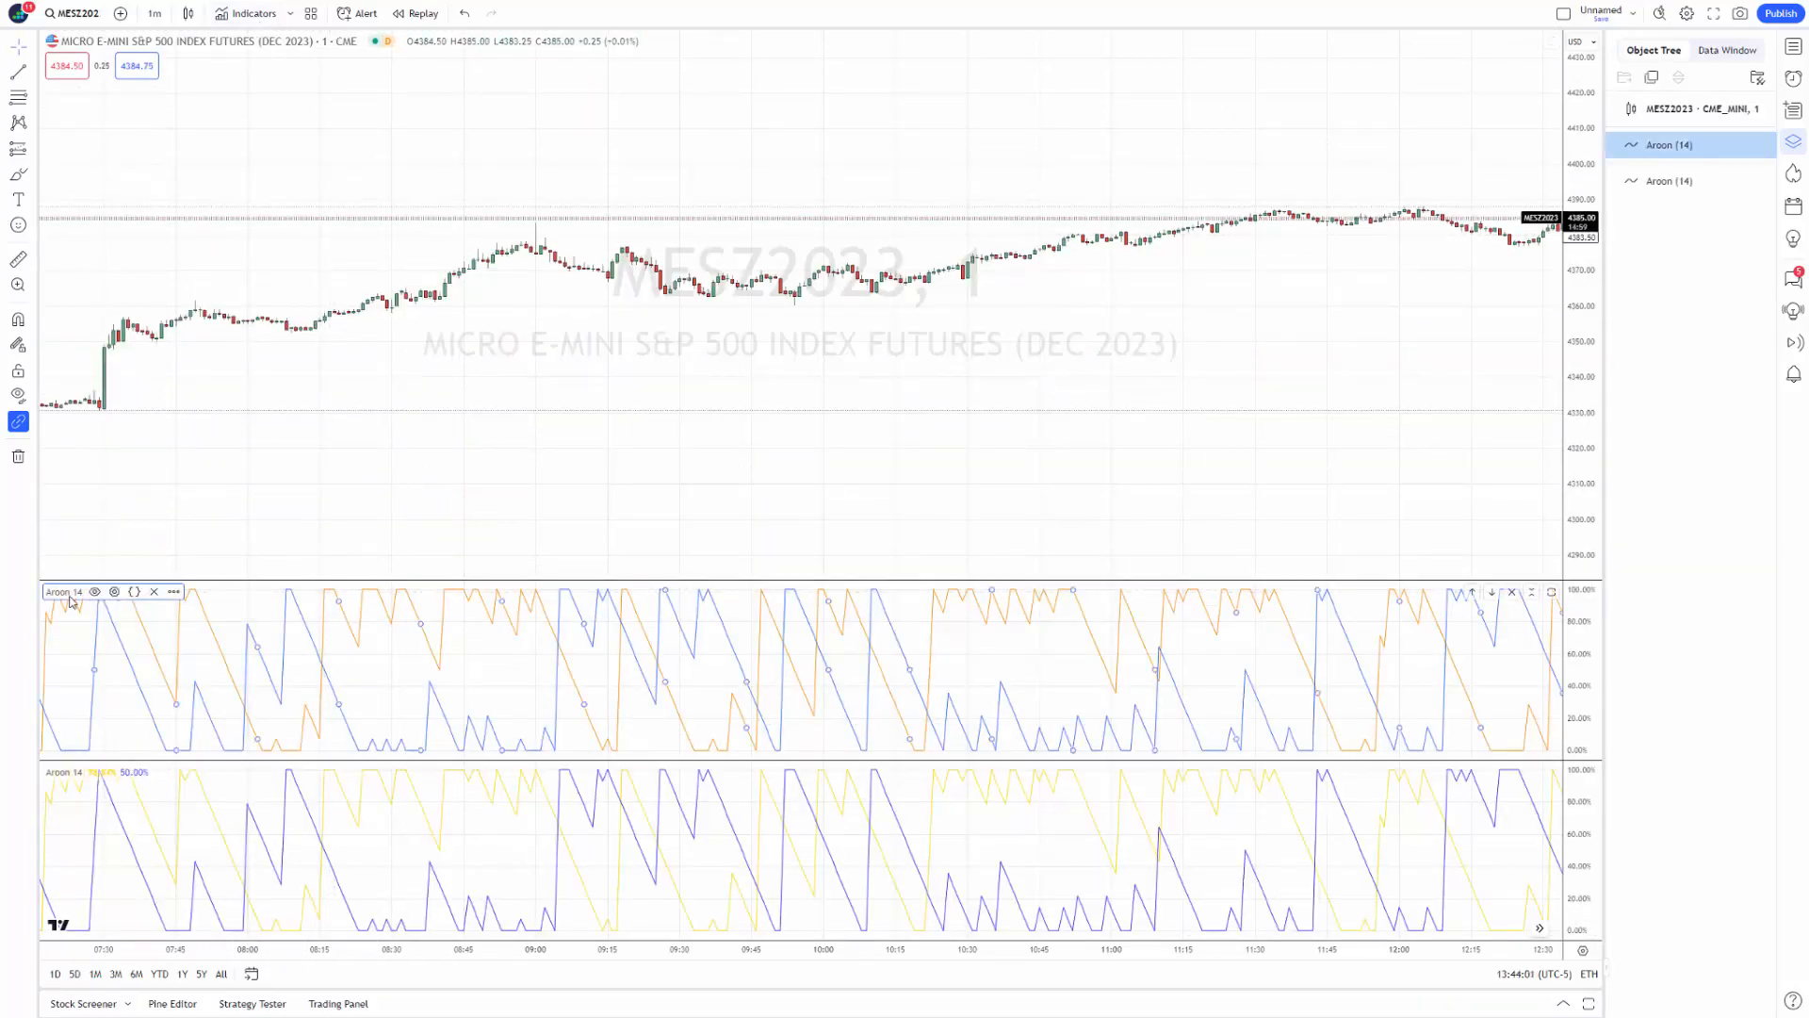
# Change the upper Aroon indicator's line colors, setting Aroon Up to green and Aroon Down to red.
pyautogui.click(173, 594)
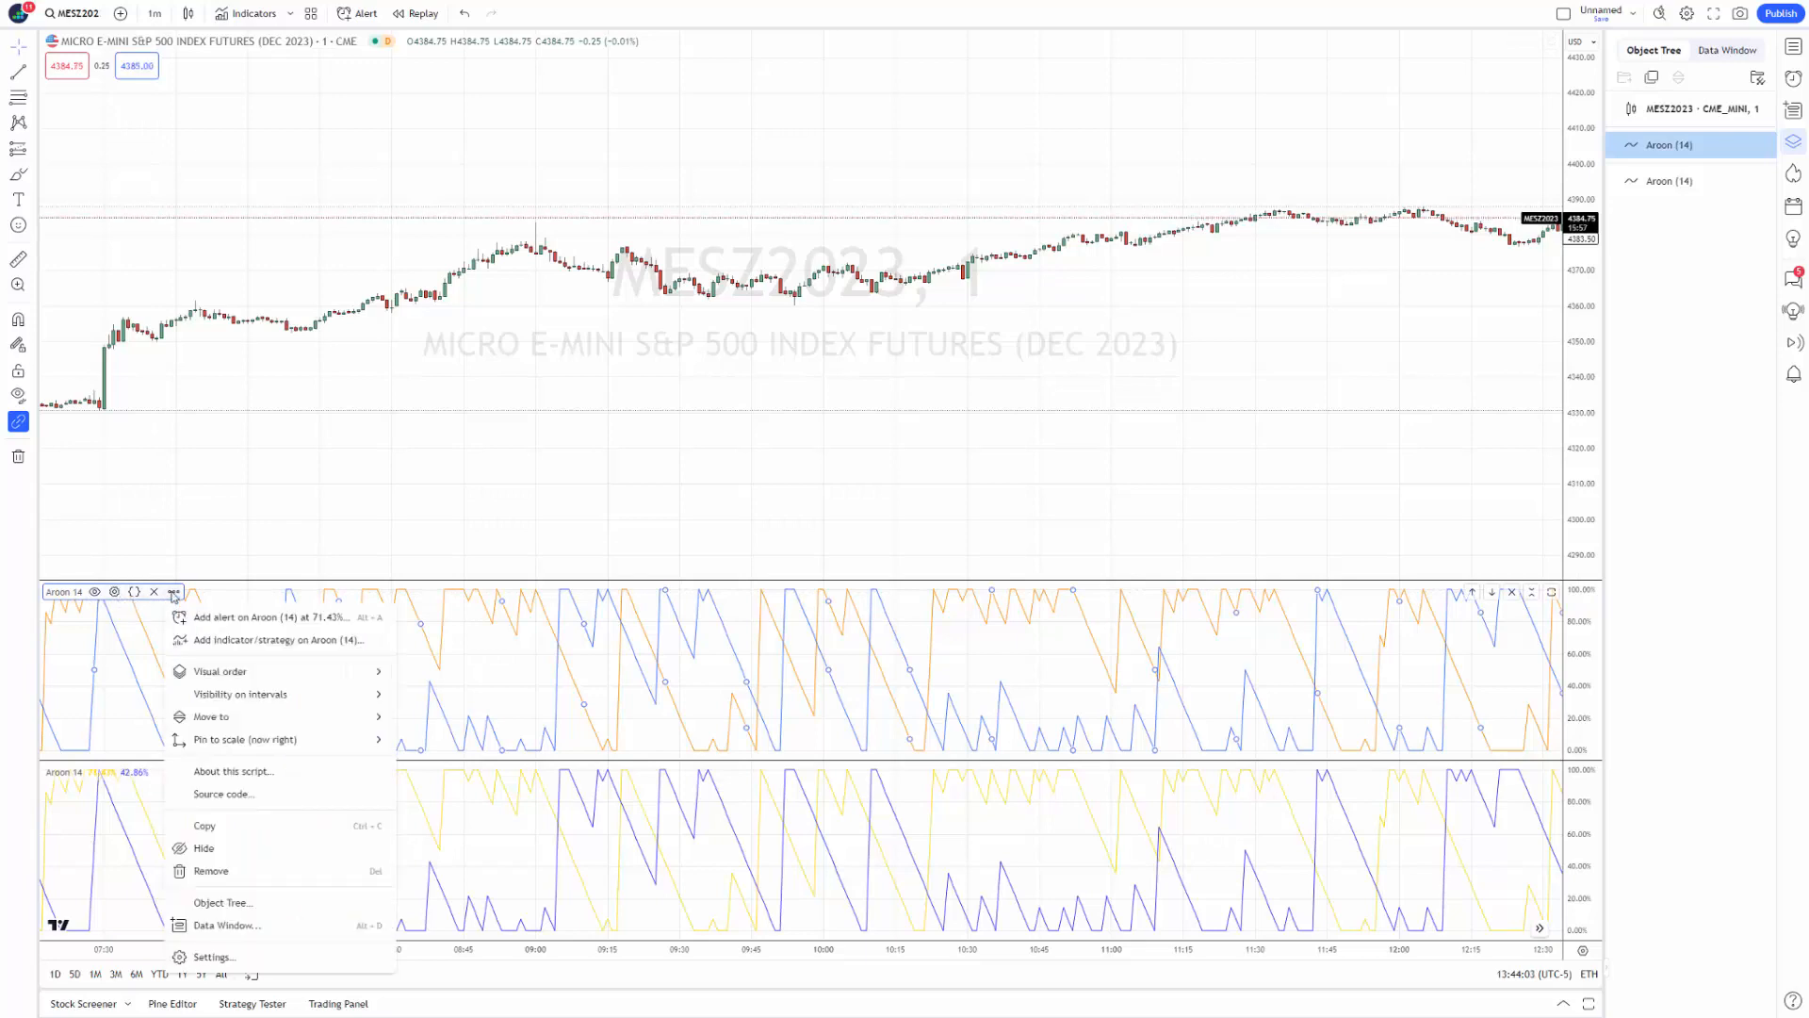
pyautogui.click(263, 956)
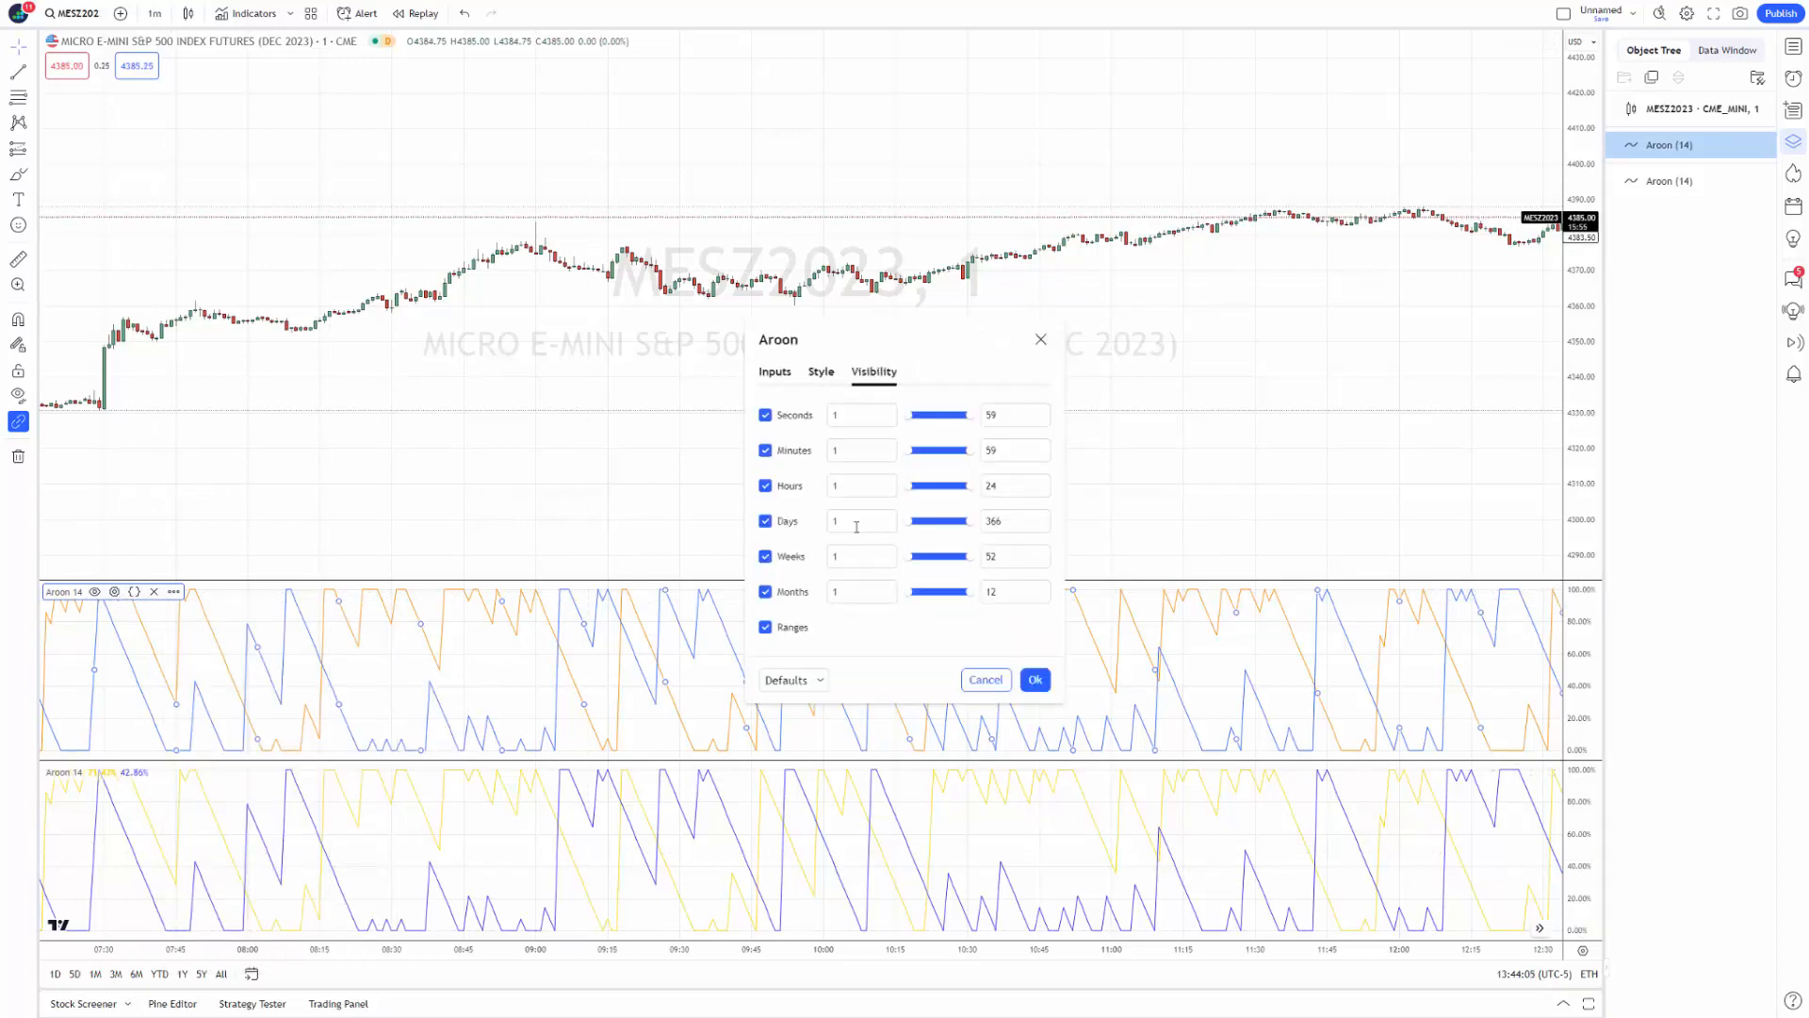
pyautogui.click(829, 377)
pyautogui.click(855, 415)
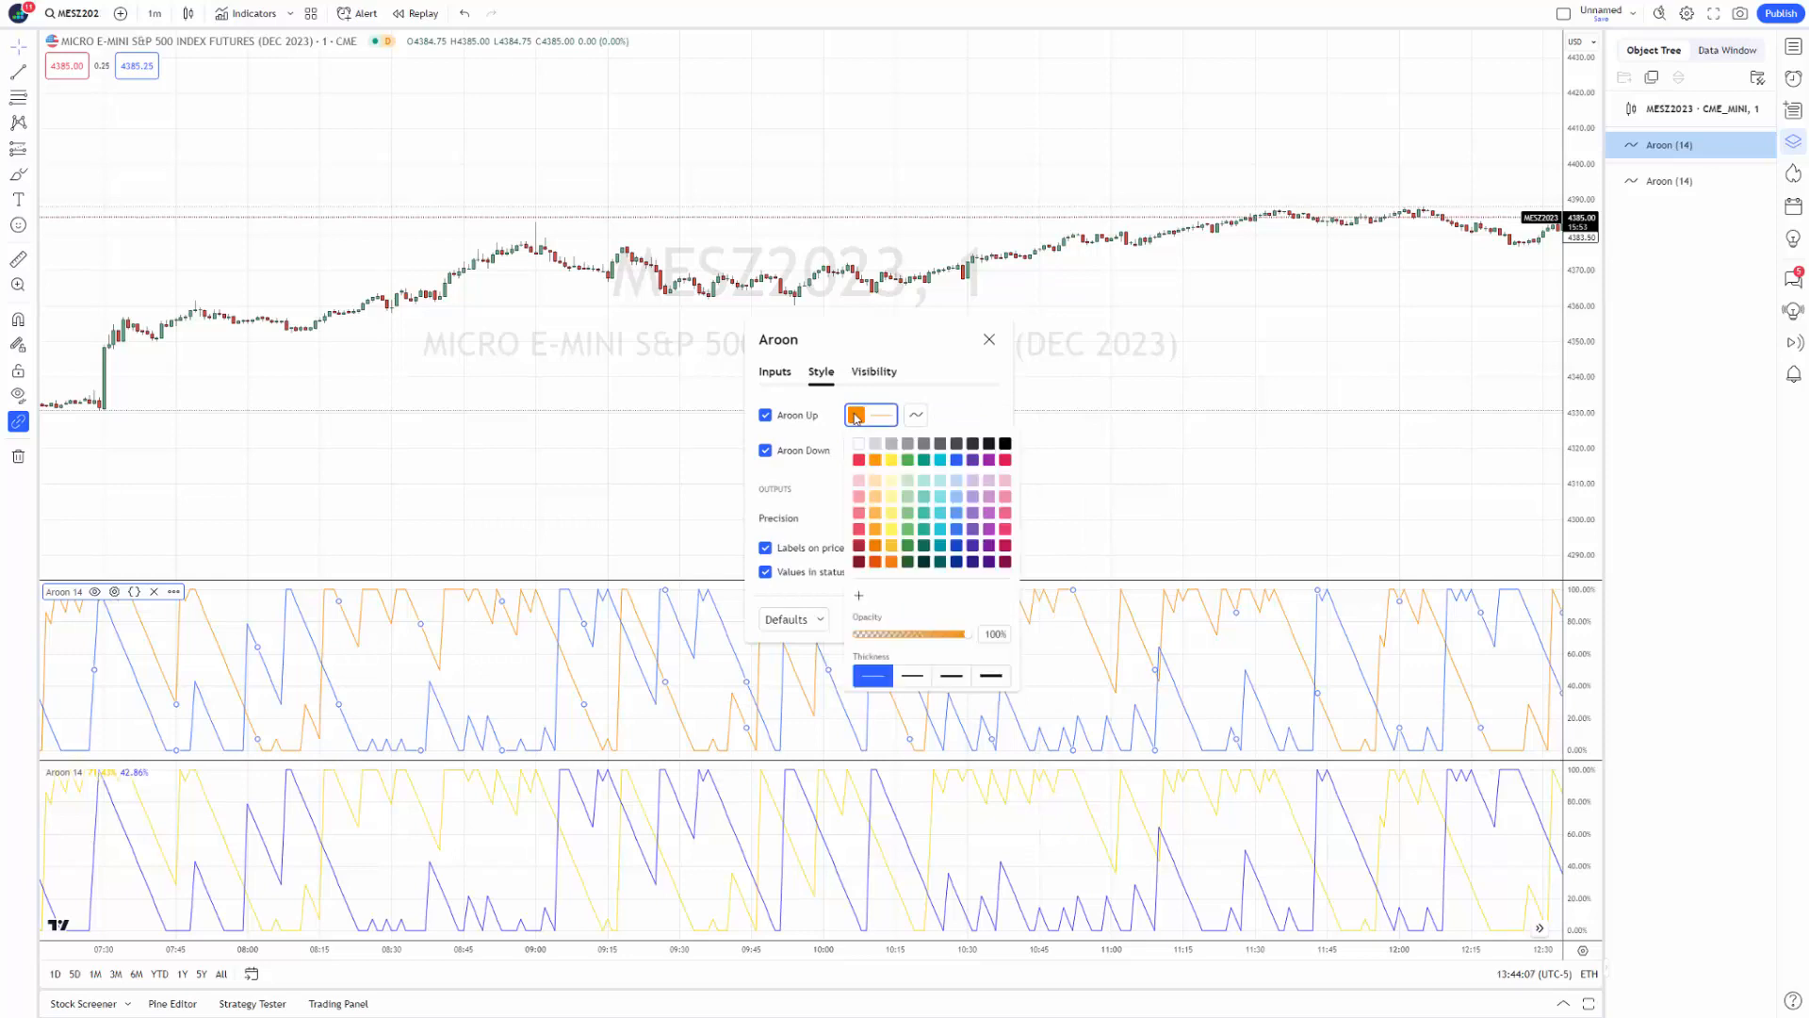
pyautogui.click(907, 460)
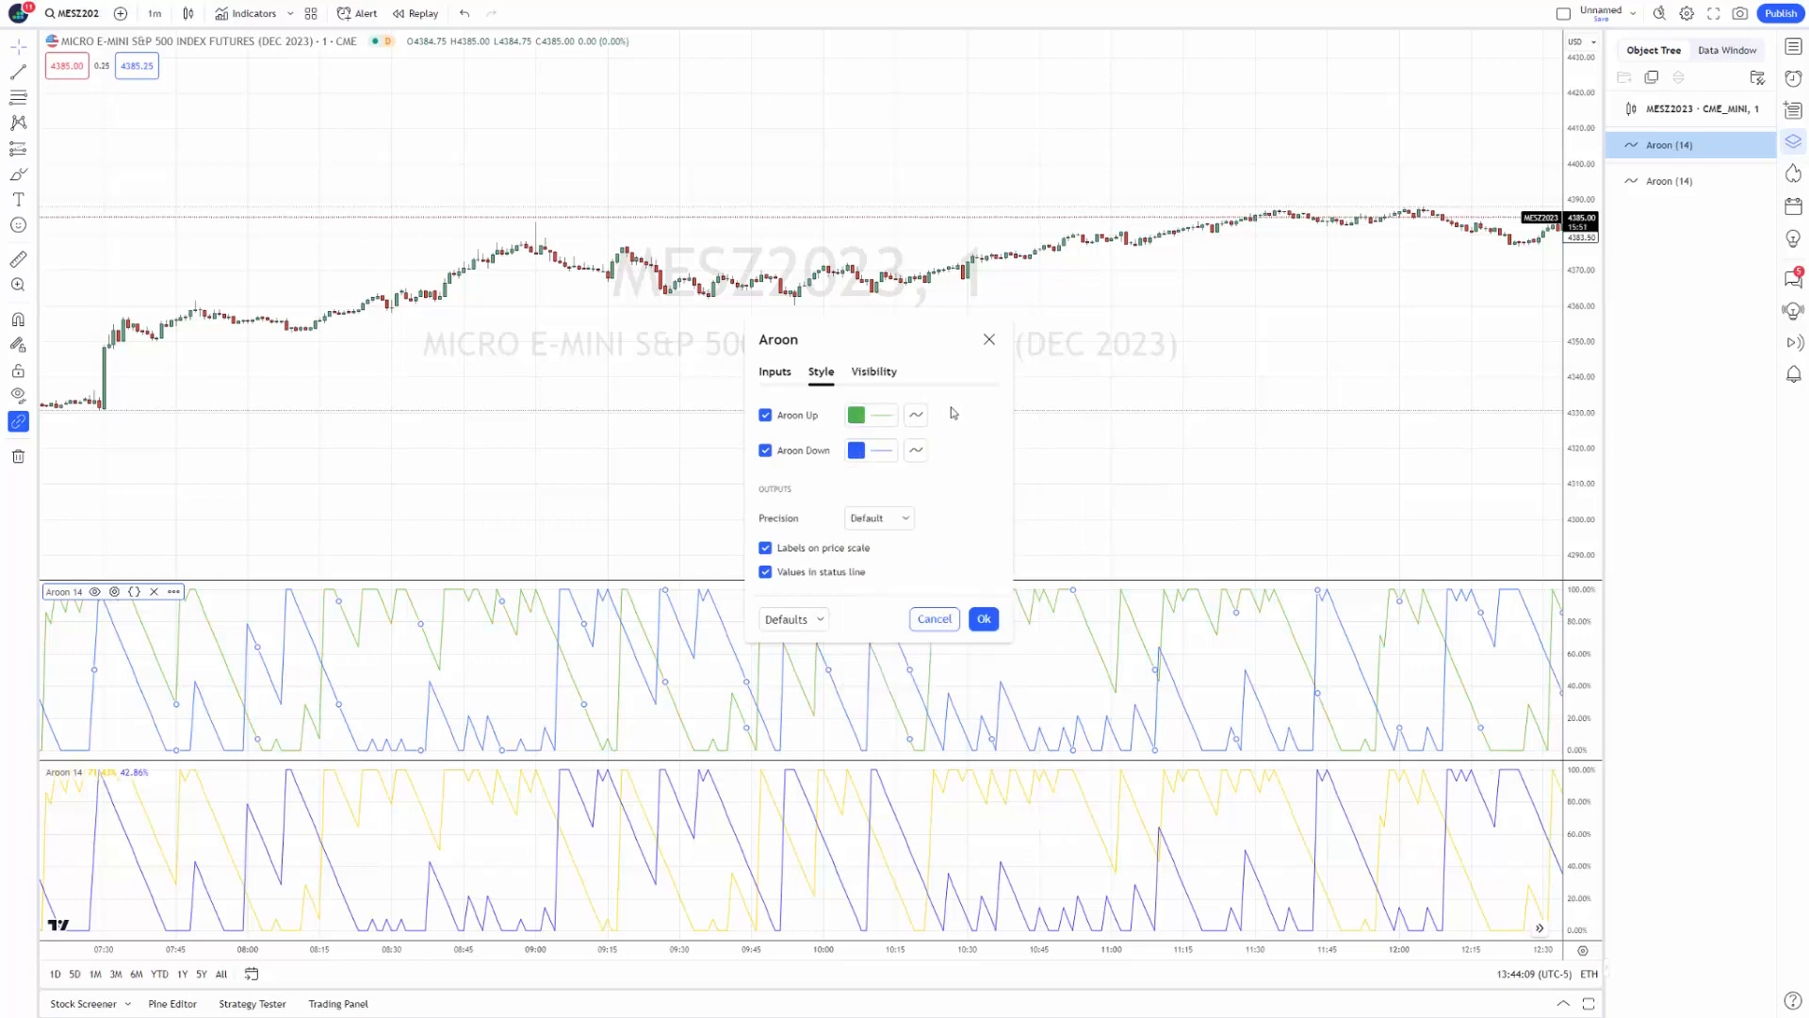
pyautogui.click(857, 450)
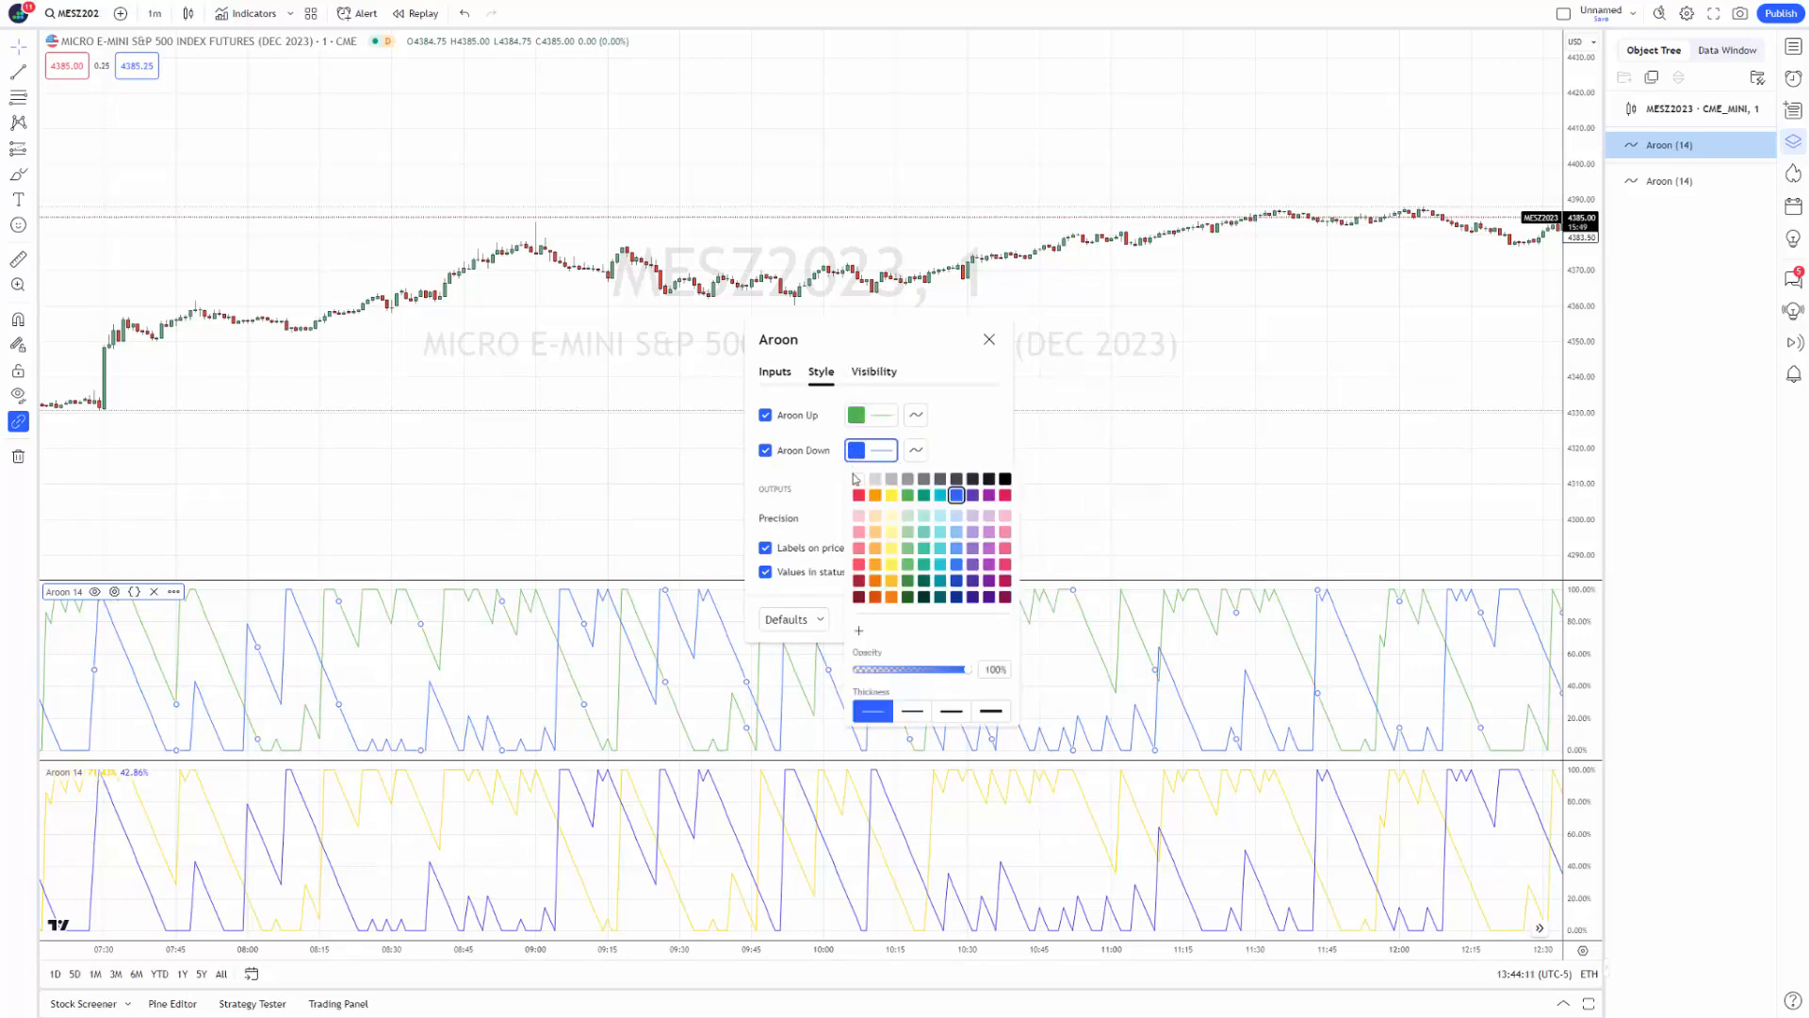
pyautogui.click(858, 496)
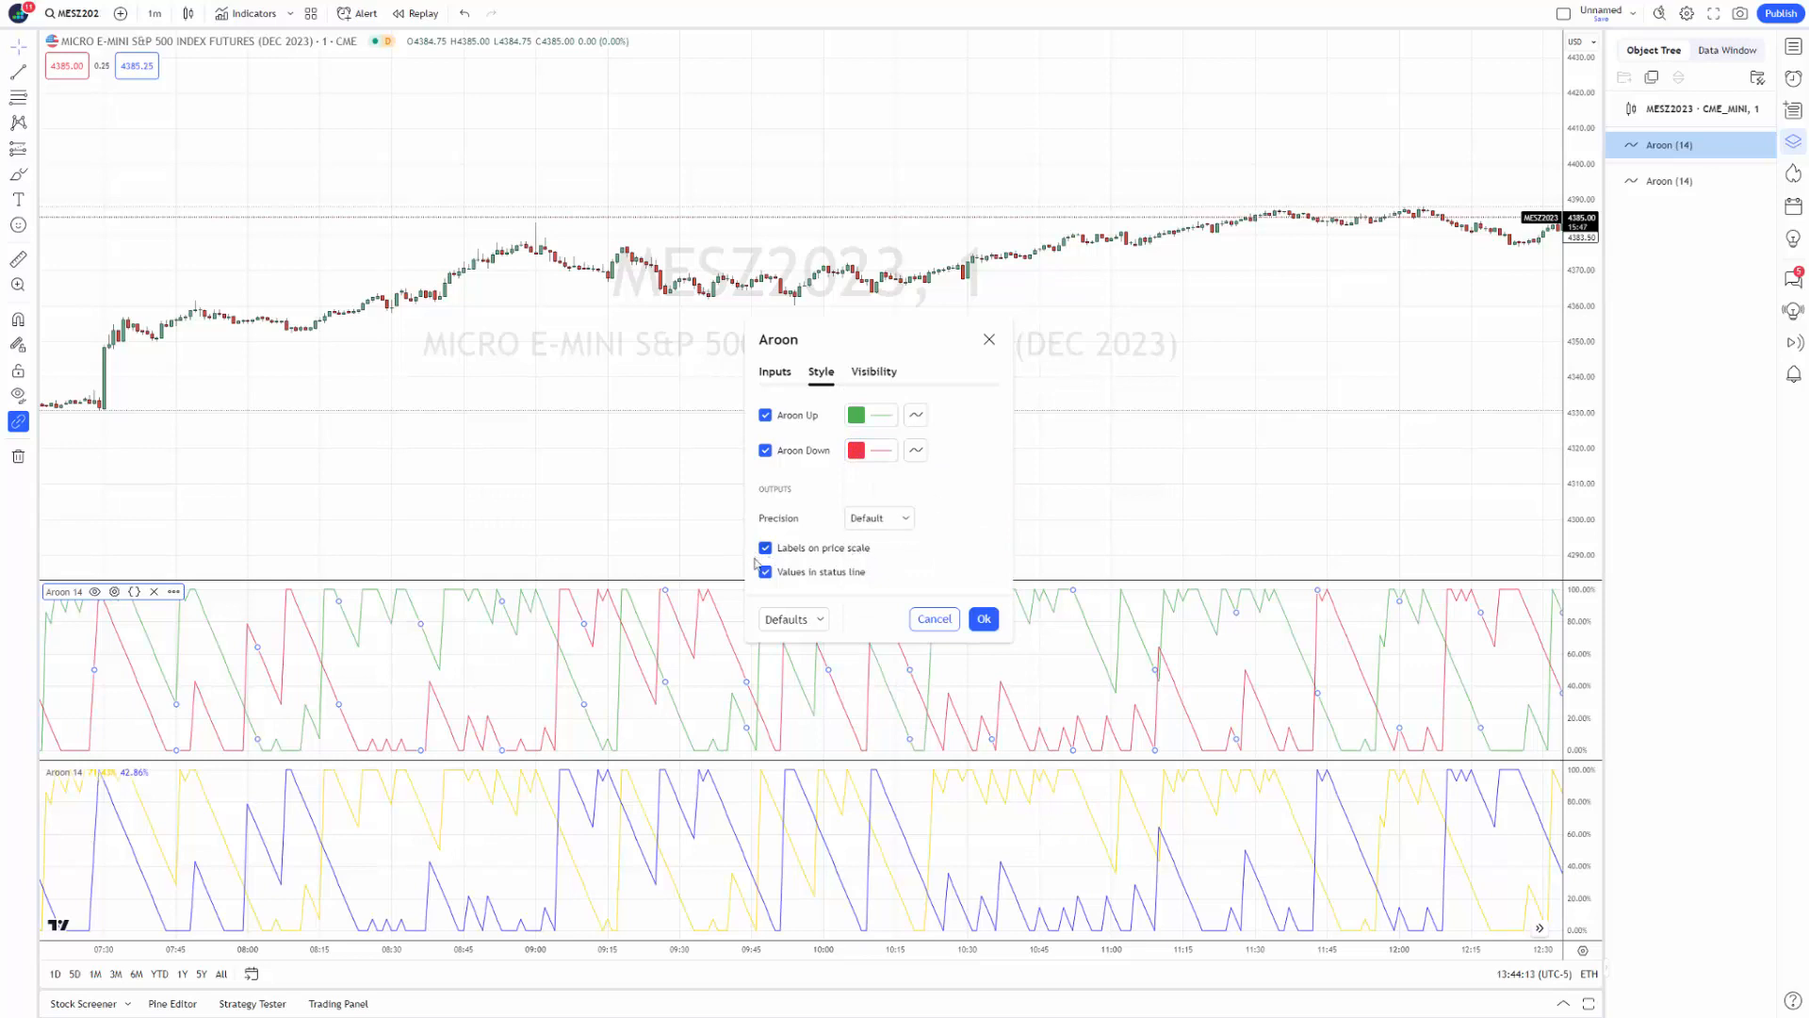
# Review the upper Aroon indicator's precision choices, style settings and length and timeframe inputs, and close its settings.
pyautogui.click(869, 520)
pyautogui.click(945, 507)
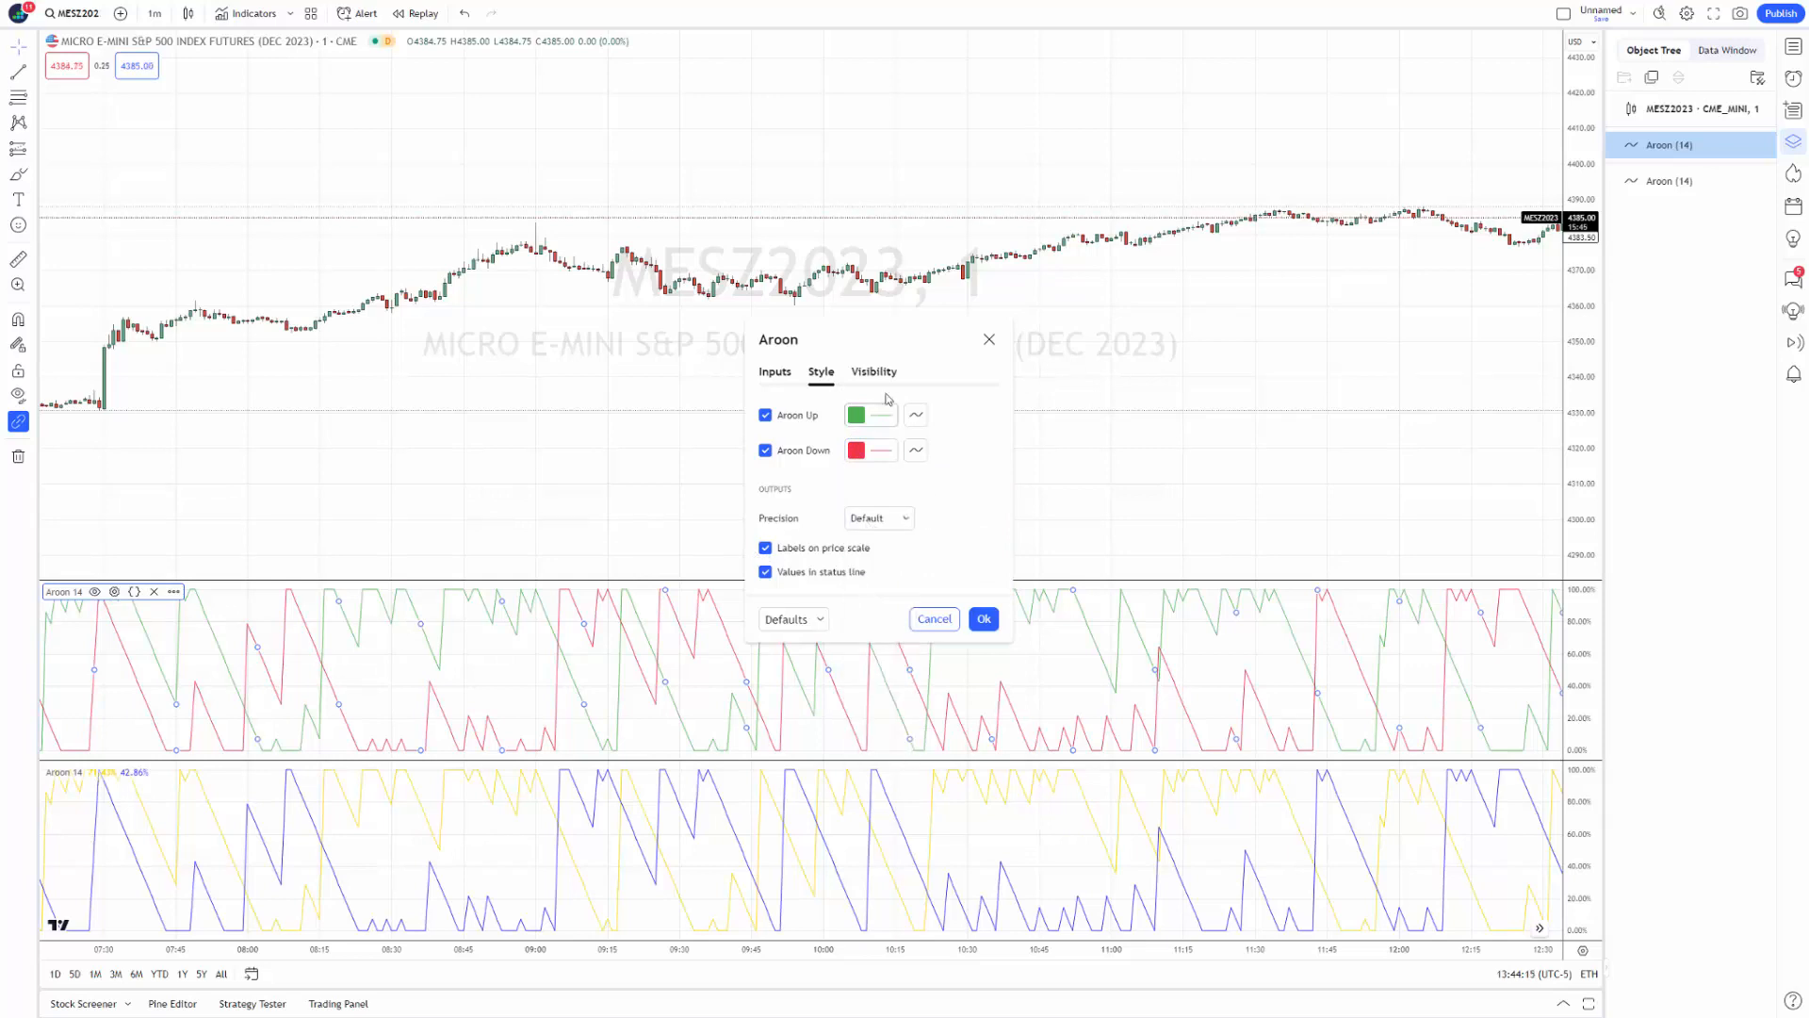
pyautogui.click(793, 371)
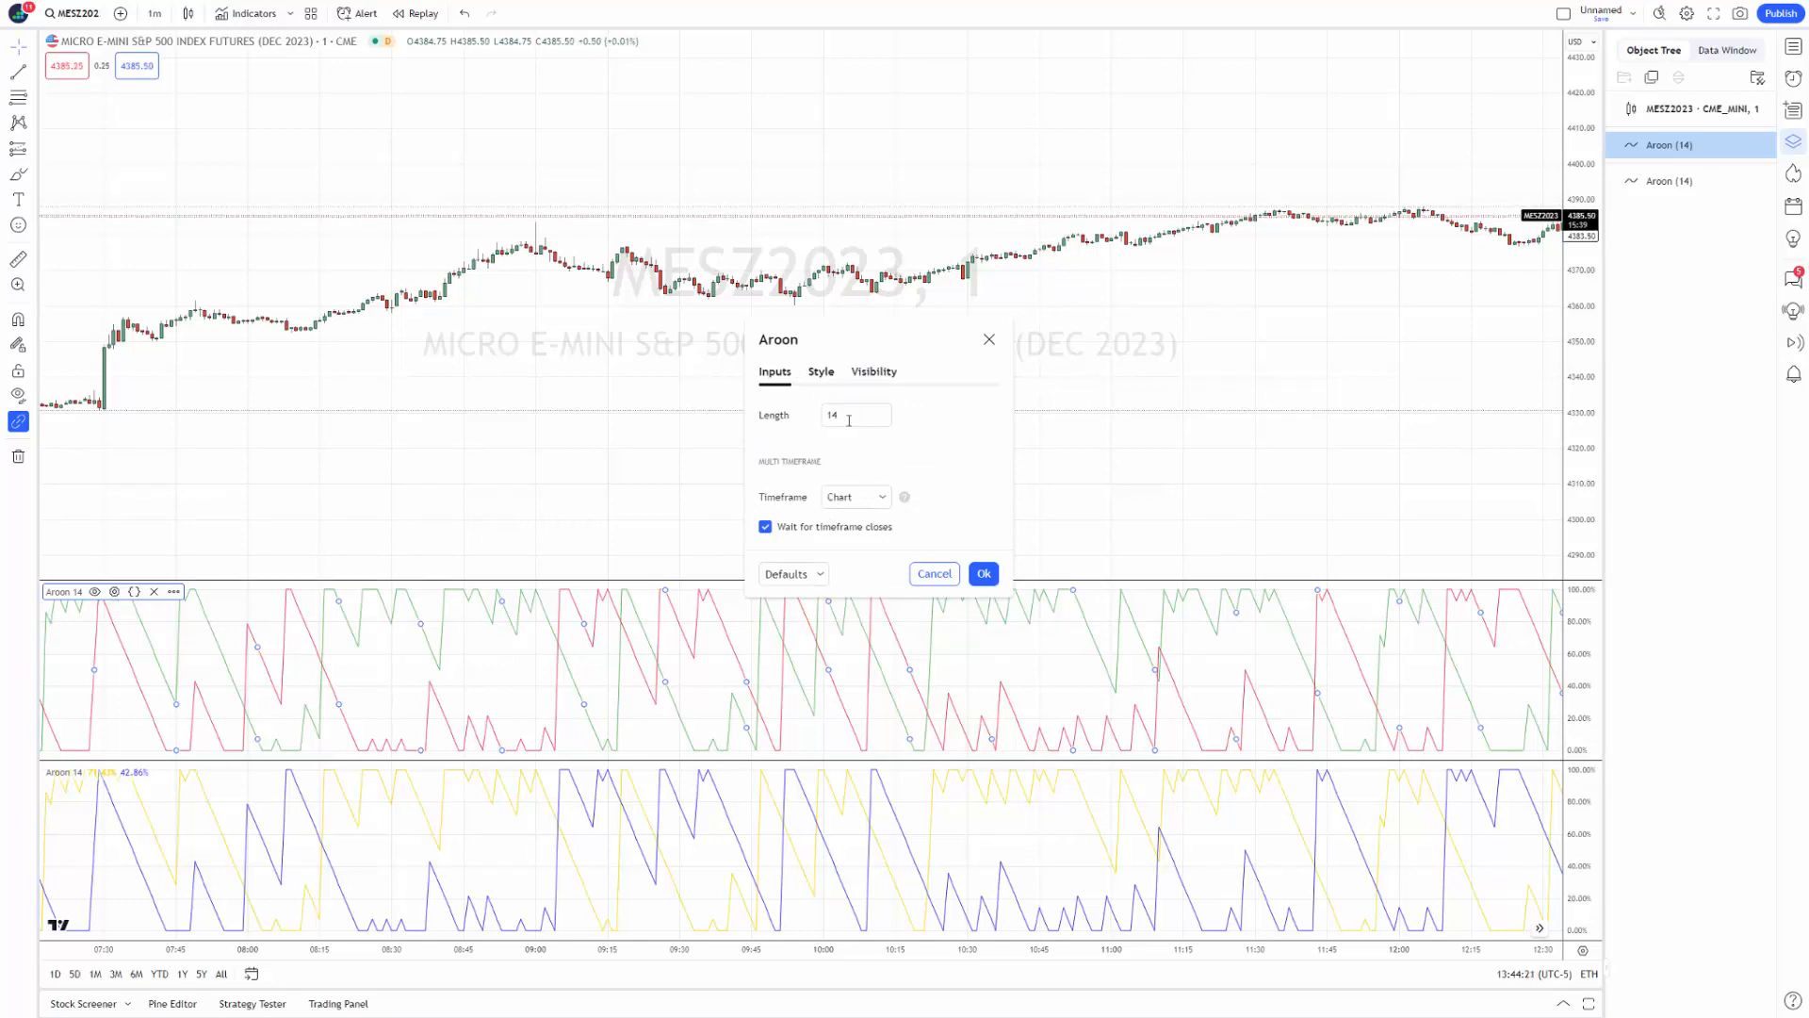
pyautogui.click(833, 375)
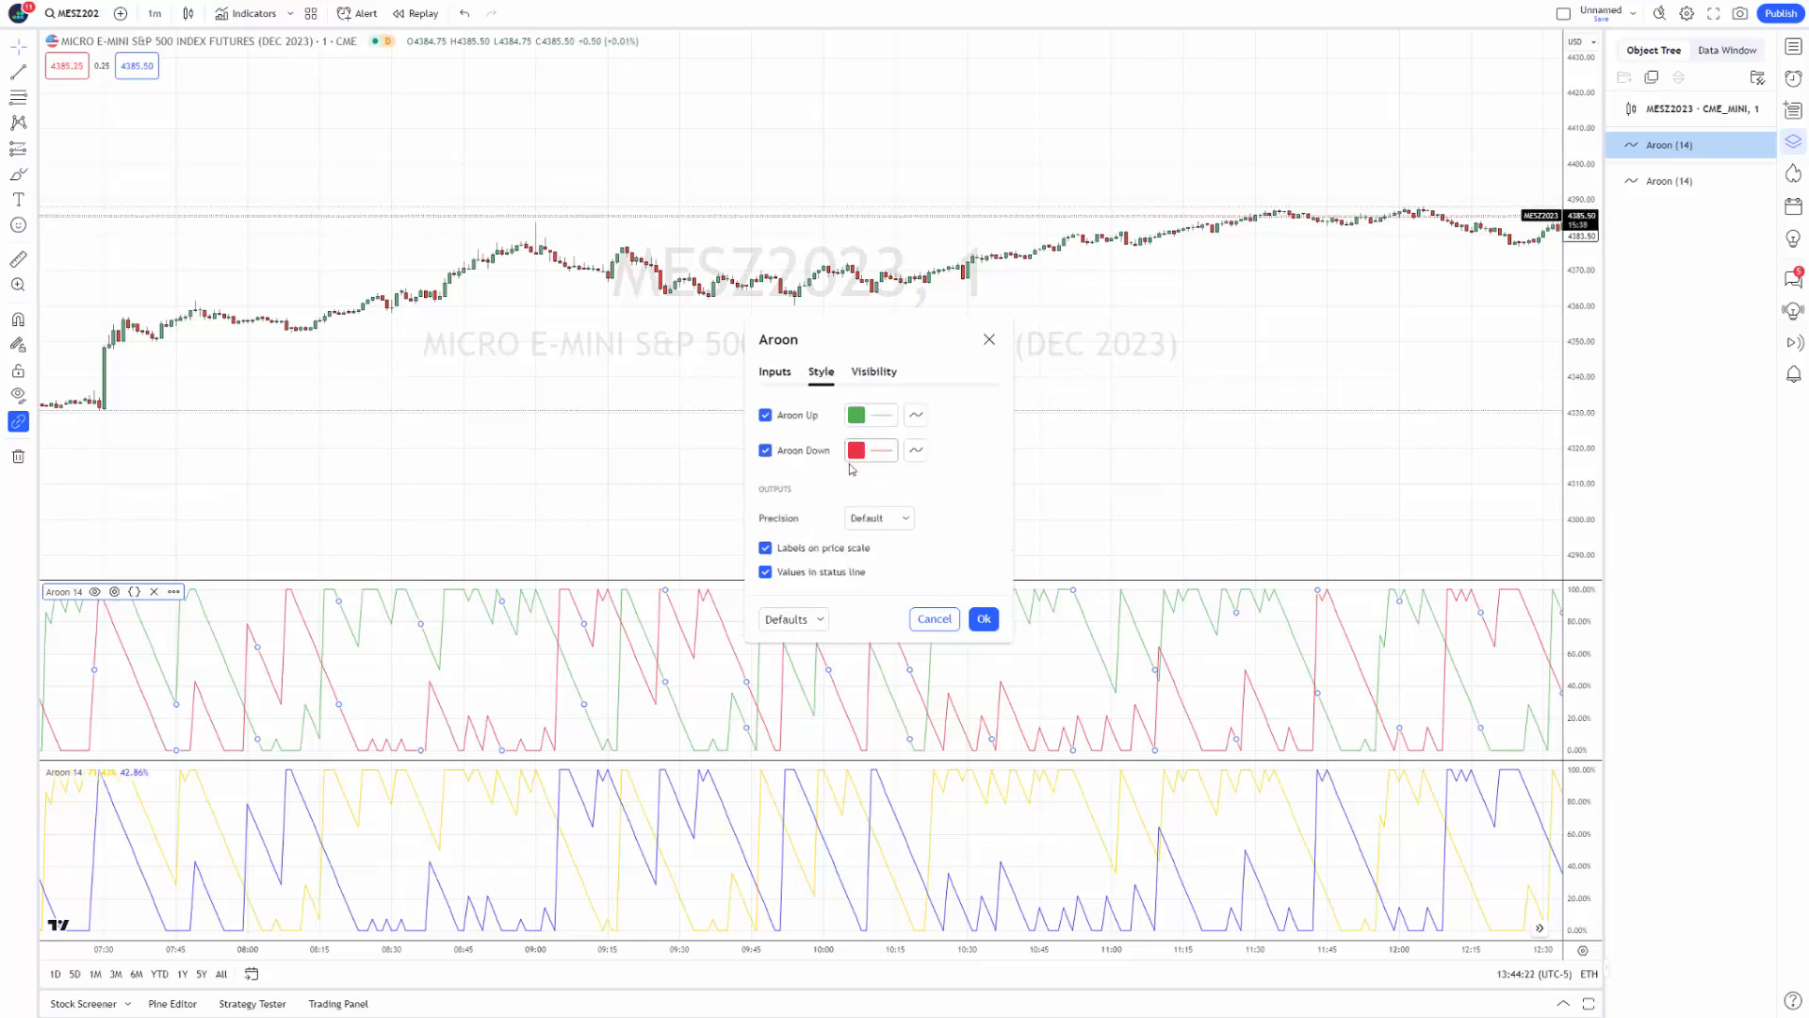
pyautogui.click(776, 373)
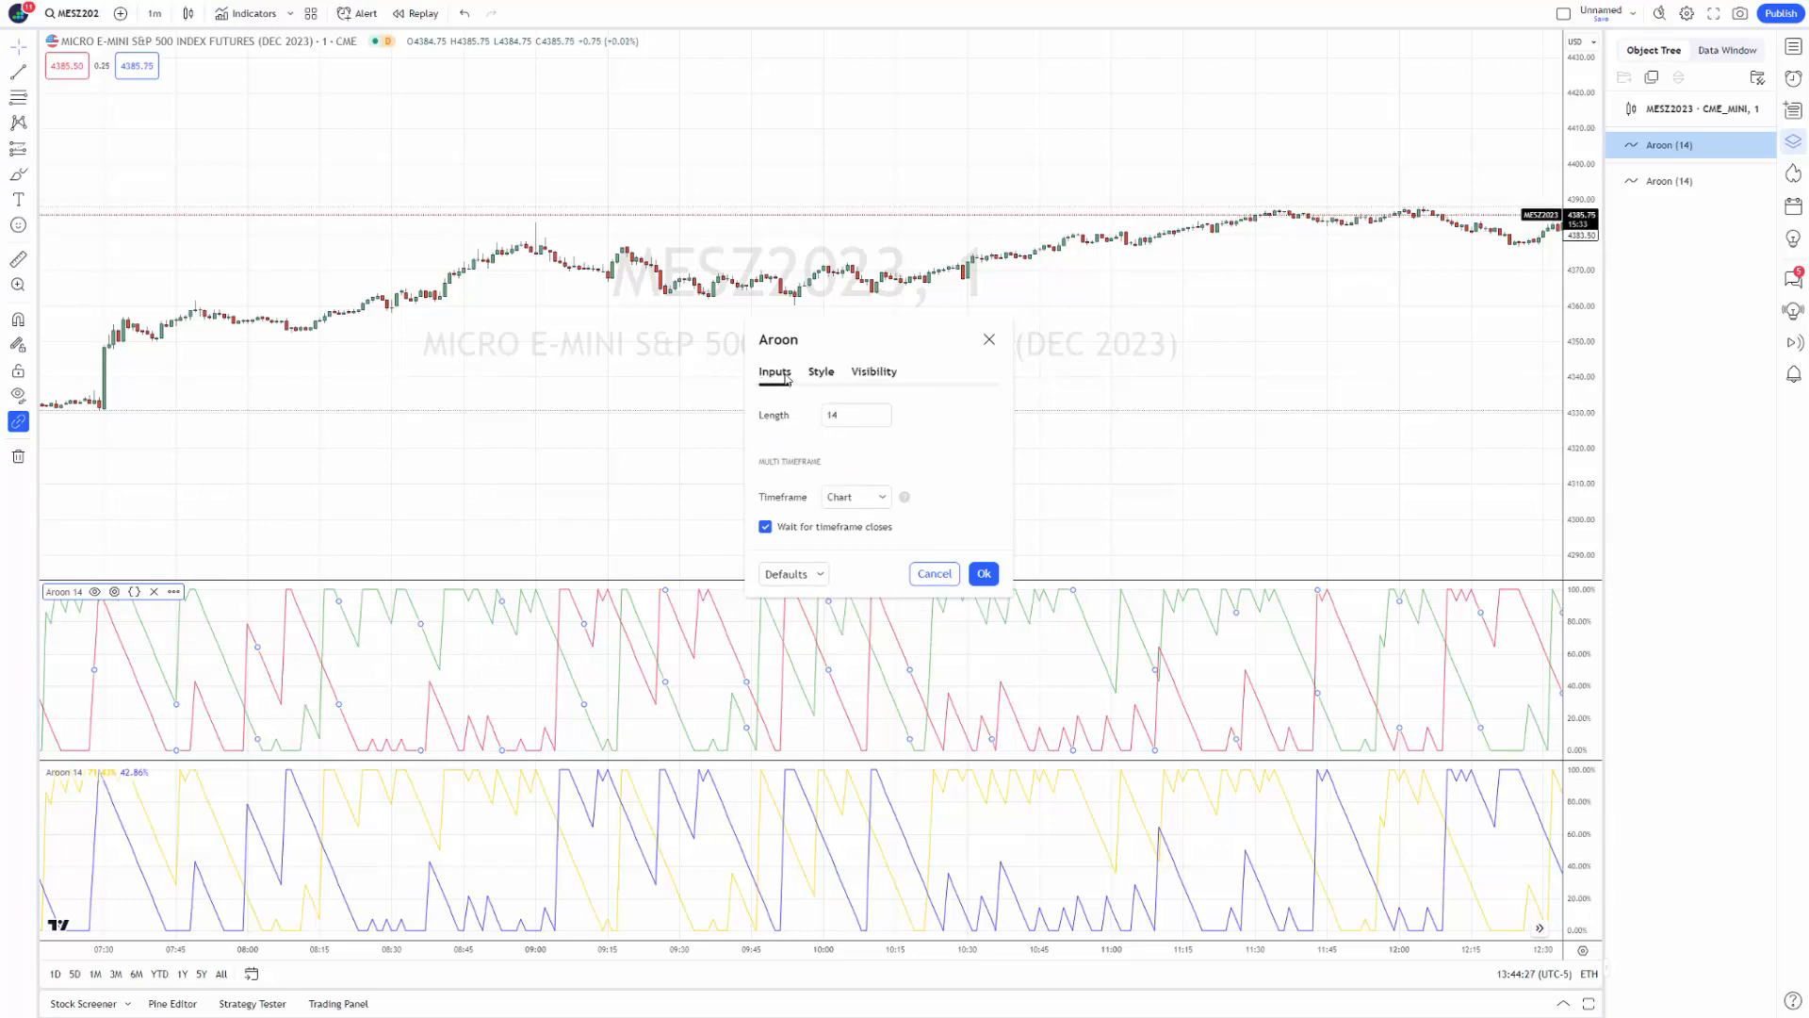
pyautogui.click(987, 341)
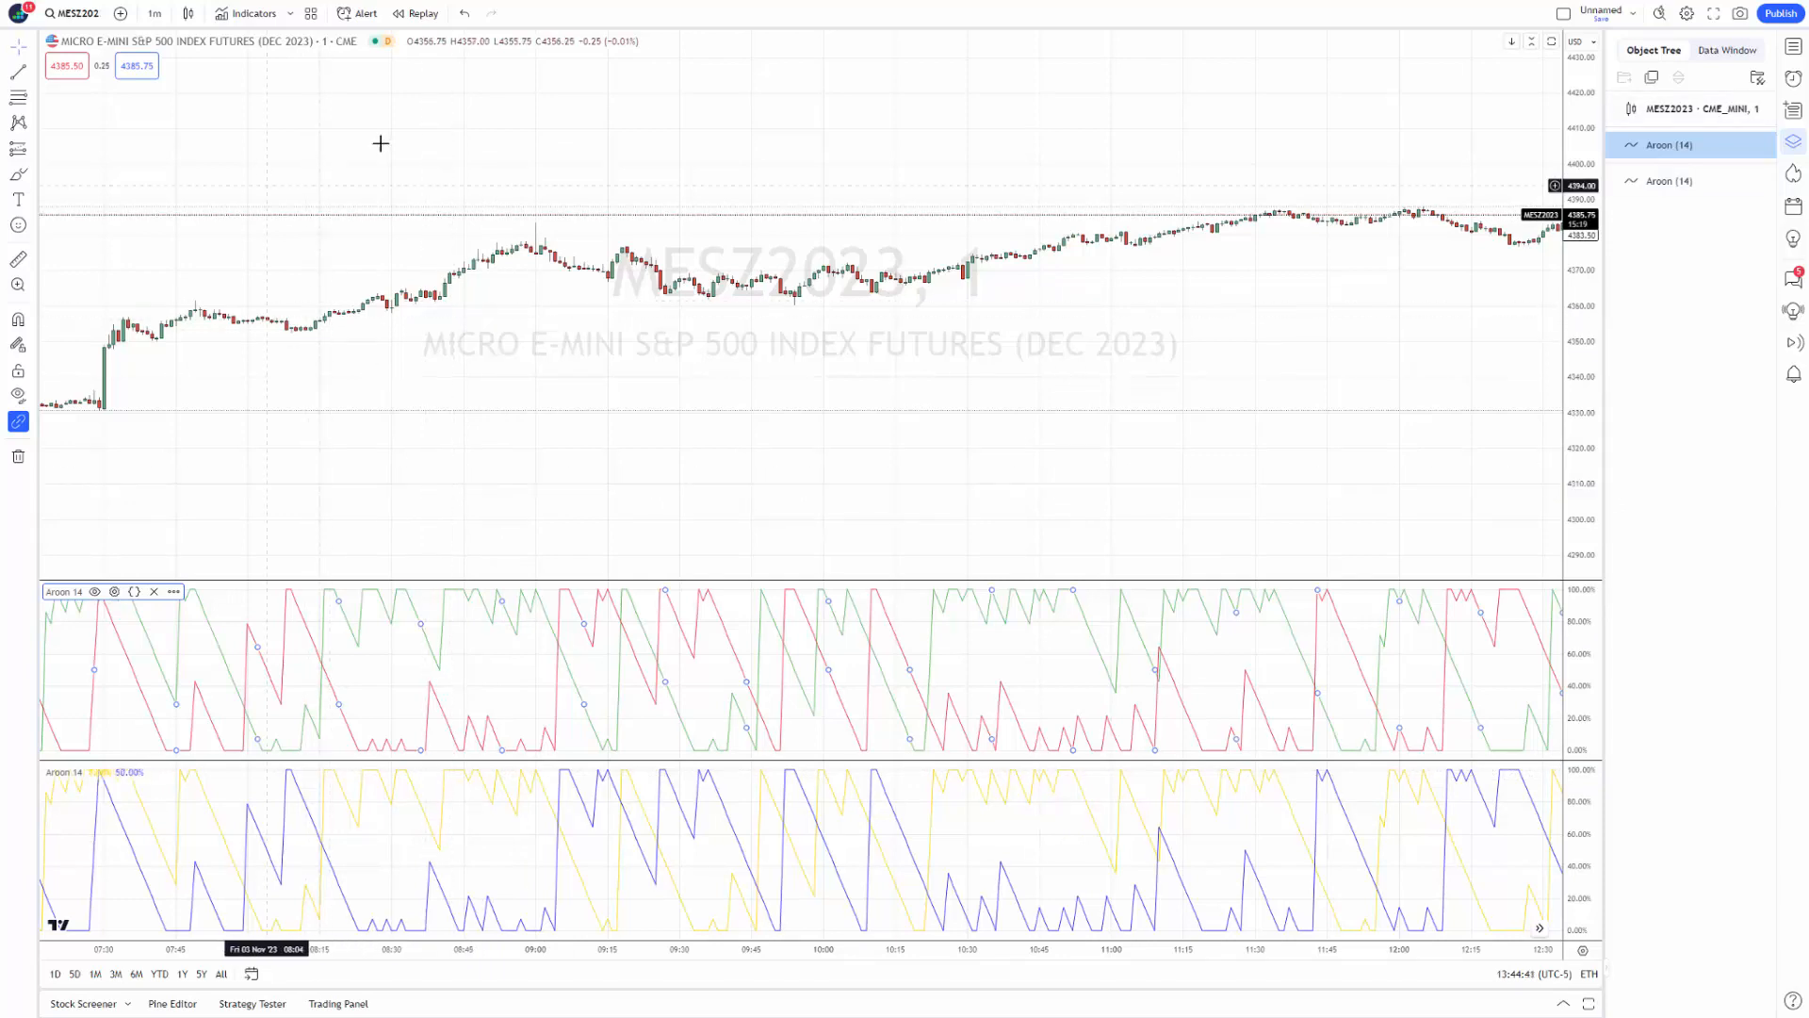
# View the Aroon Up and Aroon Down values of both Aroon indicators in the Data Window.
pyautogui.click(1729, 51)
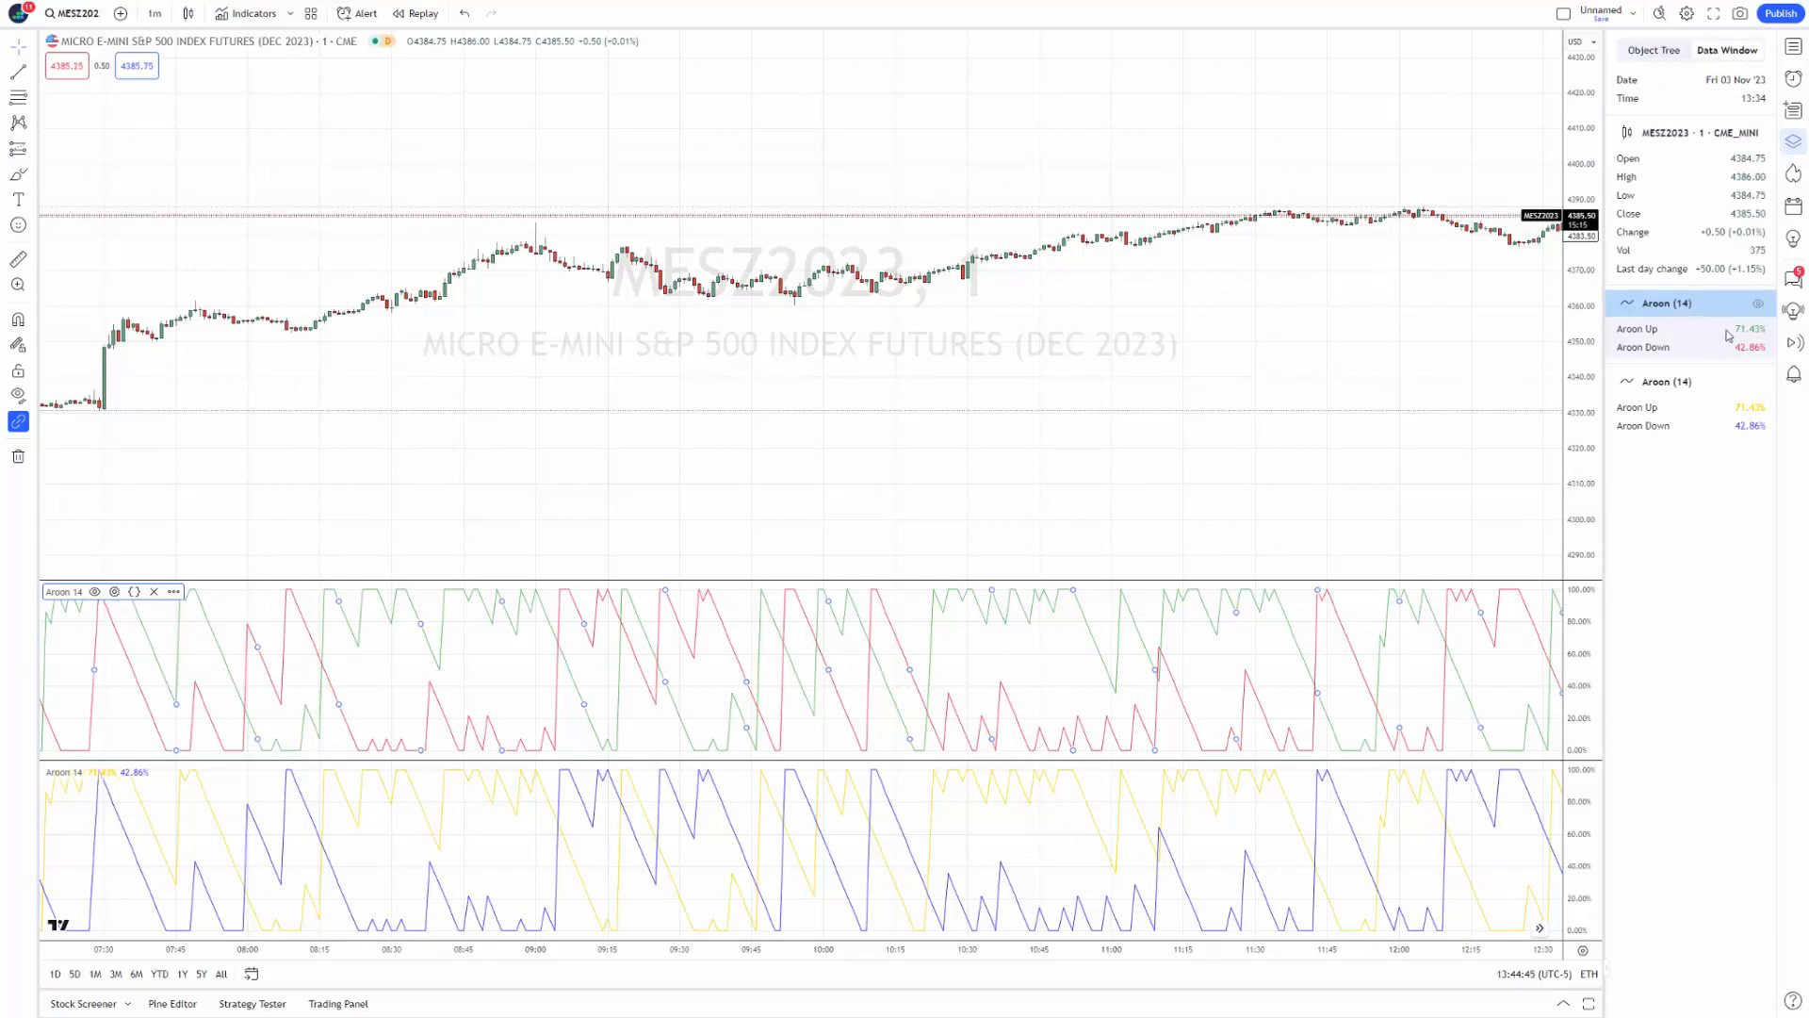